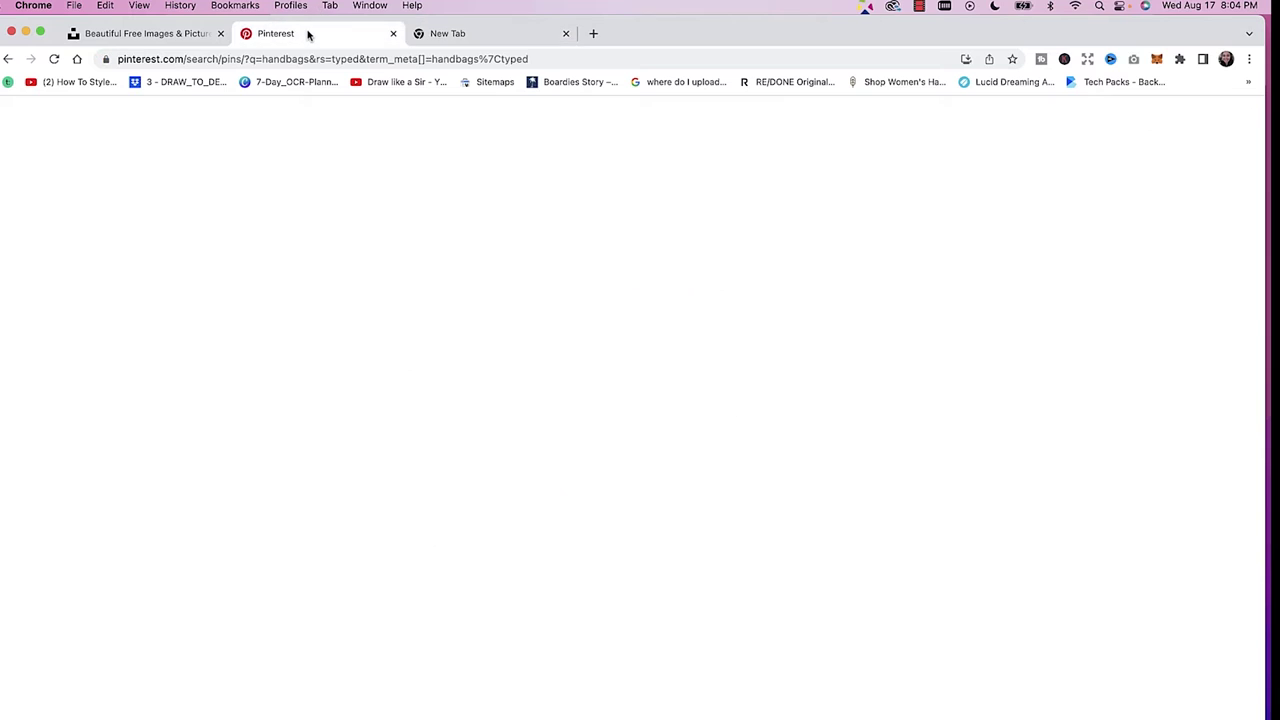
Look through the handbag search results on Pinterest for reference images.
scroll(392, 372, up, 5)
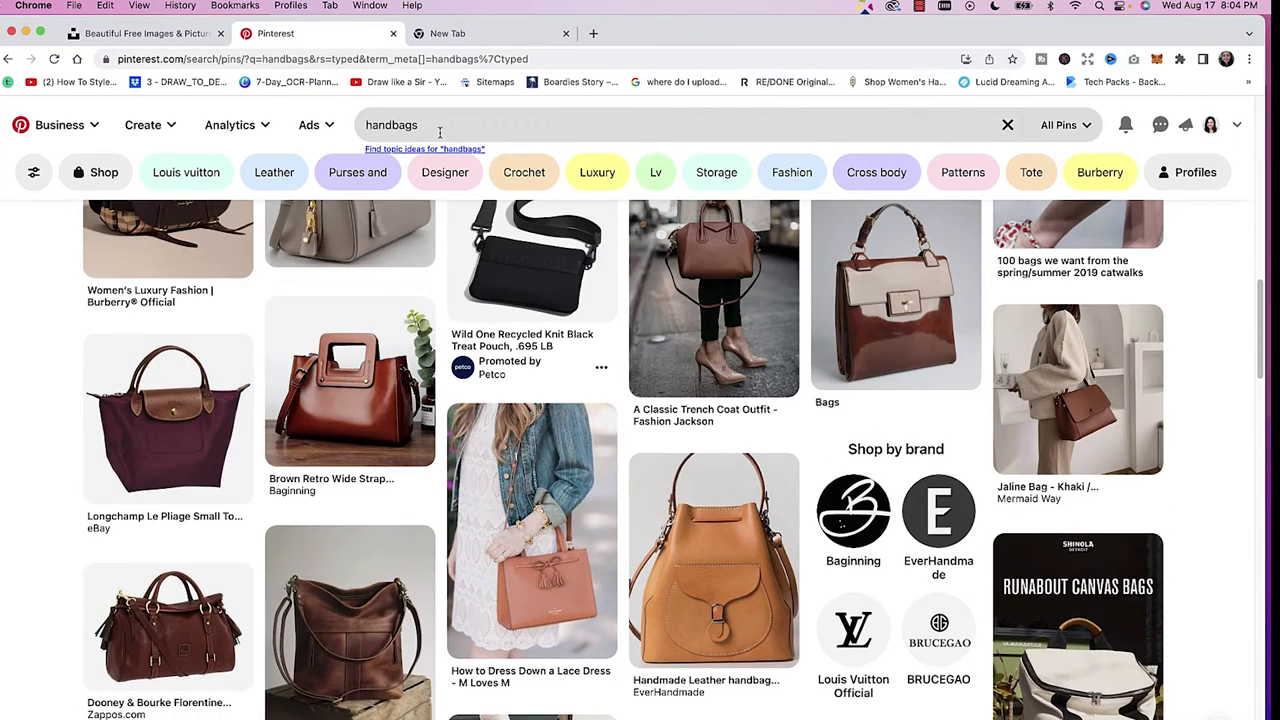
click(438, 128)
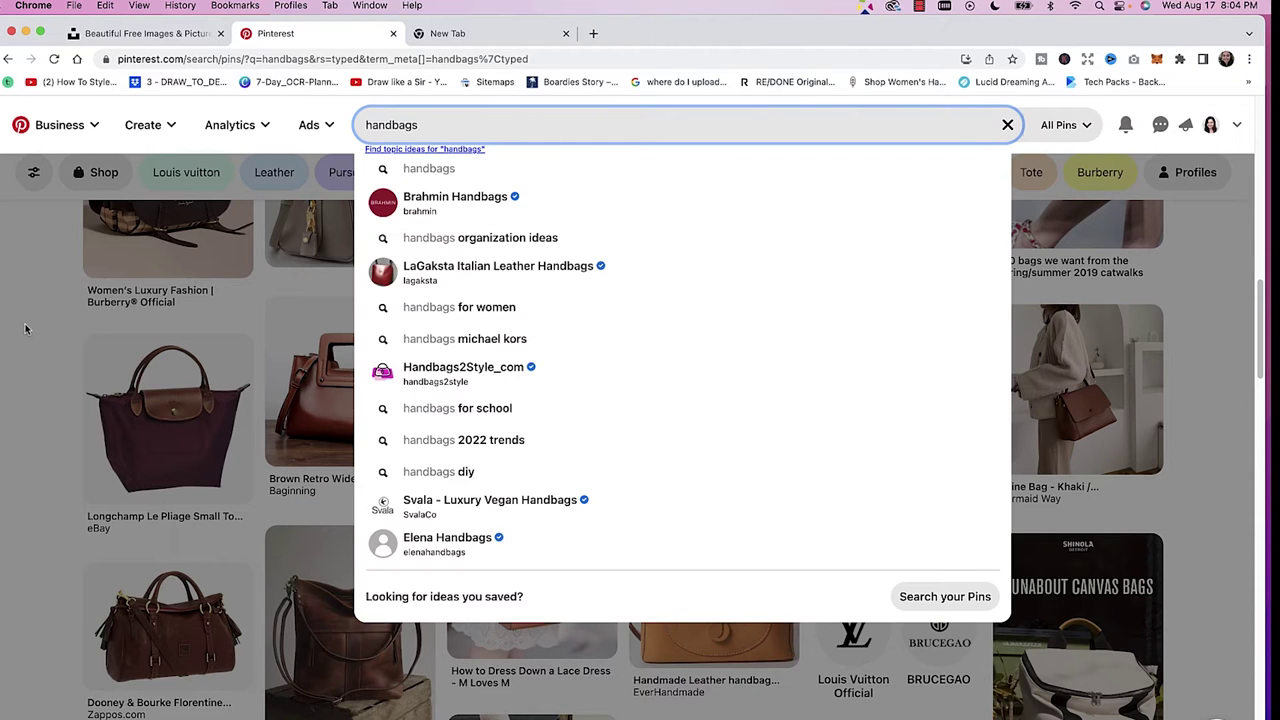
click(27, 329)
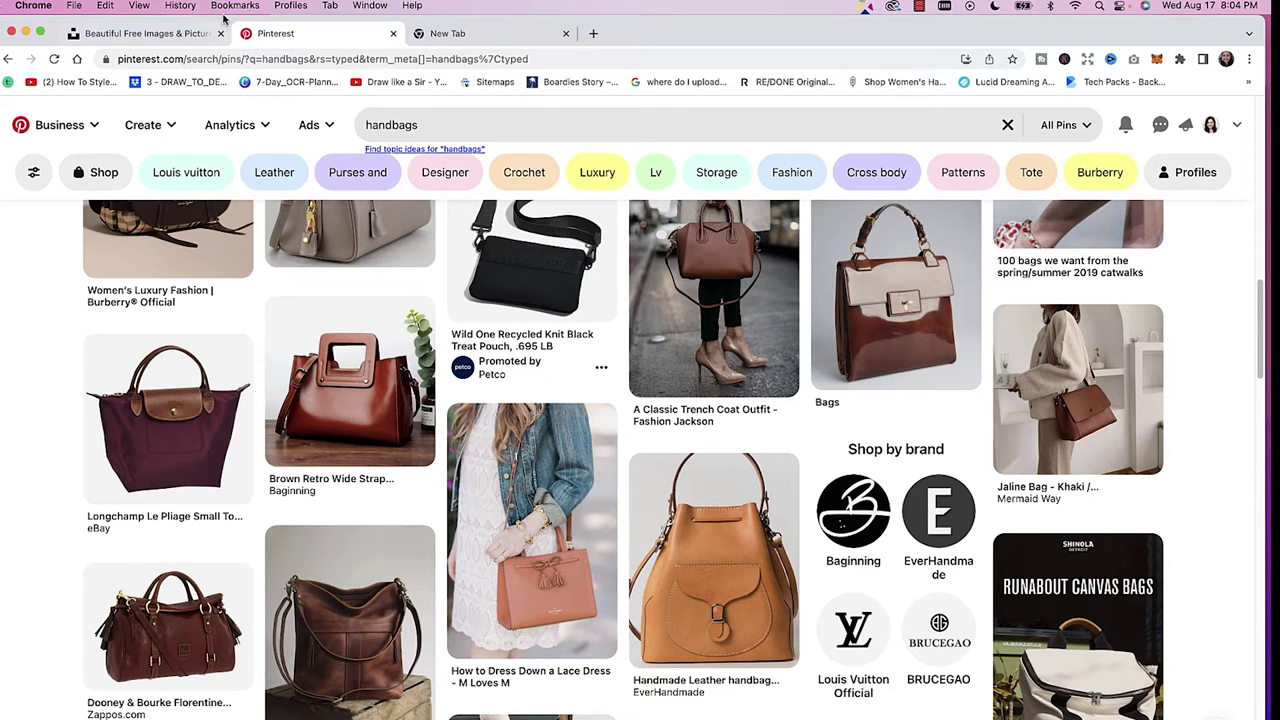
Switch to the Unsplash page and browse its free photo feed as another source of reference images.
click(186, 34)
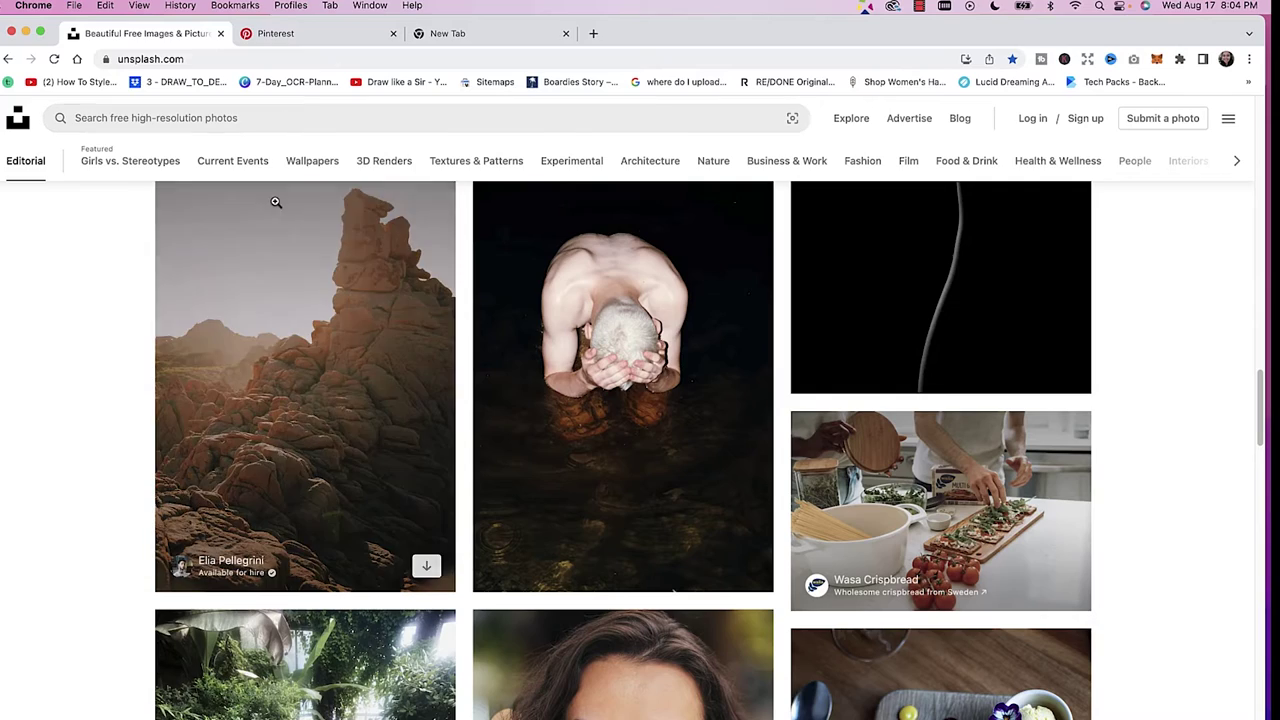
scroll(275, 202, up, 10)
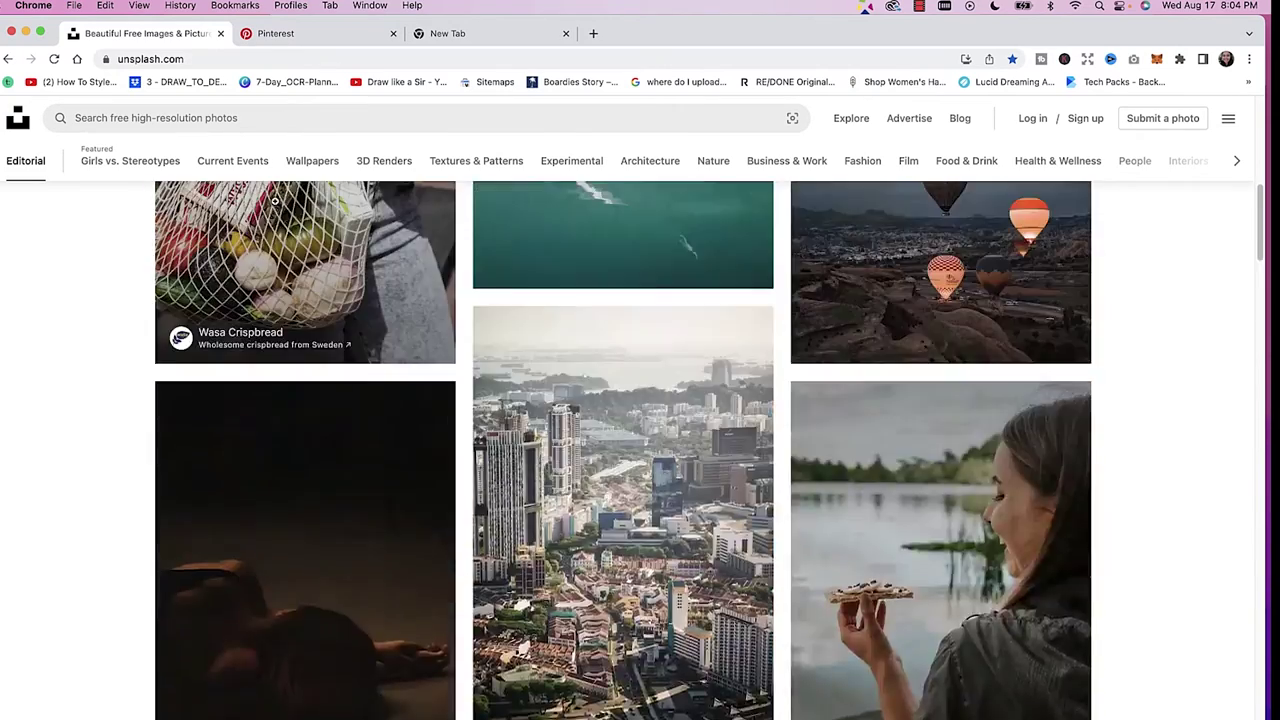
scroll(275, 202, up, 15)
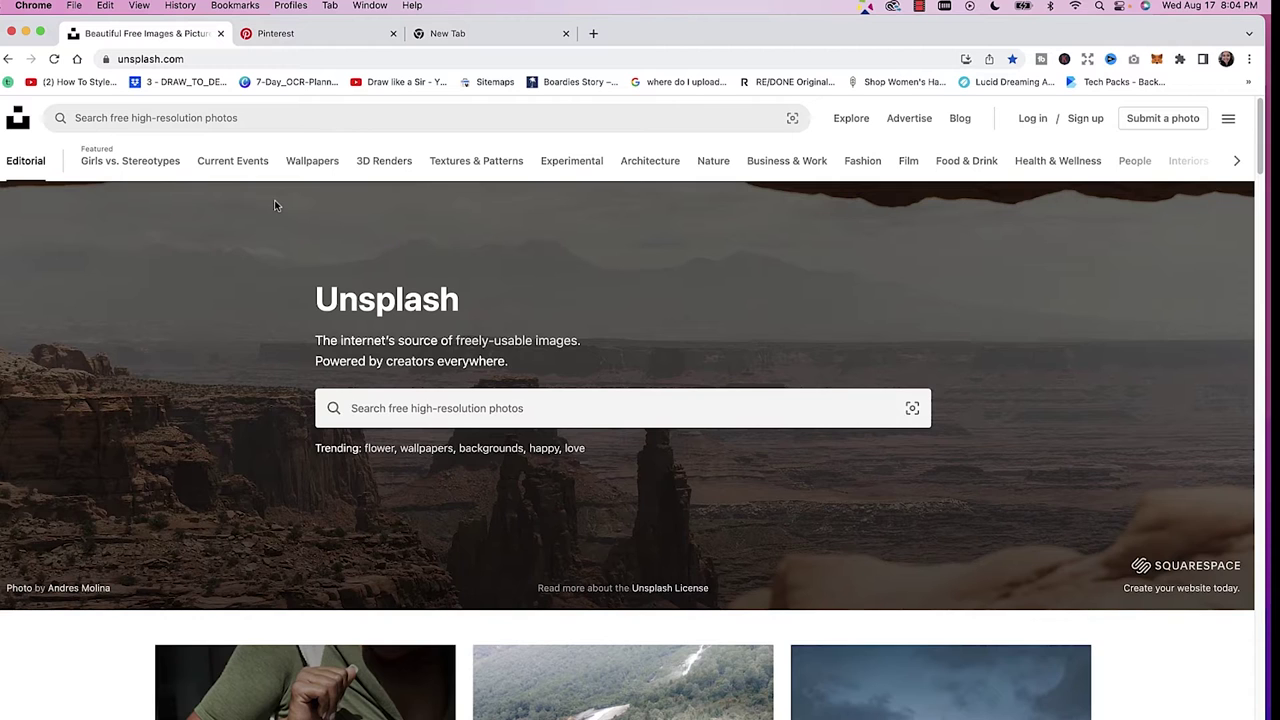
scroll(295, 296, down, 1)
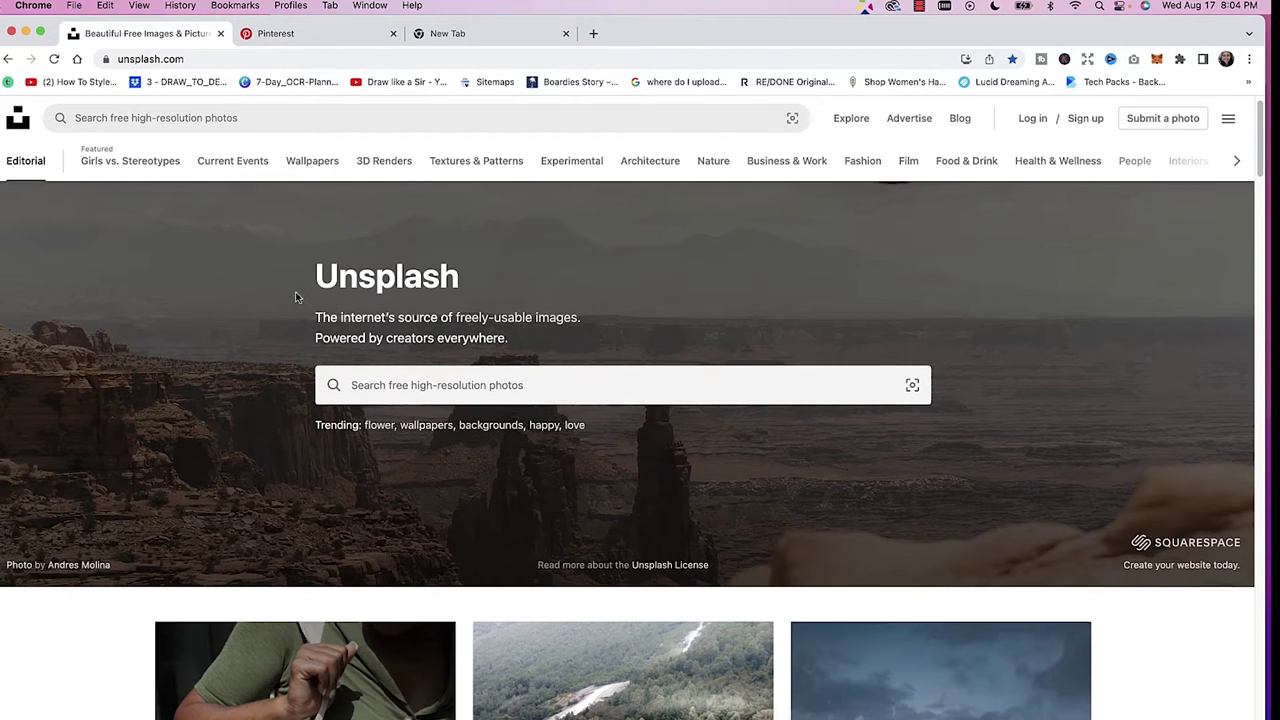
scroll(314, 357, down, 10)
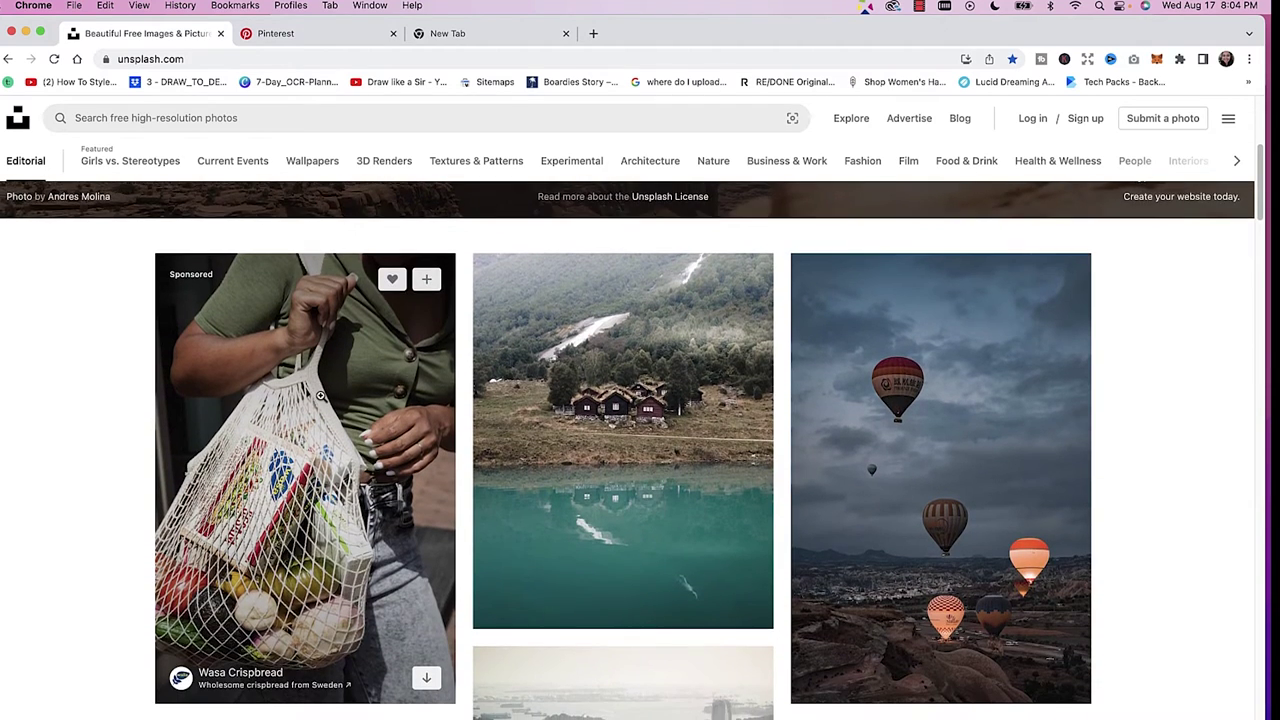
scroll(320, 395, down, 4)
scroll(320, 395, down, 2)
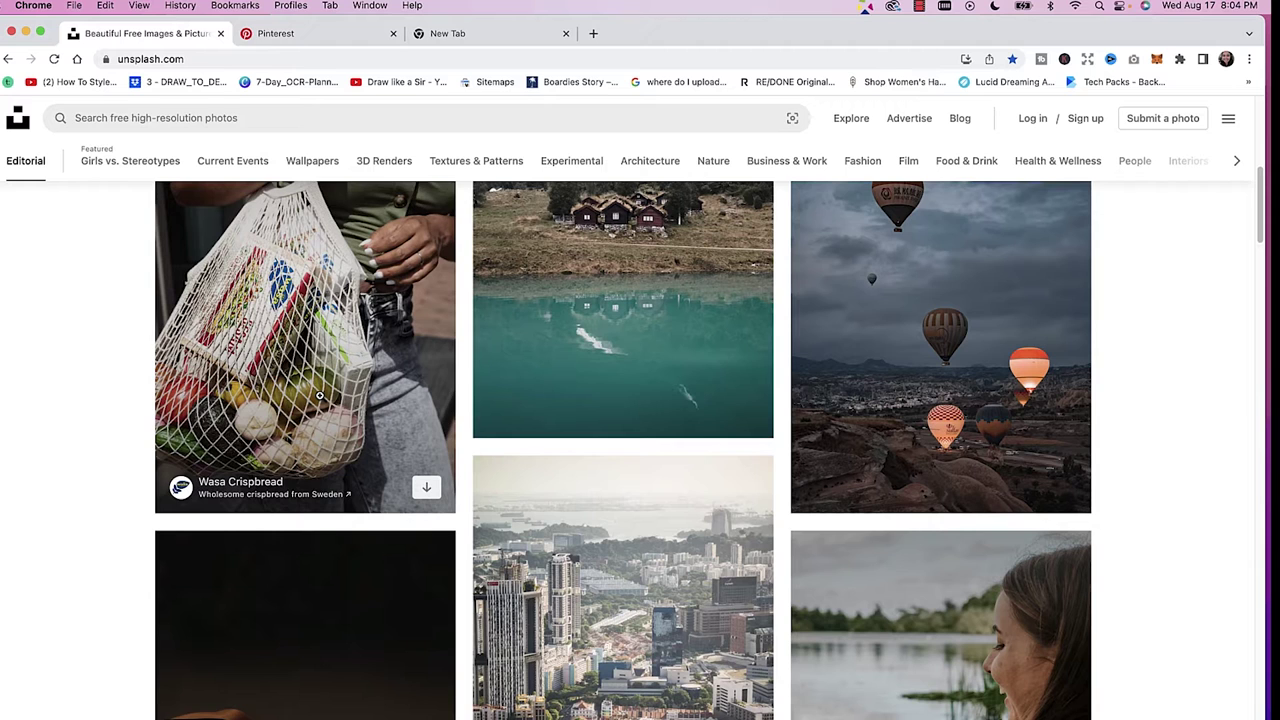
scroll(400, 486, down, 8)
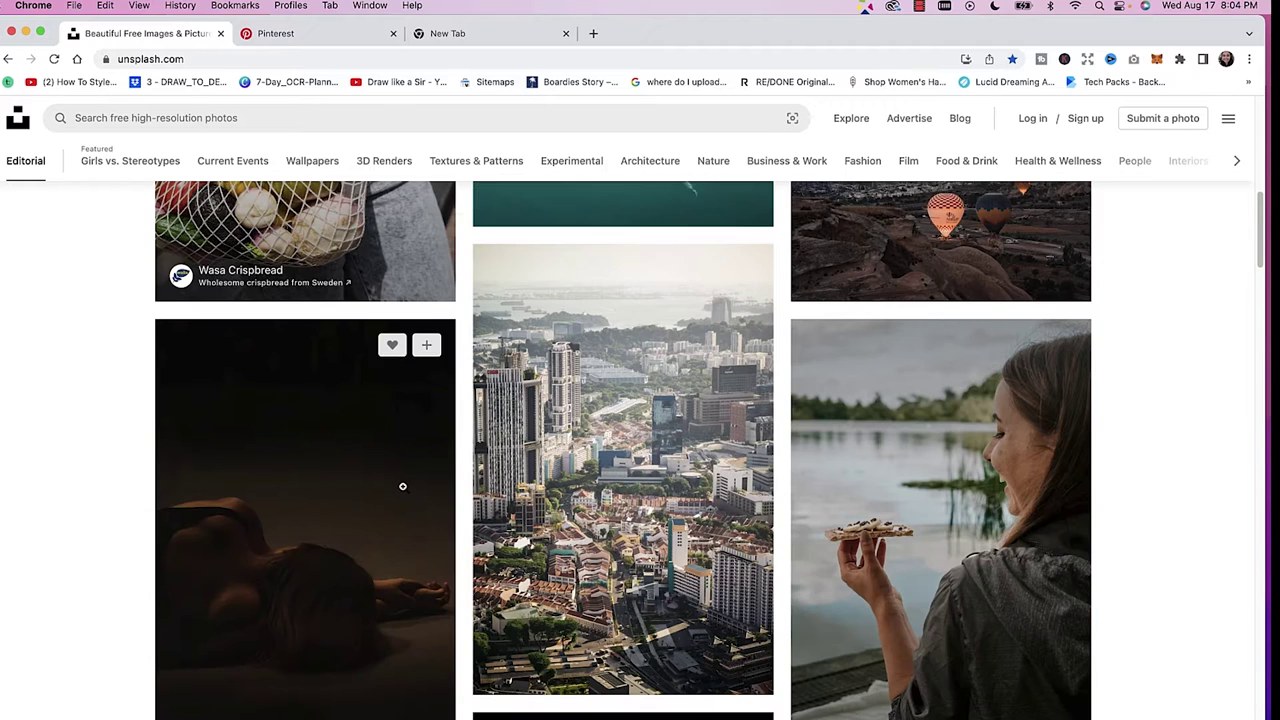
scroll(403, 486, down, 20)
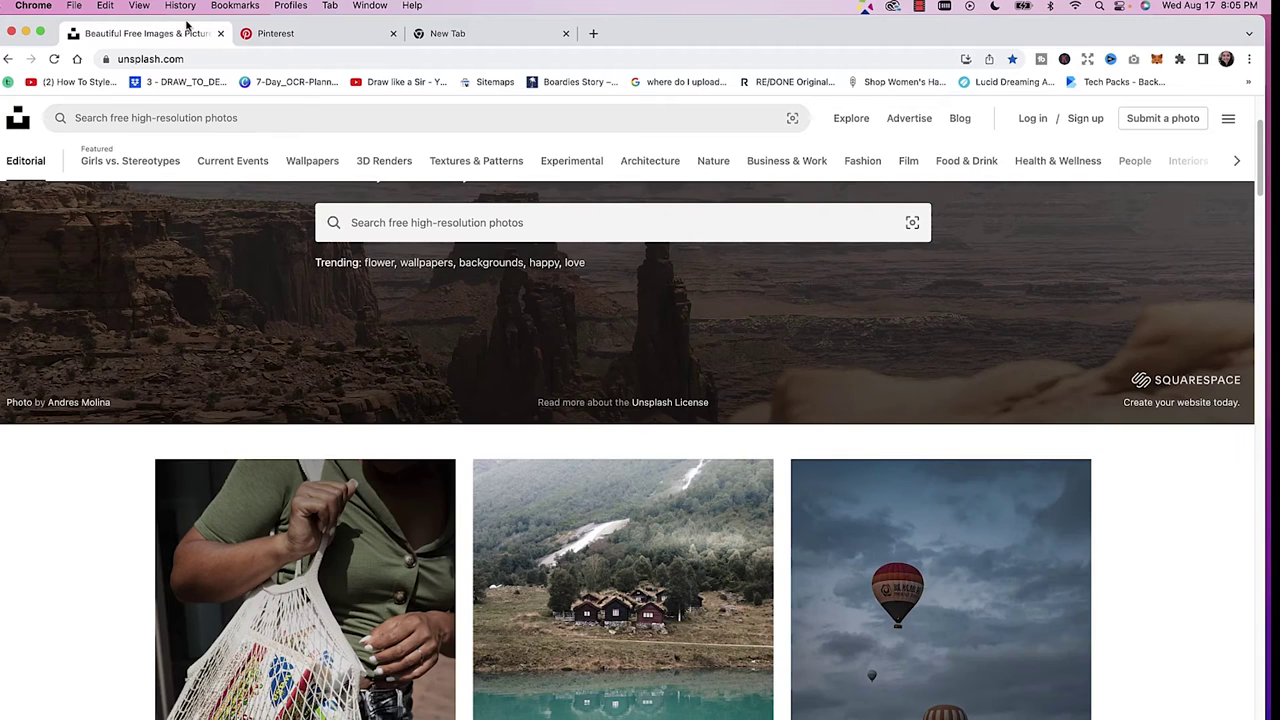
Switch to Illustrator and review the new-document settings for the custom 8 x 10 in preset, without creating a document.
click(26, 33)
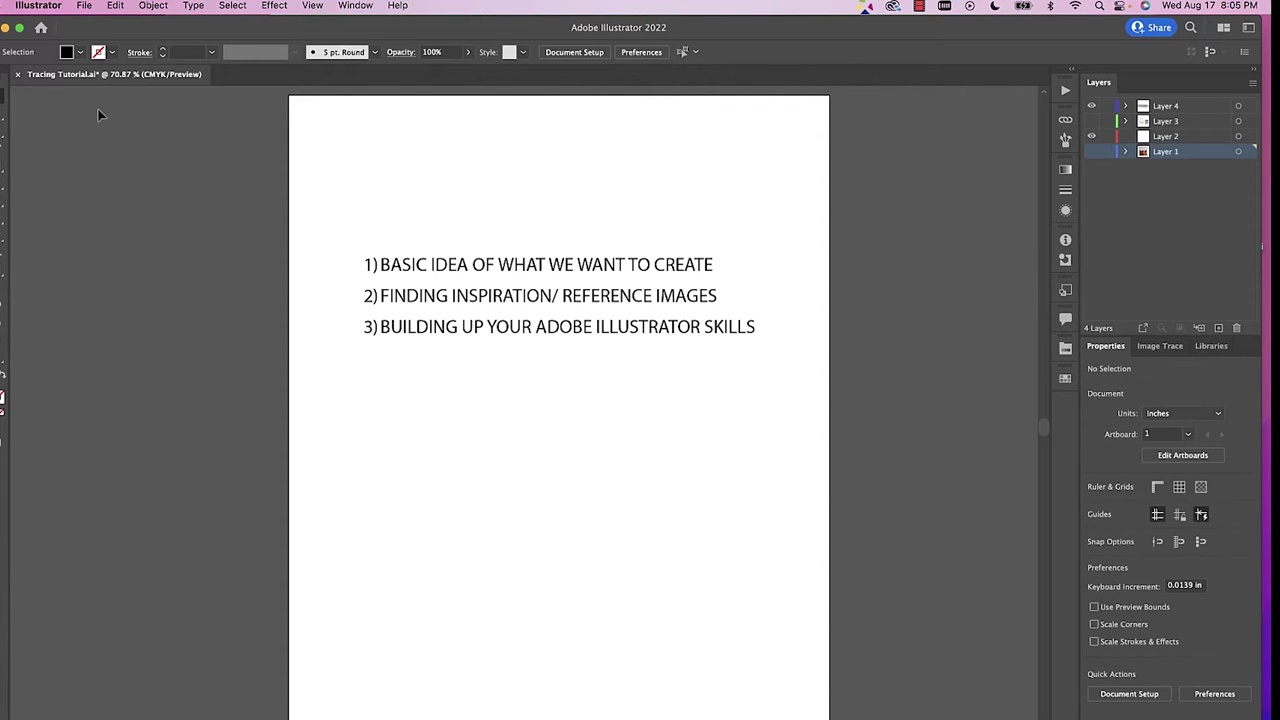
click(84, 5)
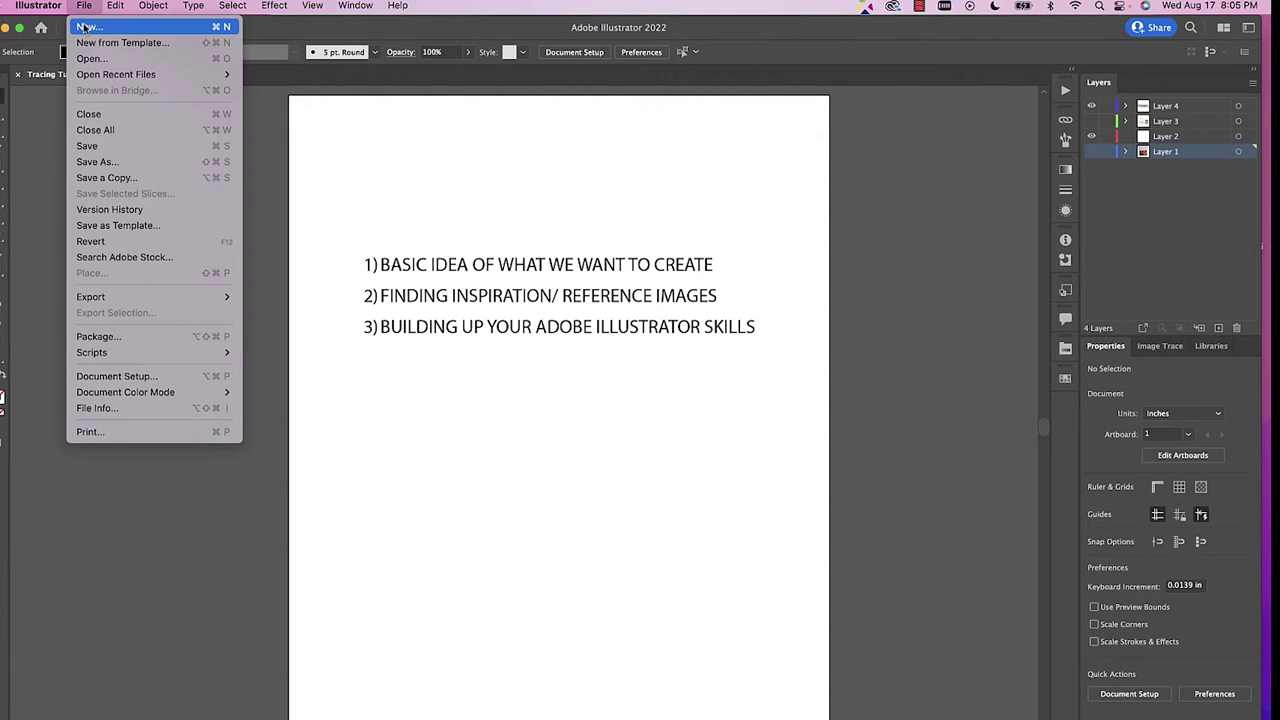
click(323, 159)
click(84, 5)
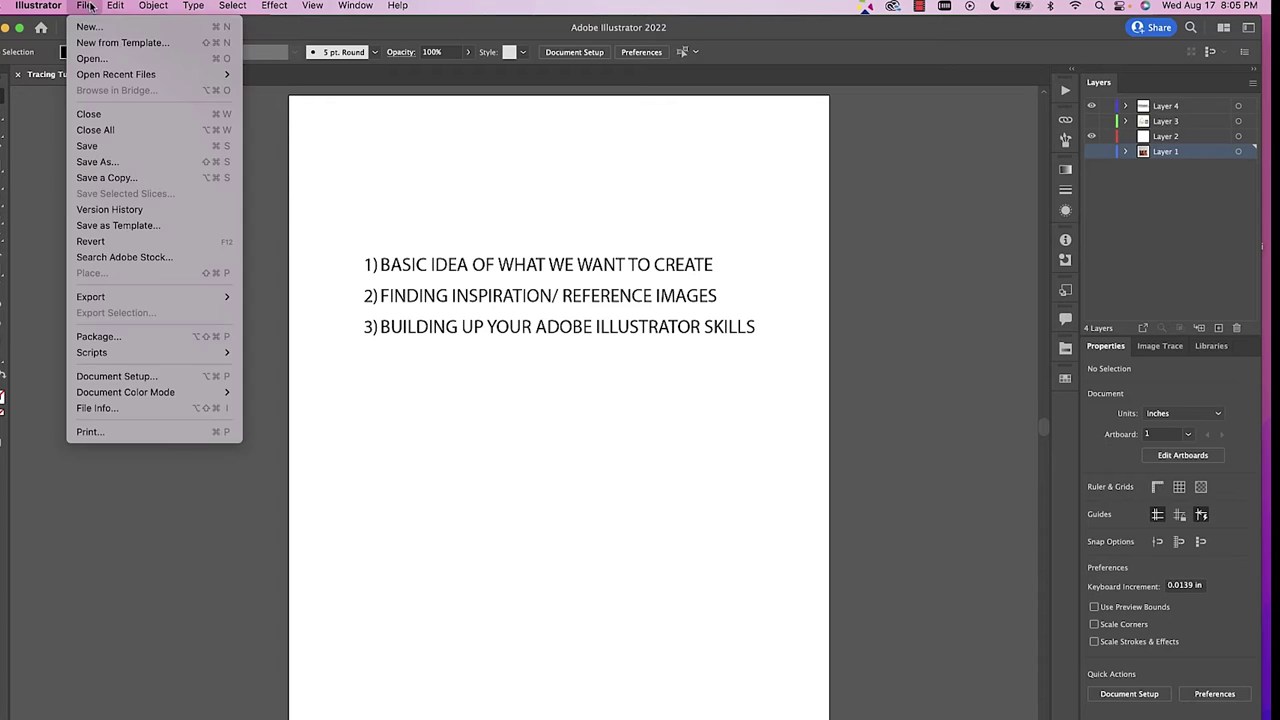
click(88, 31)
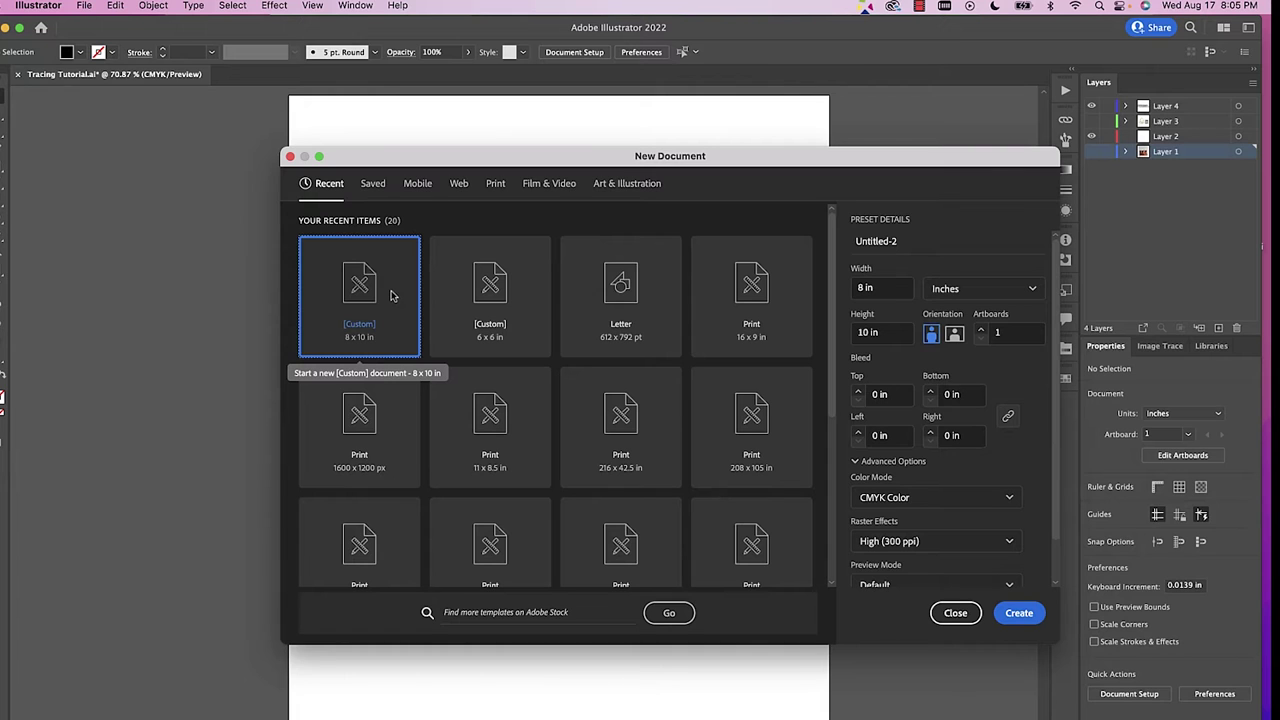
drag(440, 164, 418, 119)
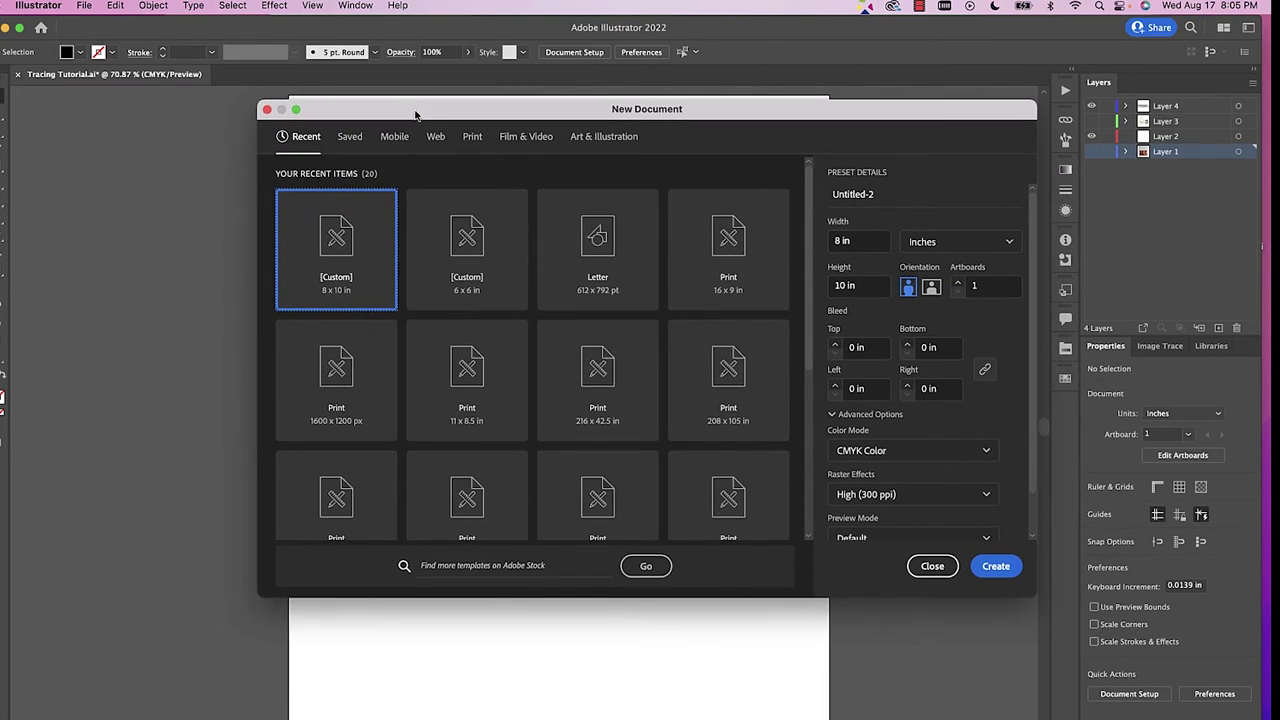
click(930, 566)
Hide Layer 4 with the text list and show Layer 3 with the example handbag illustration.
scroll(568, 158, right, 1)
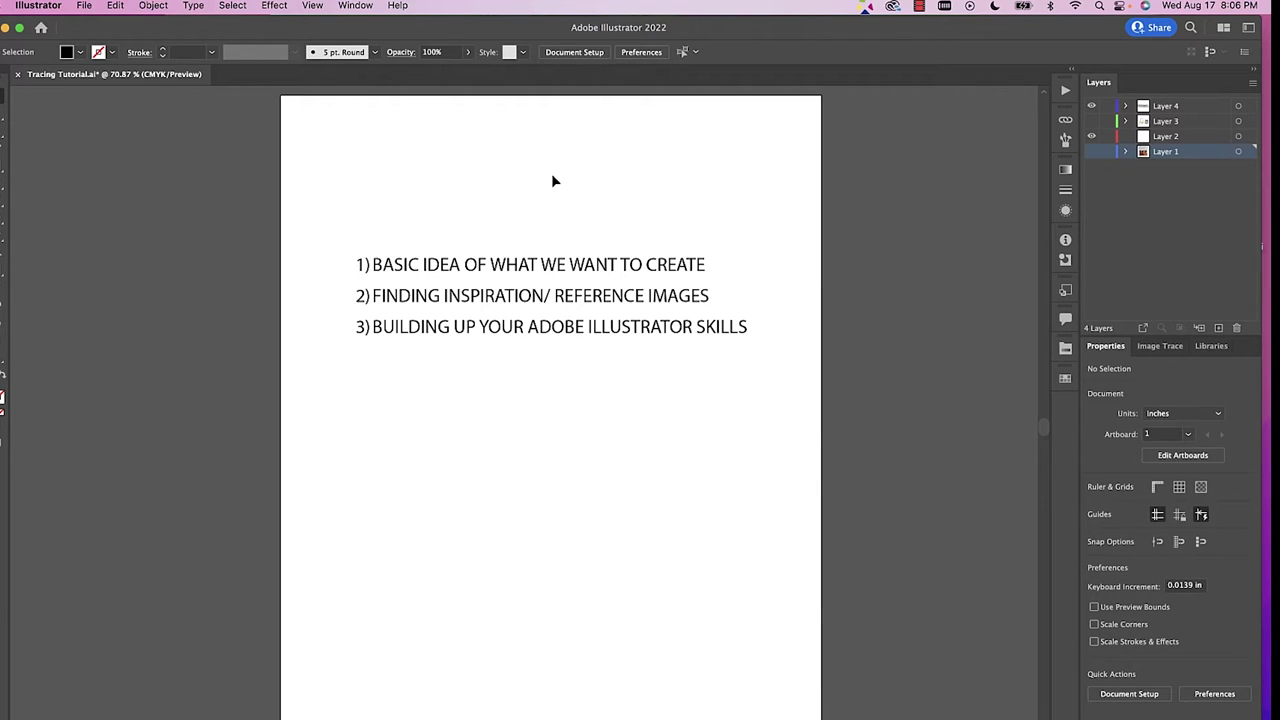
scroll(849, 143, right, 1)
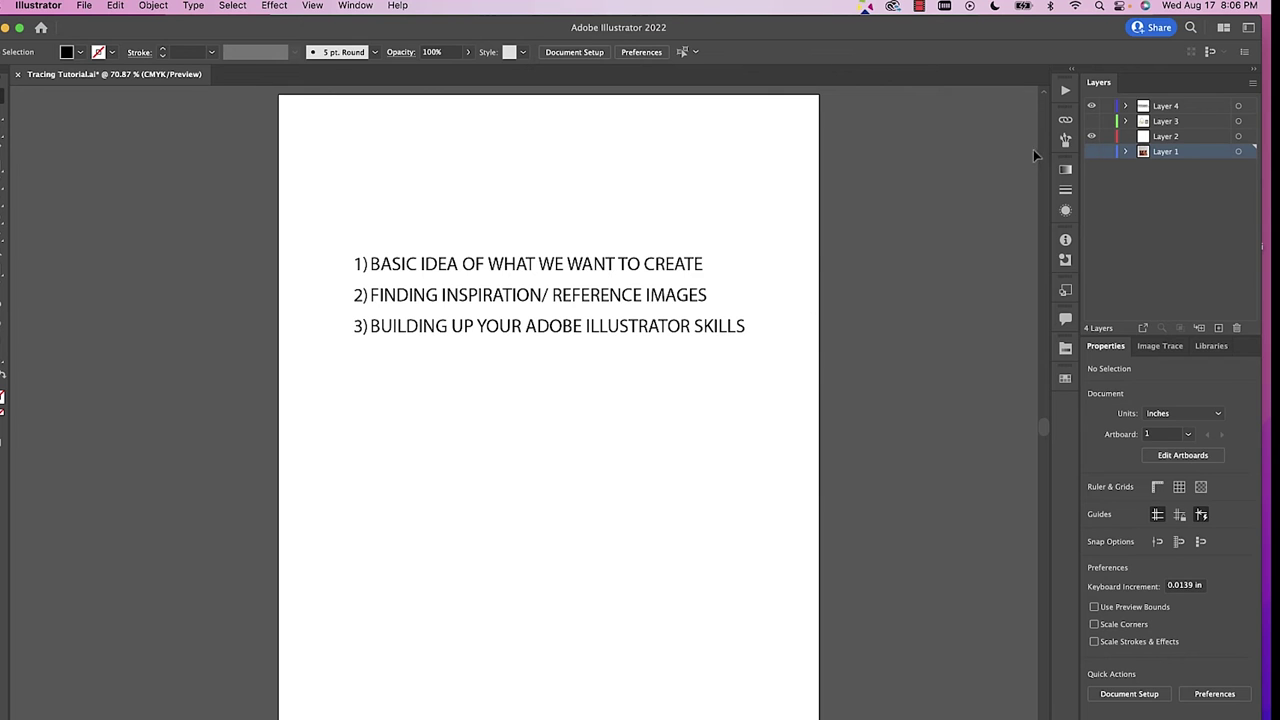
click(1092, 105)
click(1092, 121)
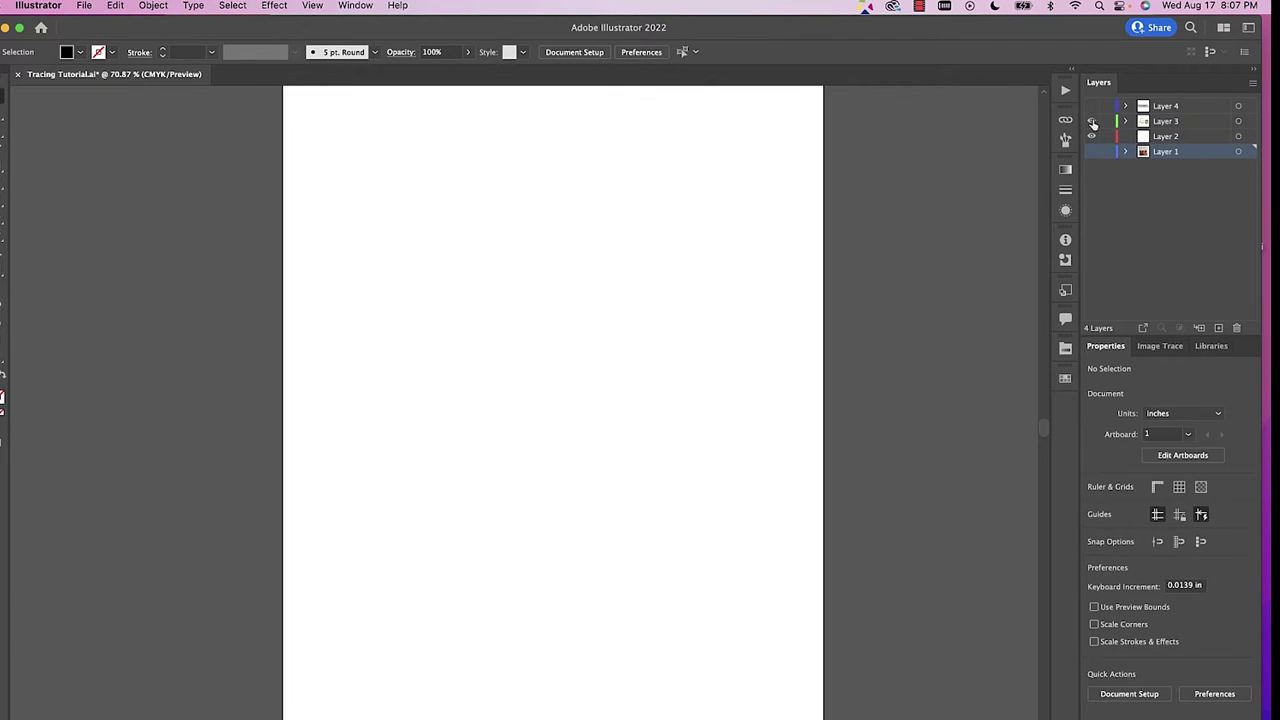
Examine the finished handbag illustration on Layer 3 up close and compare it with the reference photo beside it.
scroll(697, 302, up, 3)
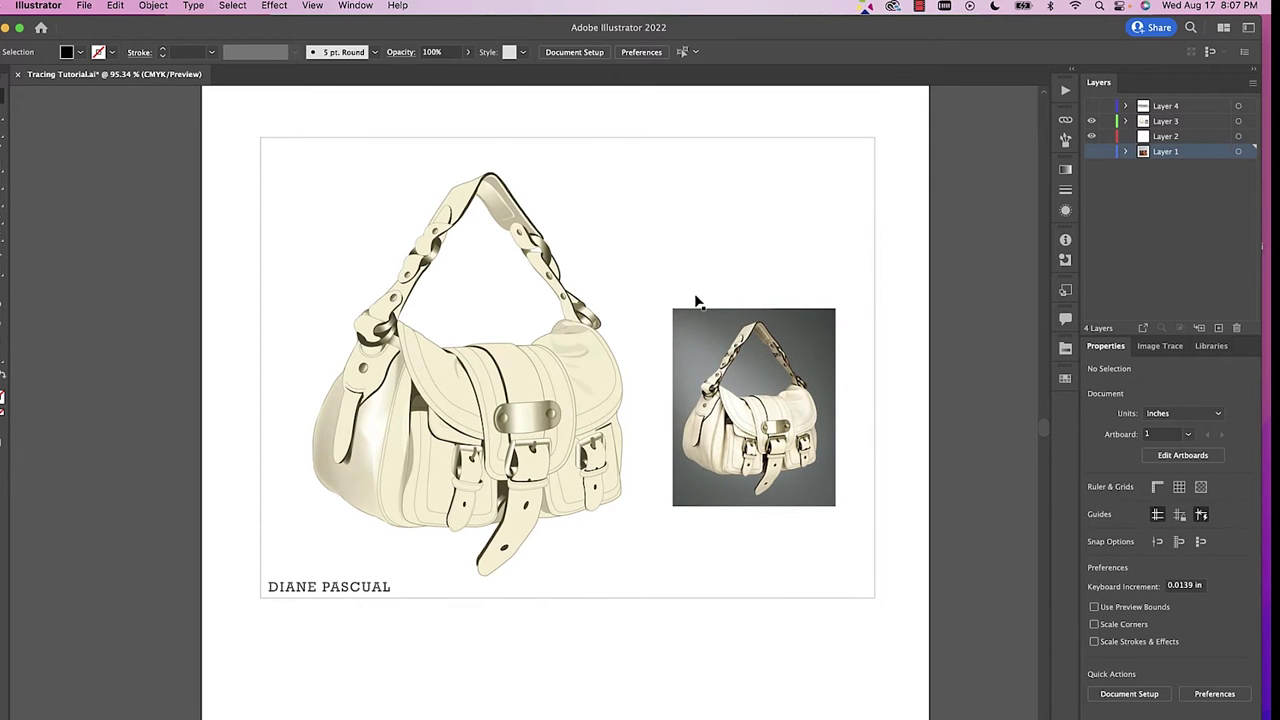
scroll(697, 277, up, 2)
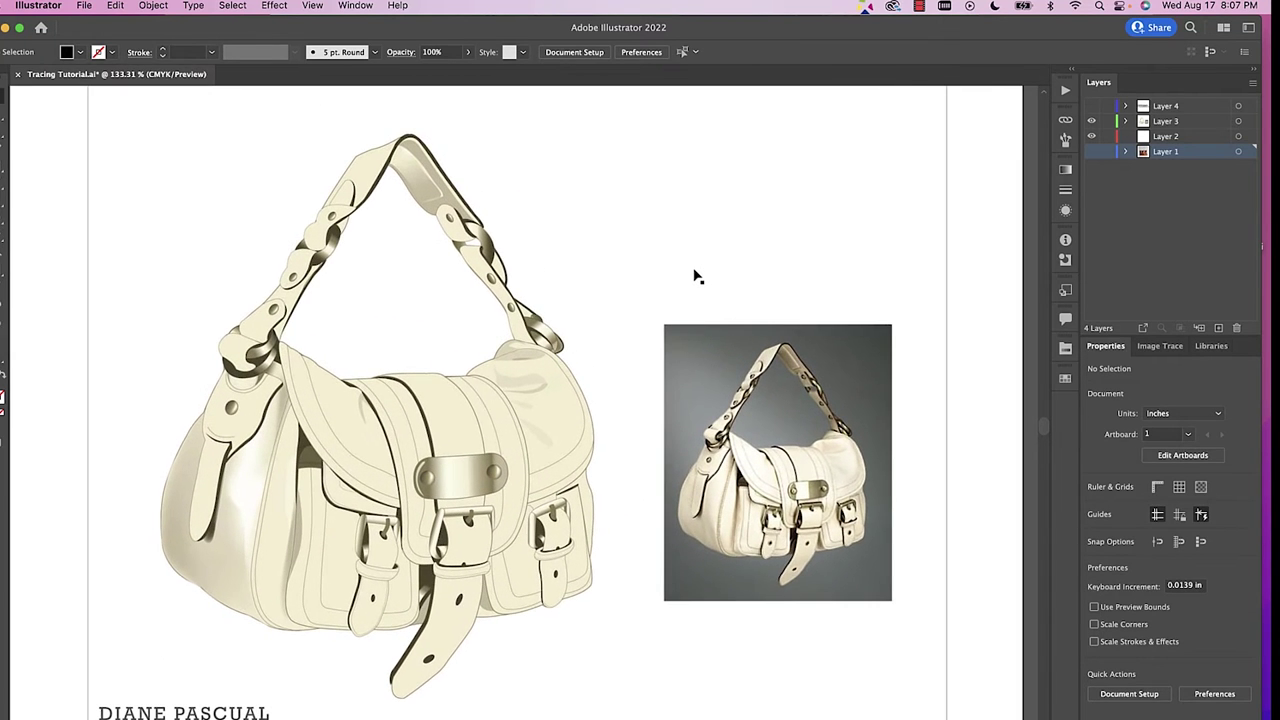
scroll(697, 277, down, 1)
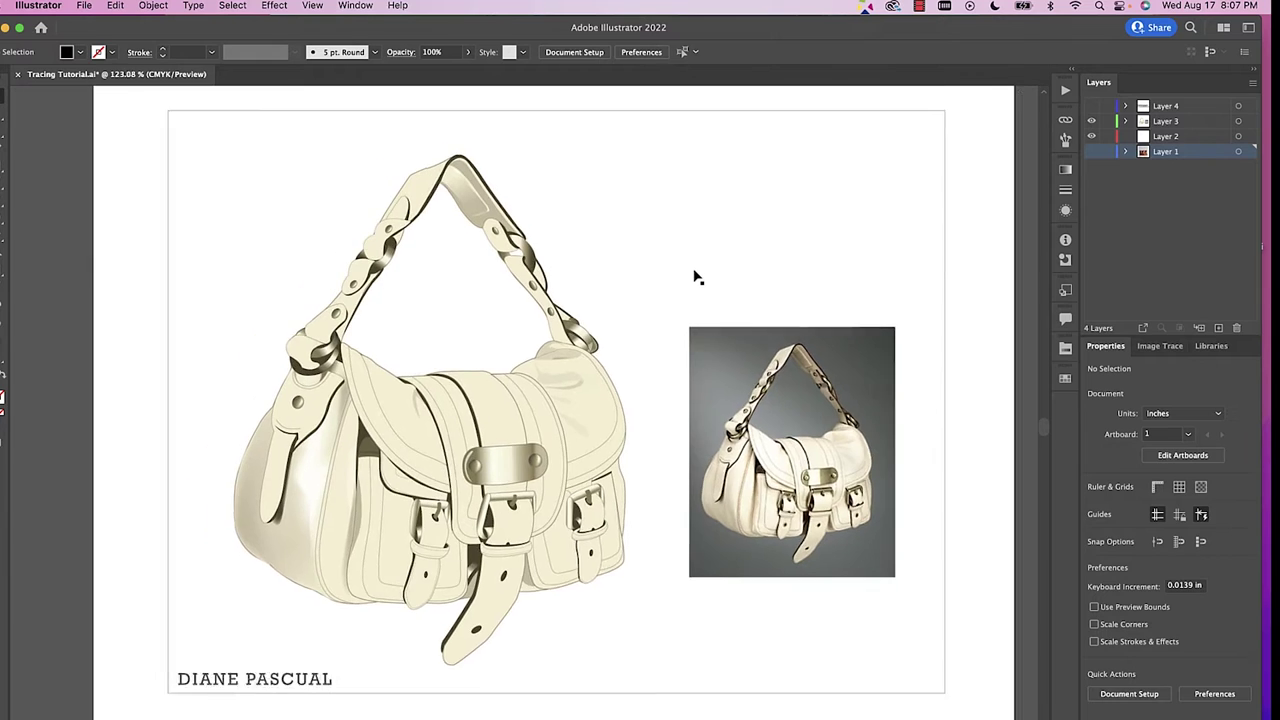
scroll(697, 277, up, 1)
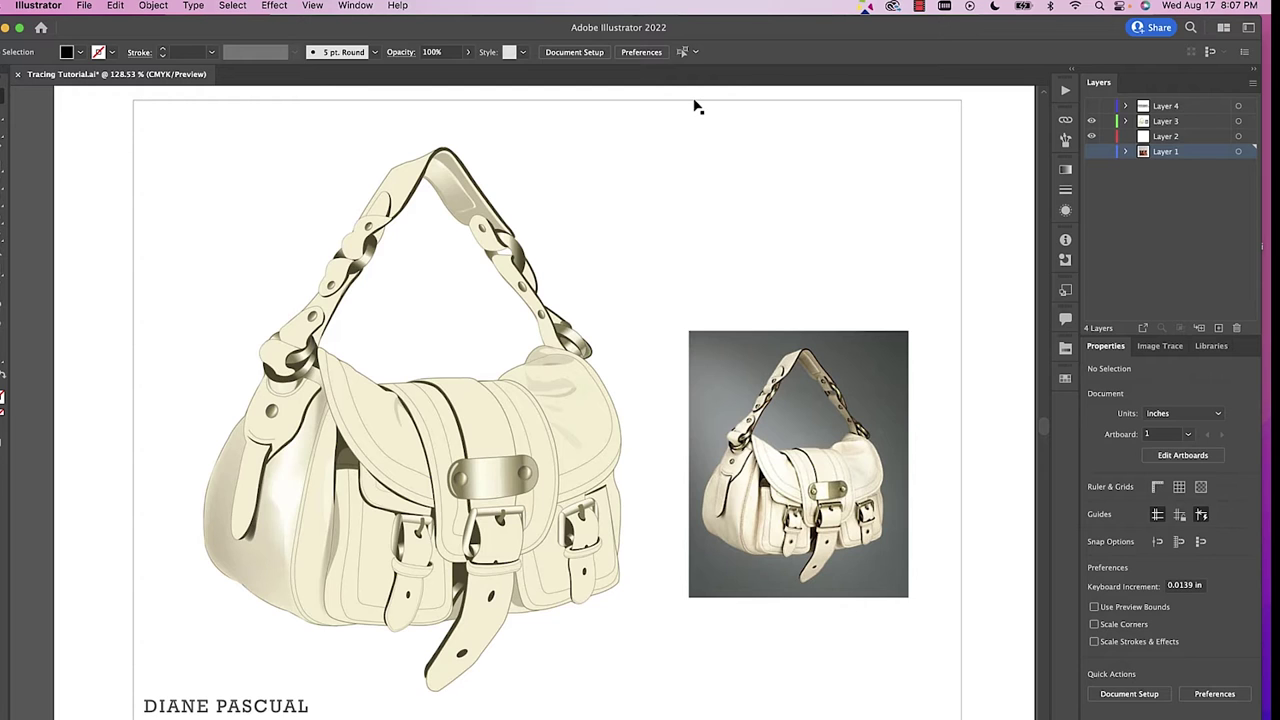
scroll(705, 180, down, 2)
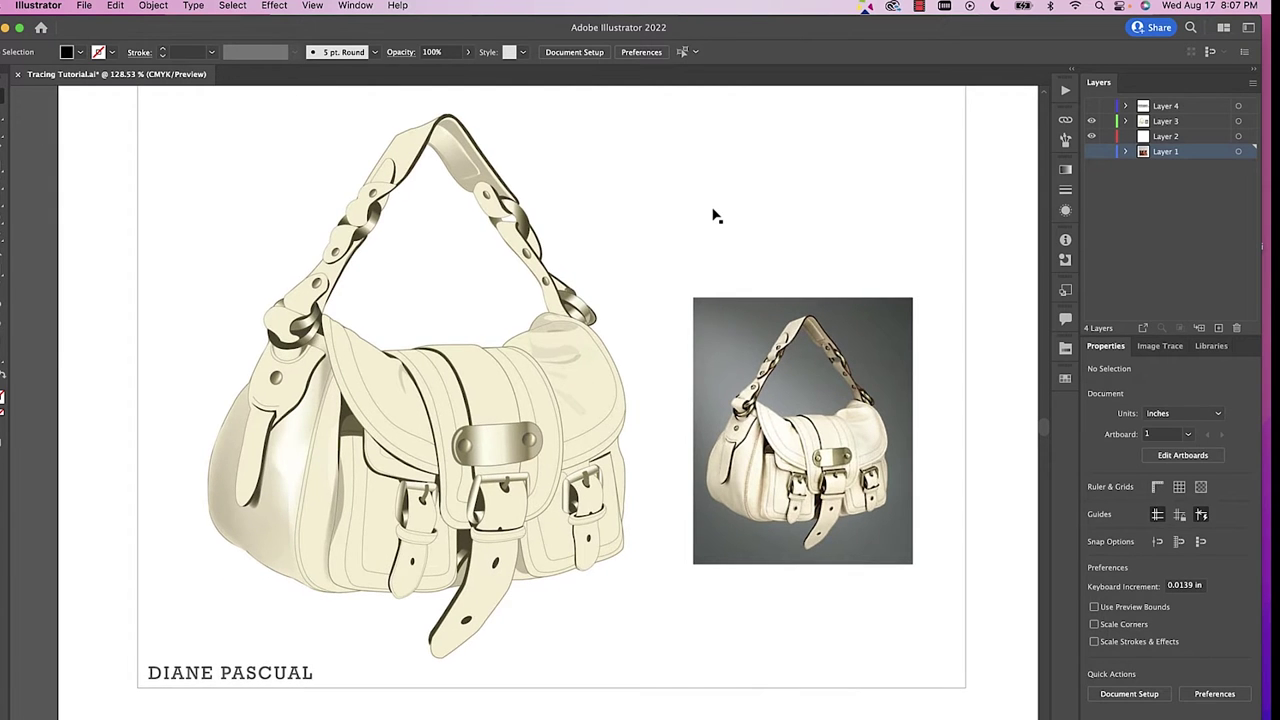
scroll(715, 215, up, 2)
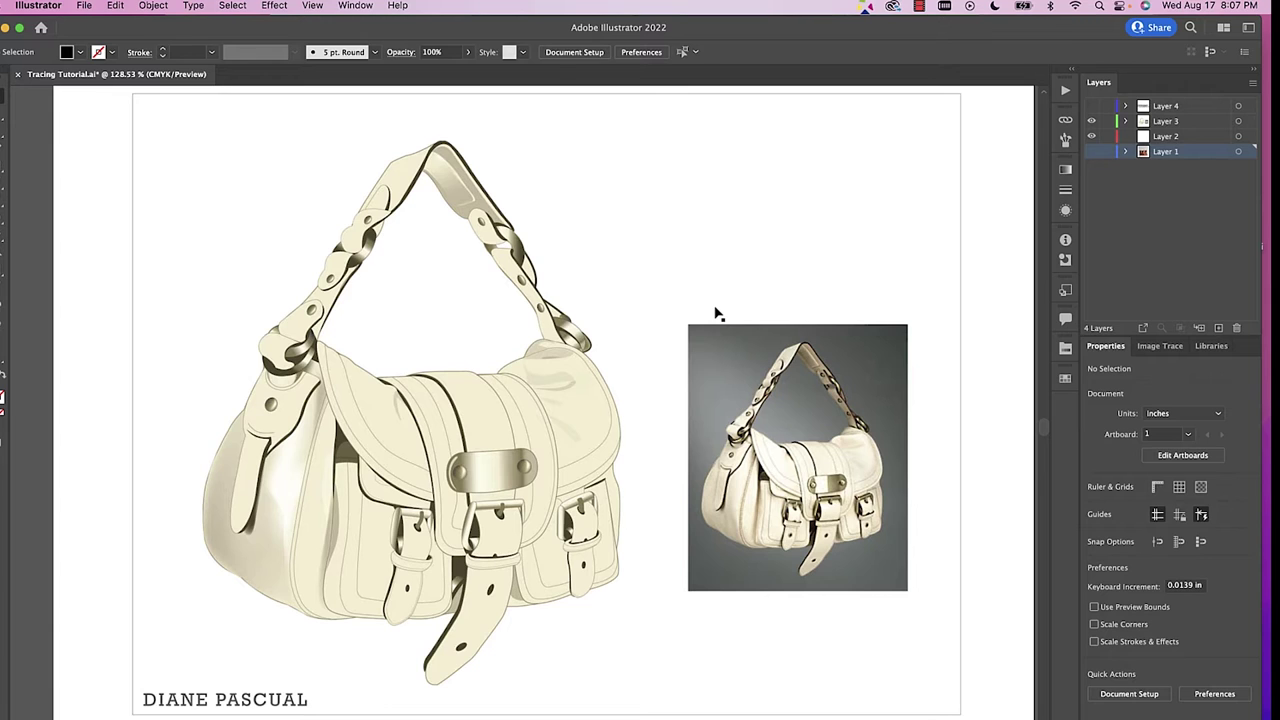
click(719, 385)
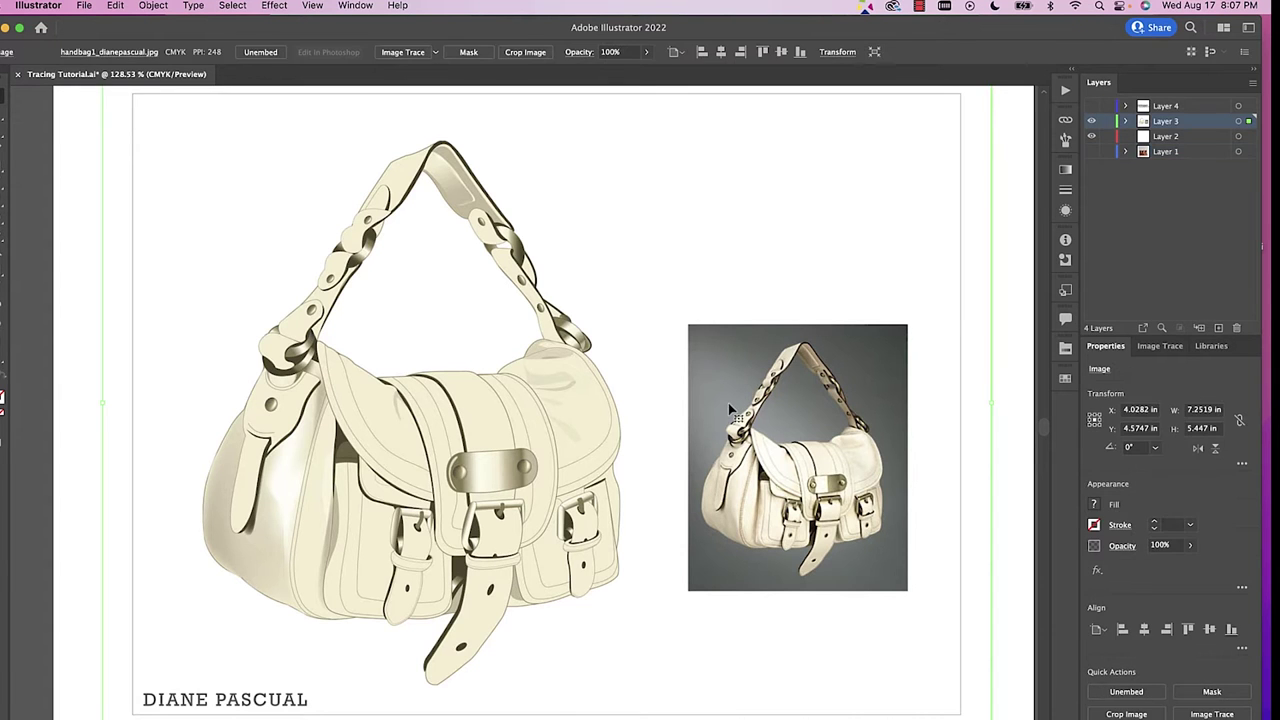
click(1020, 400)
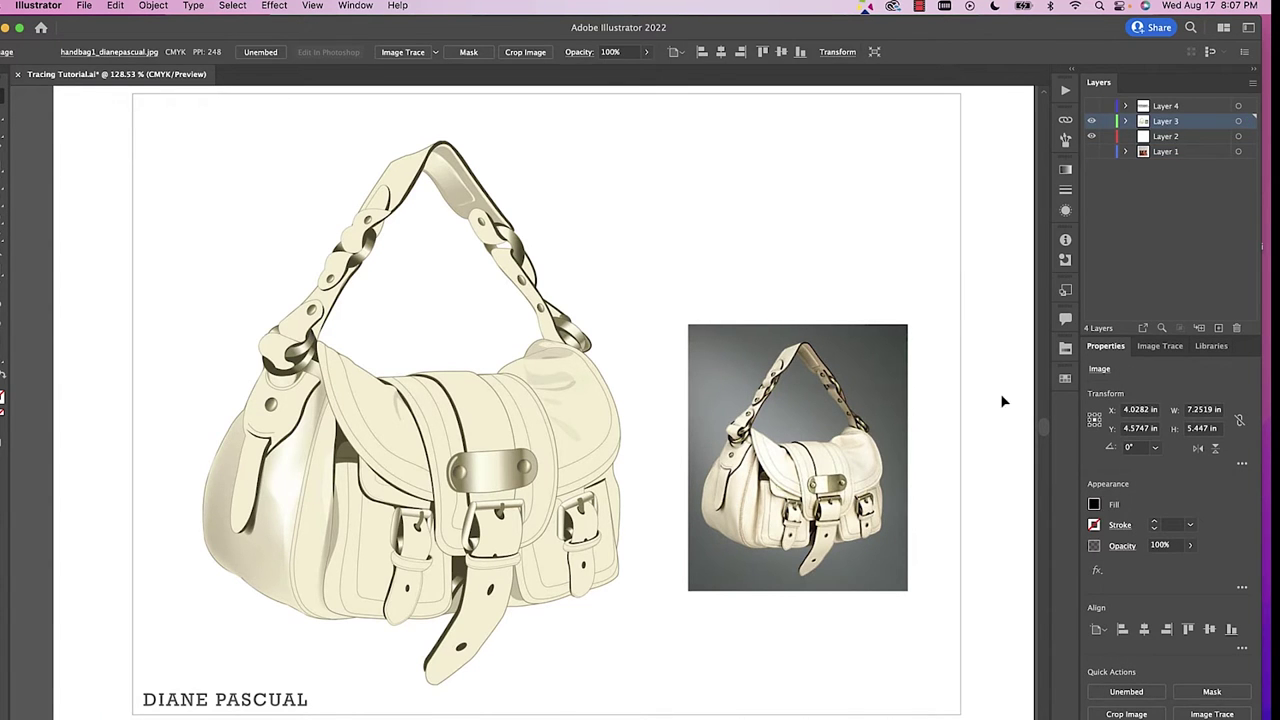
scroll(836, 484, up, 3)
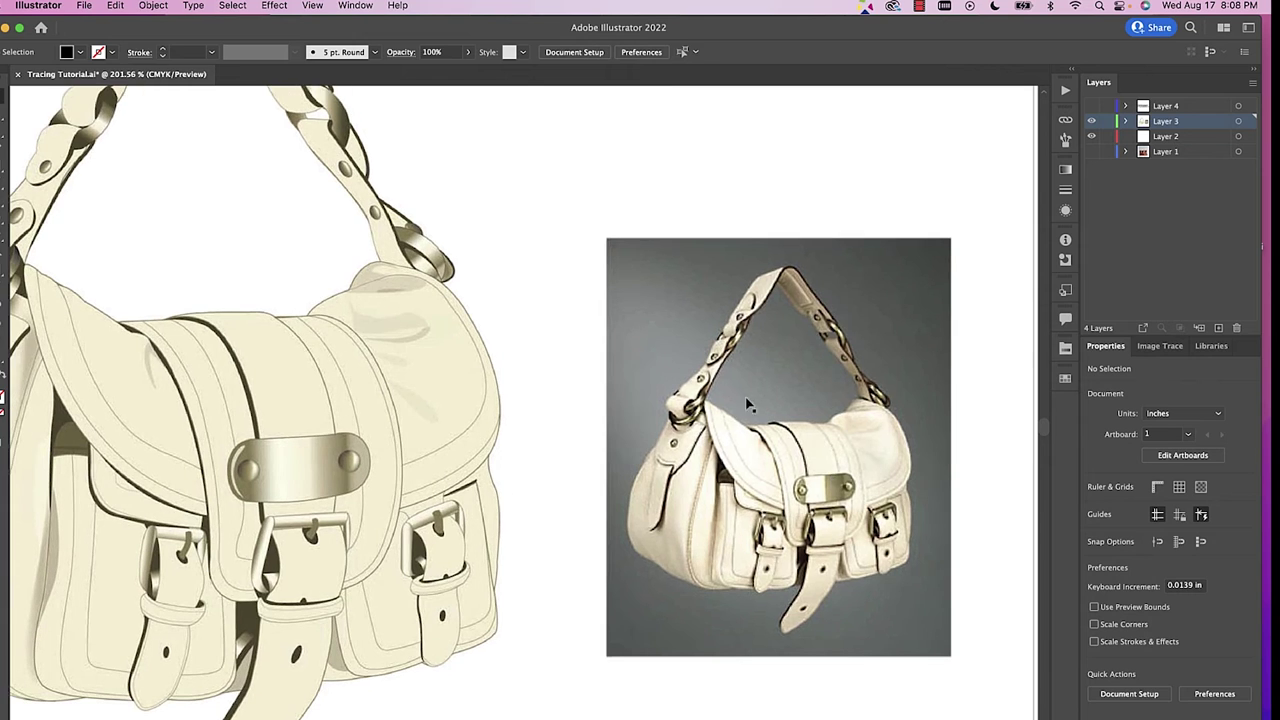
scroll(728, 505, down, 3)
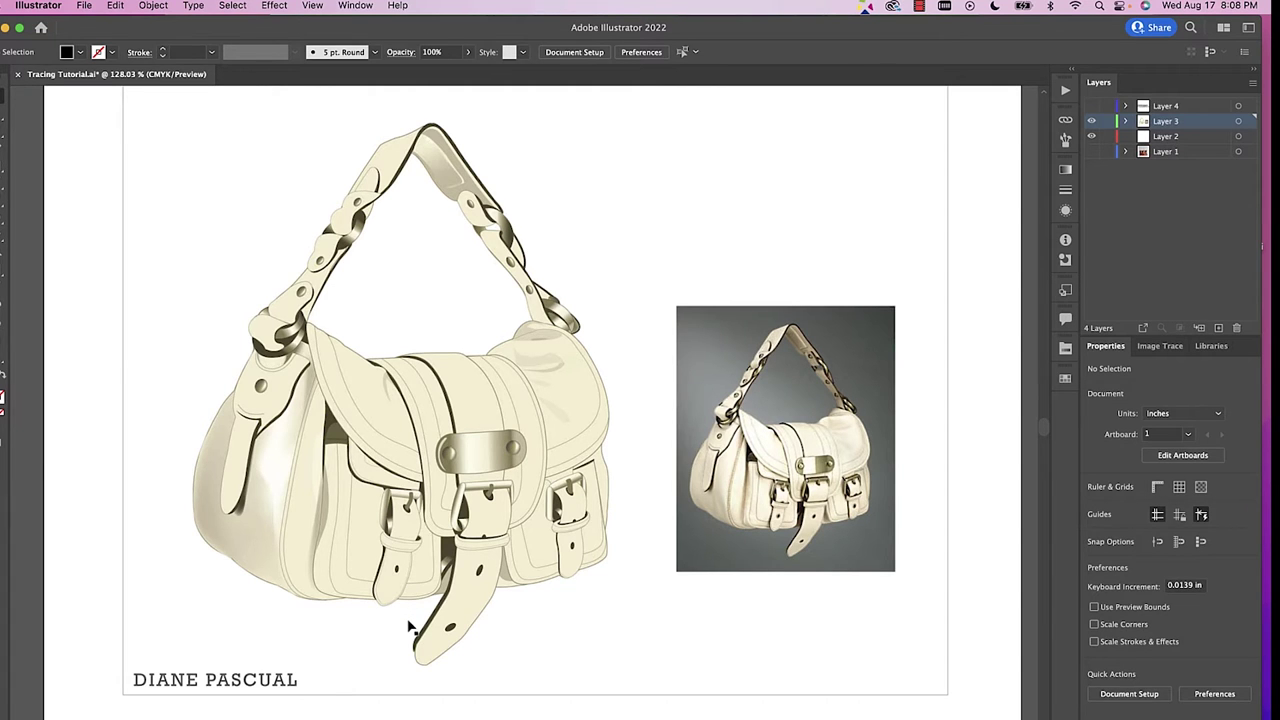
scroll(410, 627, up, 2)
scroll(410, 627, down, 1)
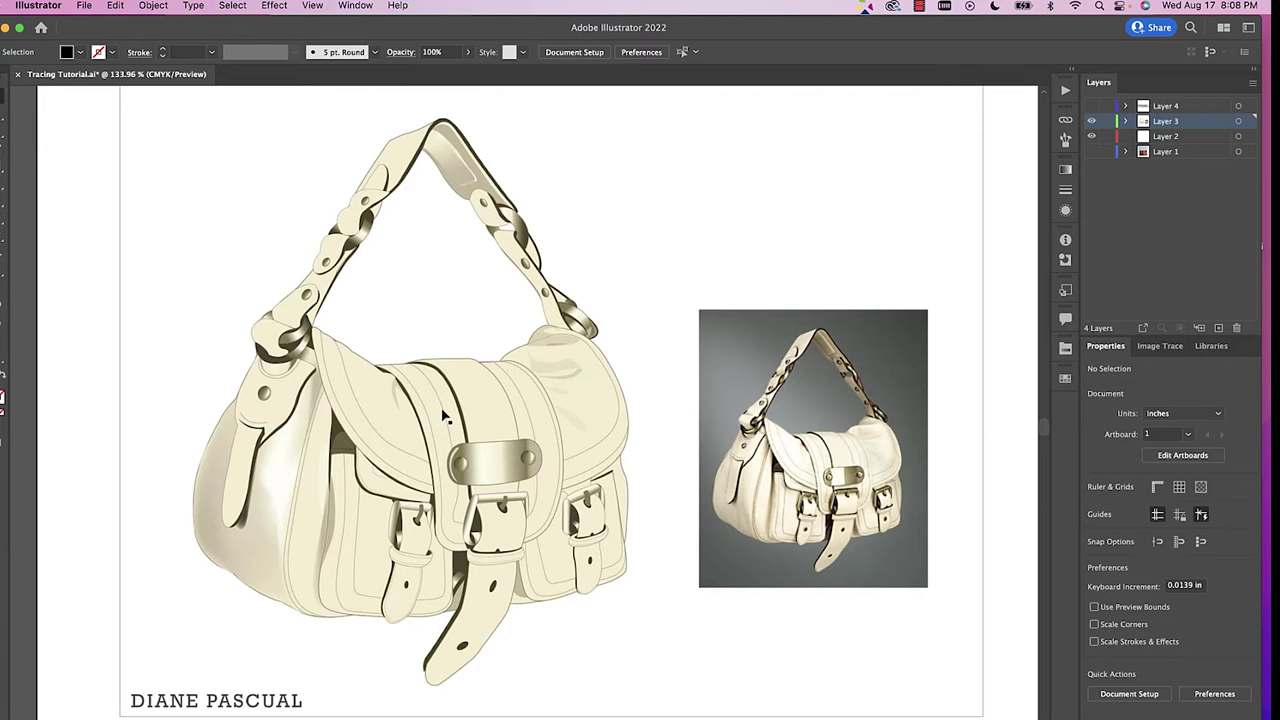
scroll(445, 418, down, 3)
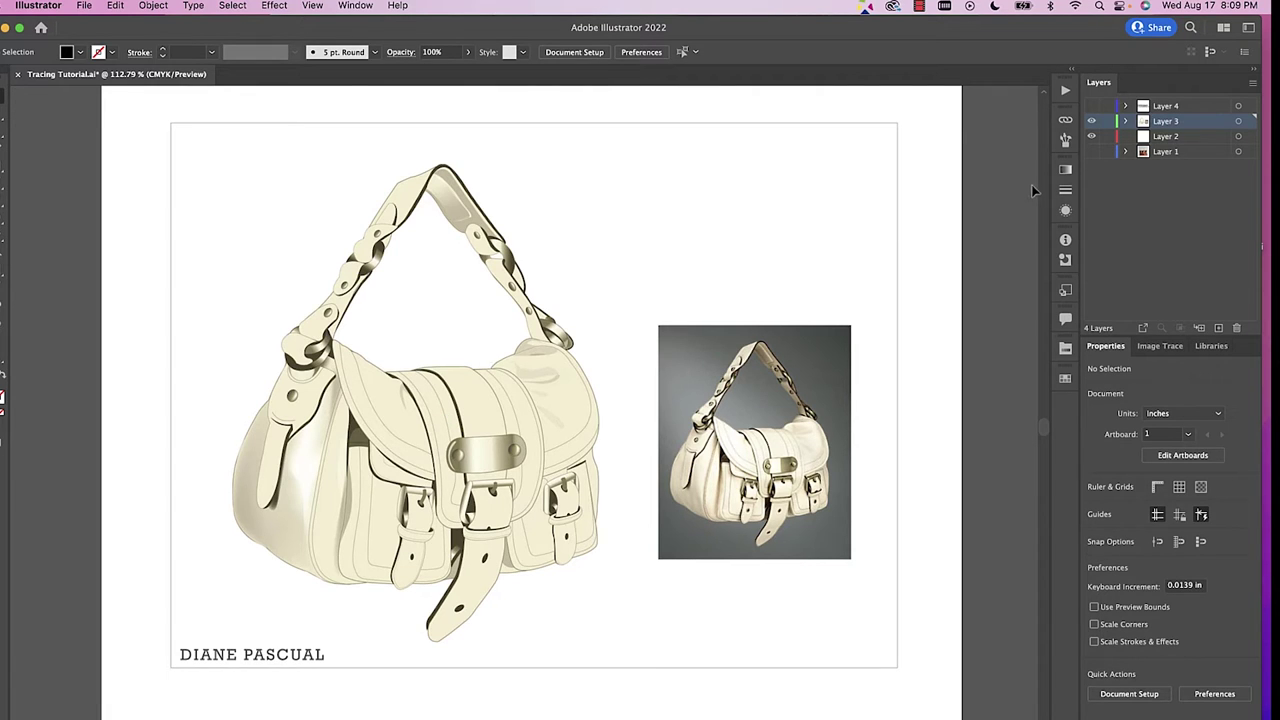
click(1092, 138)
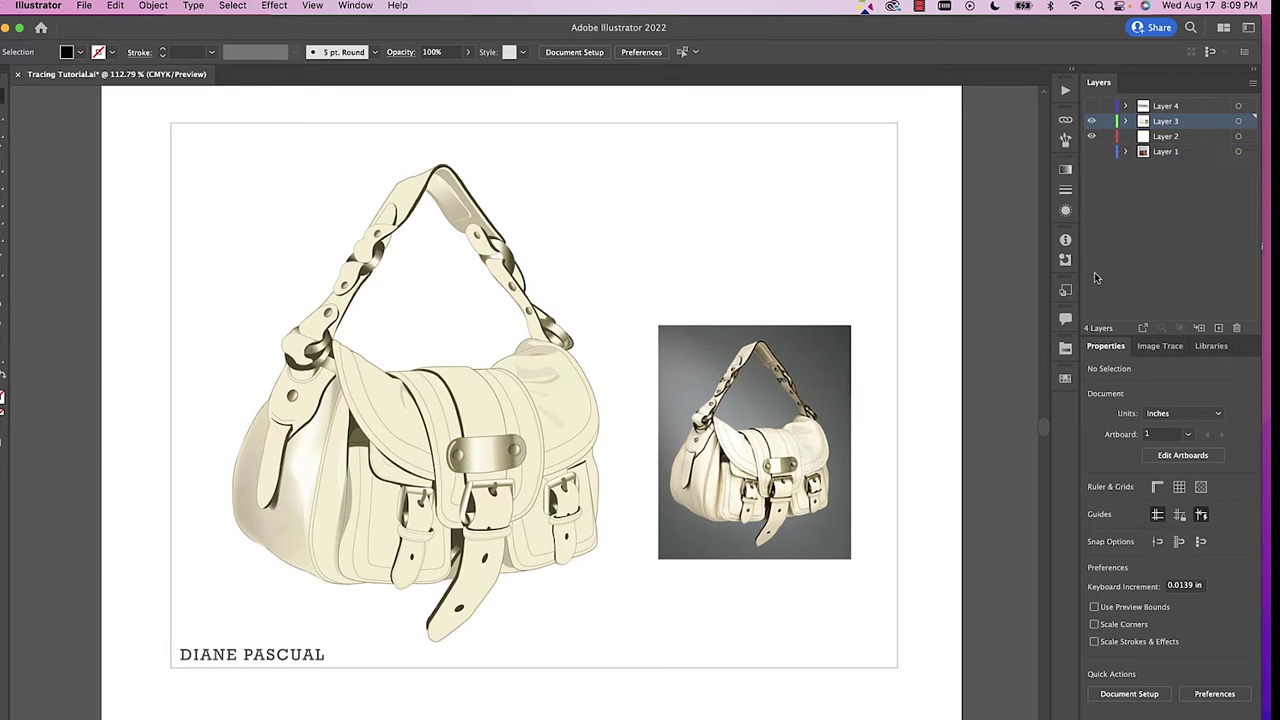
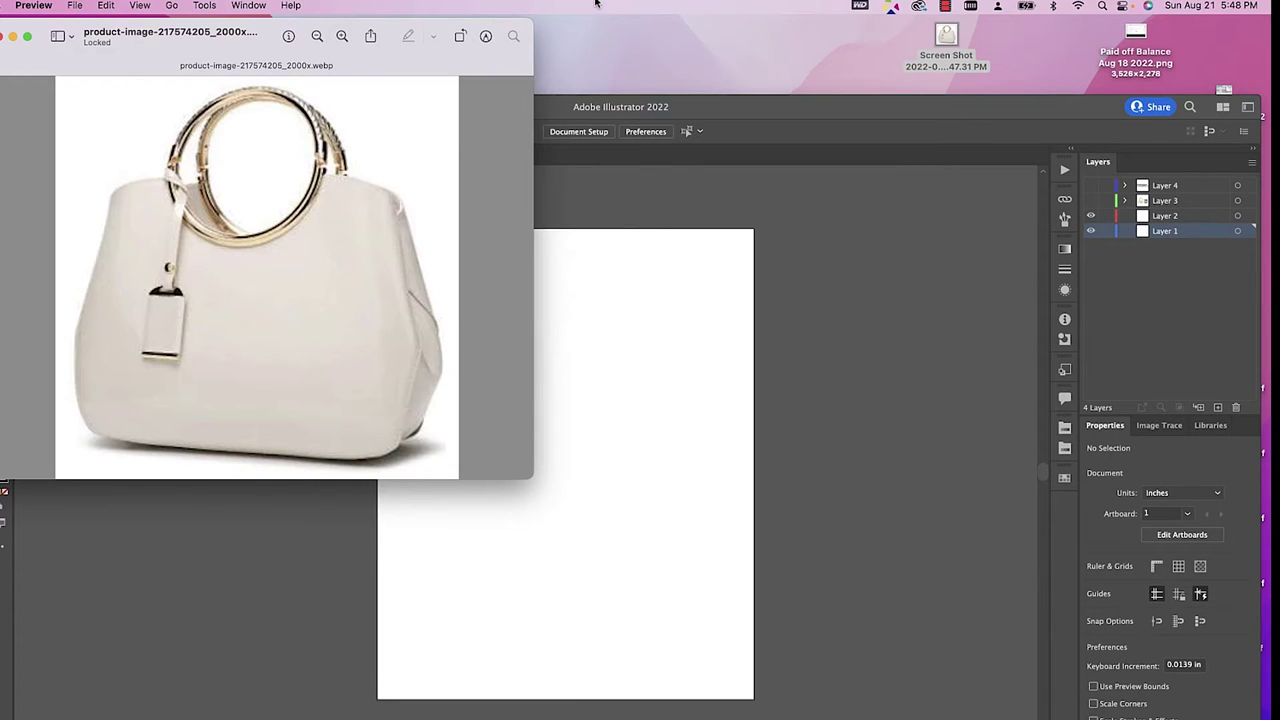
Close the Preview window with the white handbag product image to uncover the Illustrator artboard.
drag(274, 38, 266, 6)
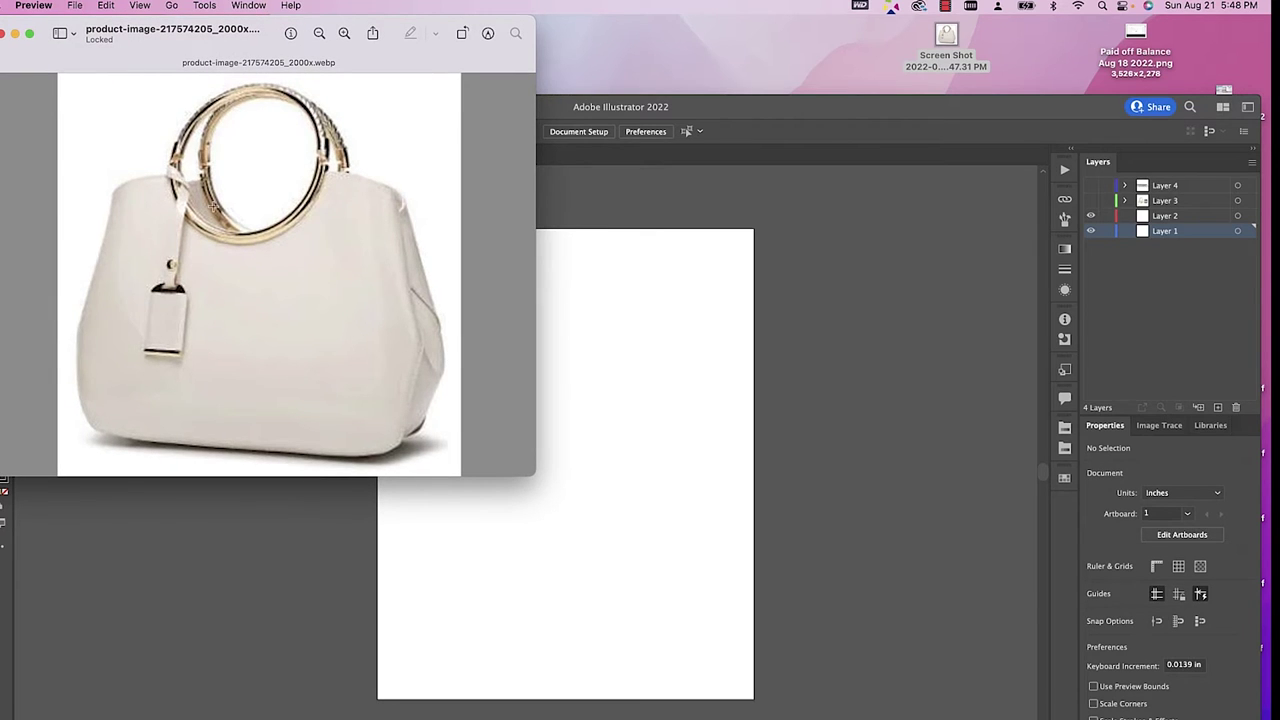
click(8, 33)
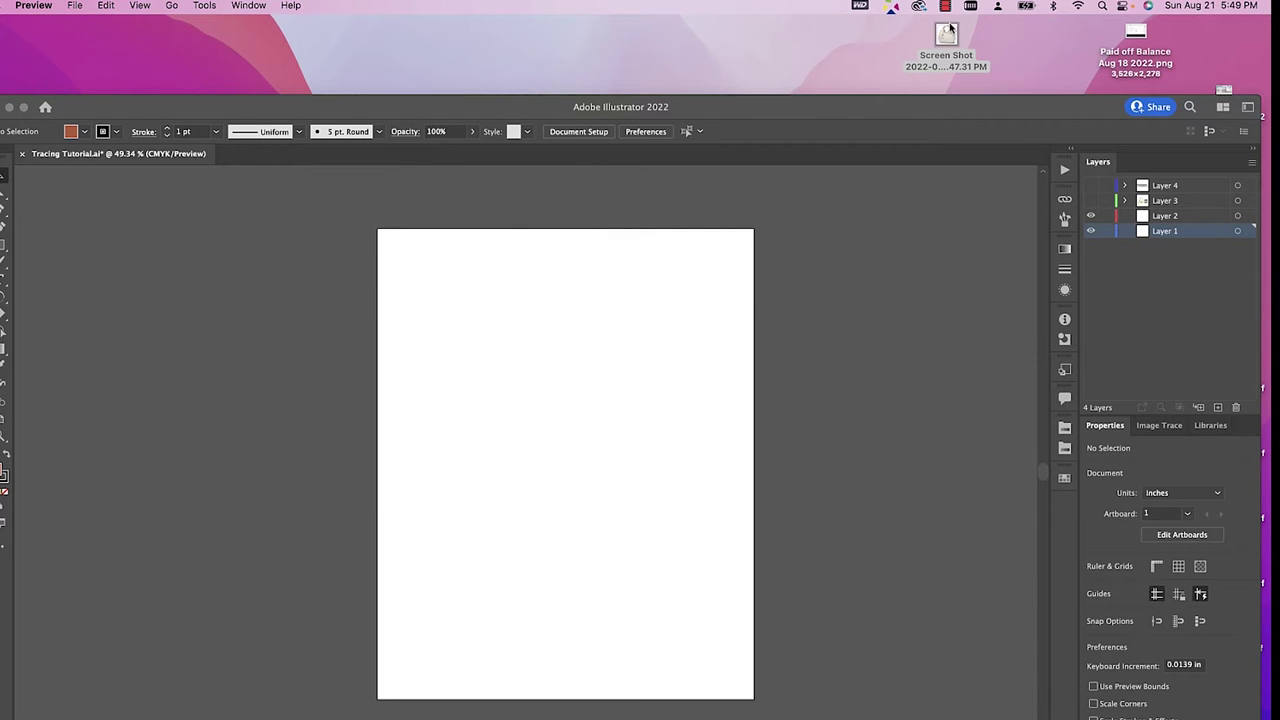
Bring the handbag screenshot from the desktop onto the artboard, reposition it, and delete it again.
drag(949, 36, 586, 366)
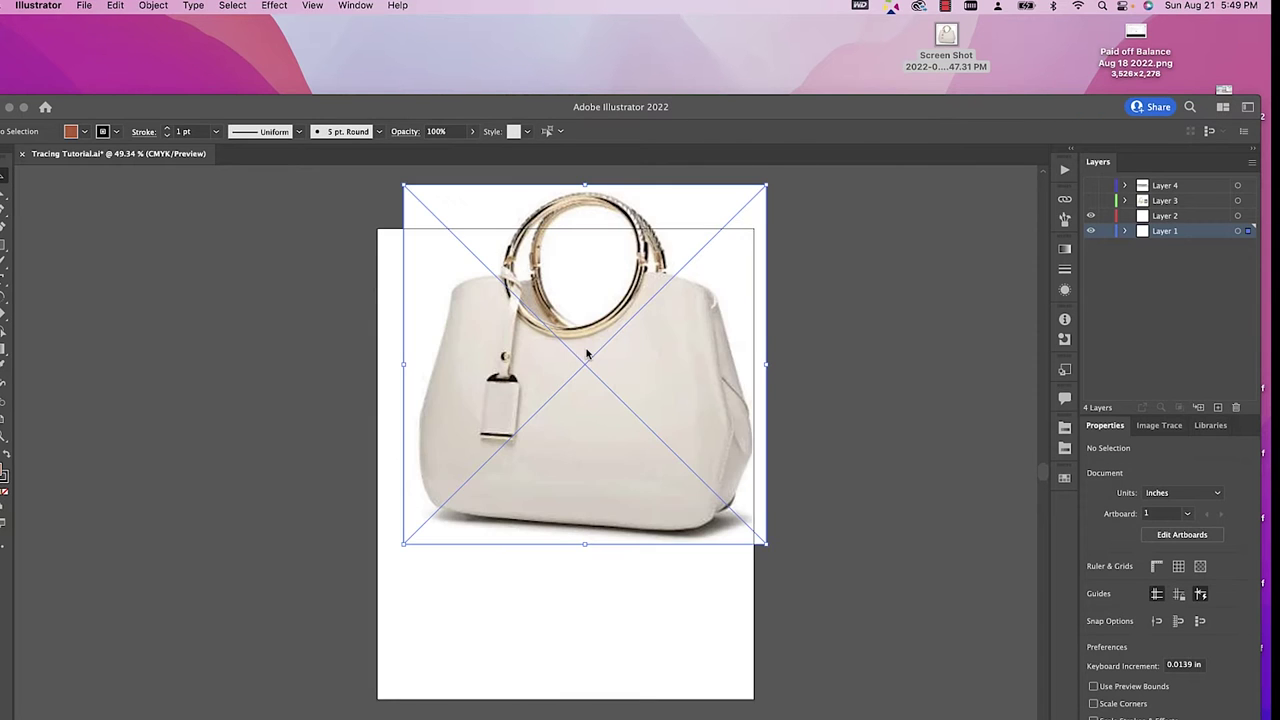
drag(623, 316, 603, 399)
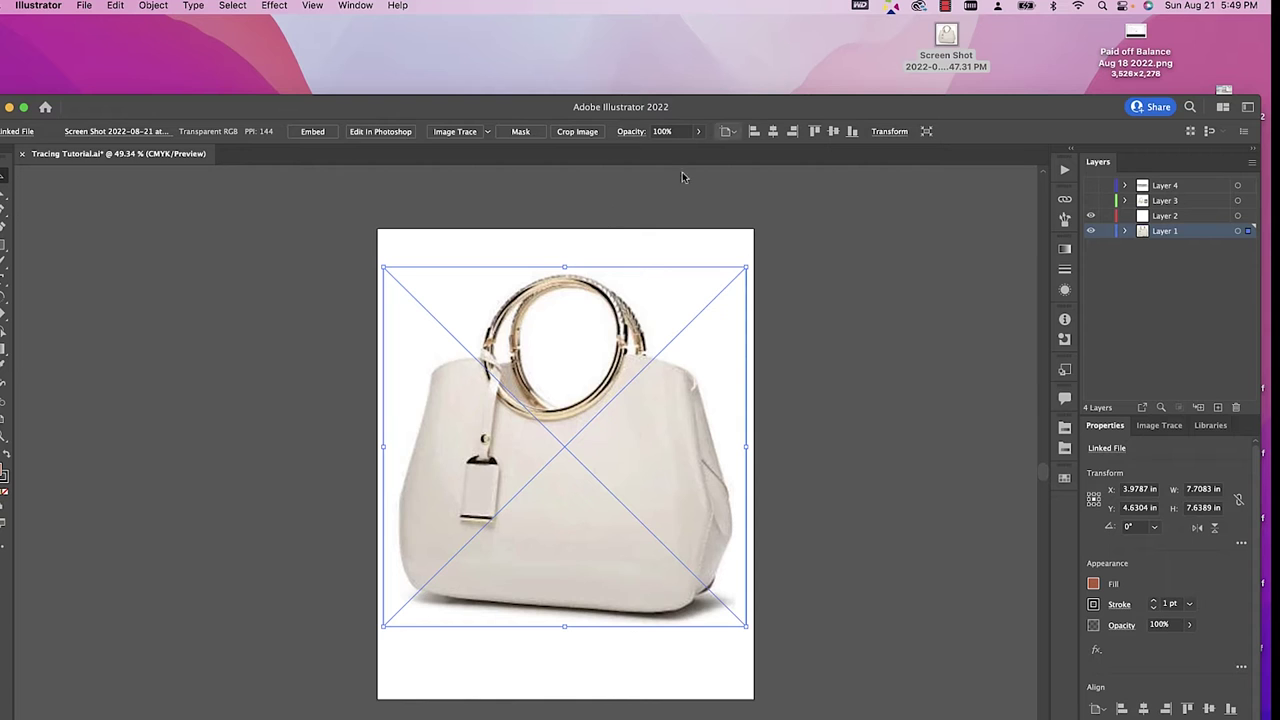
drag(755, 110, 755, 82)
click(670, 278)
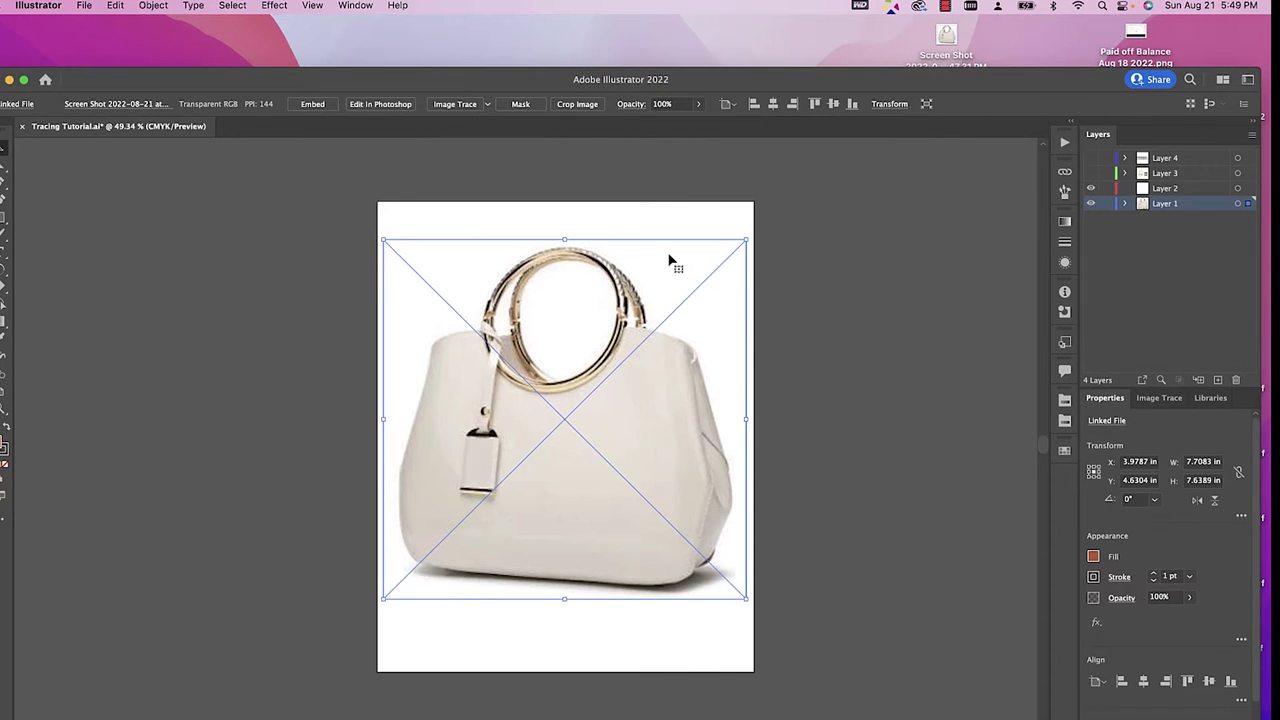
key(BackSpace)
Place the handbag screenshot from the Desktop folder as a linked image on the artboard in Layer 1.
double_click(727, 75)
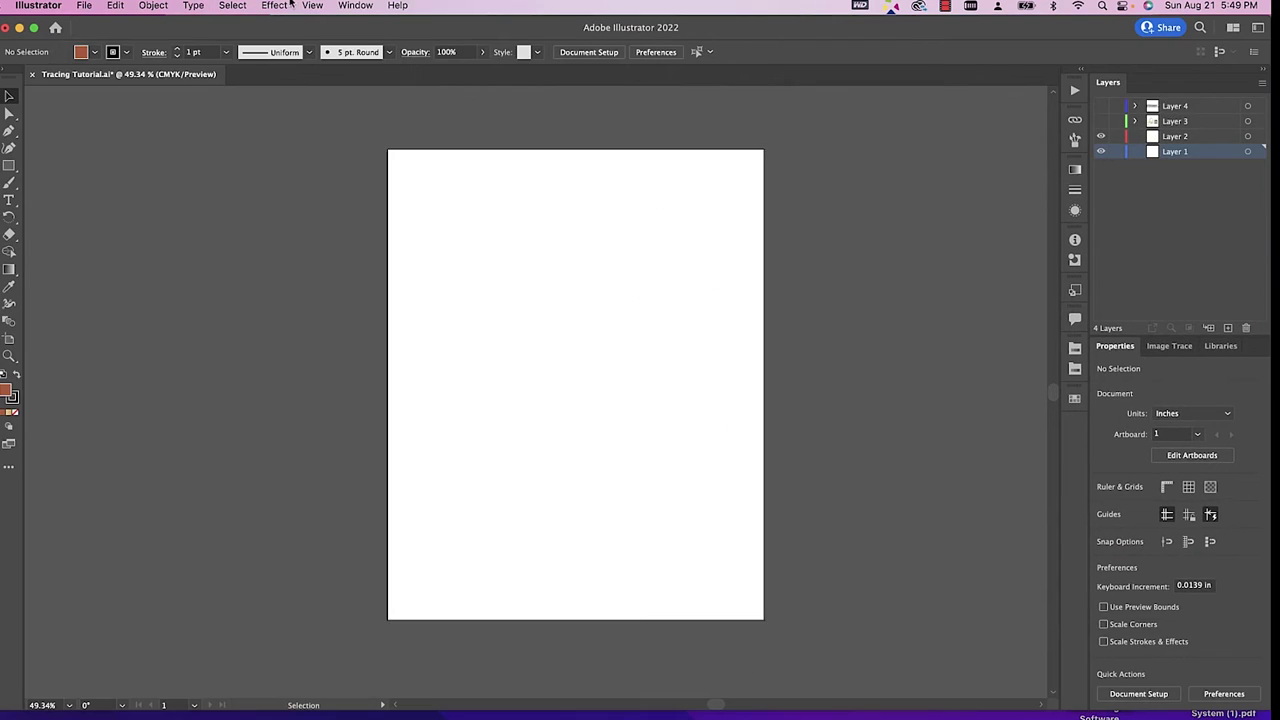
click(38, 5)
mouse_move(84, 5)
click(118, 272)
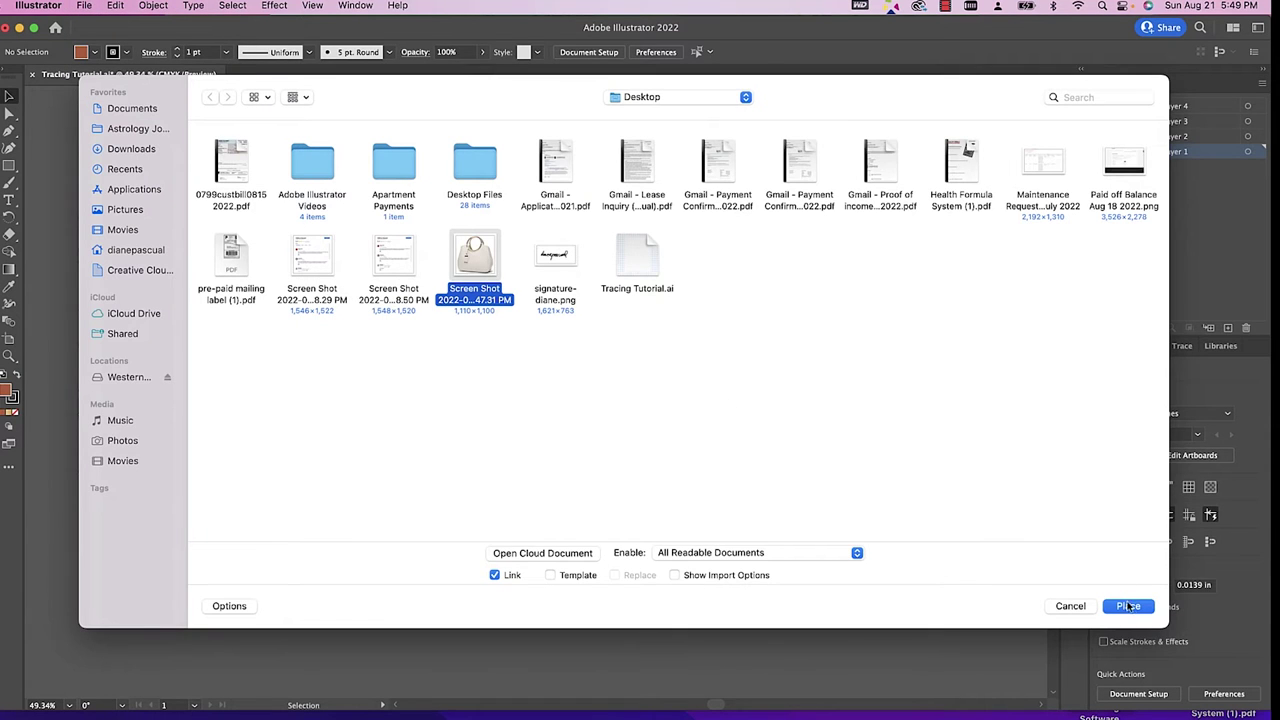
click(1130, 607)
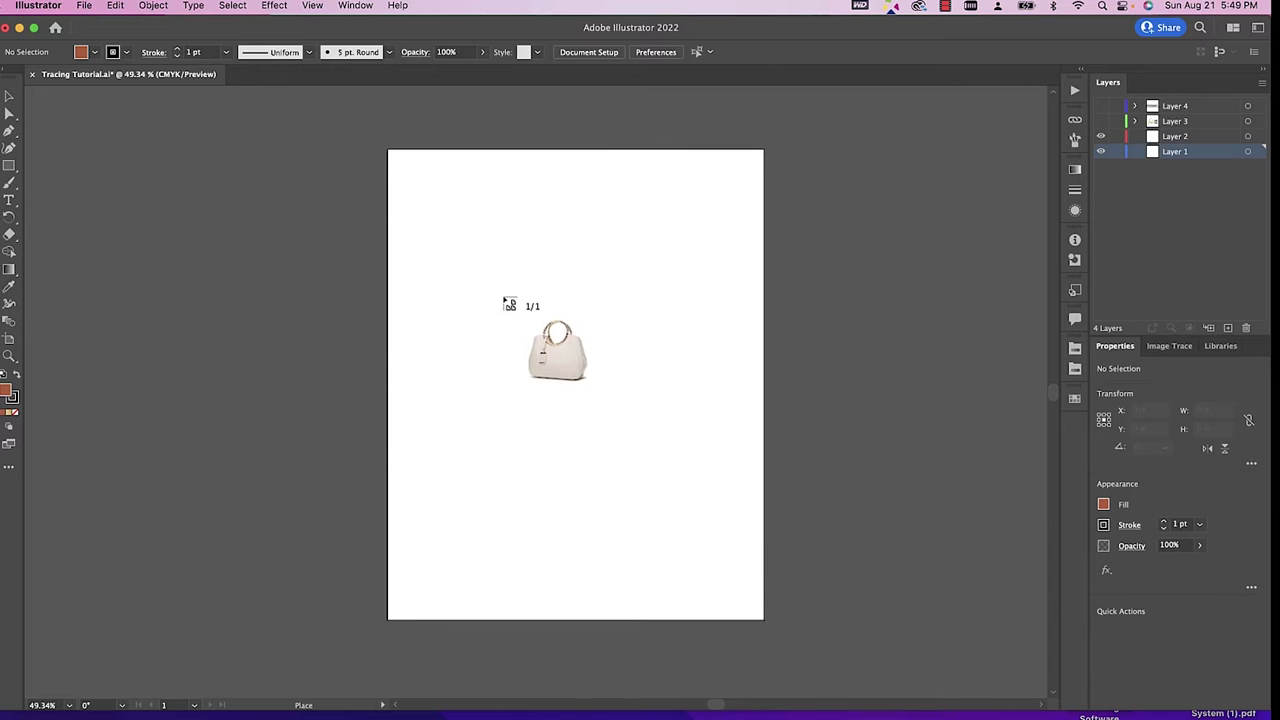
click(486, 278)
Scale the placed handbag image down to about 5.58 x 5.54 in and centre it roughly on the artboard.
drag(686, 401, 595, 357)
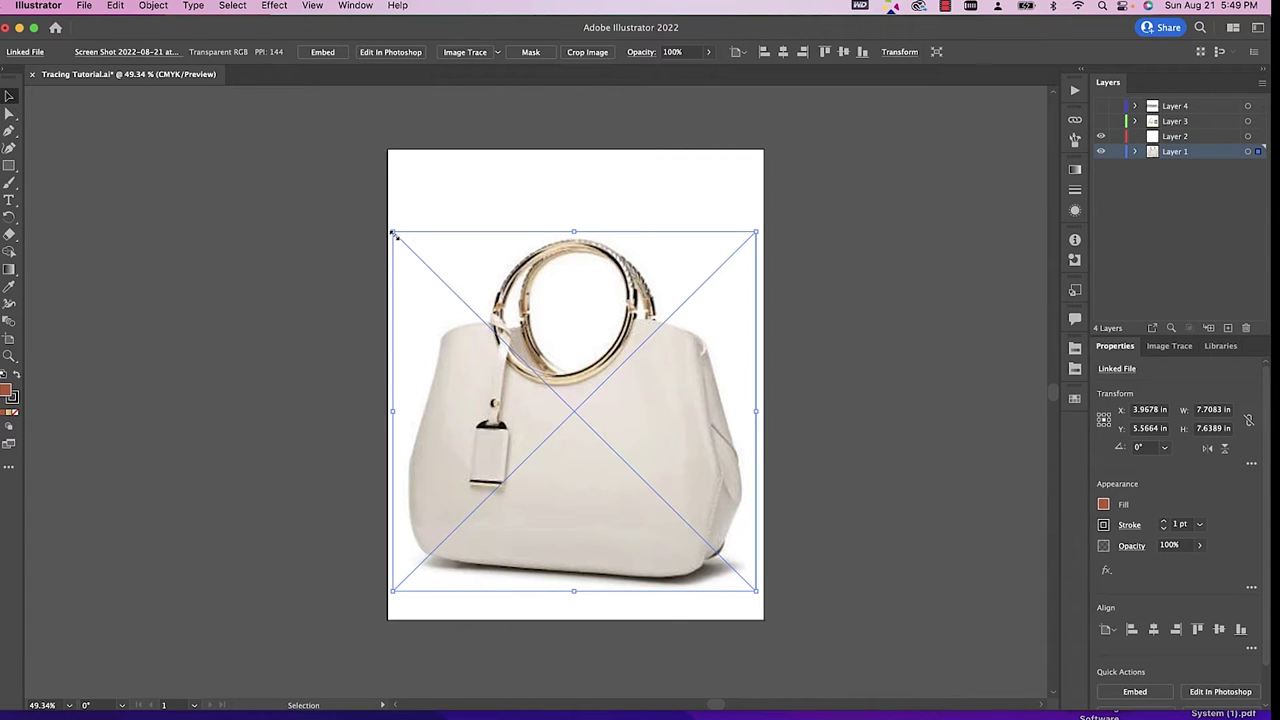
drag(393, 233, 493, 329)
drag(674, 477, 606, 414)
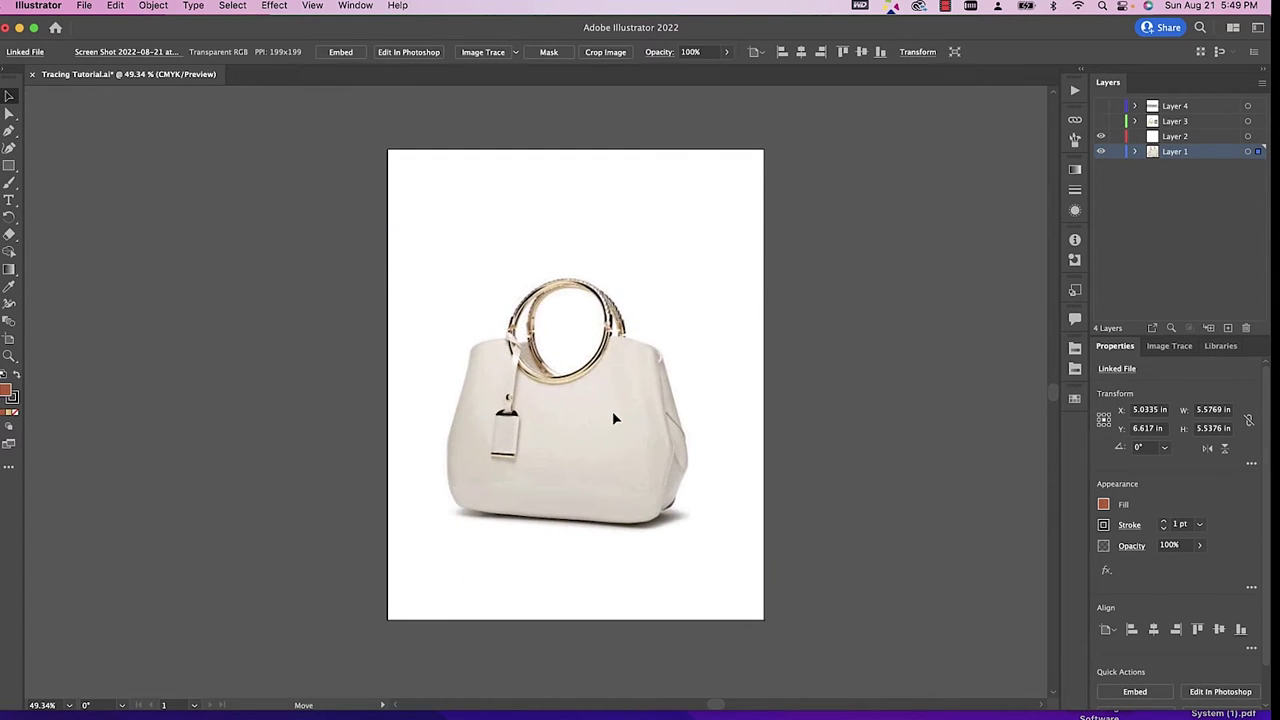
Lock Layer 1 with the reference image and make Layer 2 the active layer.
click(1117, 152)
click(1150, 136)
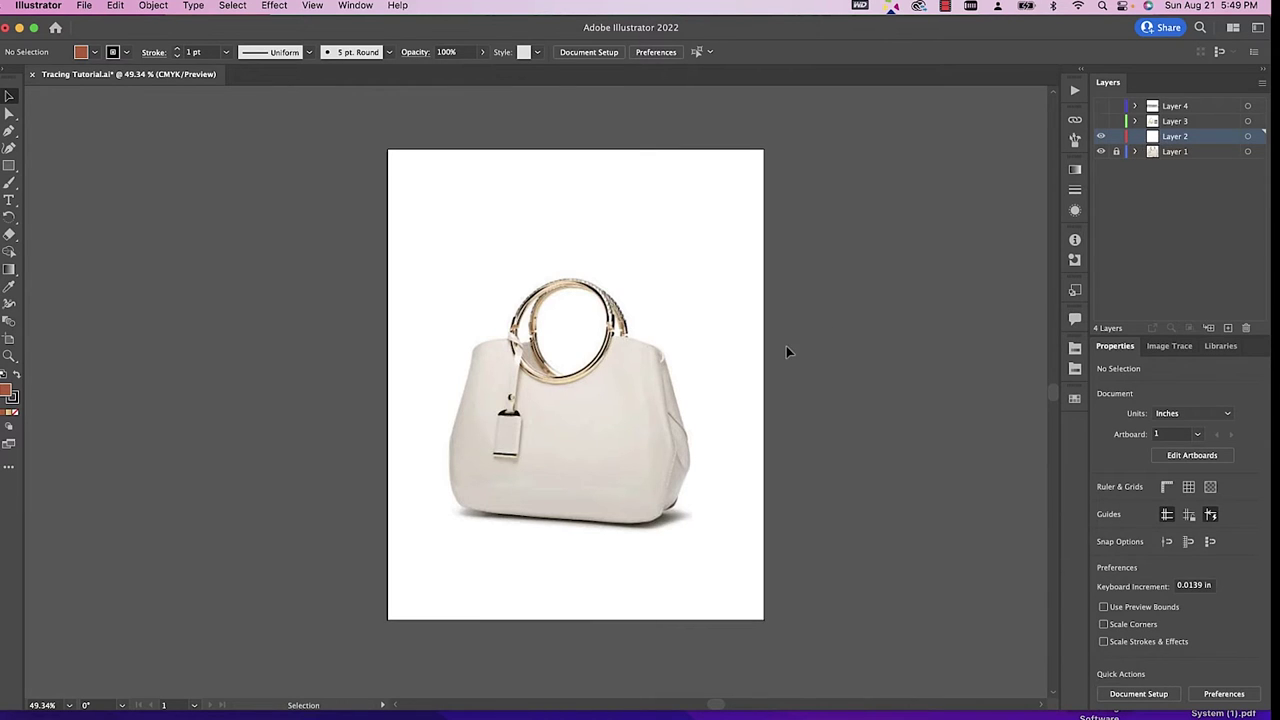
Set the fill to none for the tracing paths, keeping the black 1 pt stroke.
scroll(566, 416, up, 3)
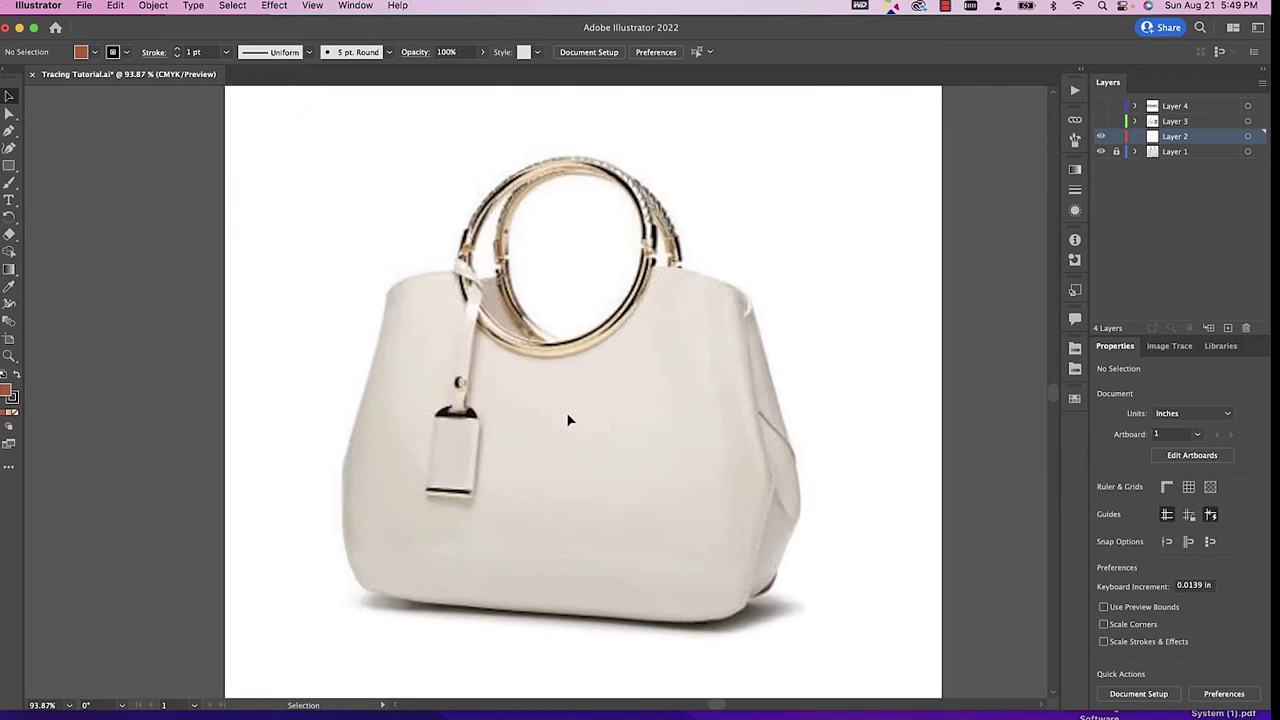
scroll(566, 414, up, 1)
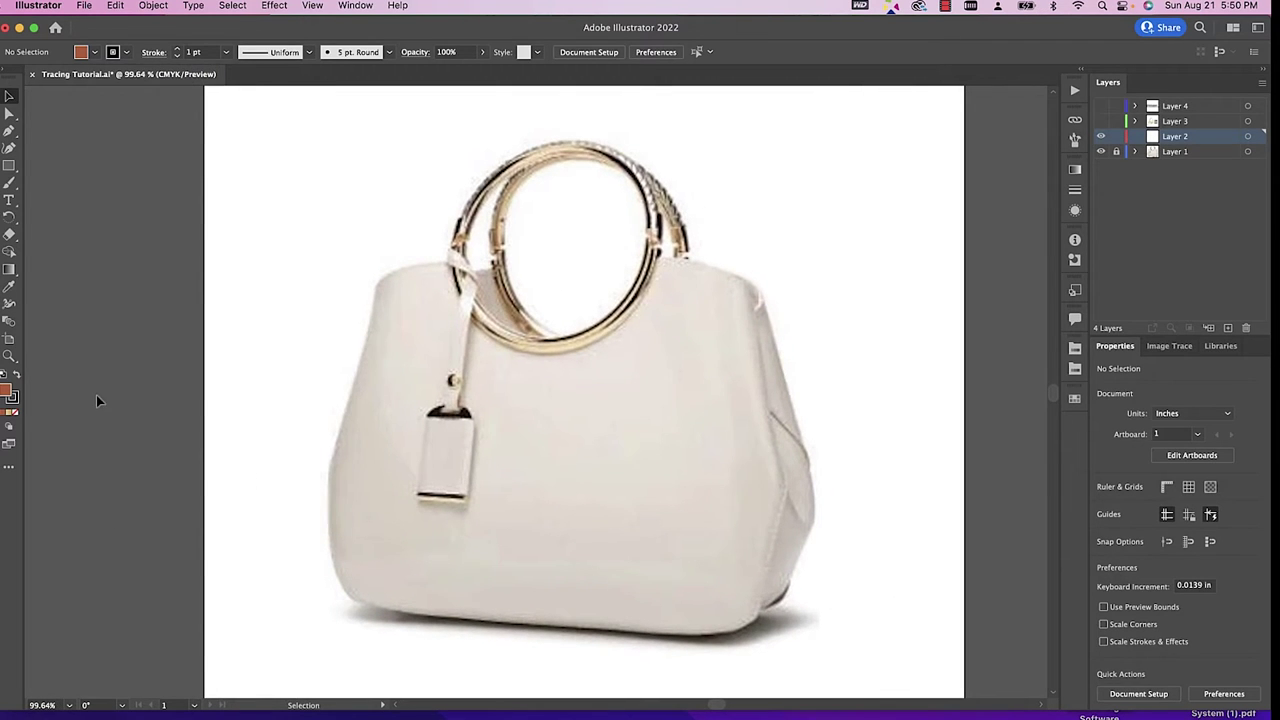
click(14, 418)
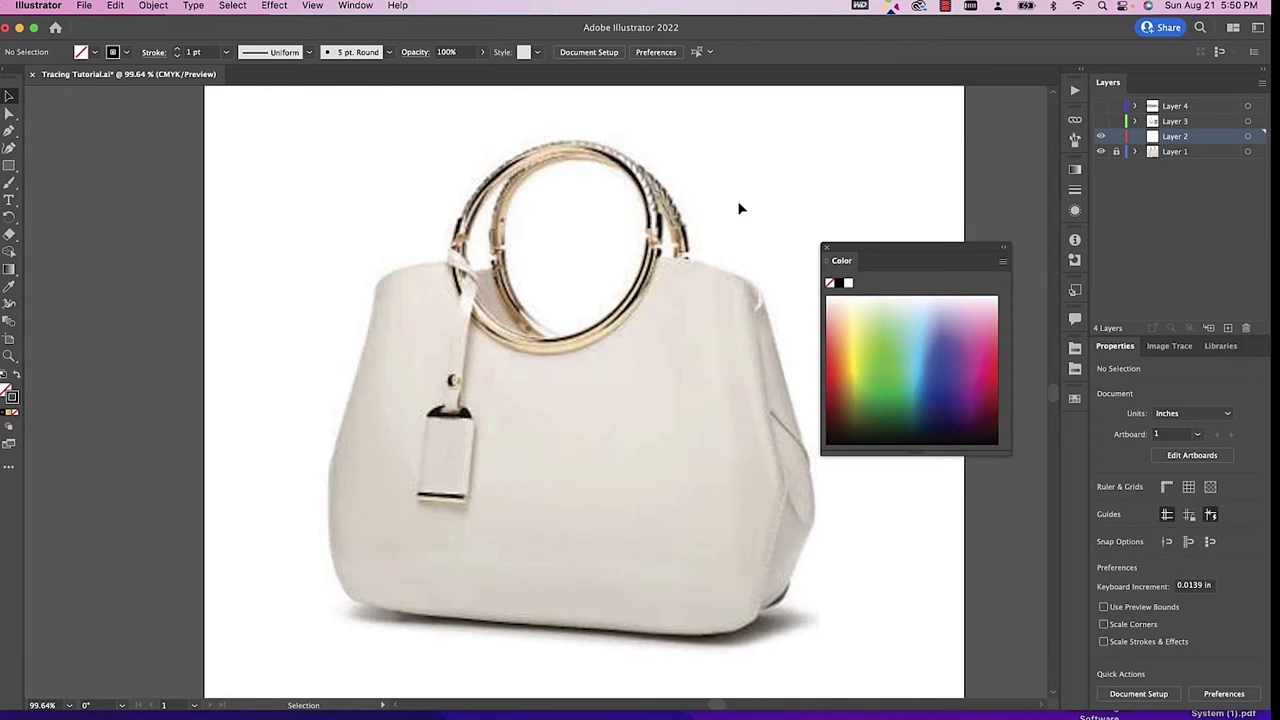
click(822, 248)
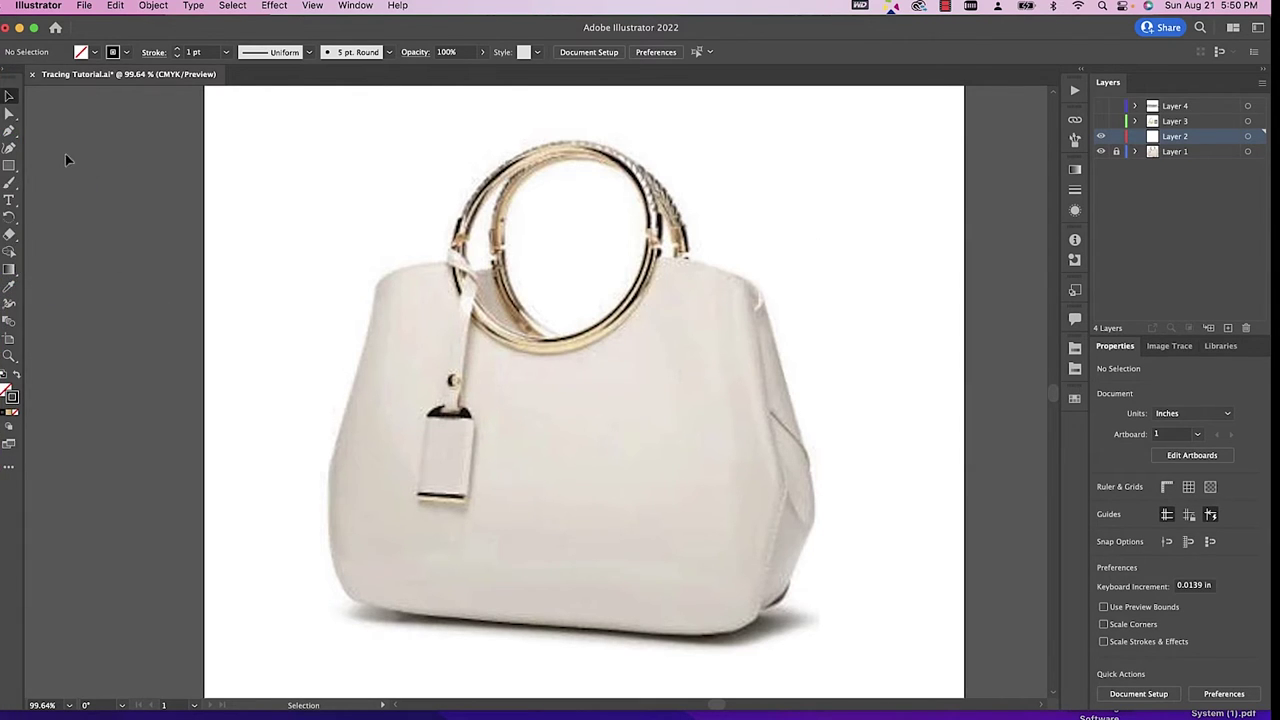
With the Pen tool, trace the handle's outer edge from its right base over the top in curved segments, removing each outgoing direction handle.
click(11, 131)
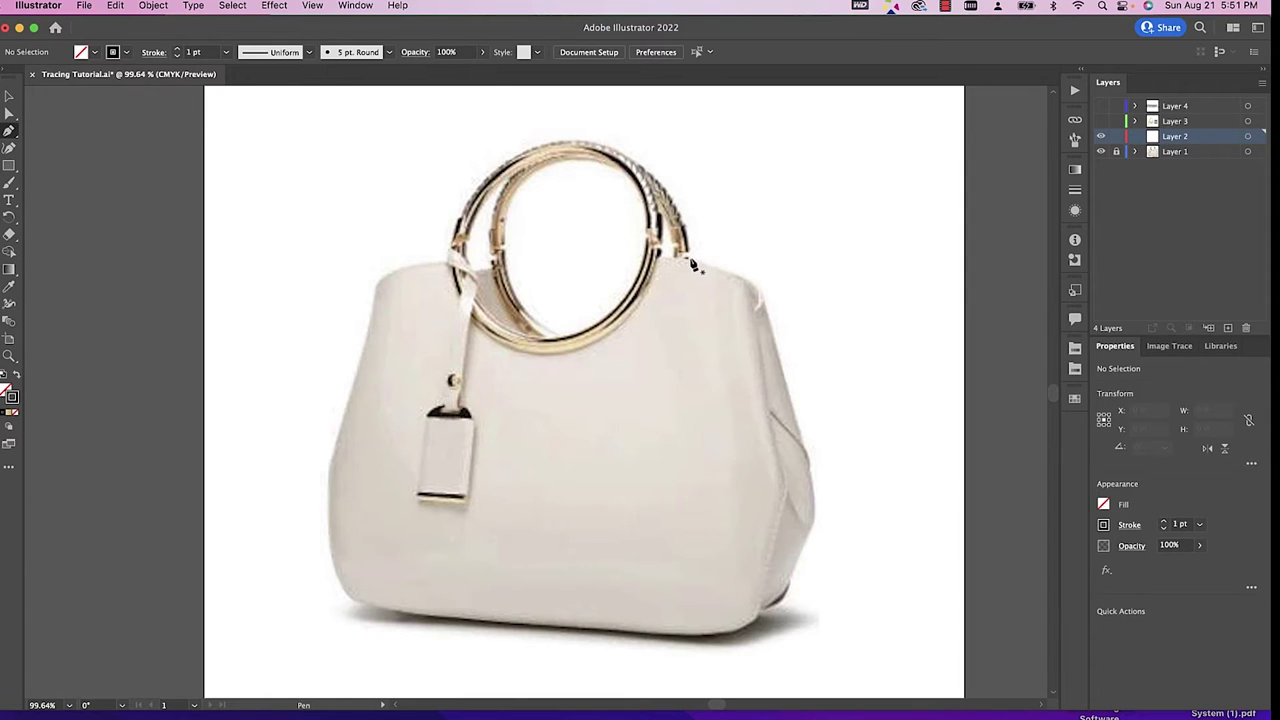
drag(689, 262, 687, 403)
click(687, 403)
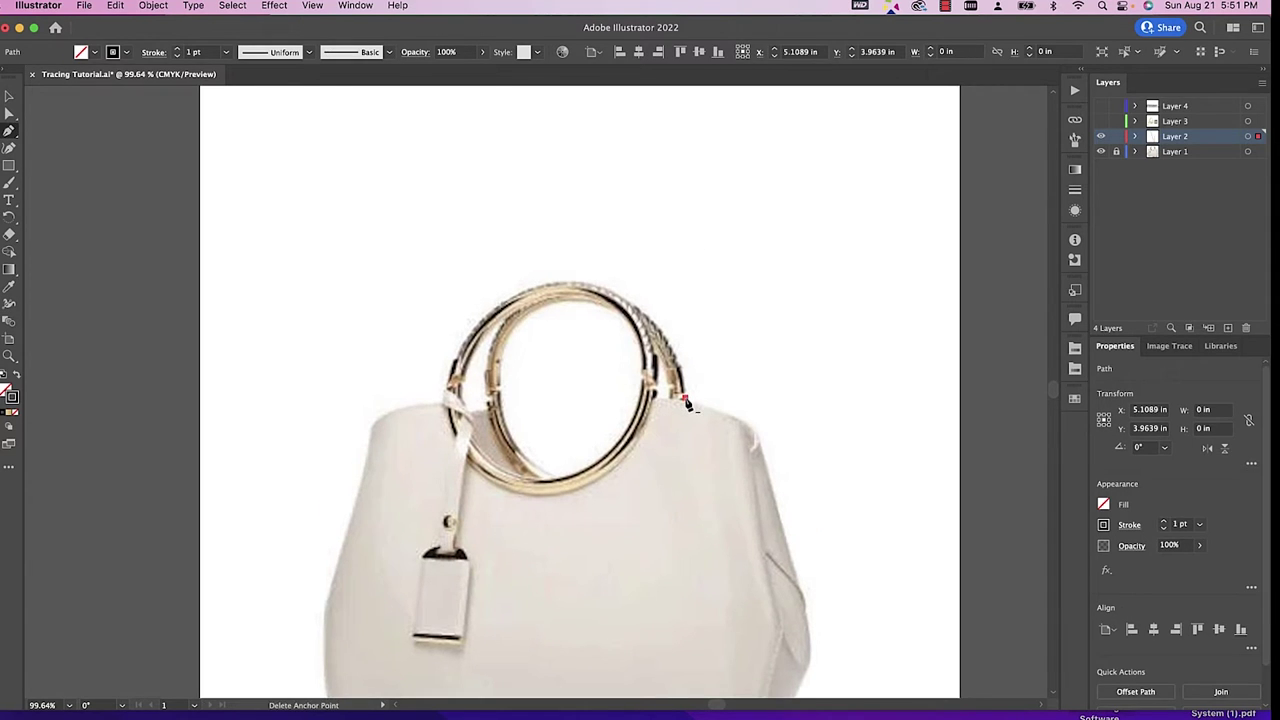
drag(621, 298, 557, 270)
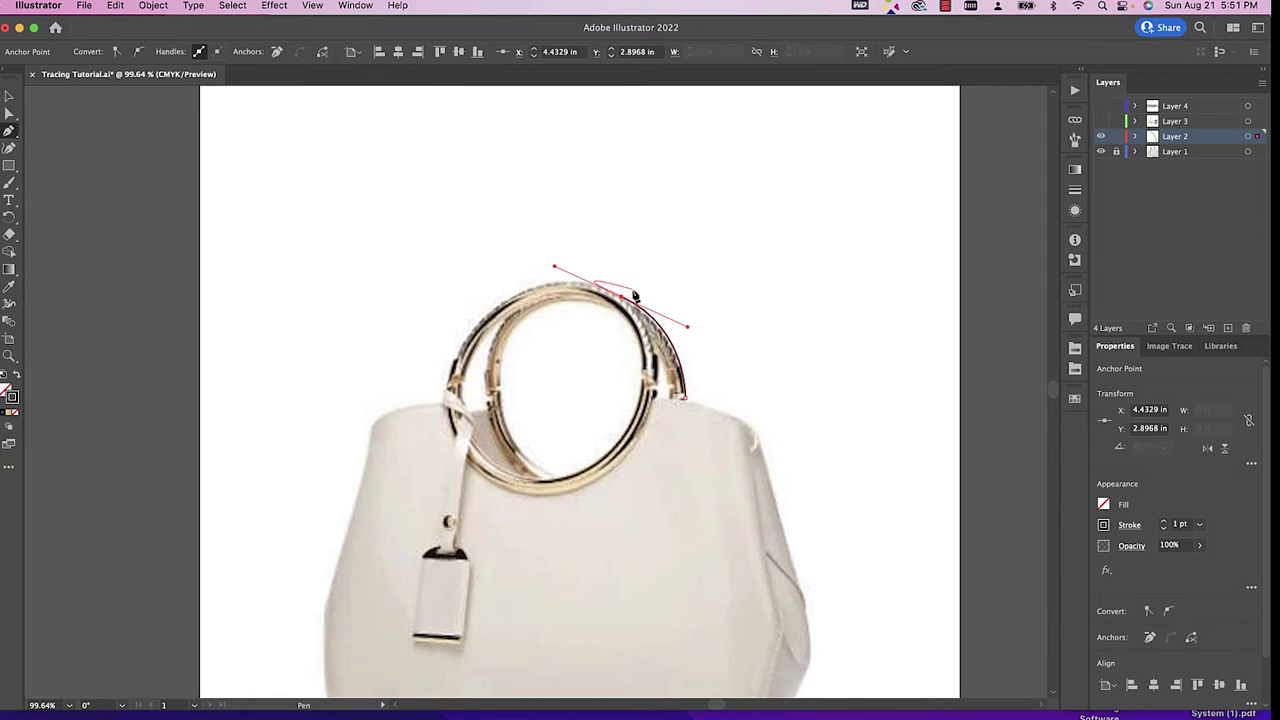
scroll(621, 302, up, 5)
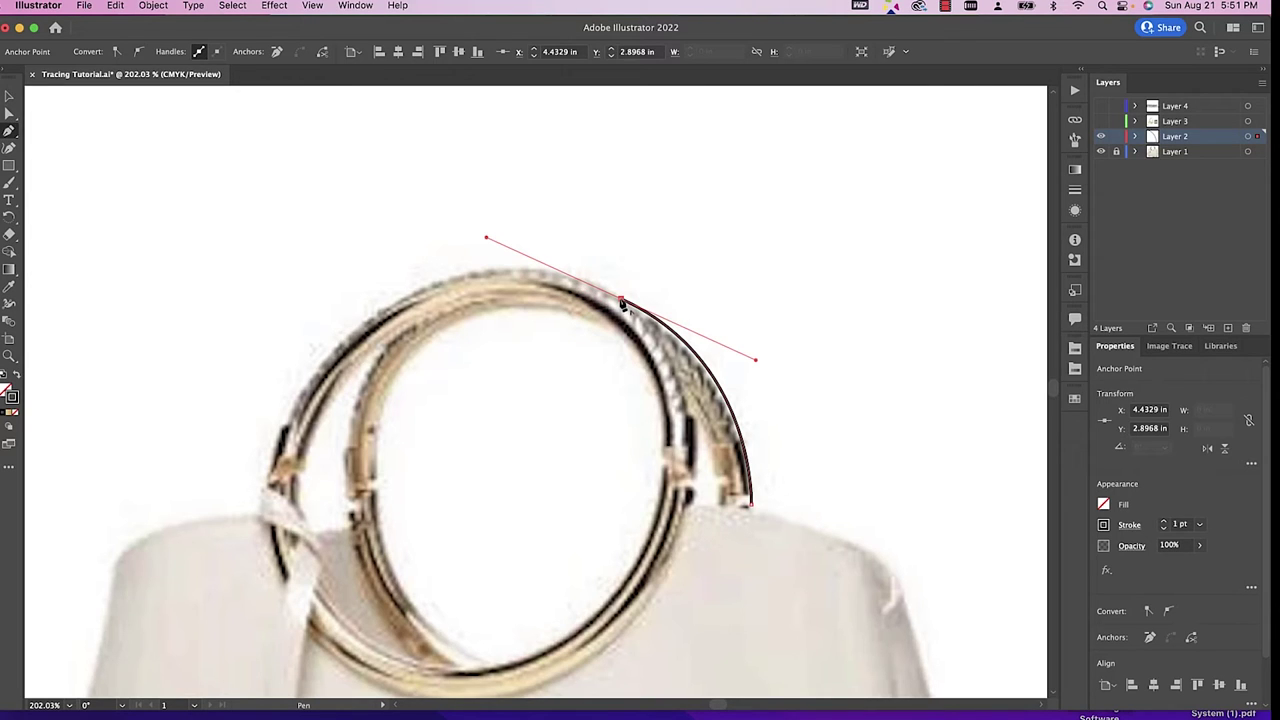
click(621, 299)
mouse_move(425, 291)
mouse_down()
mouse_move(362, 295)
mouse_move(318, 318)
mouse_move(311, 345)
mouse_move(325, 340)
mouse_move(314, 328)
mouse_up()
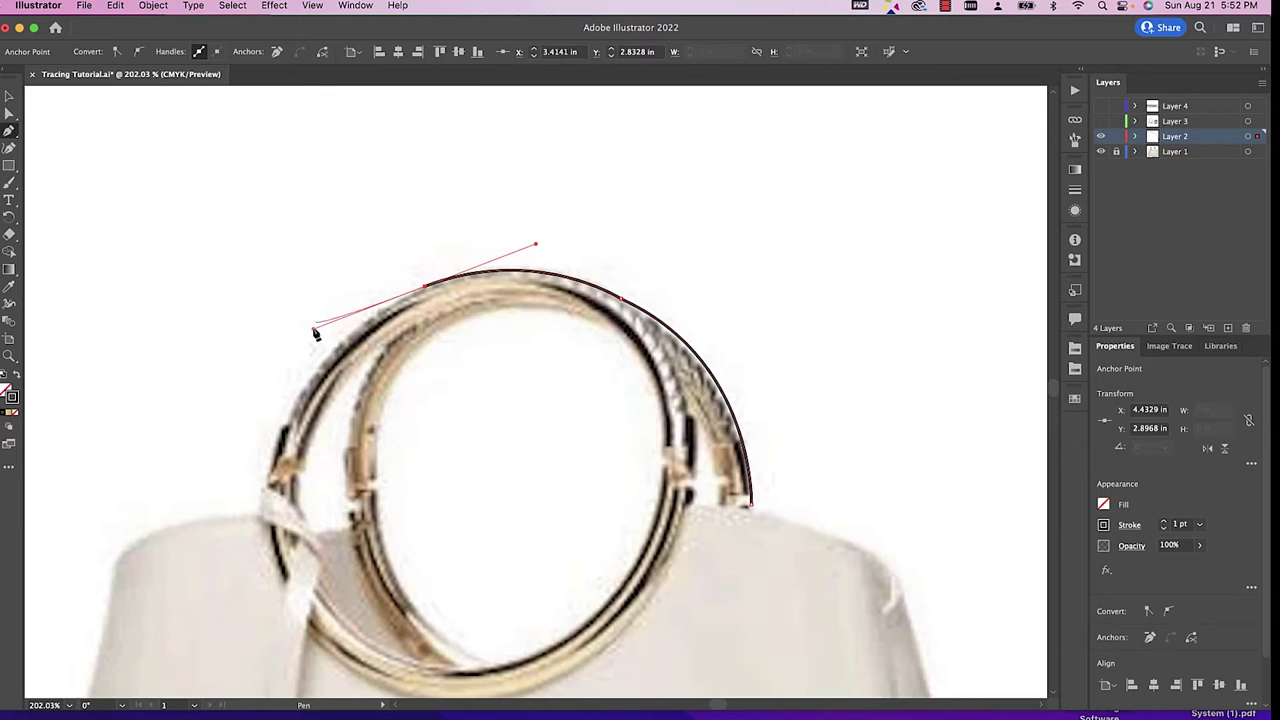
click(425, 291)
Continue the curved path down the left outer edge of the handle to the point where the strap loop begins.
scroll(425, 291, down, 5)
scroll(425, 291, left, 5)
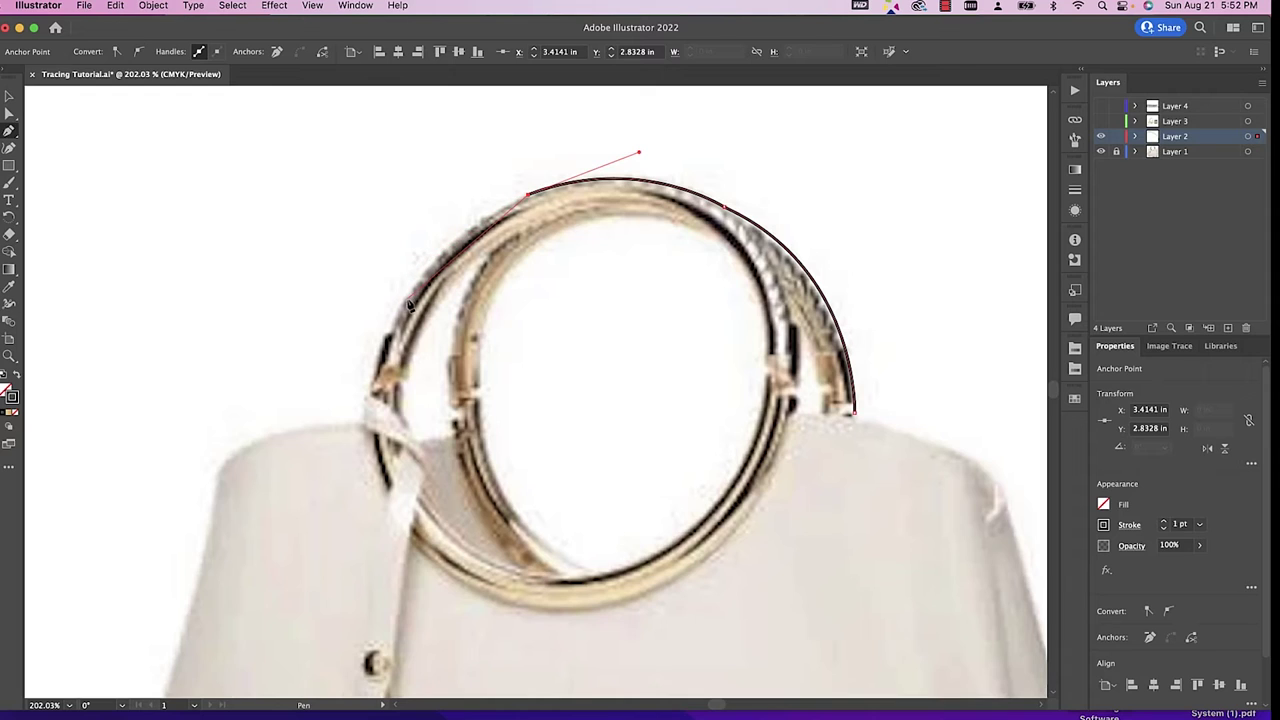
drag(406, 298, 363, 372)
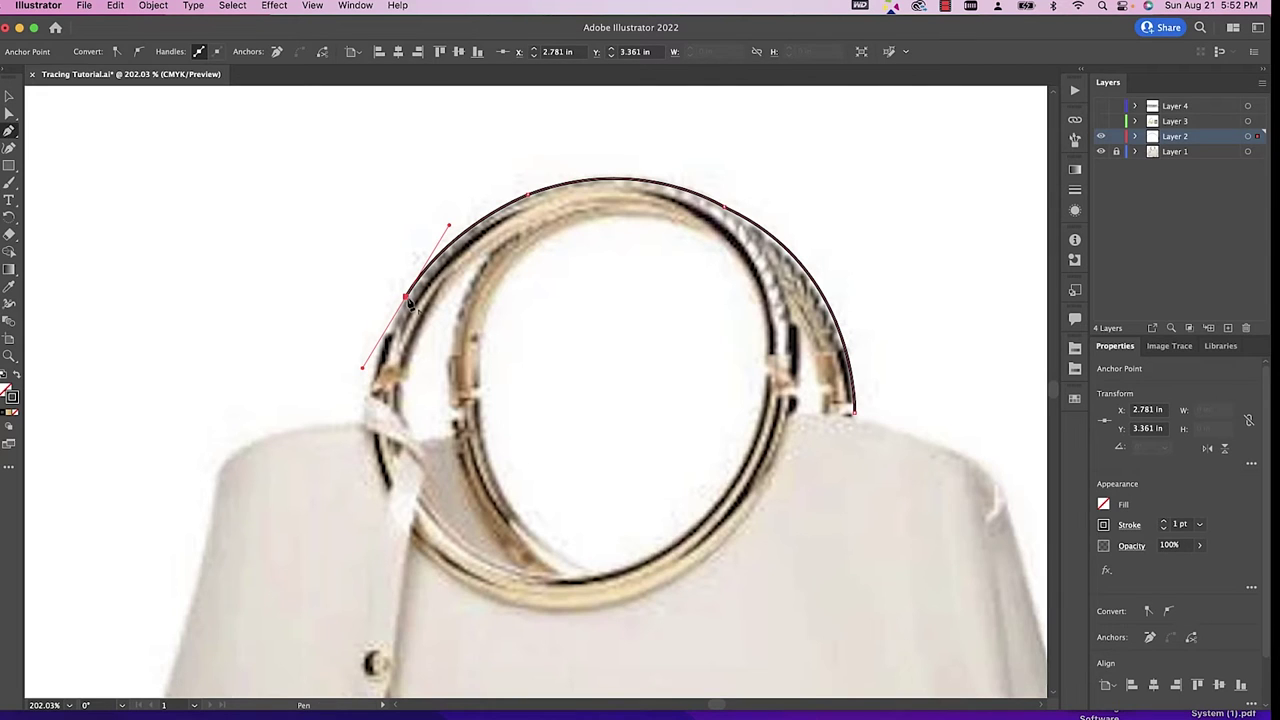
click(406, 300)
drag(370, 397, 357, 462)
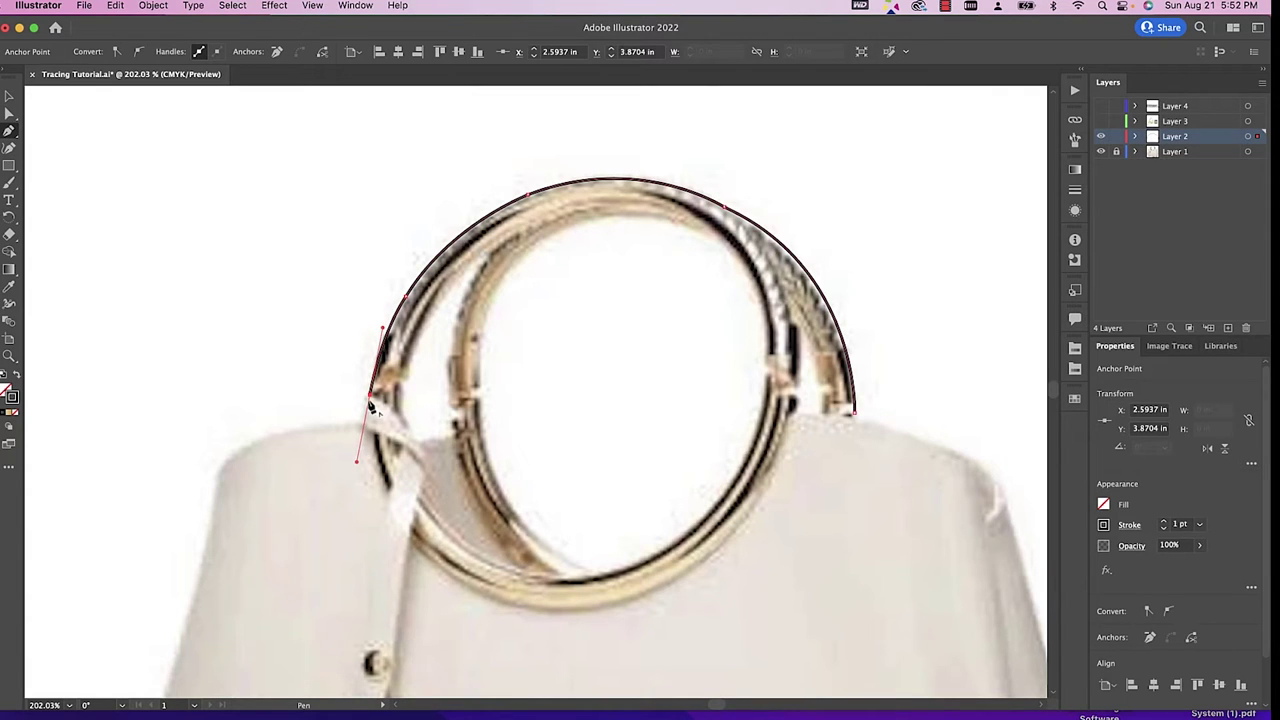
click(370, 397)
Trace the strap loop's outer curve to the bag's top edge and adjust its end anchor and direction handle to fit.
mouse_move(364, 423)
mouse_down()
mouse_move(363, 470)
mouse_move(365, 452)
mouse_up()
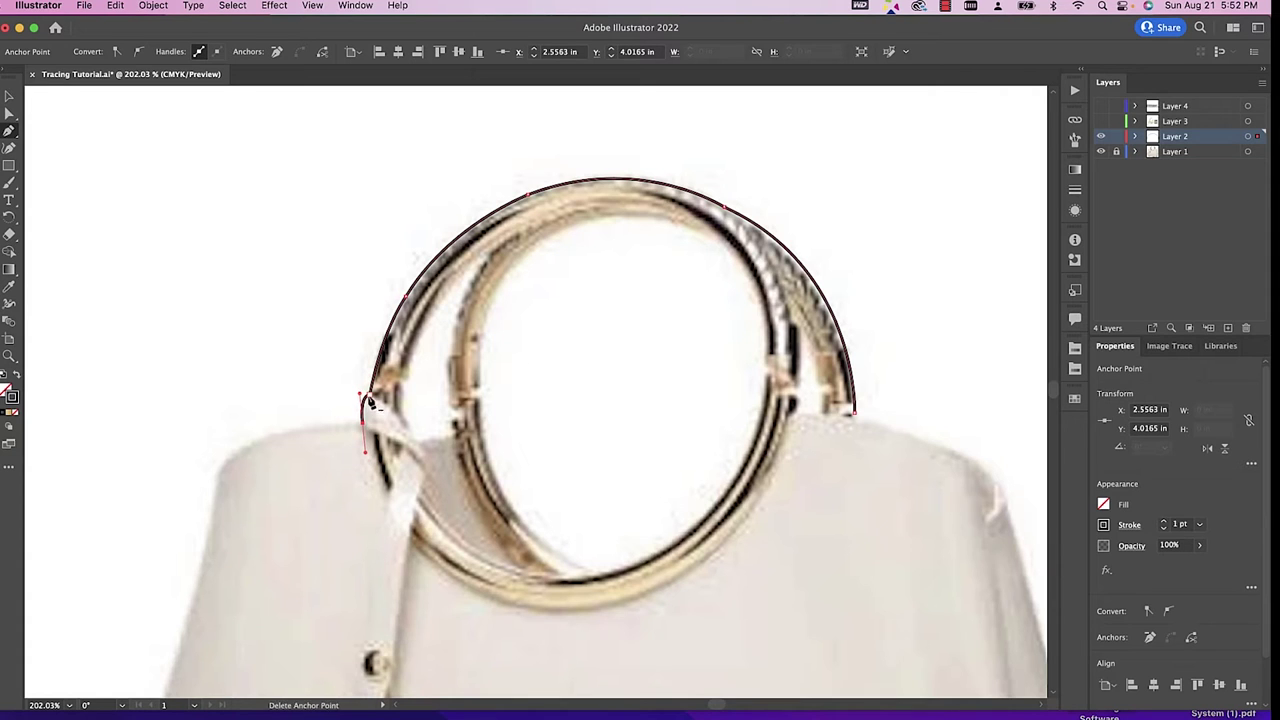
click(364, 426)
scroll(364, 429, up, 3)
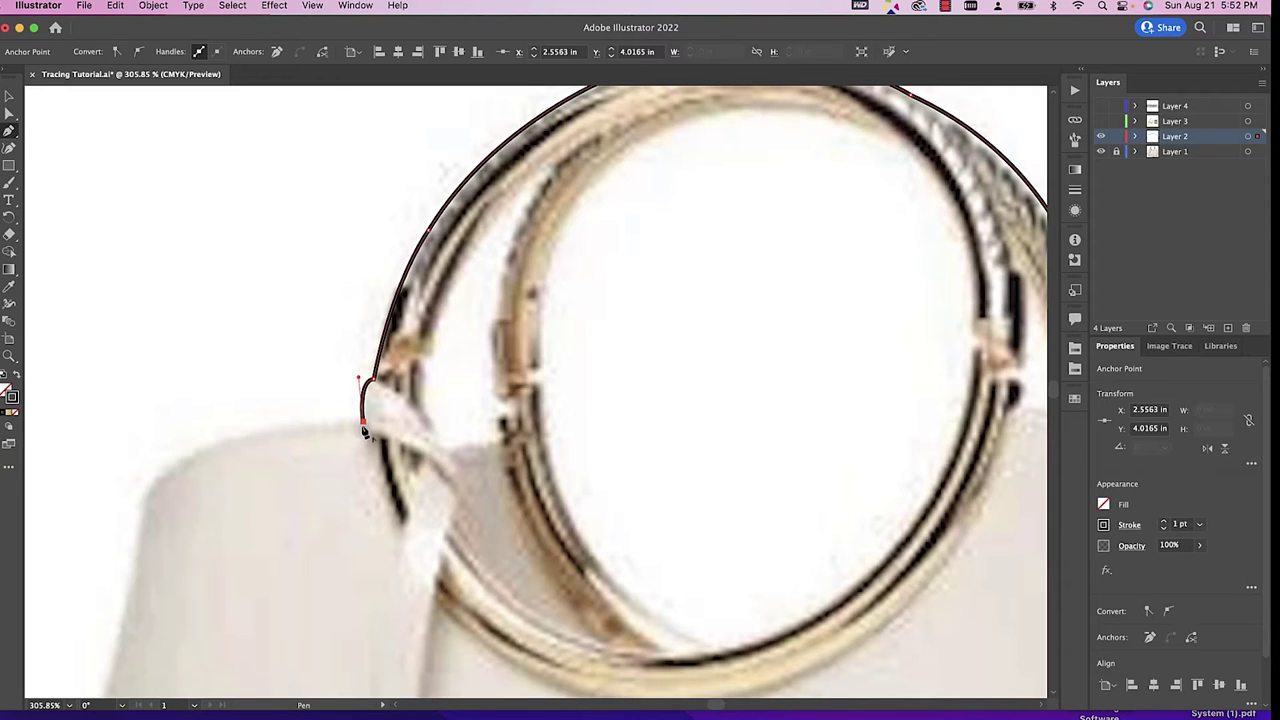
key(super)
drag(366, 428, 366, 434)
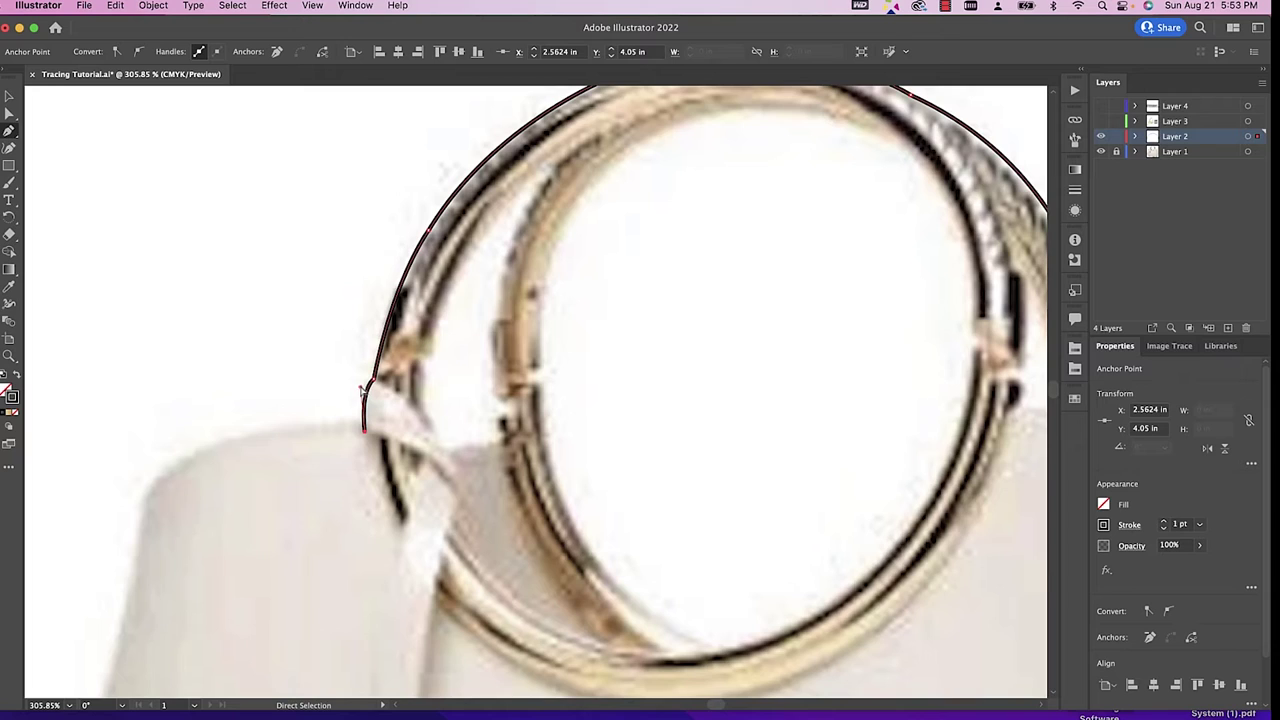
drag(362, 391, 354, 381)
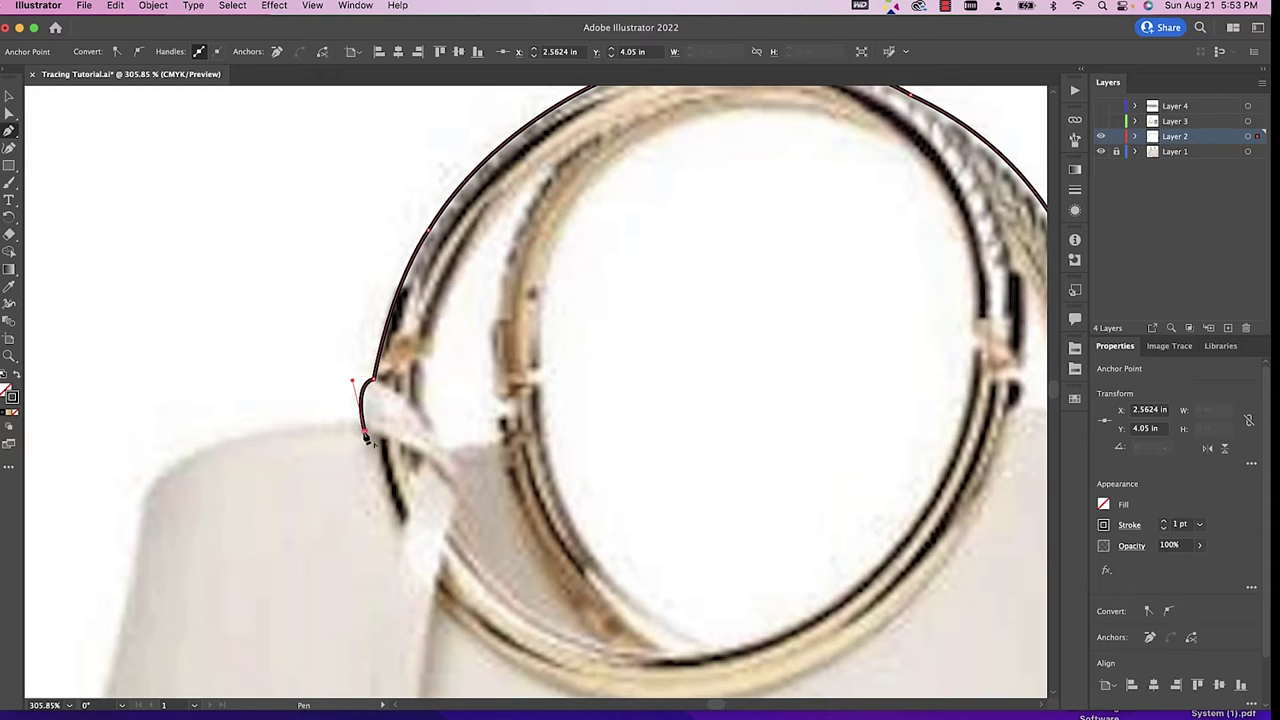
Extend the path with a curve along the bag's top edge from the strap to the upper-left corner.
scroll(363, 434, down, 5)
scroll(363, 434, left, 3)
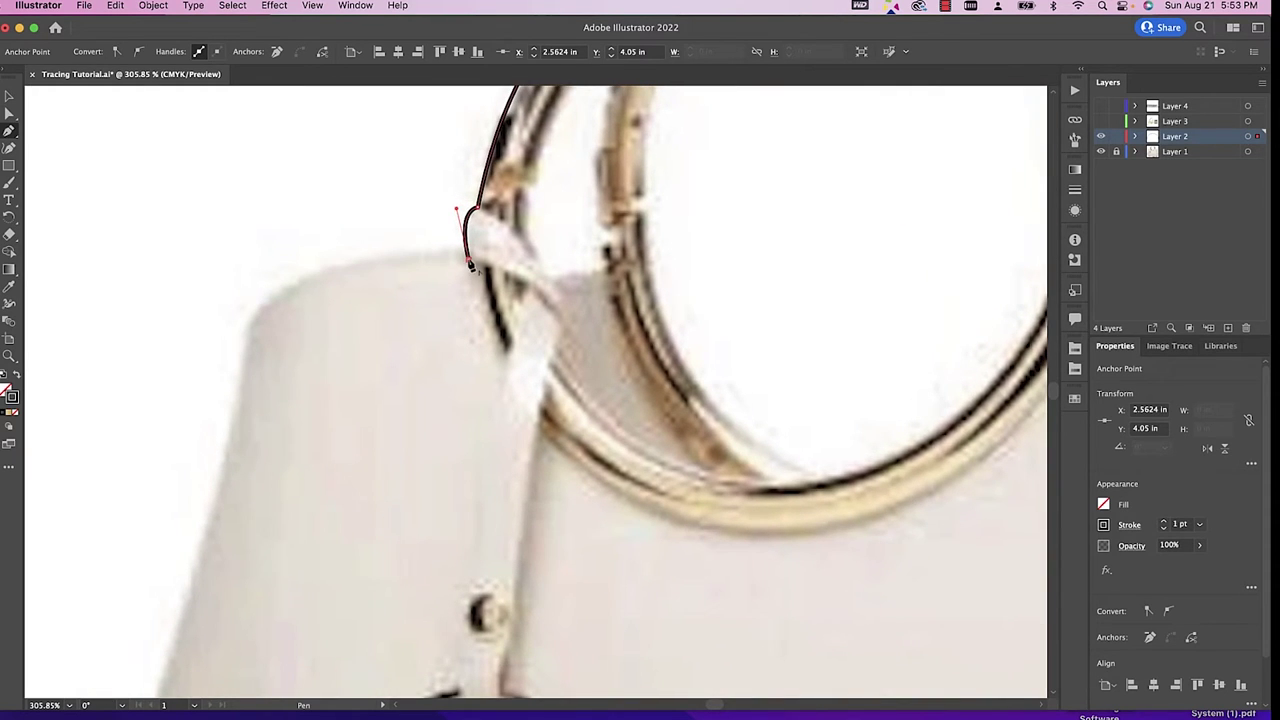
drag(254, 312, 163, 400)
mouse_move(163, 386)
mouse_down()
mouse_move(177, 363)
mouse_move(220, 354)
mouse_move(197, 377)
mouse_up()
click(255, 315)
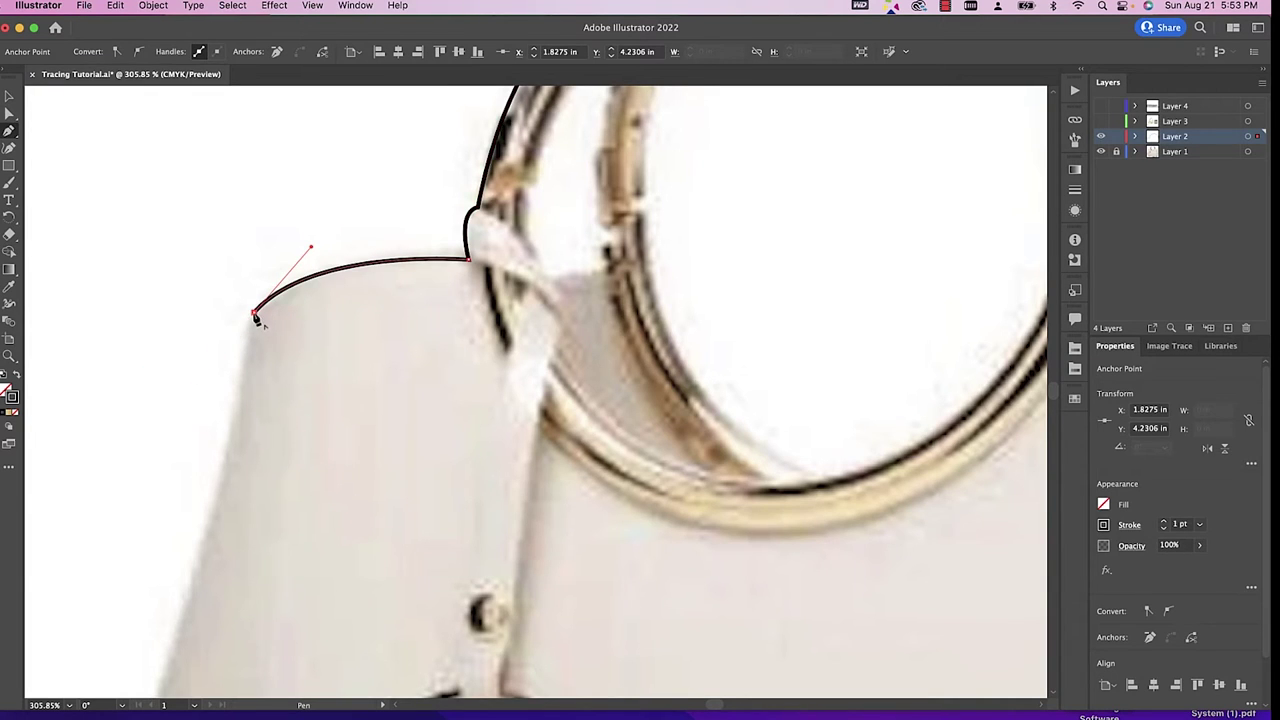
Trace around the bag's upper-left corner and down the upper part of its left side.
scroll(270, 280, down, 5)
click(288, 214)
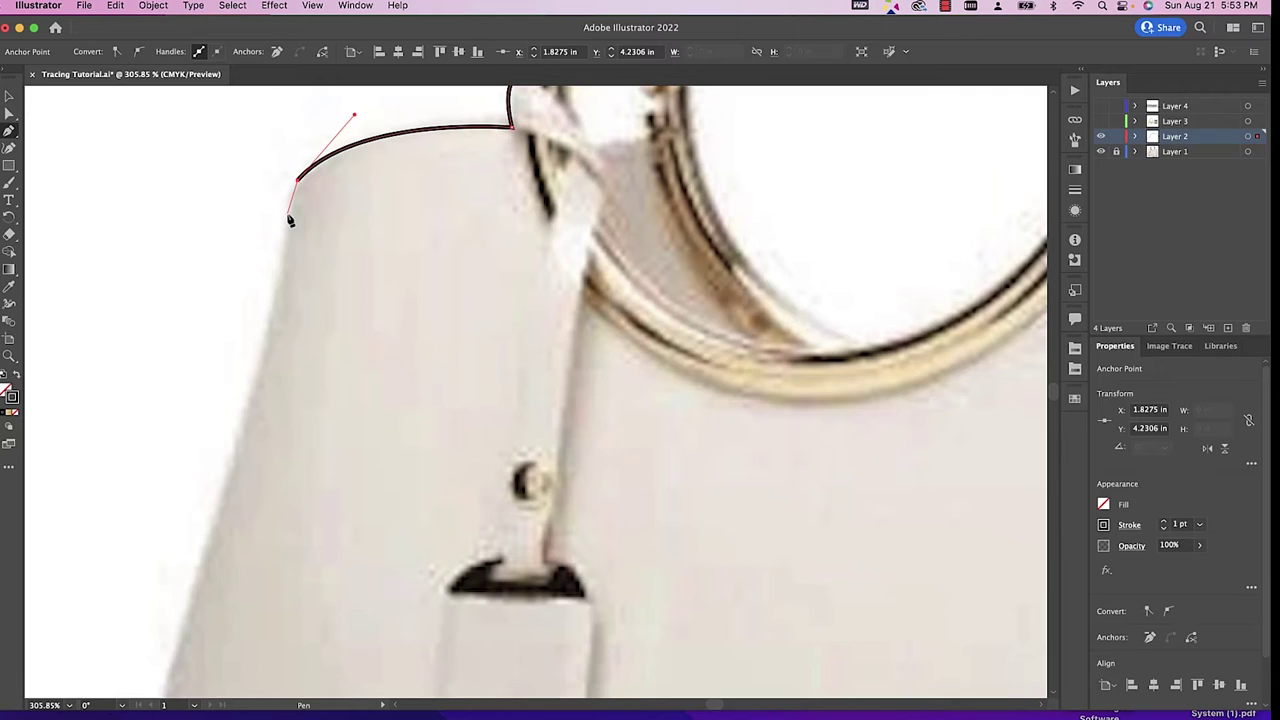
drag(288, 250, 285, 240)
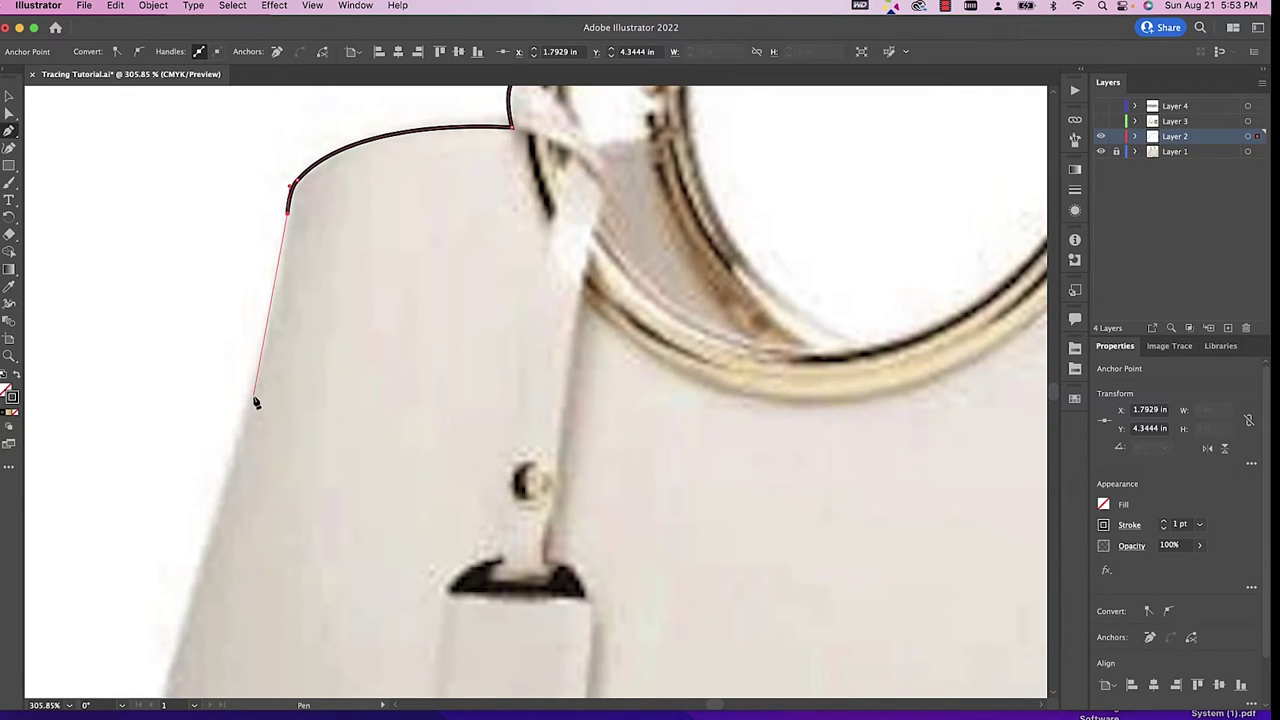
drag(254, 381, 236, 357)
scroll(237, 423, down, 5)
click(256, 311)
Continue the outline down the left side to where the bag bulges outward, and refine the anchor points along that edge.
click(211, 468)
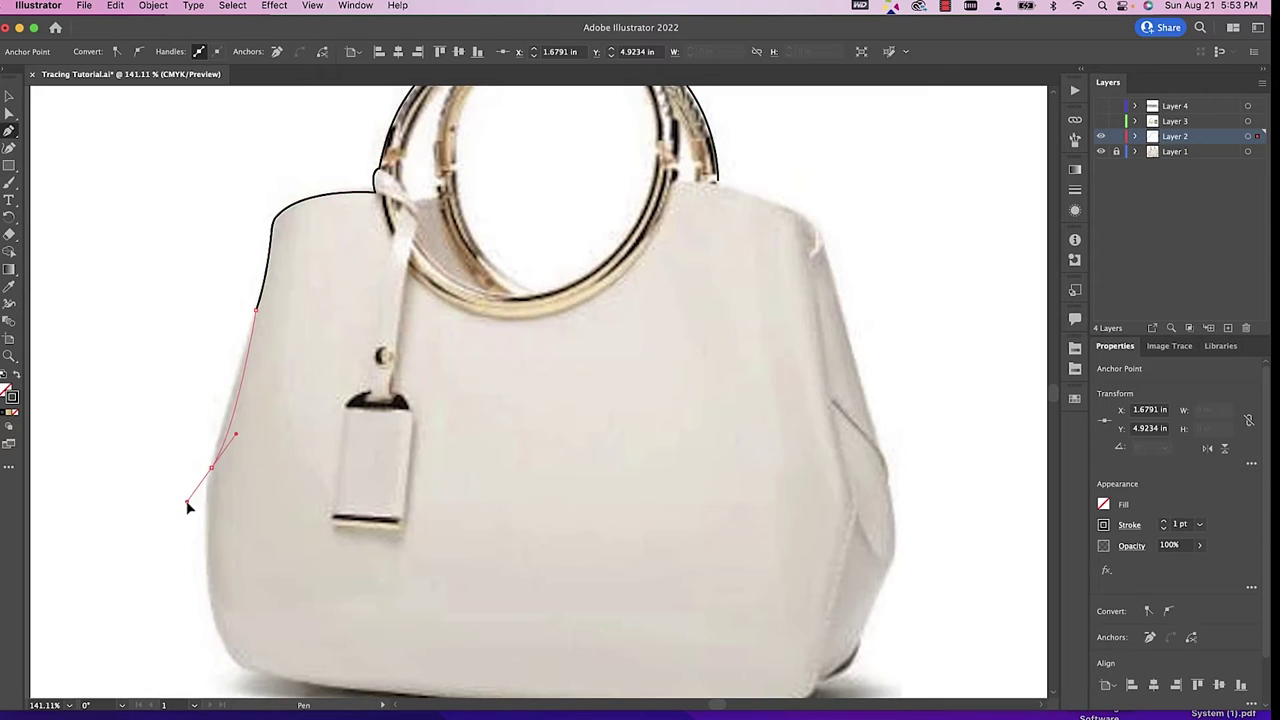
click(198, 514)
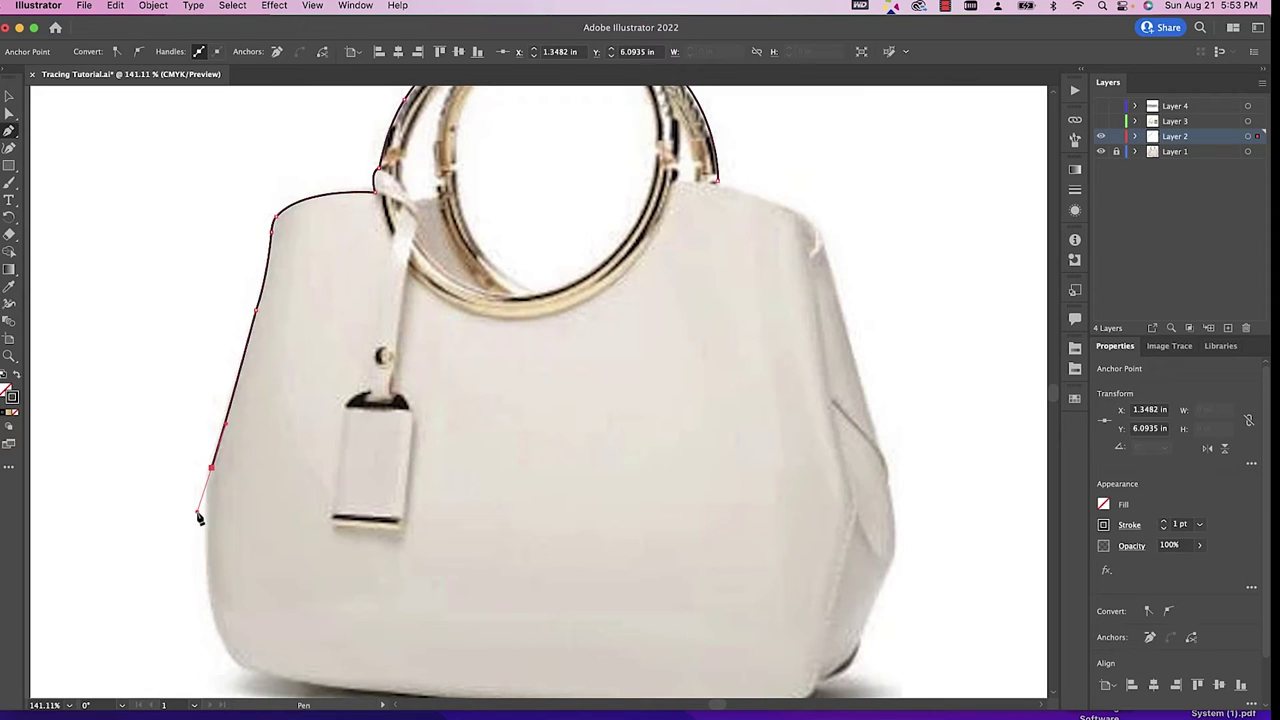
click(258, 316)
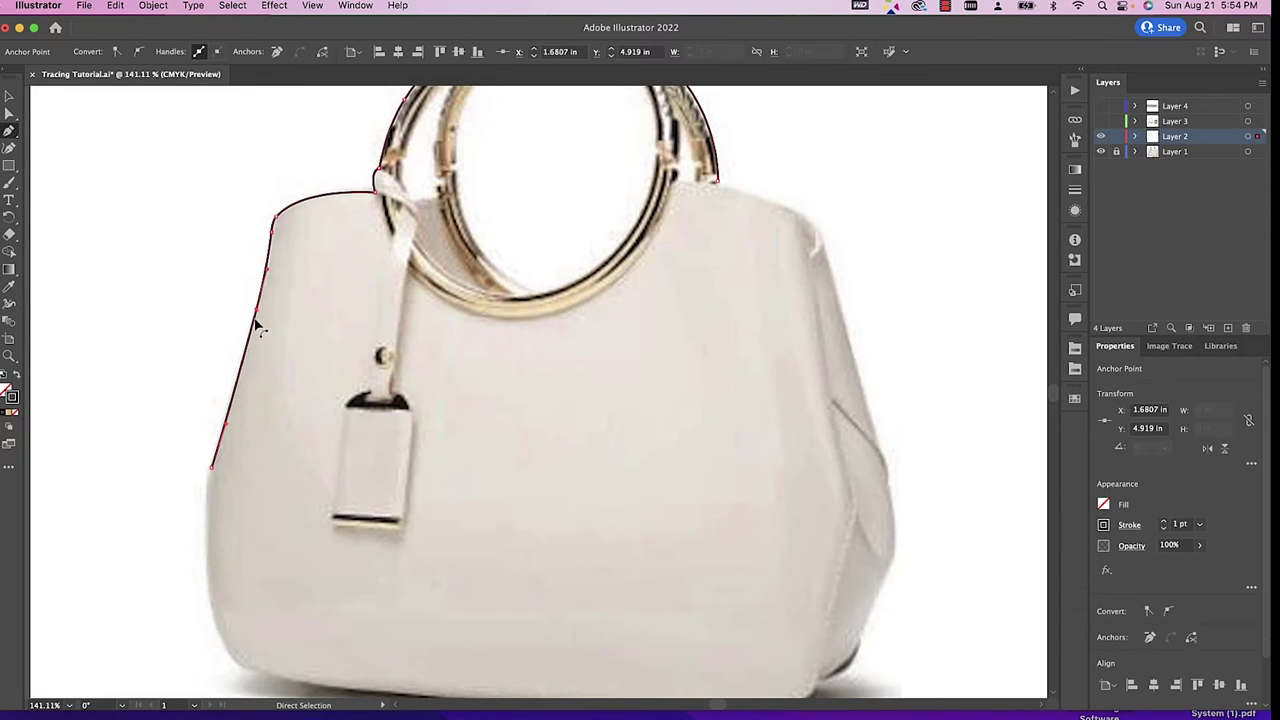
click(212, 468)
click(212, 470)
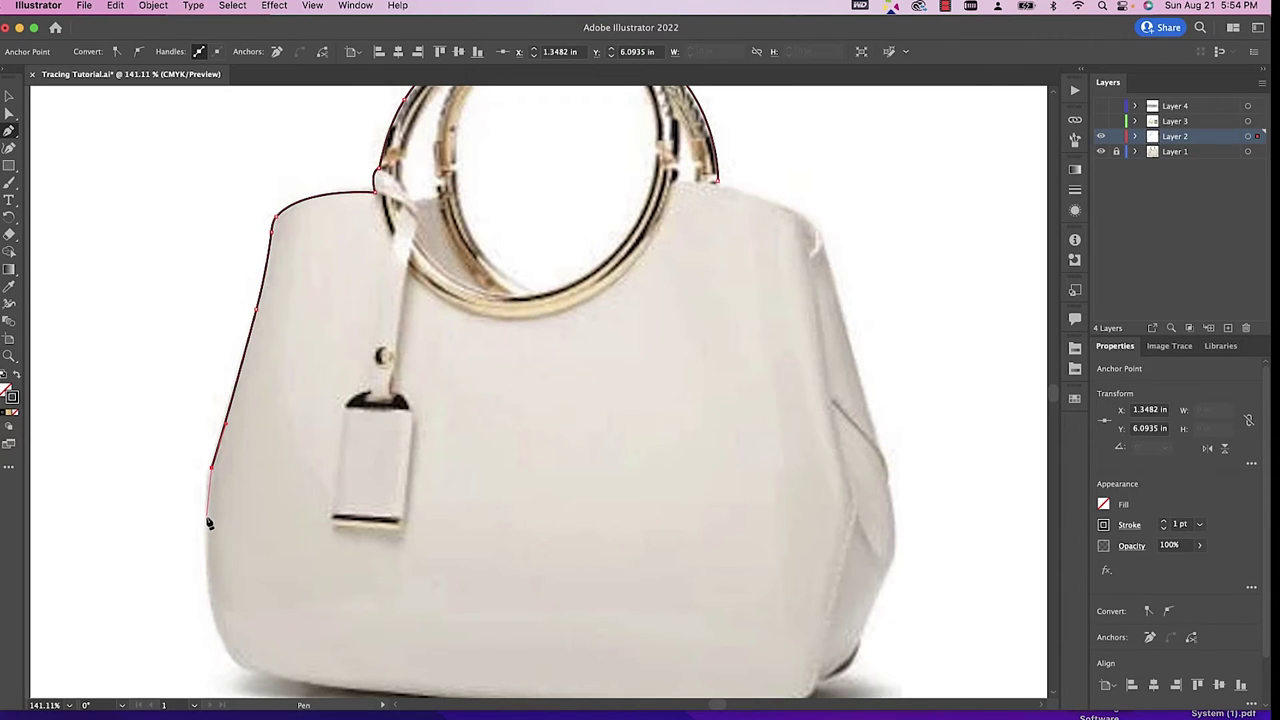
Trace the lower left side and curve the outline around the bottom-left corner onto the bag's bottom edge.
scroll(209, 525, down, 2)
drag(208, 465, 208, 508)
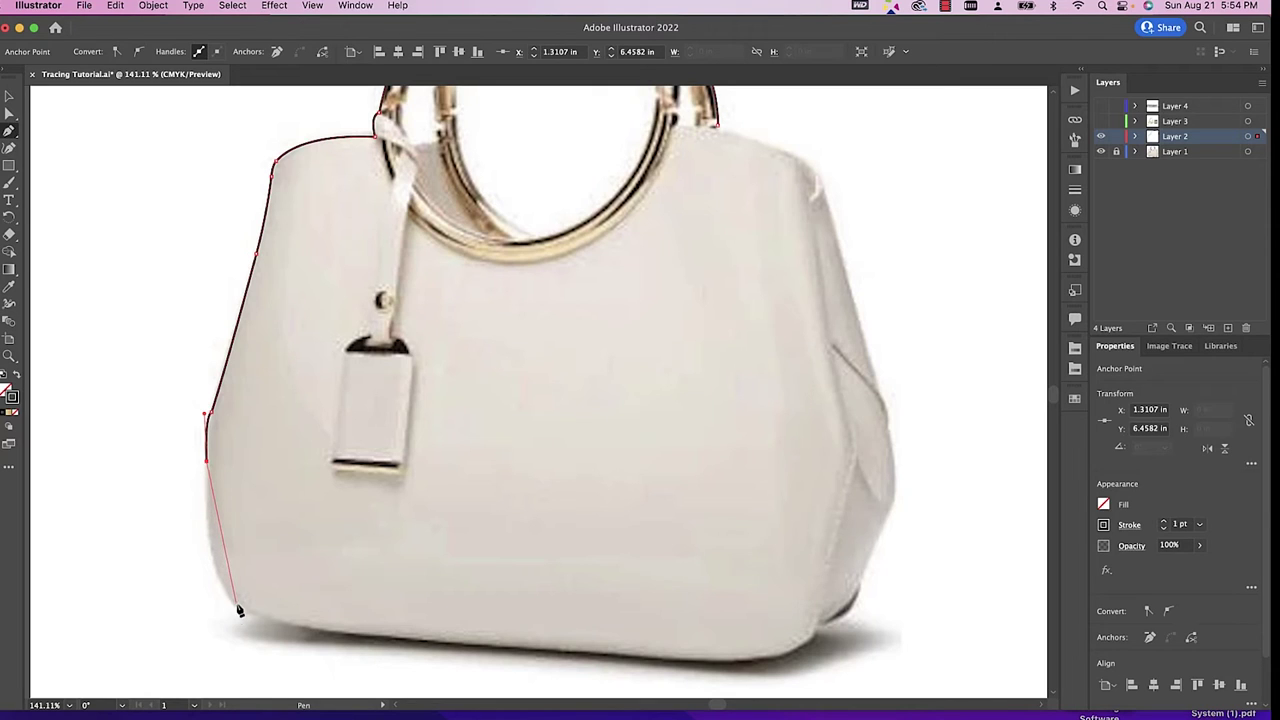
drag(241, 603, 400, 643)
super+click(328, 635)
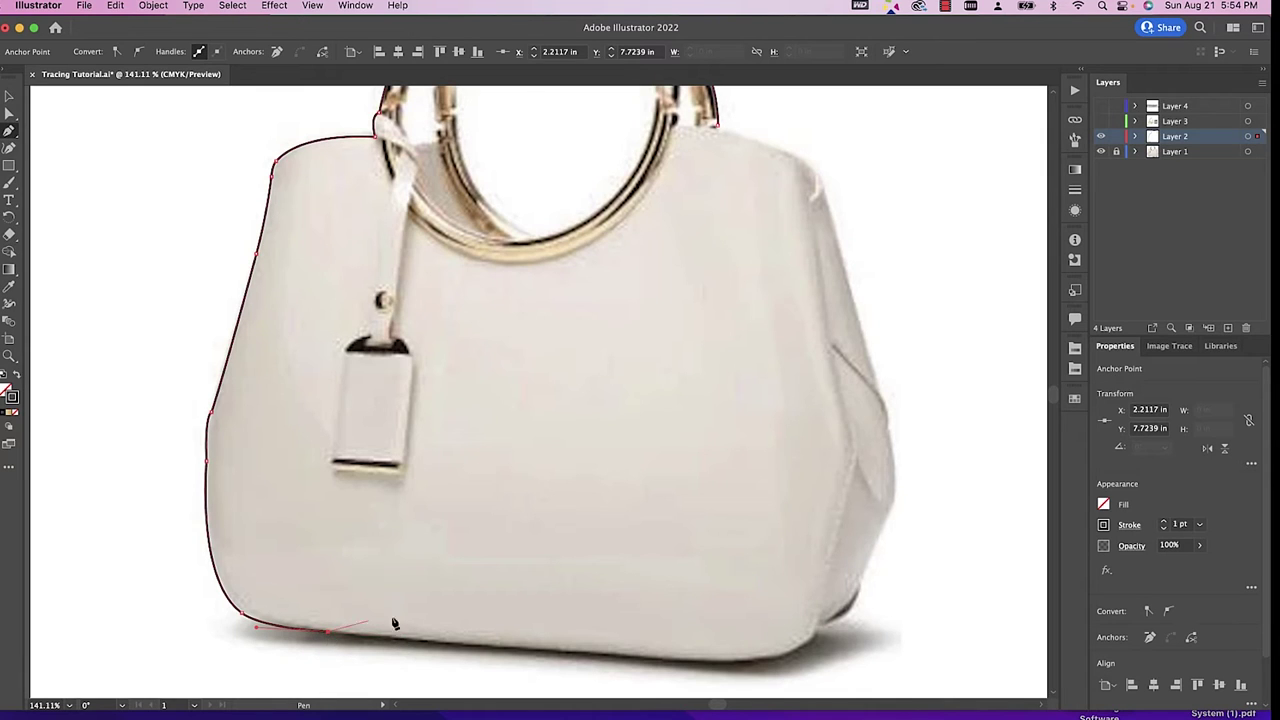
Trace along the bag's bottom edge and around its bottom-right corner to the base of the side panel.
drag(640, 660, 695, 661)
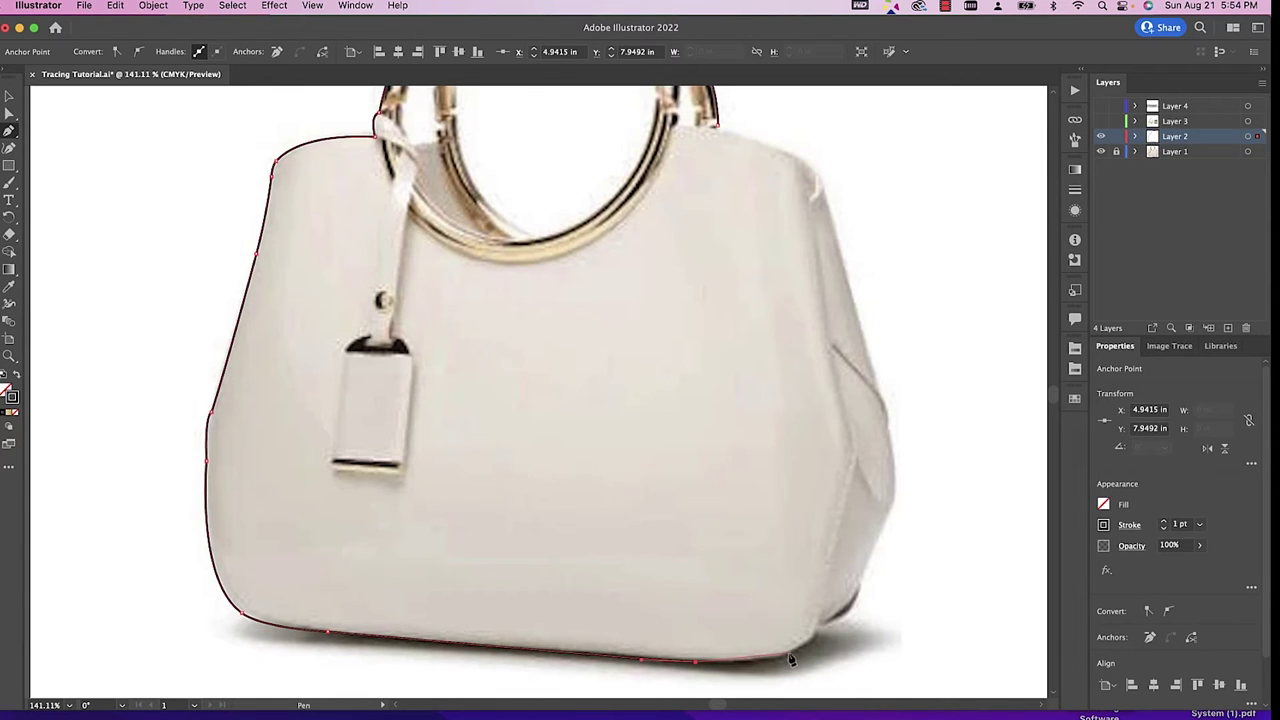
click(817, 631)
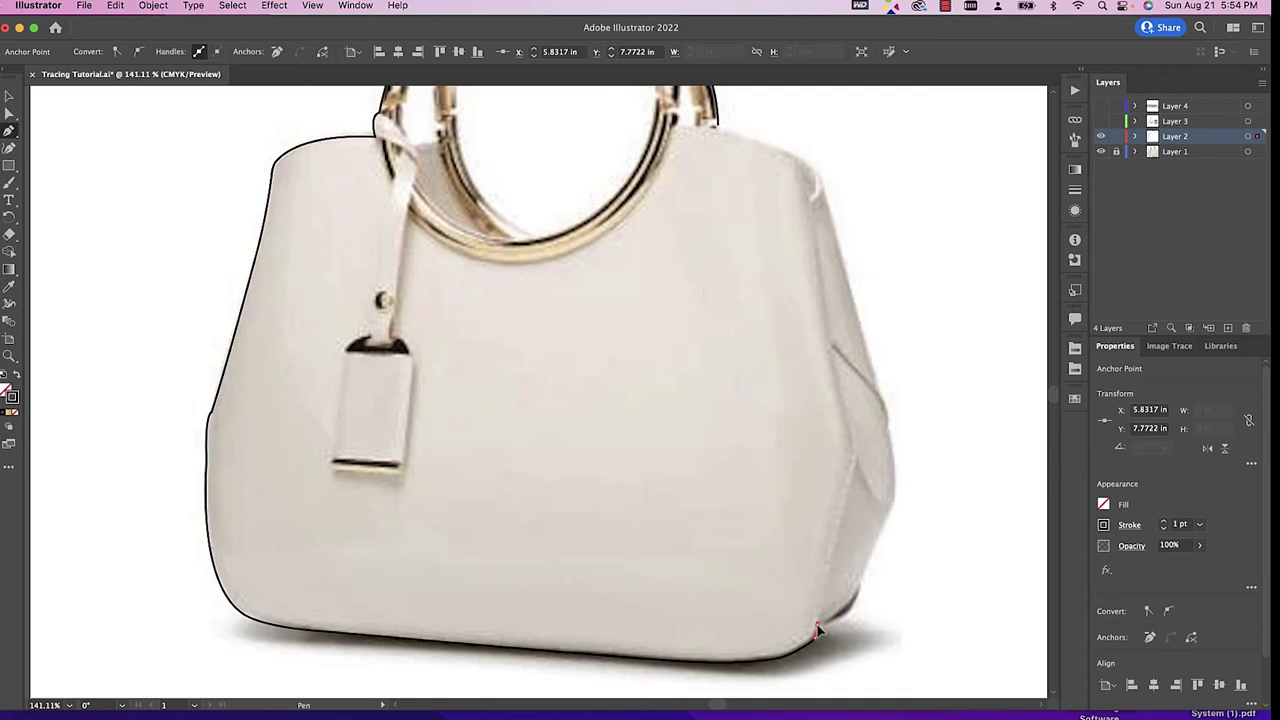
click(850, 607)
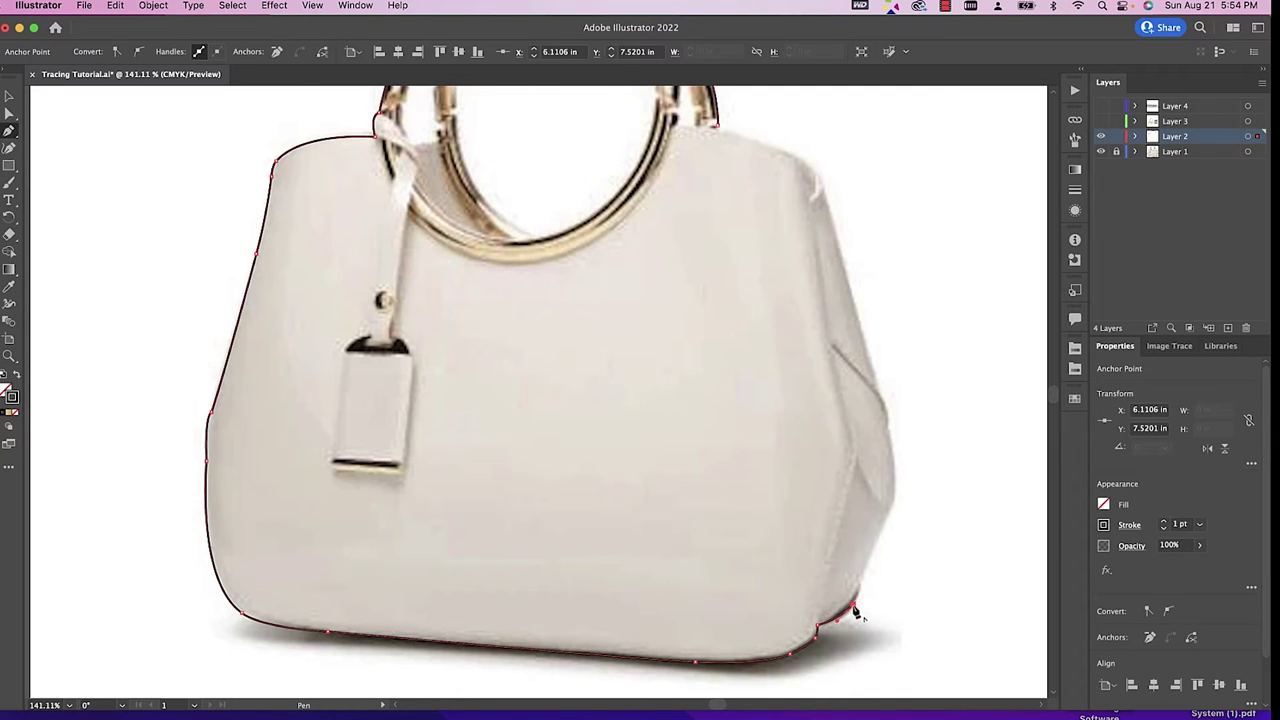
Continue the outline up the bag's right side to the upper-right corner.
drag(880, 532, 895, 422)
drag(872, 370, 841, 278)
click(945, 6)
drag(821, 176, 808, 128)
Trace around the upper-right corner and along the top edge, closing the outline at the handle's base, and deselect it.
scroll(822, 178, up, 5)
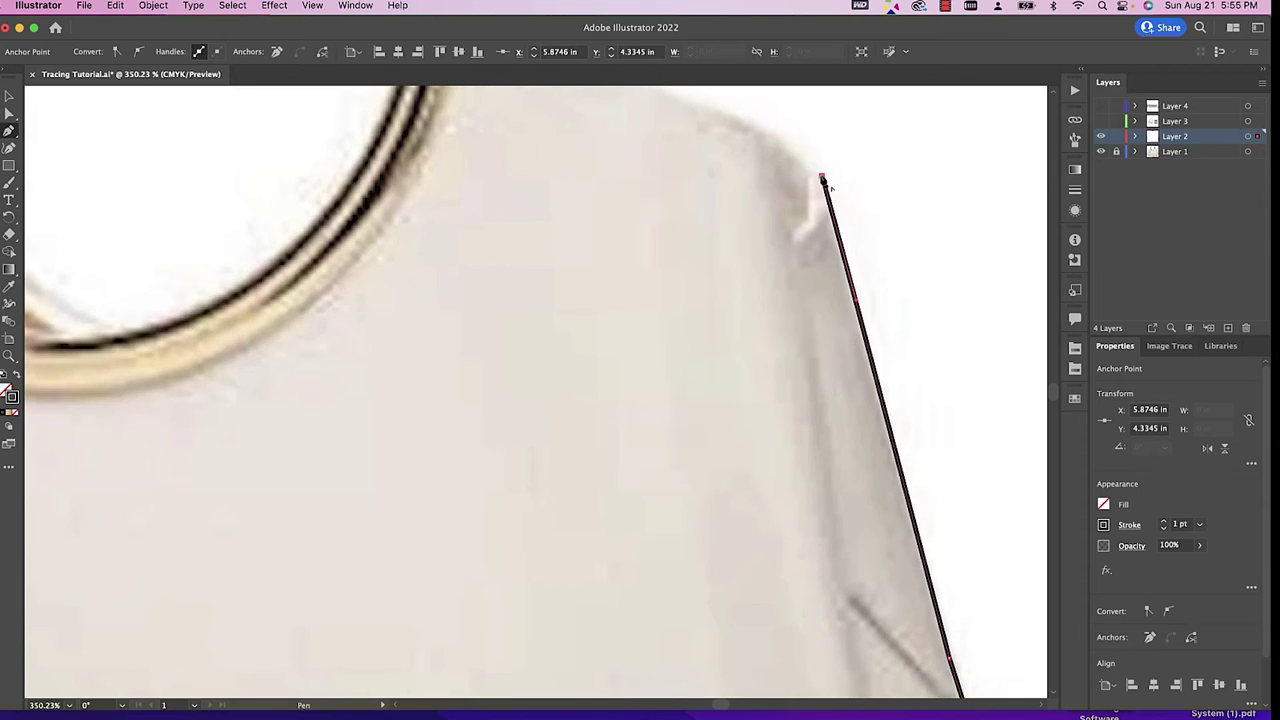
scroll(811, 177, down, 3)
click(760, 146)
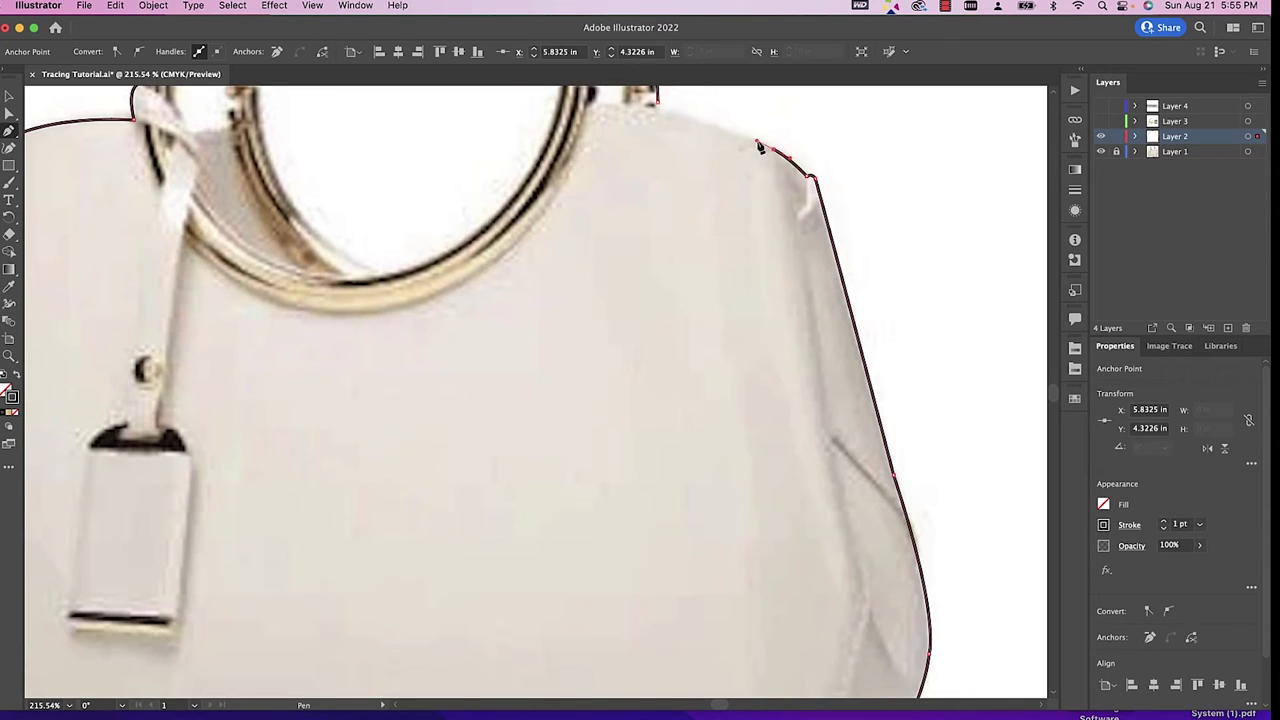
scroll(755, 160, up, 2)
scroll(755, 160, left, 1)
drag(697, 205, 729, 213)
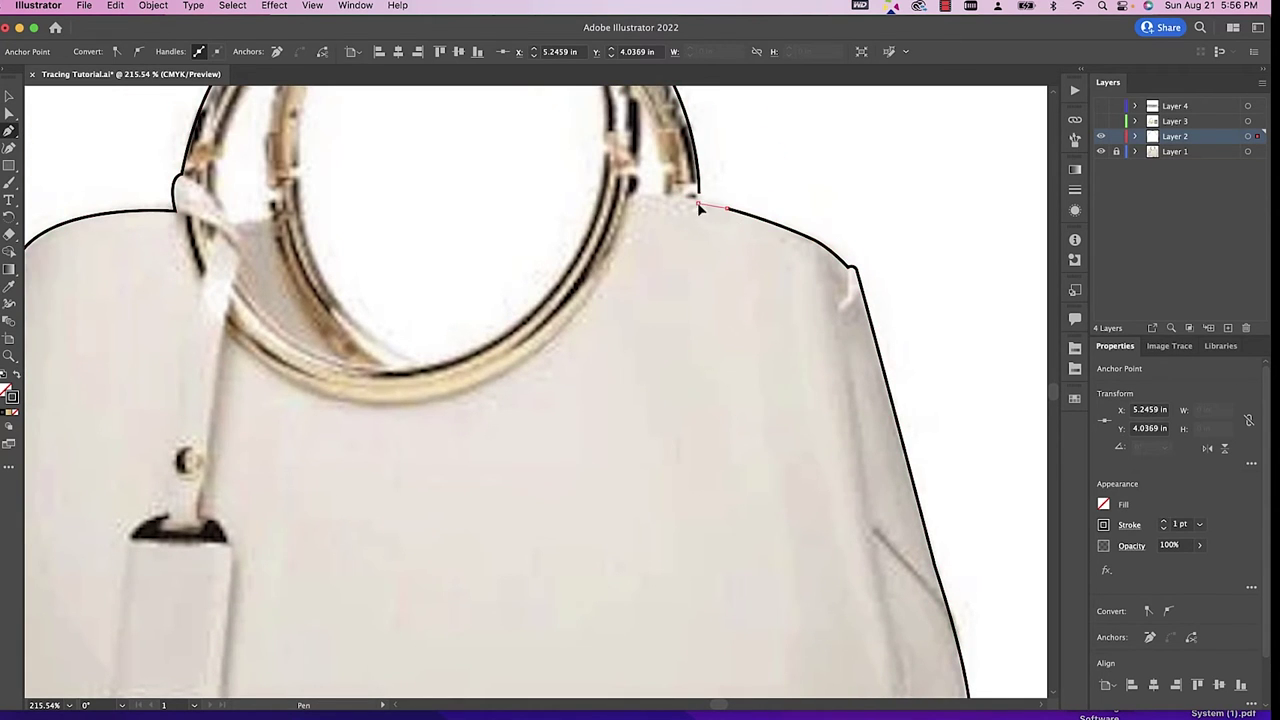
scroll(670, 295, down, 3)
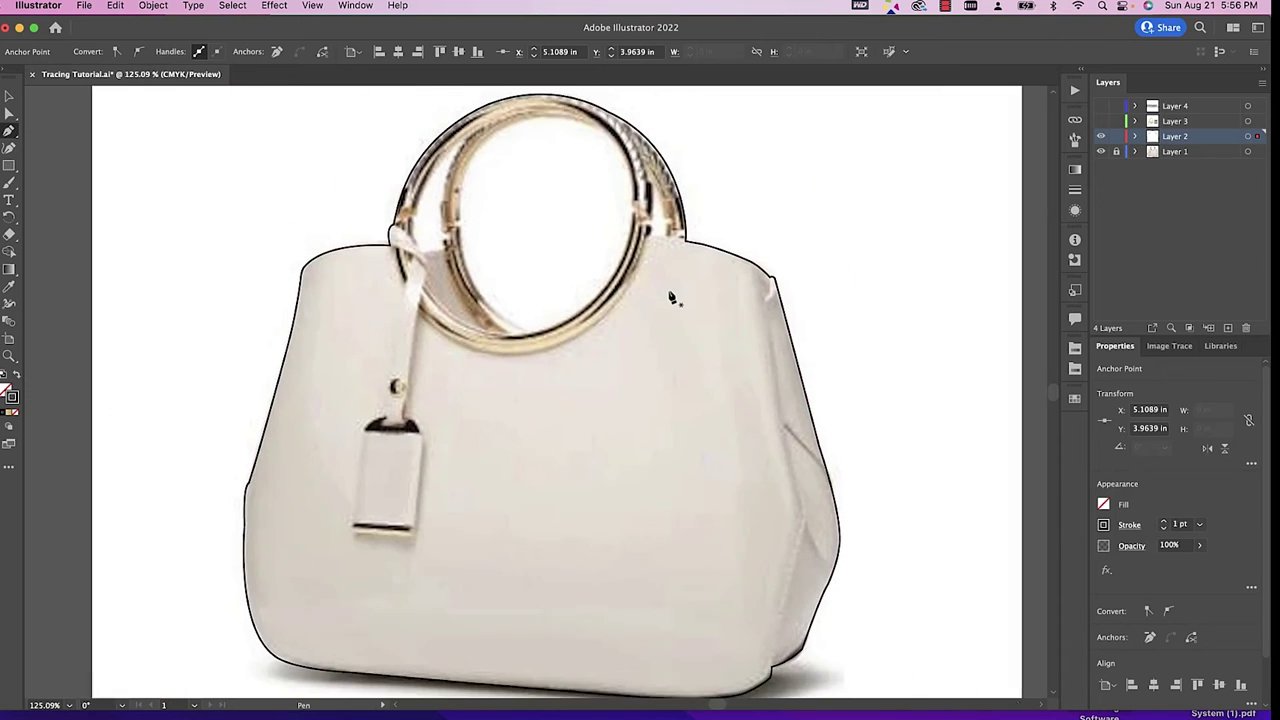
scroll(670, 297, down, 1)
super+click(670, 300)
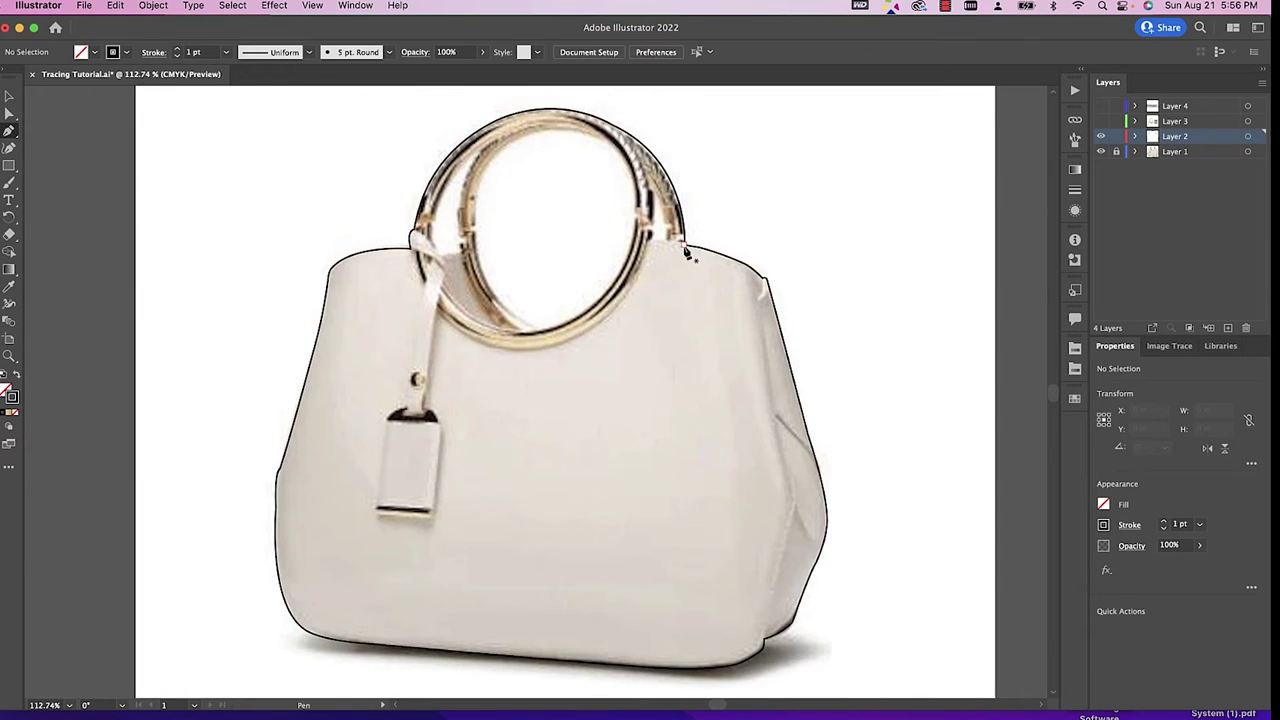
scroll(686, 253, up, 4)
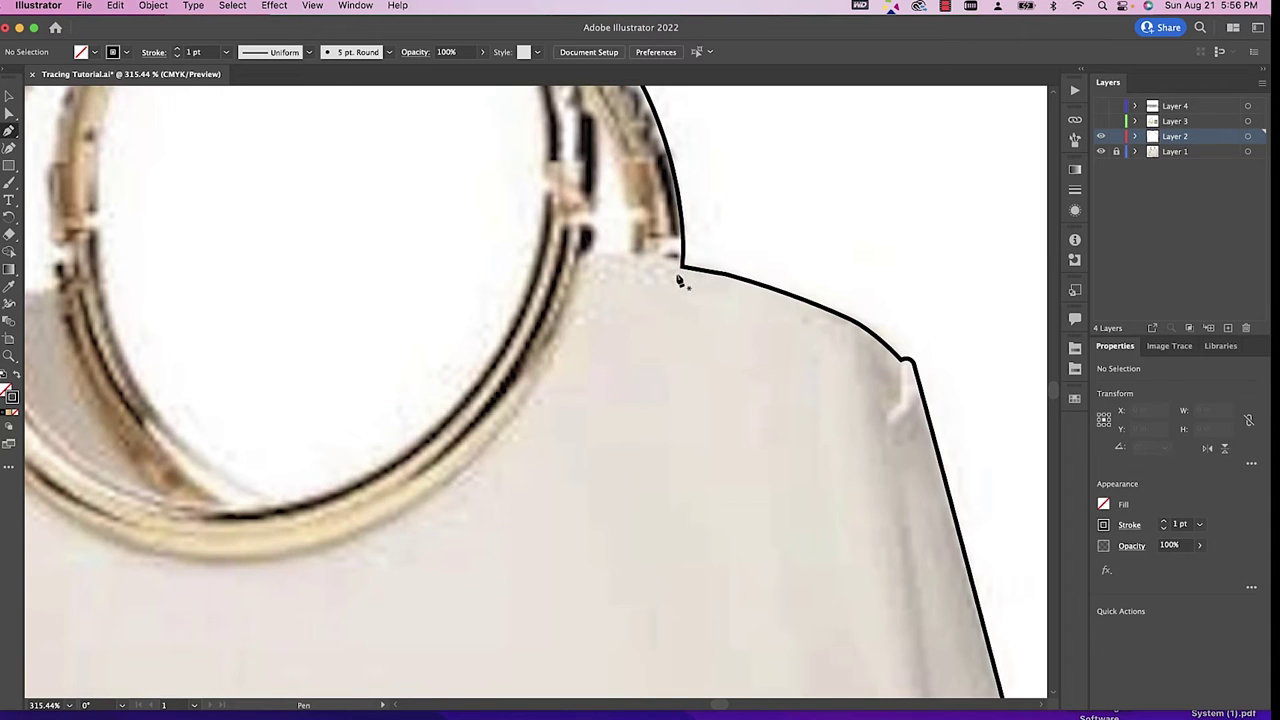
scroll(680, 283, down, 5)
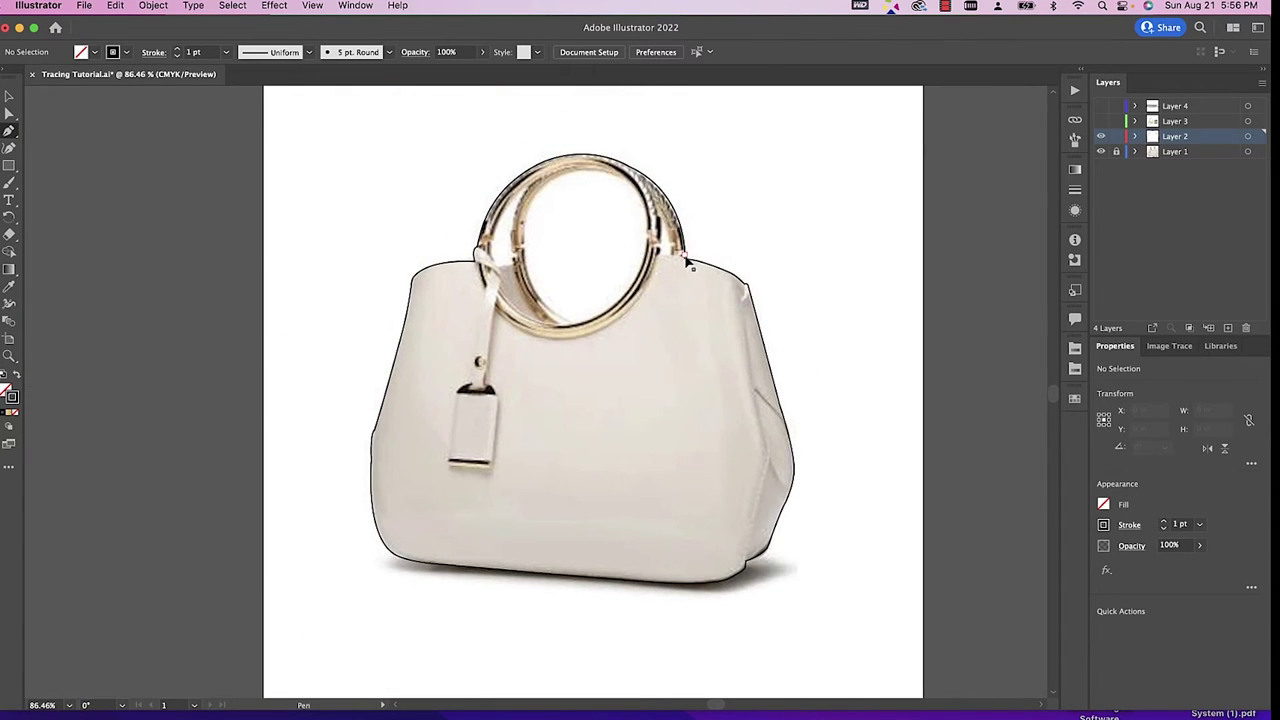
Try a yellow fill on the closed bag outline and set its fill back to none.
key(v)
click(702, 266)
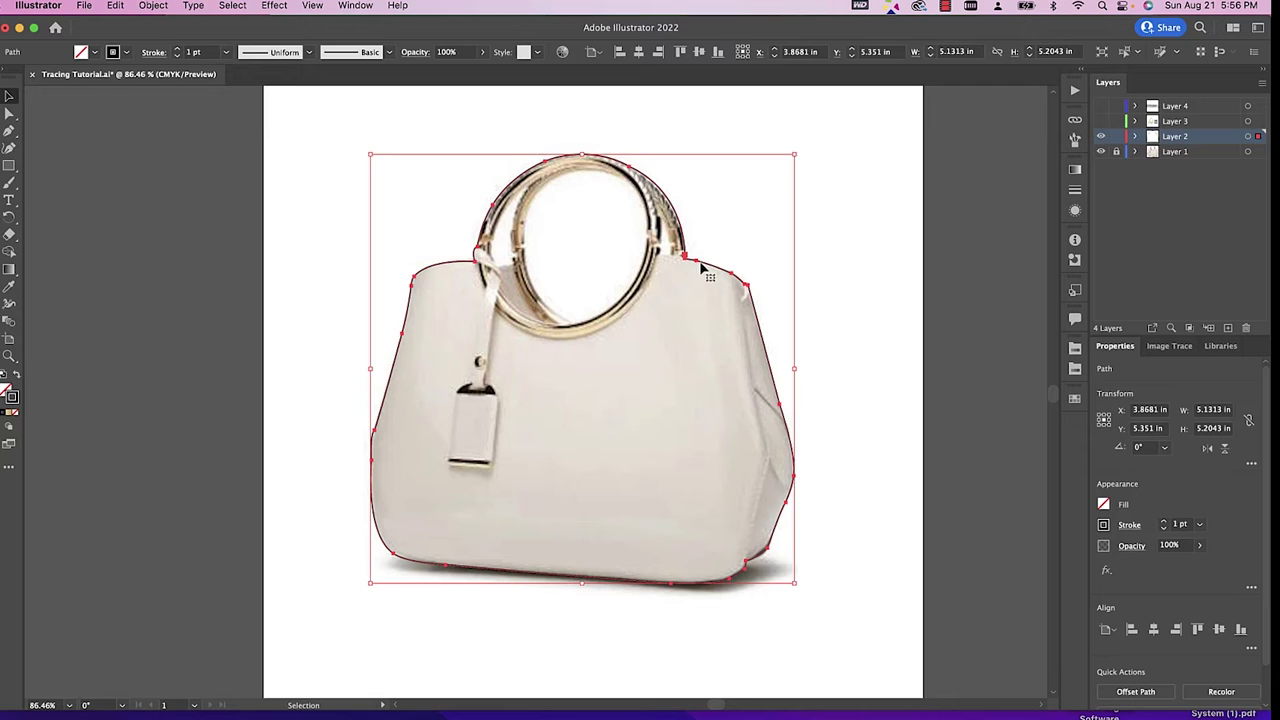
key(F5)
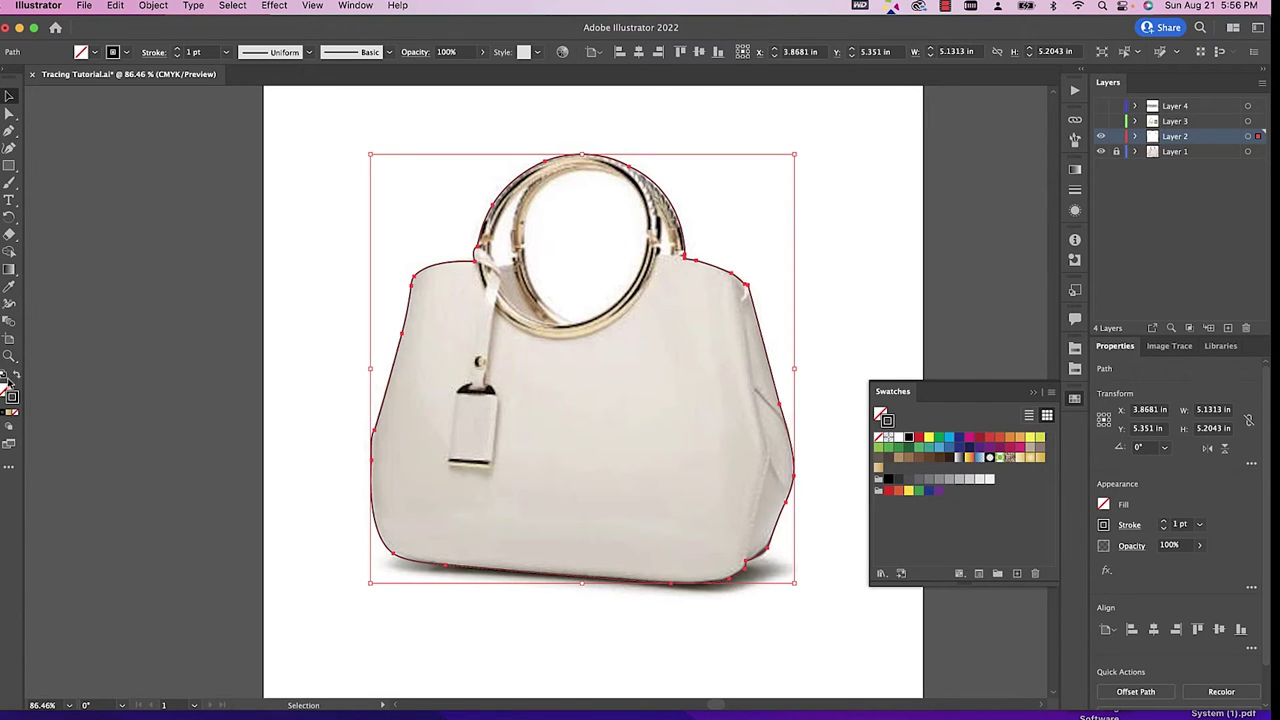
click(928, 438)
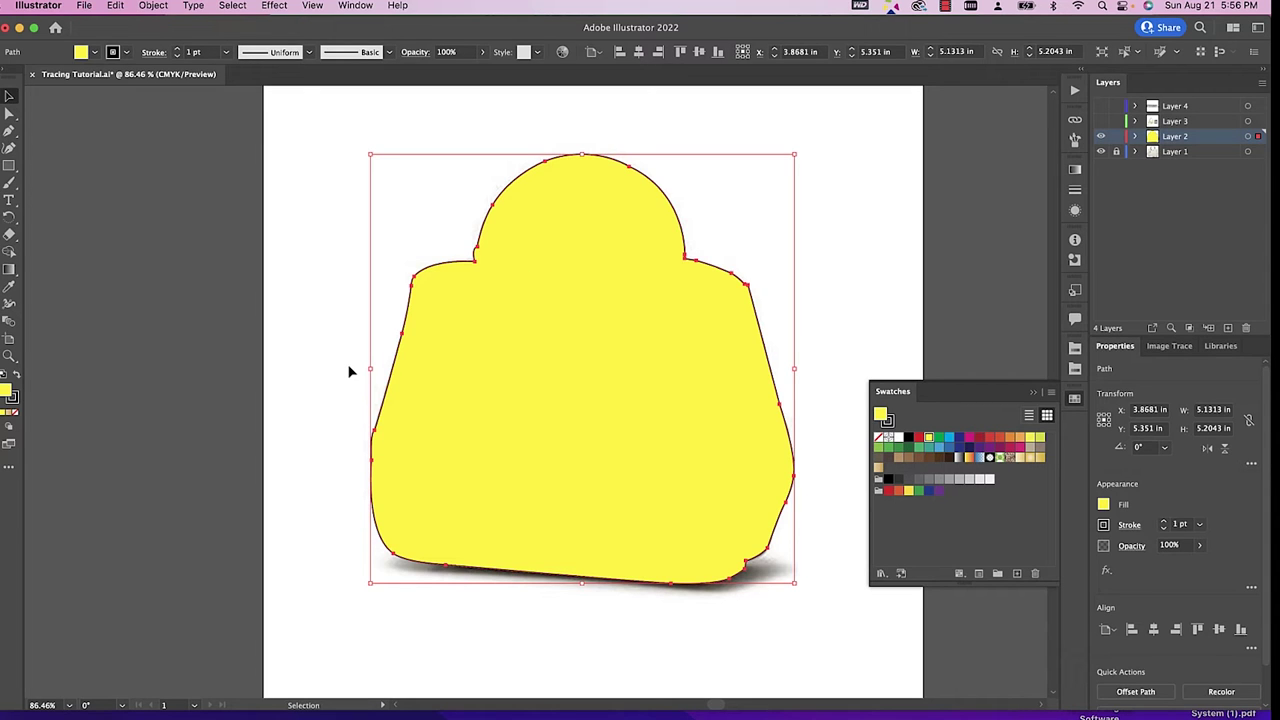
key(slash)
click(670, 306)
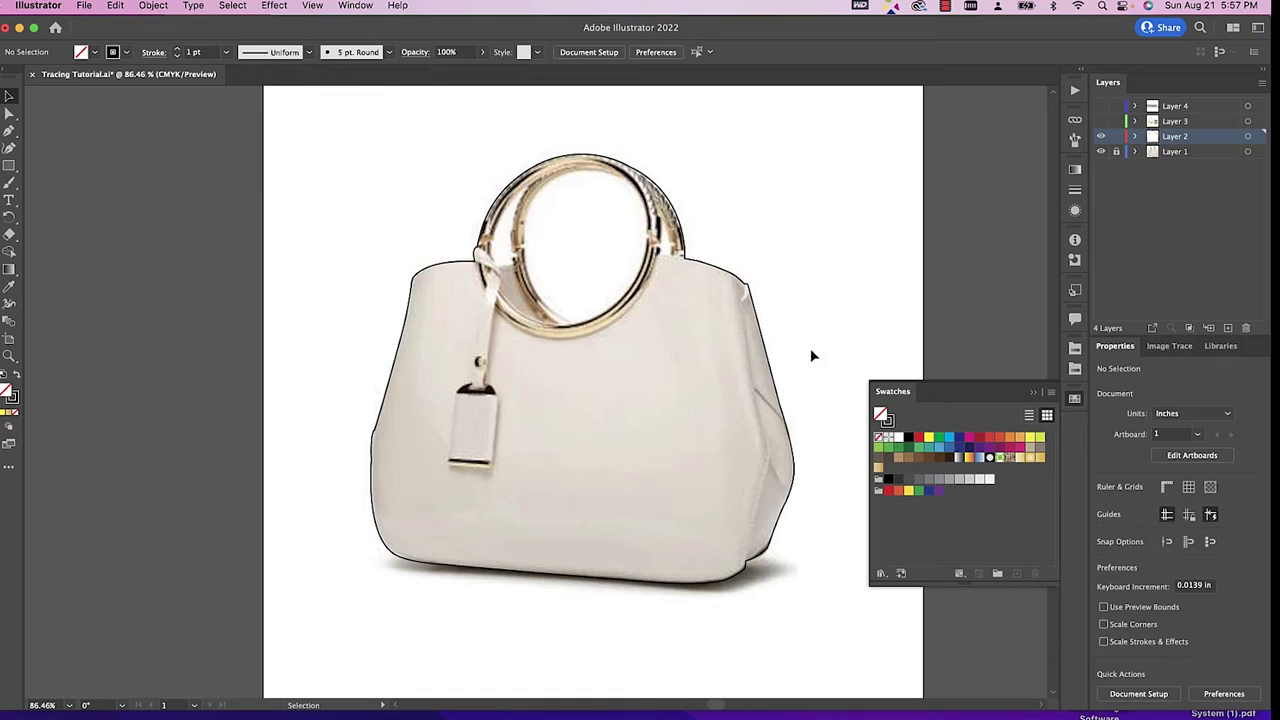
click(893, 391)
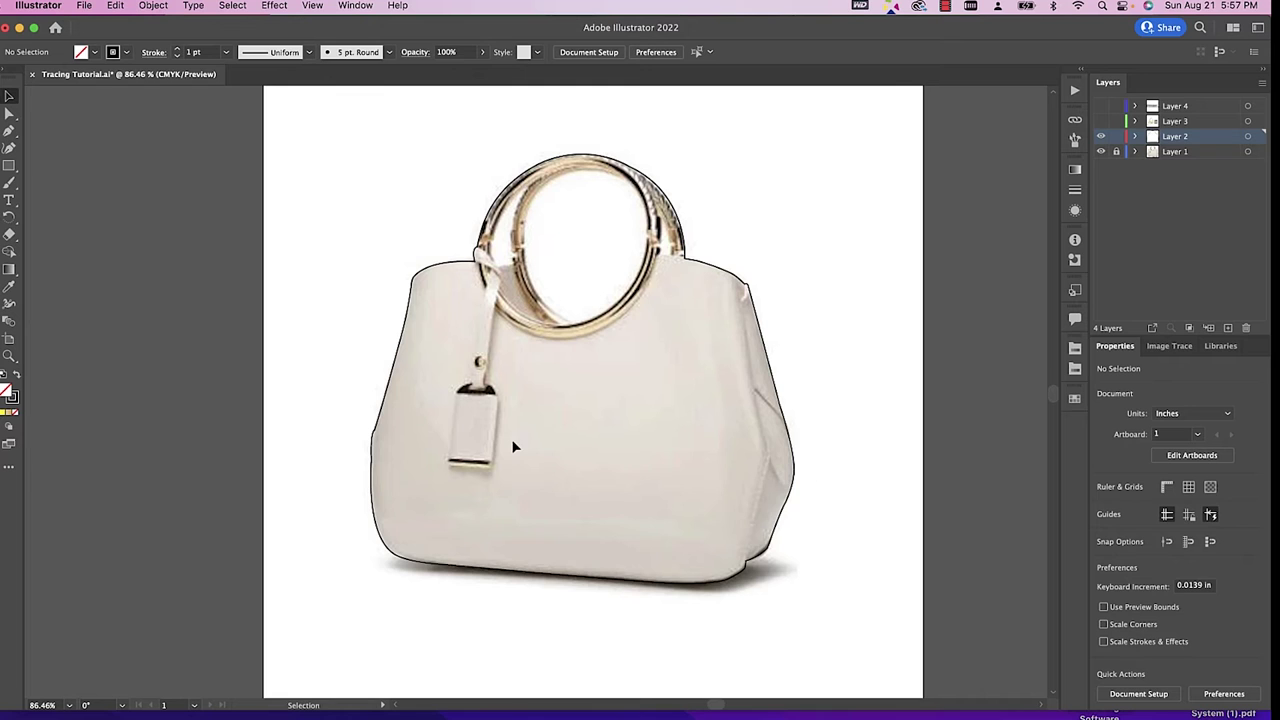
Trace the opening inside the round handles as a separate closed path with the Pen tool.
scroll(511, 439, up, 5)
scroll(513, 447, up, 3)
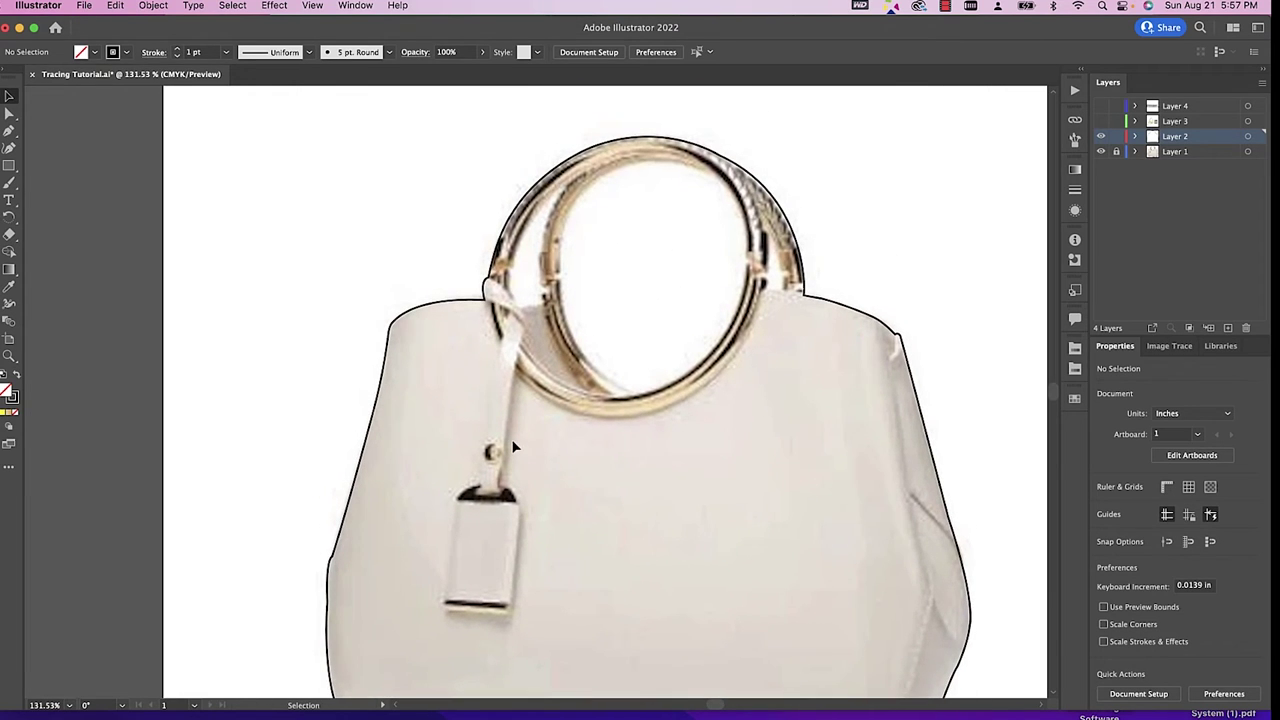
key(p)
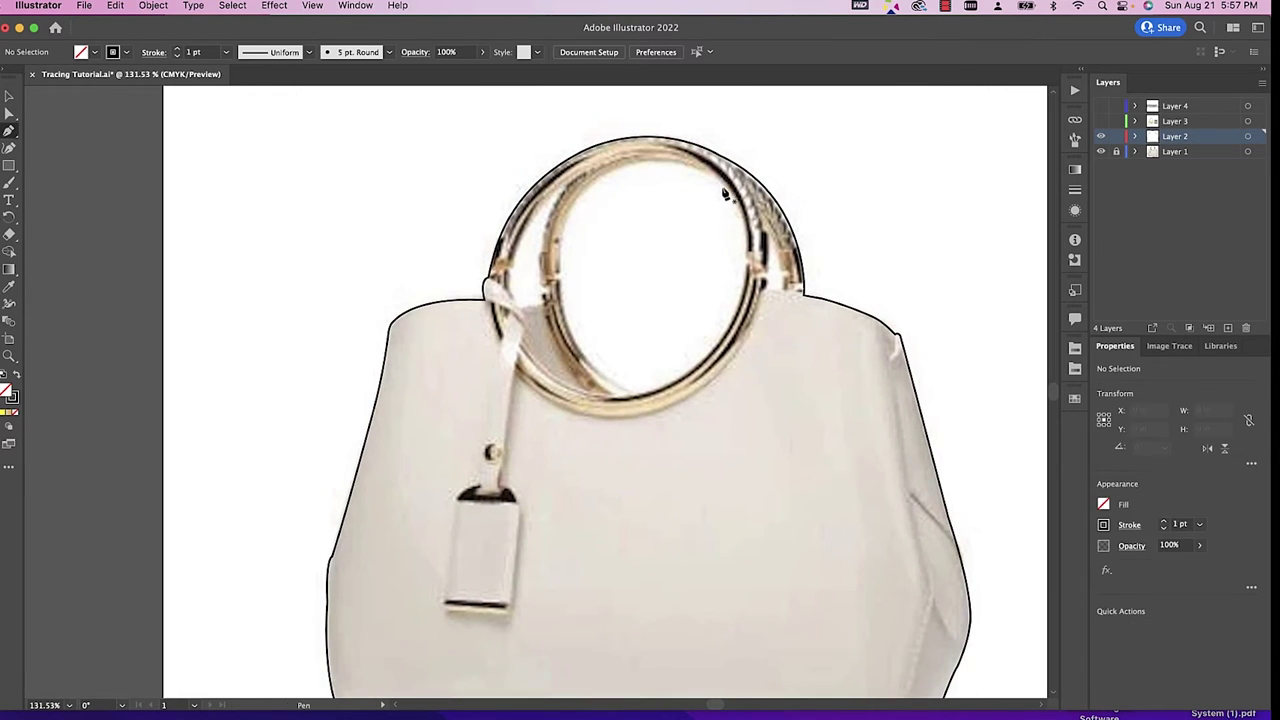
click(727, 185)
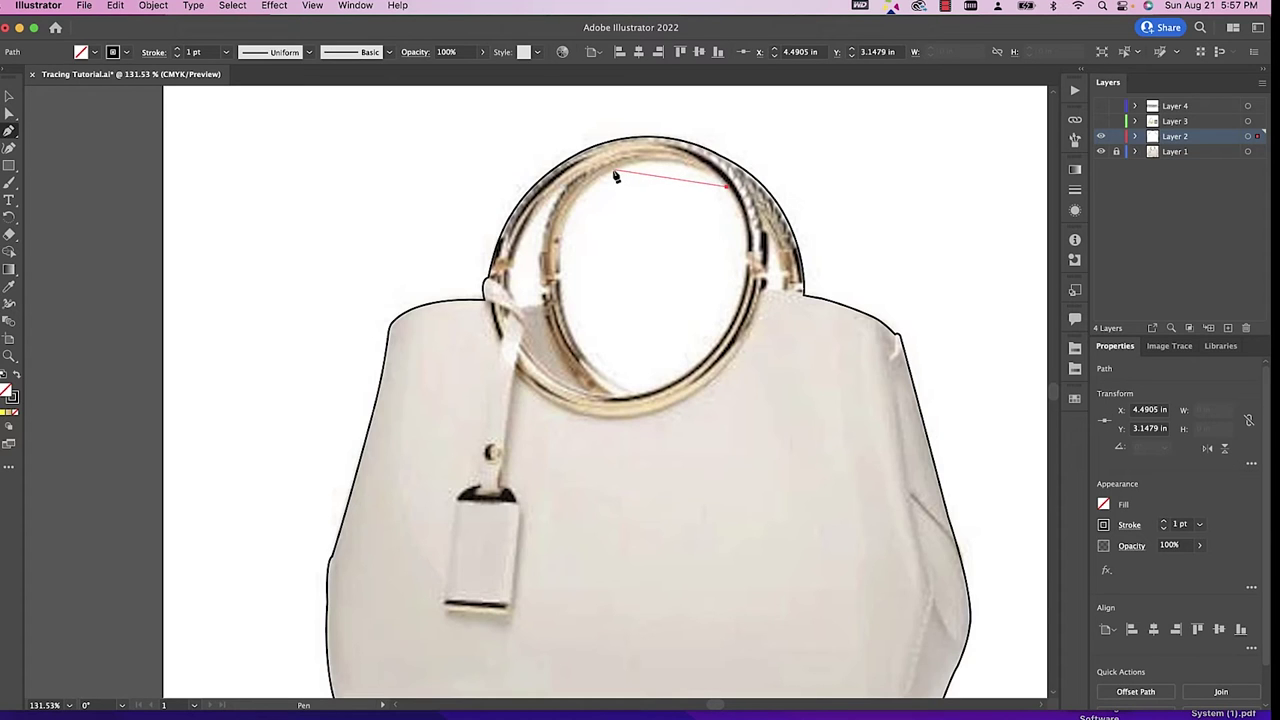
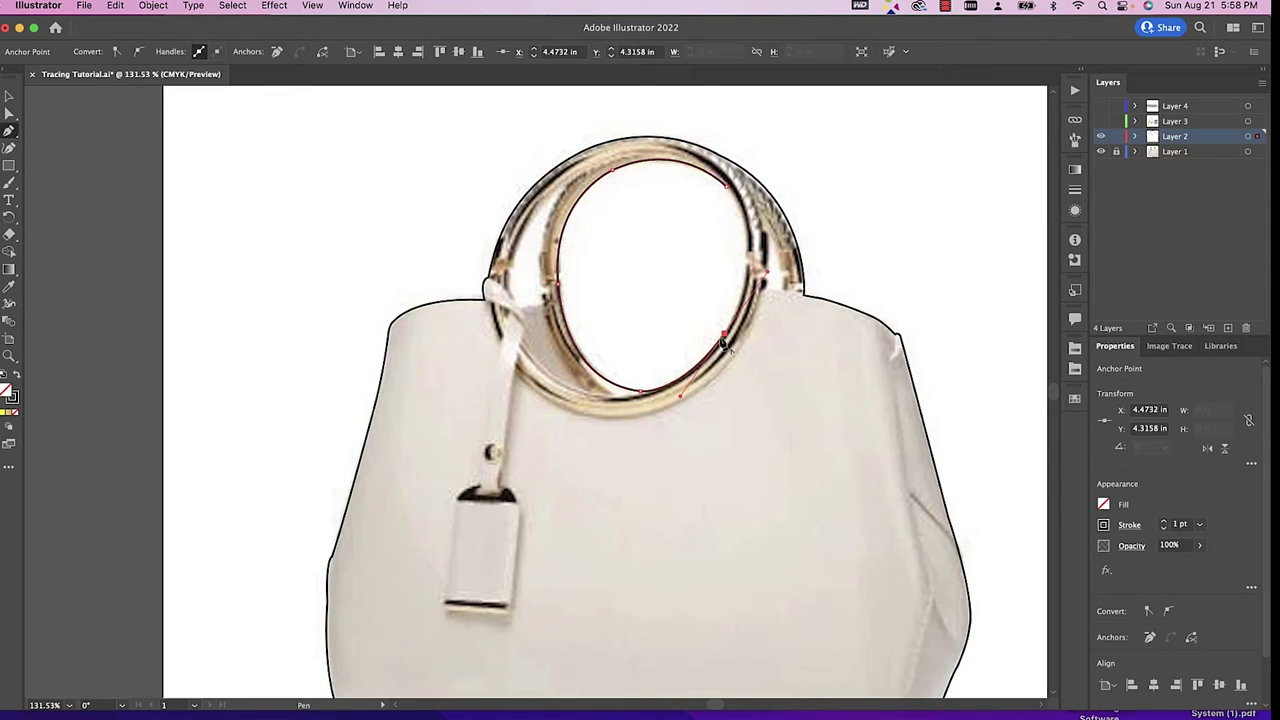
mouse_move(724, 336)
mouse_down()
mouse_move(748, 252)
mouse_move(748, 188)
mouse_move(755, 260)
mouse_move(735, 184)
mouse_up()
Add an anchor point on the upper-left curve of the handle opening and adjust its position and handle to fit the ring.
scroll(735, 190, up, 5)
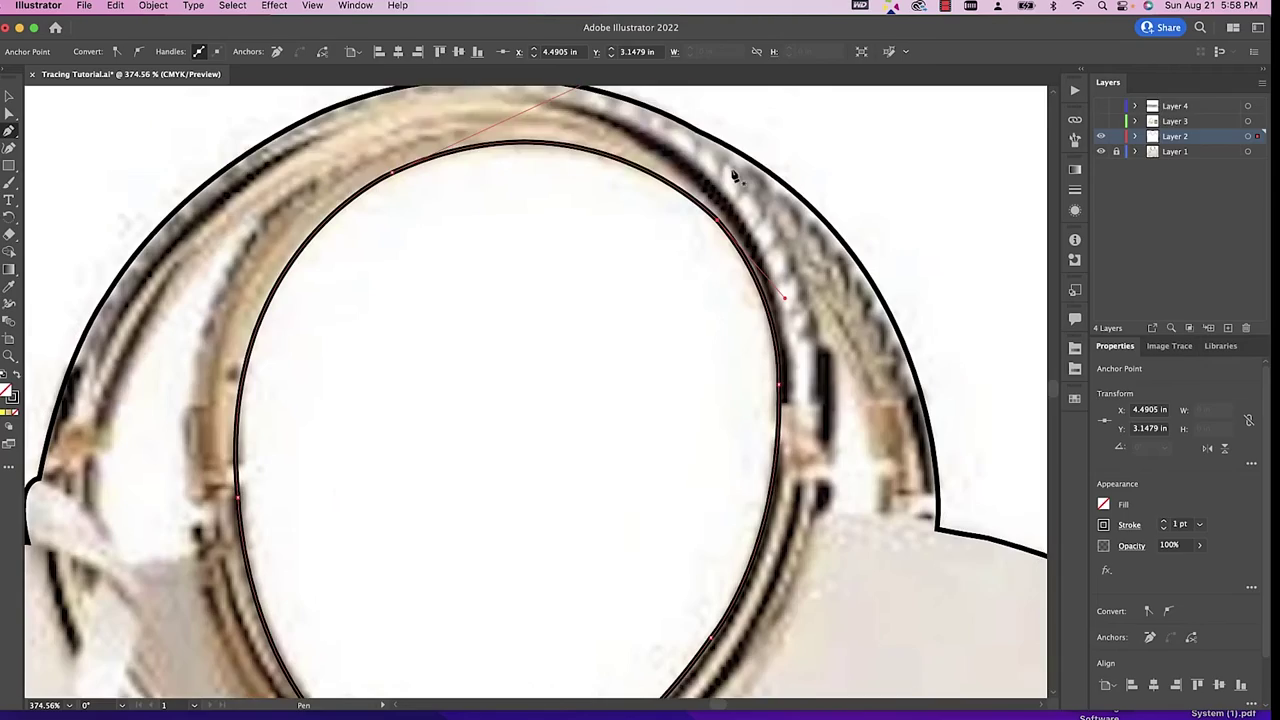
scroll(717, 302, down, 3)
scroll(557, 334, up, 4)
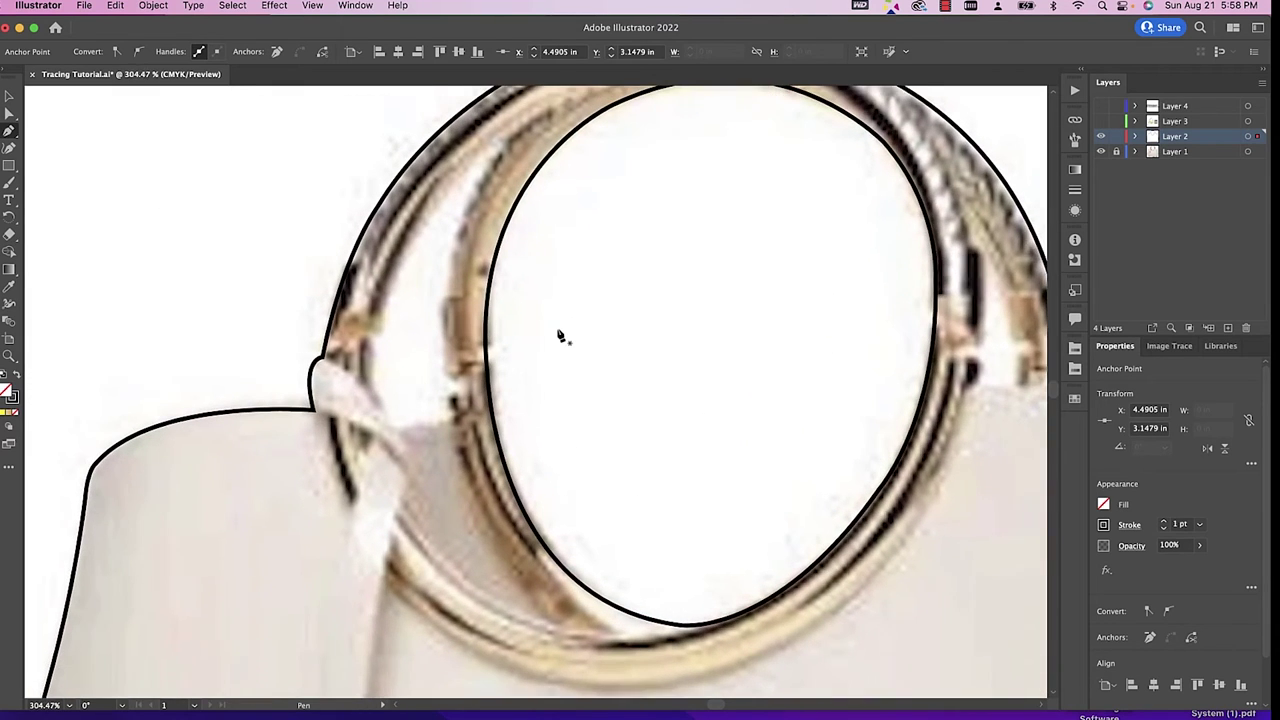
scroll(513, 184, up, 2)
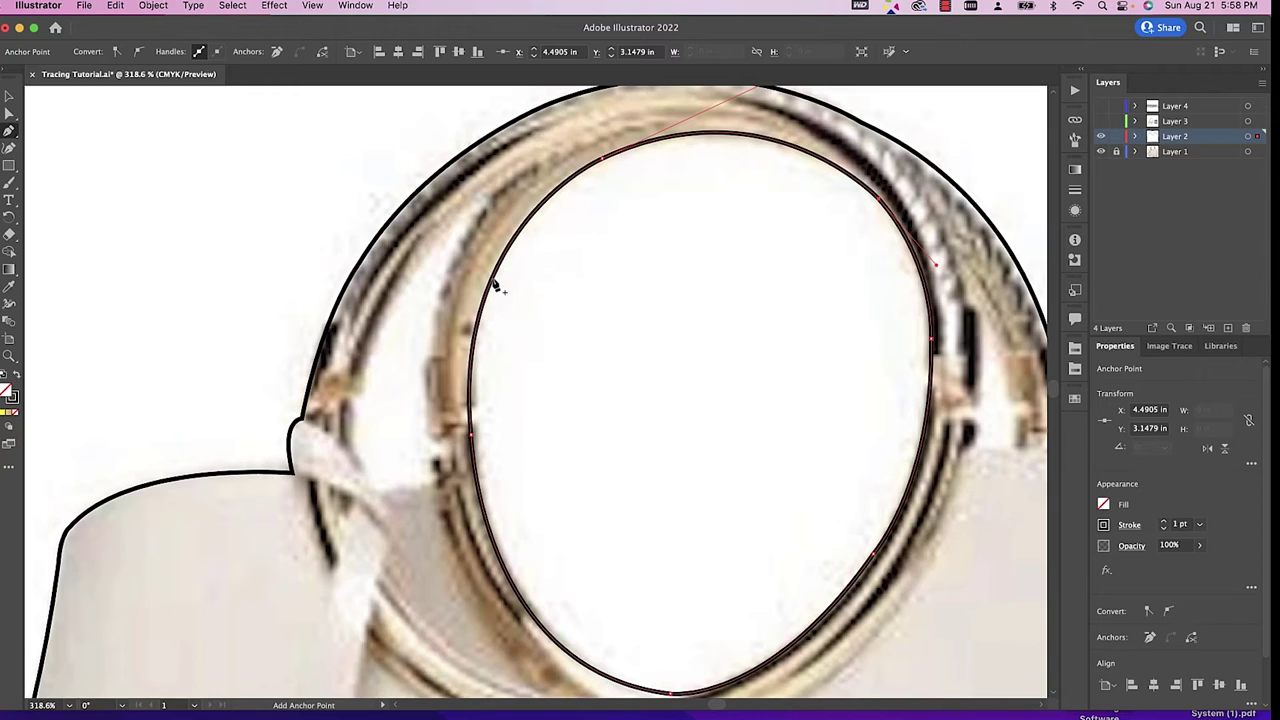
key(p)
key(plus)
click(490, 288)
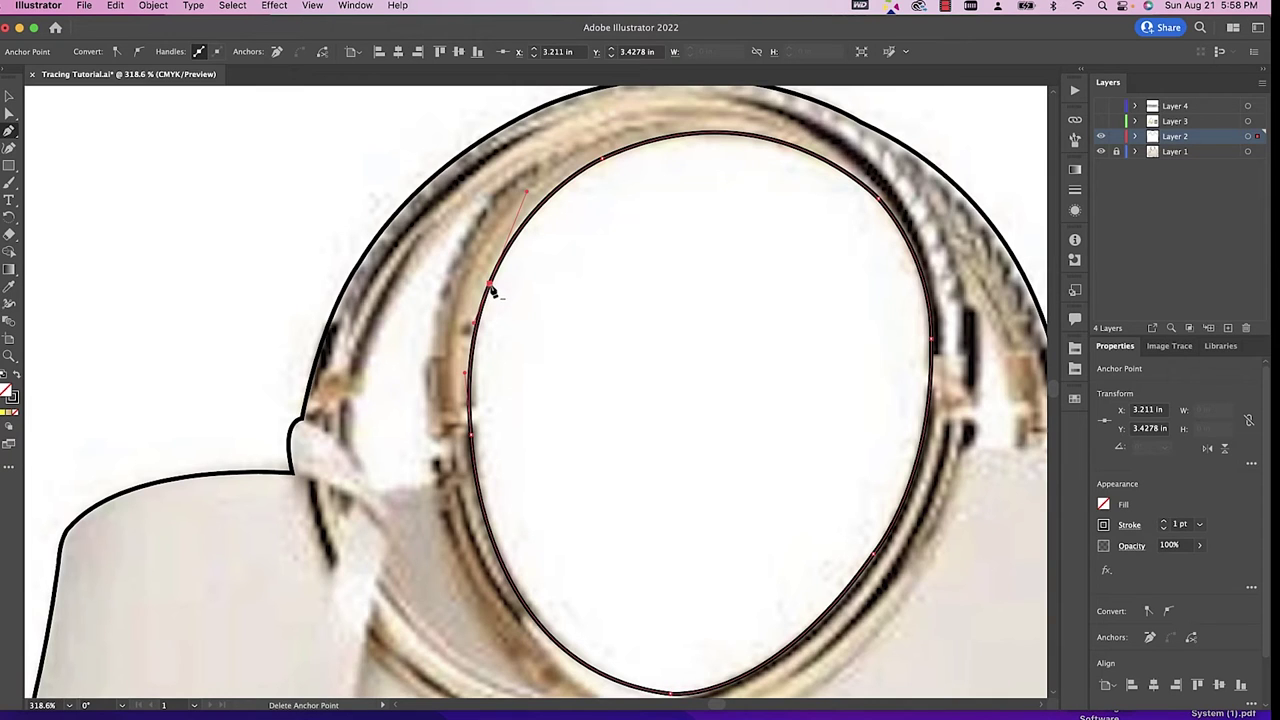
key(super)
drag(490, 289, 528, 194)
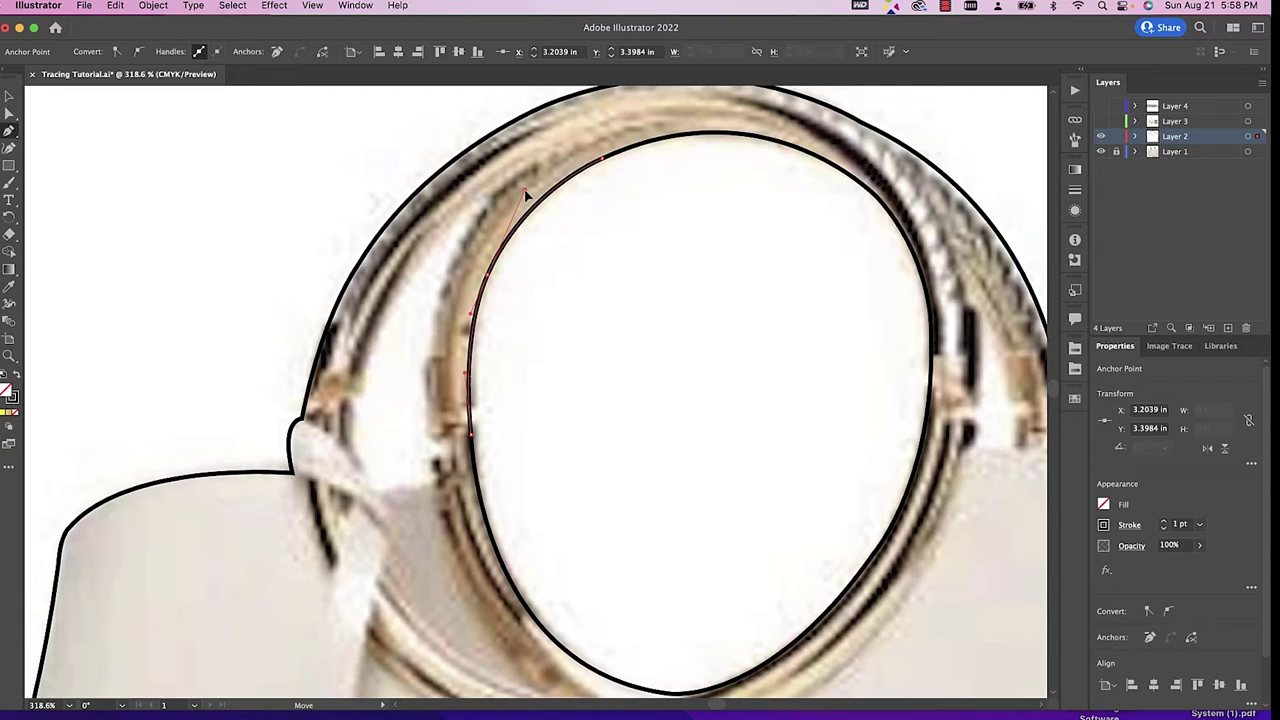
Fill the outer bag outline with the beige sampled from the bag photo using the Eyedropper, and deselect it.
scroll(626, 246, right, 3)
scroll(626, 246, down, 1)
scroll(629, 251, down, 1)
scroll(629, 251, down, 5)
key(v)
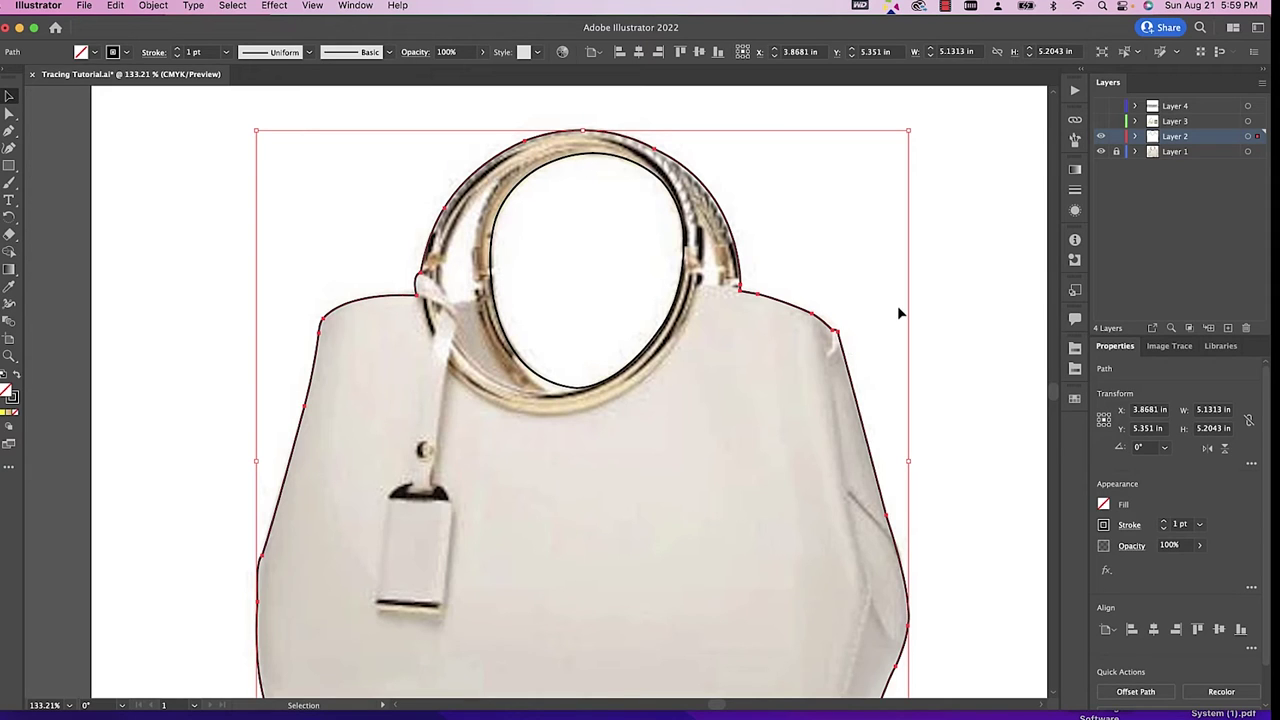
key(i)
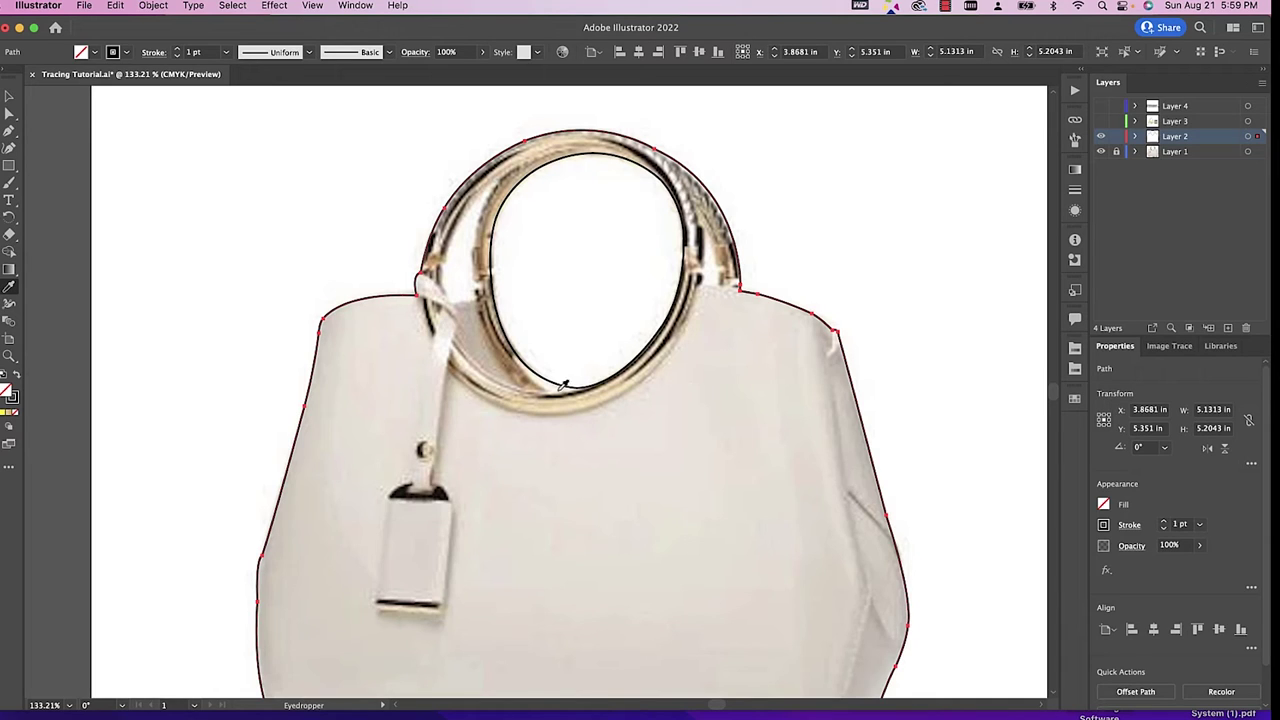
click(745, 341)
key(v)
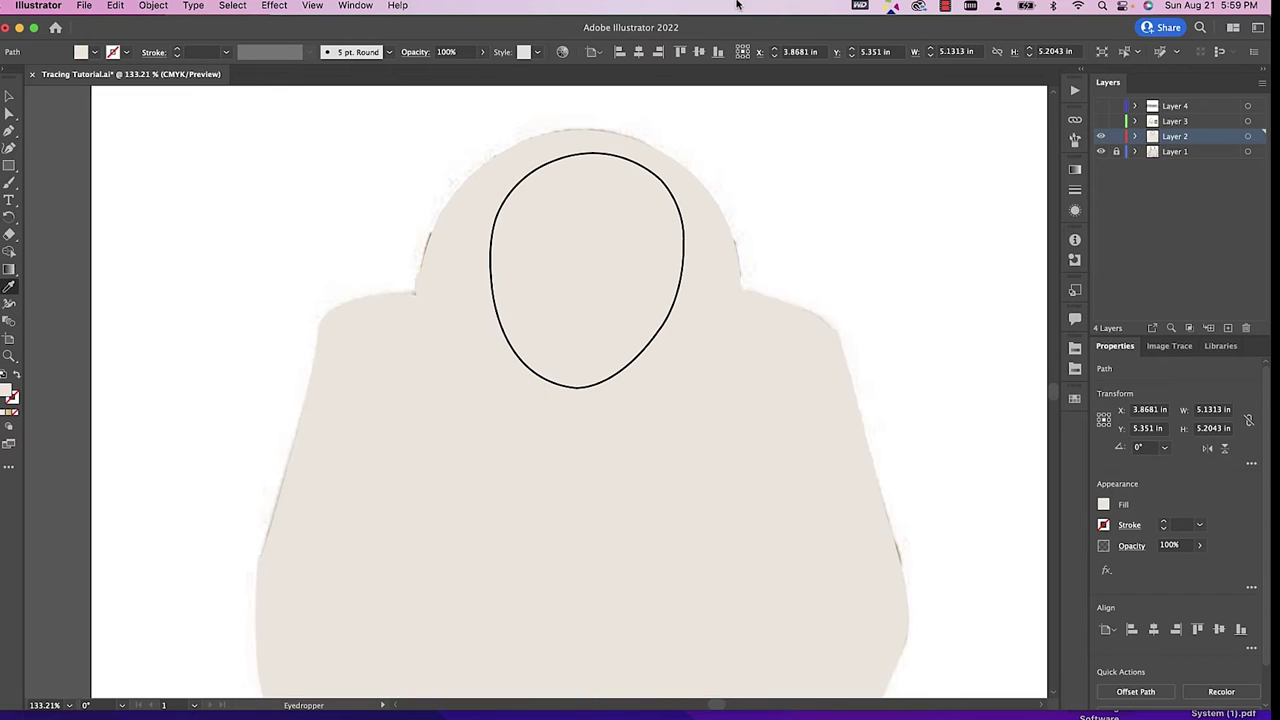
key(ctrl+shift+a)
Cut the handle opening out of the beige bag shape with the Pathfinder's Minus Front.
scroll(708, 460, down, 3)
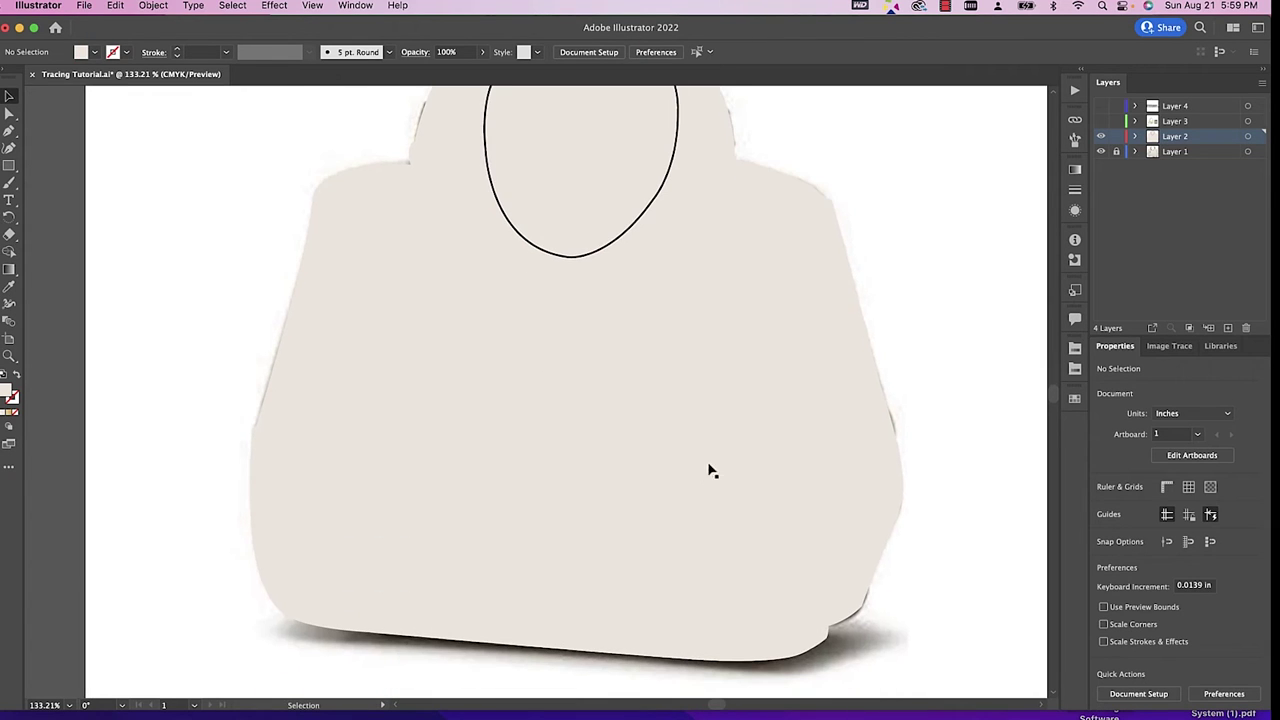
scroll(503, 262, up, 2)
scroll(503, 262, left, 1)
click(709, 222)
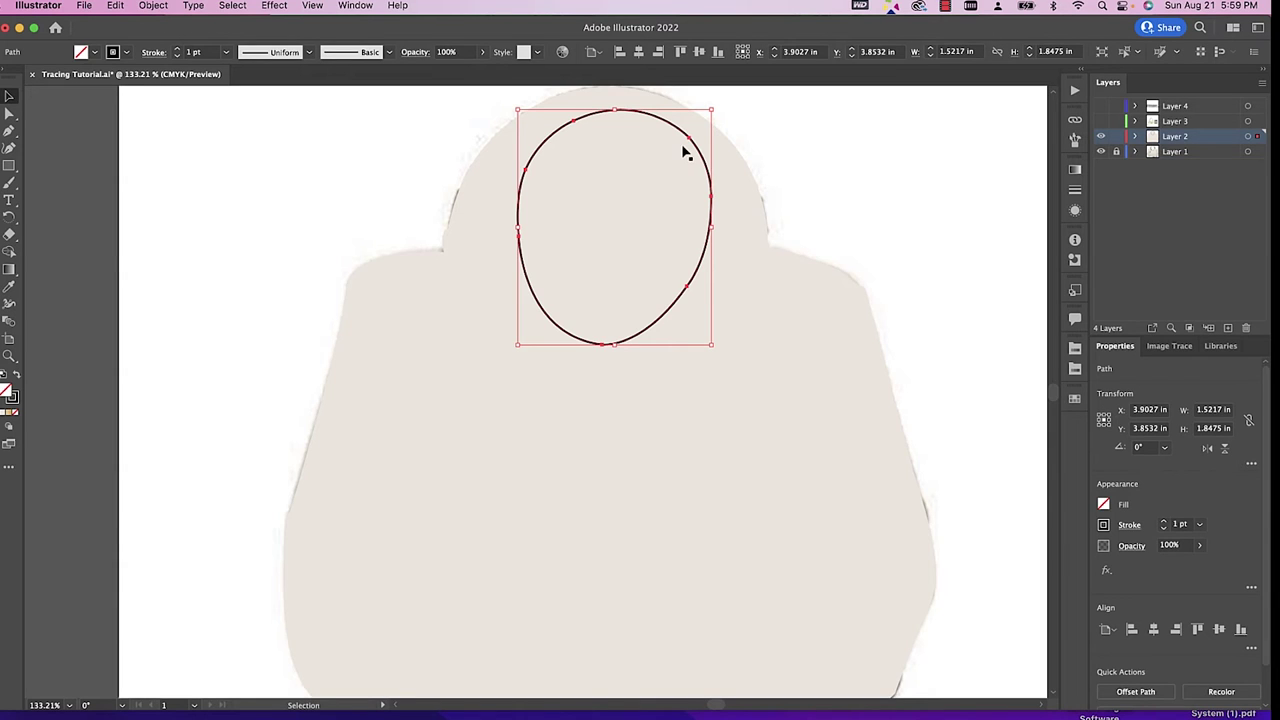
scroll(683, 149, up, 2)
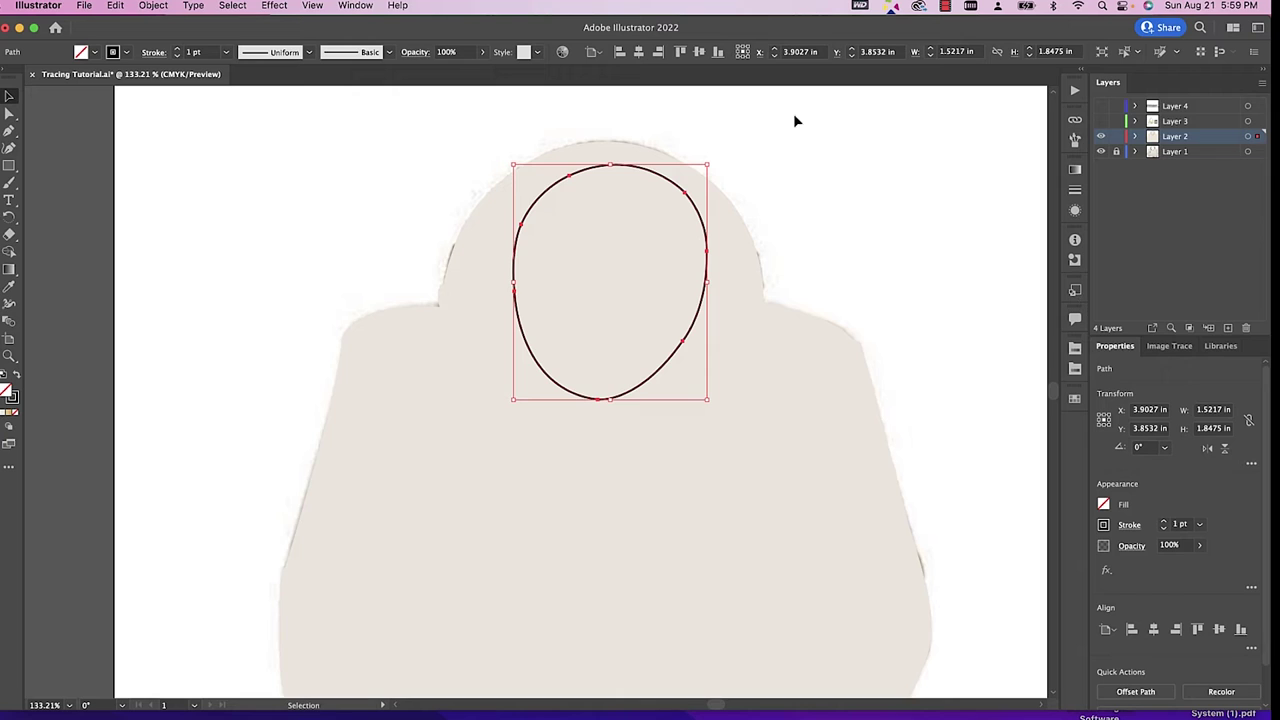
click(350, 6)
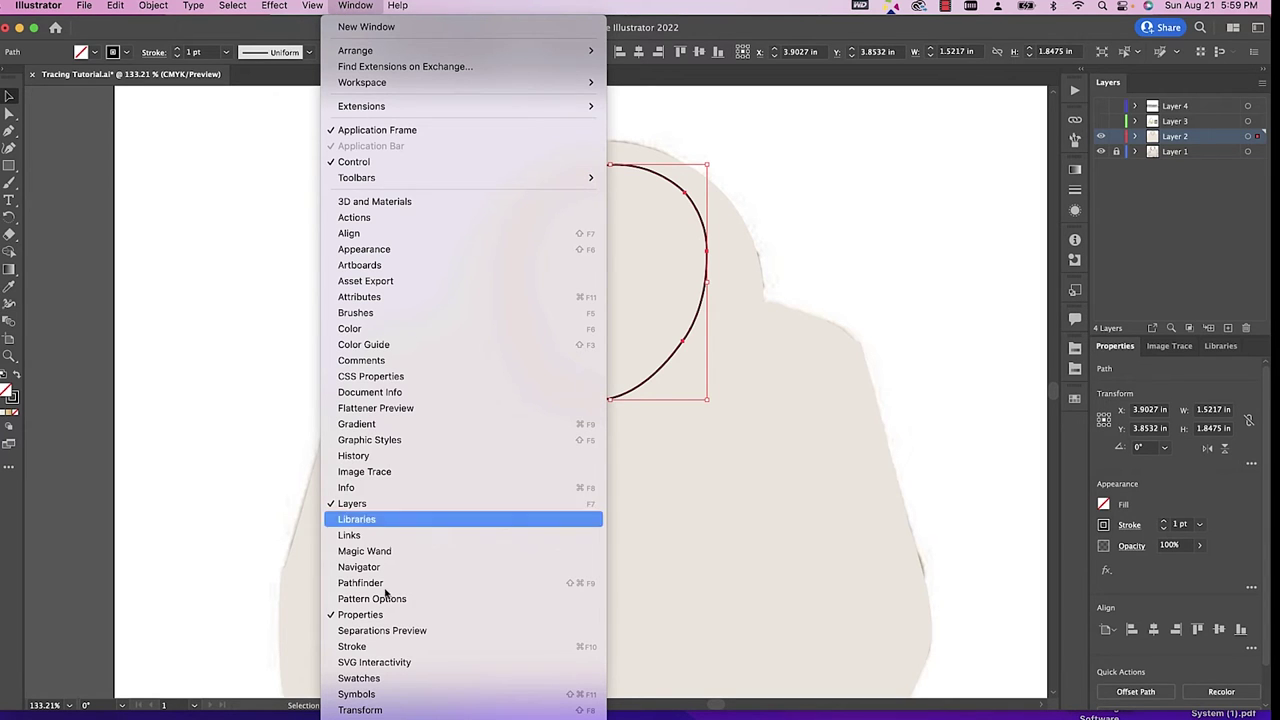
click(996, 317)
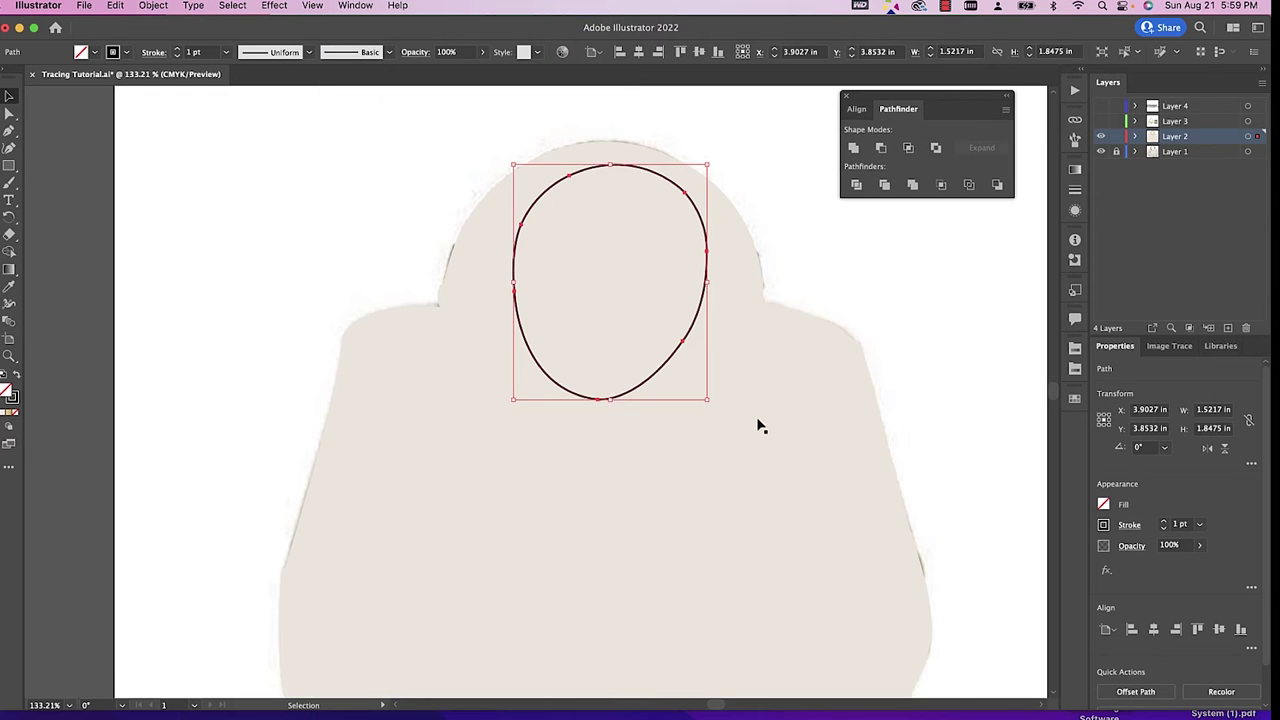
click(770, 325)
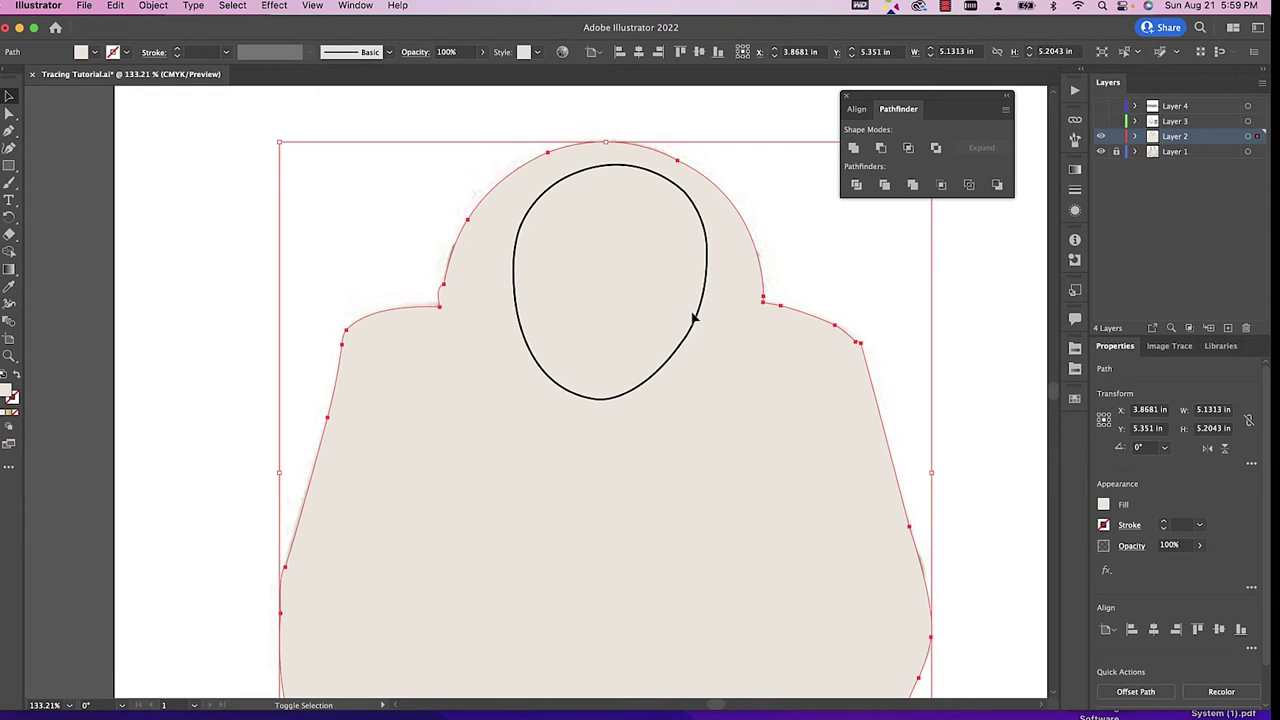
shift+click(697, 323)
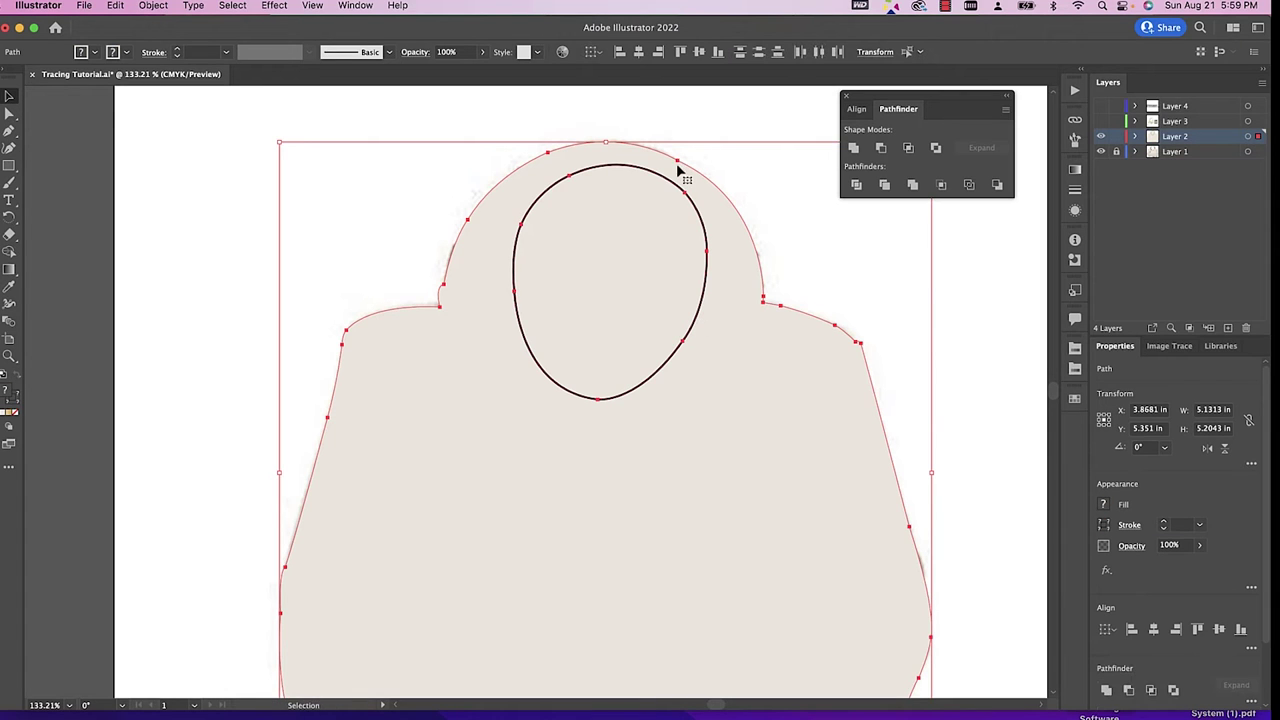
click(881, 148)
click(689, 237)
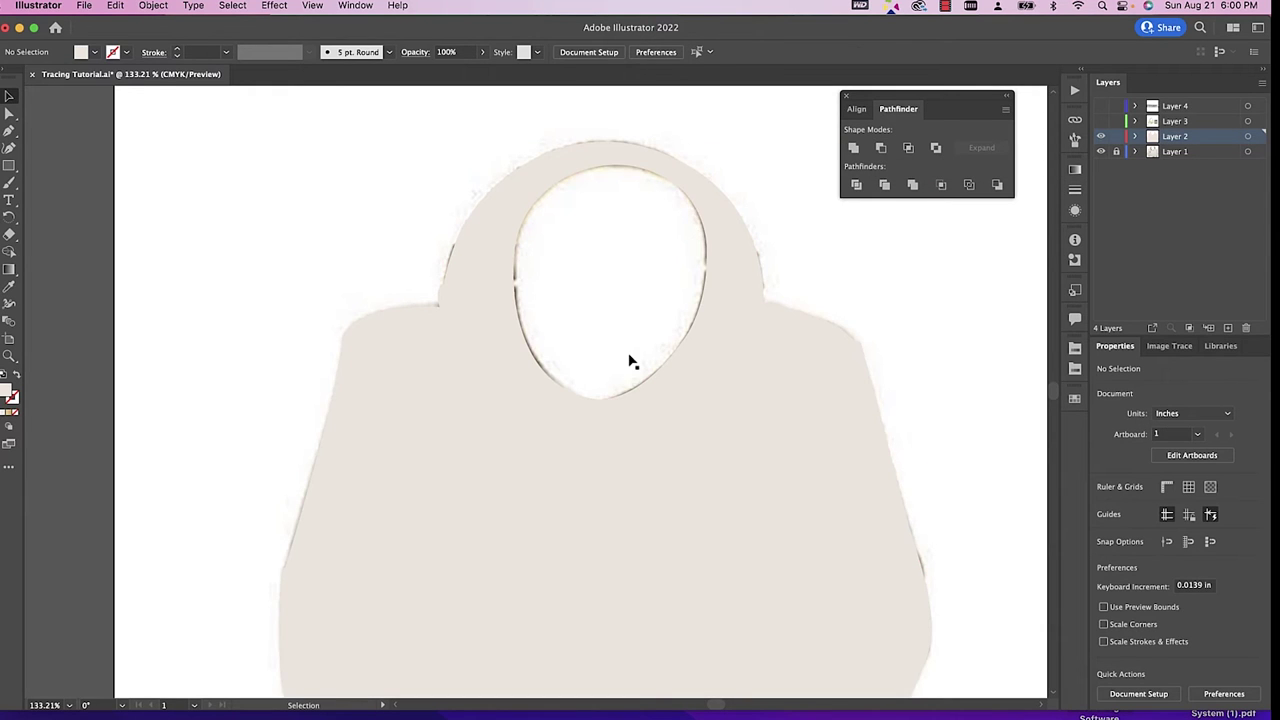
Remove the fill from the cut-out bag shape, give it a black stroke, and deselect it.
scroll(630, 362, down, 5)
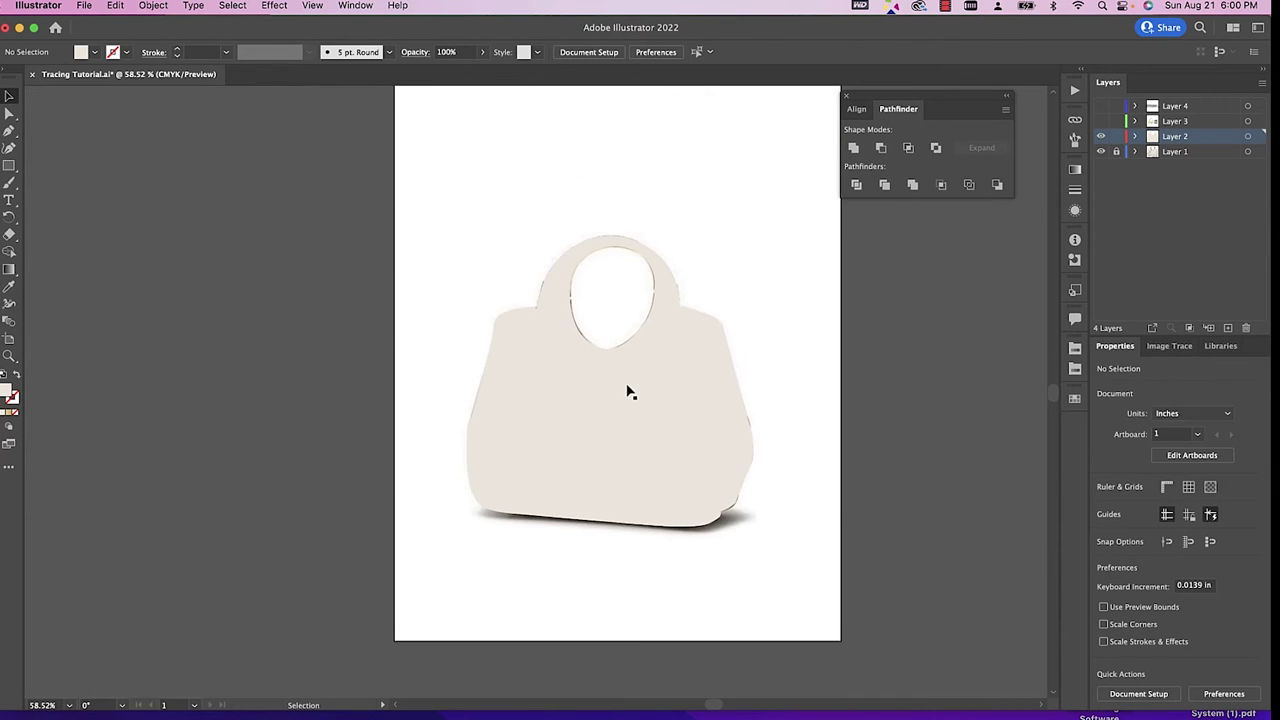
click(665, 397)
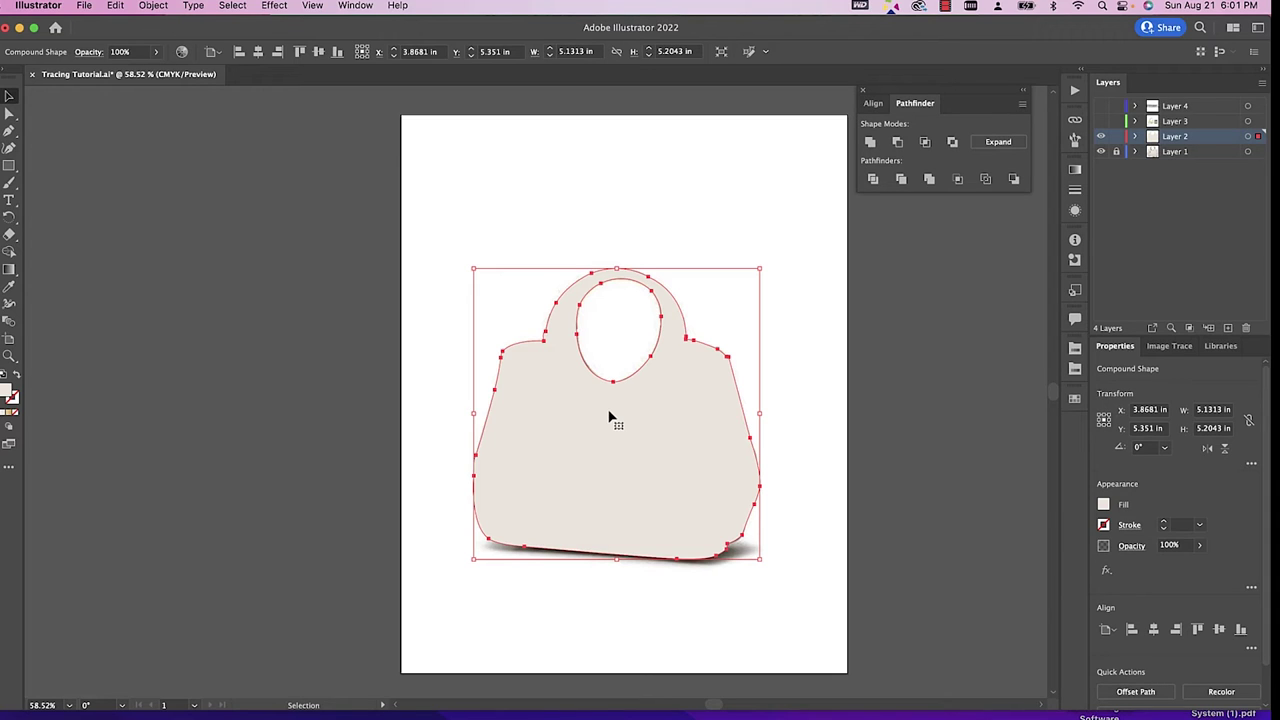
click(16, 416)
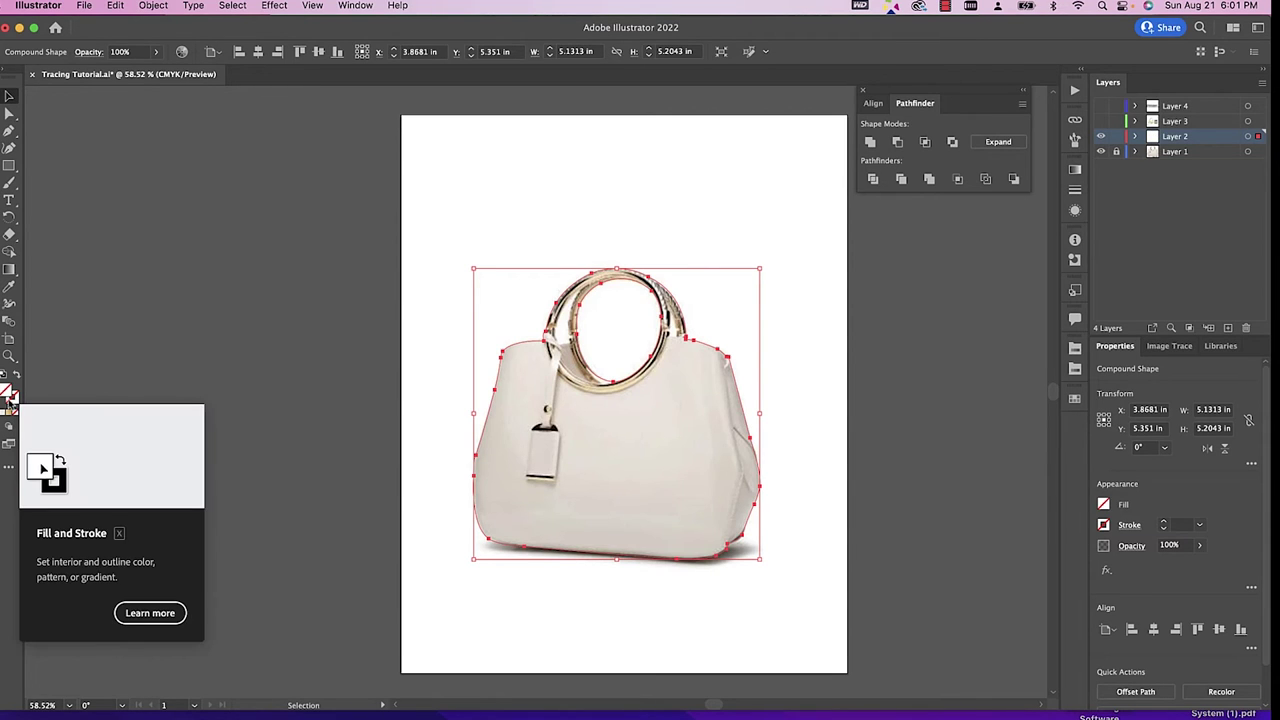
click(13, 398)
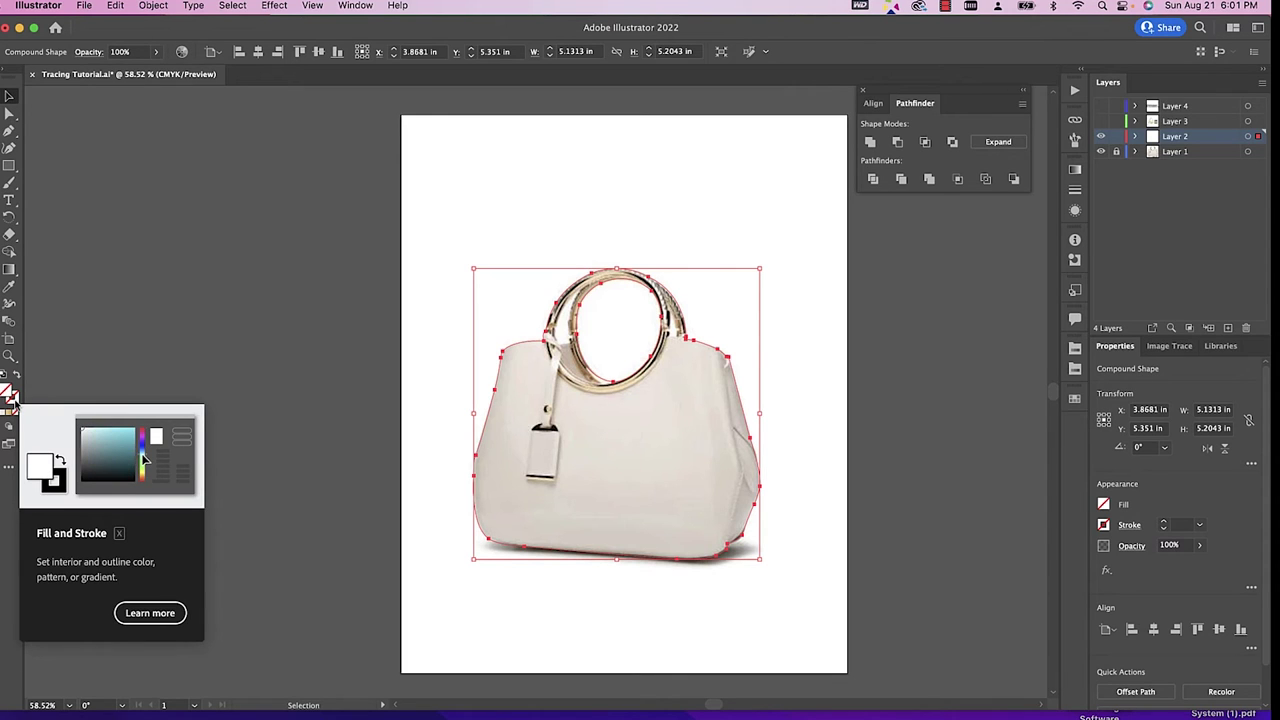
click(1074, 399)
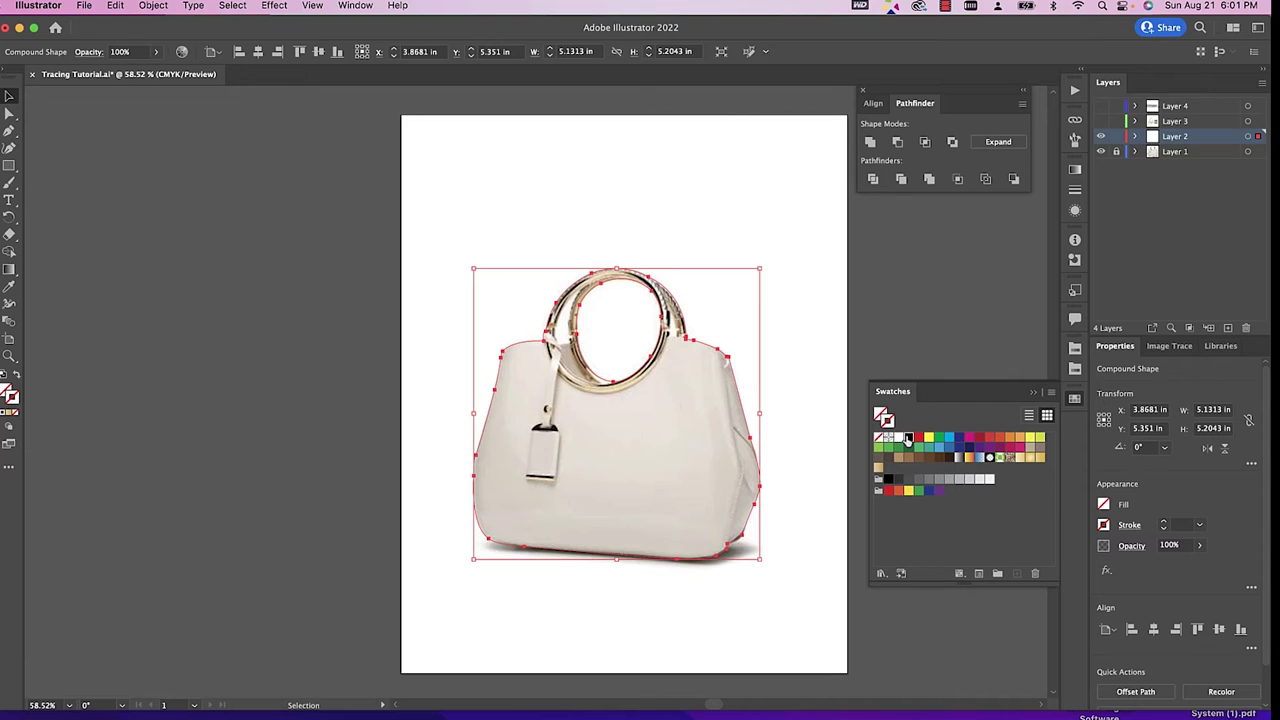
click(908, 438)
click(786, 318)
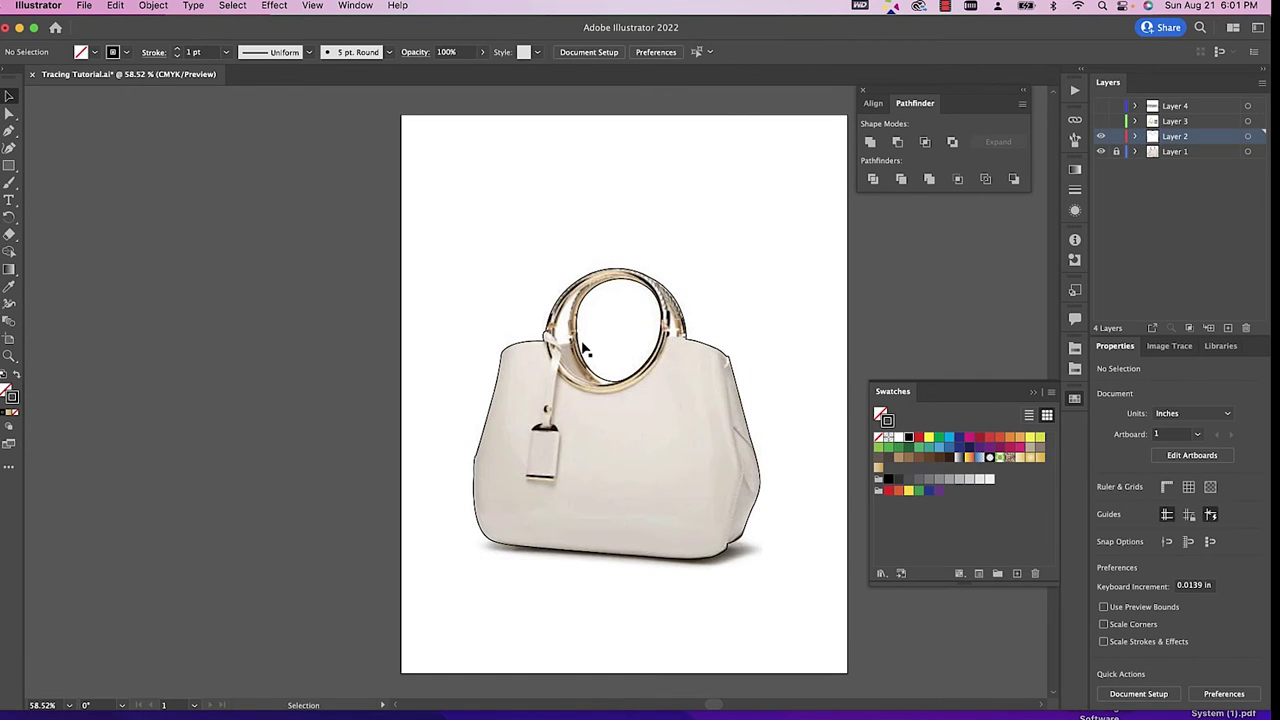
Trace the narrow gap between the two handle rings on the left side as a closed Pen tool path, and deselect it.
scroll(585, 348, up, 2)
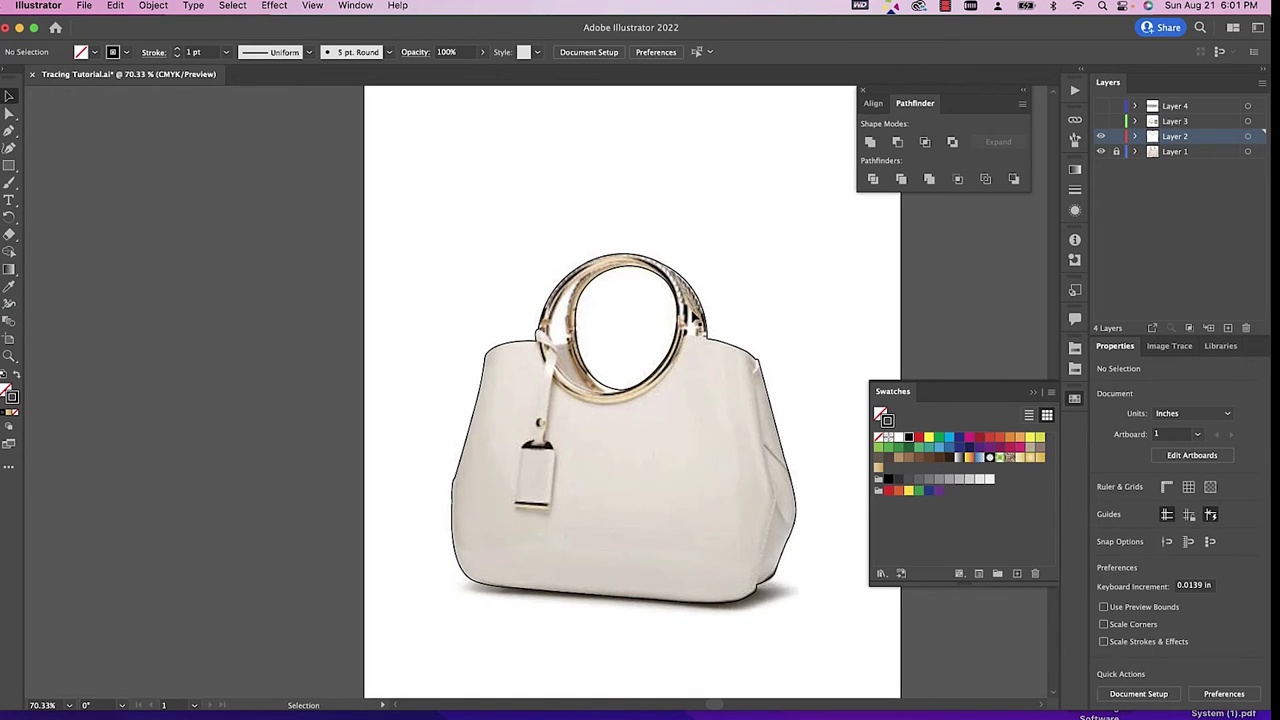
scroll(690, 315, up, 5)
key(p)
click(512, 187)
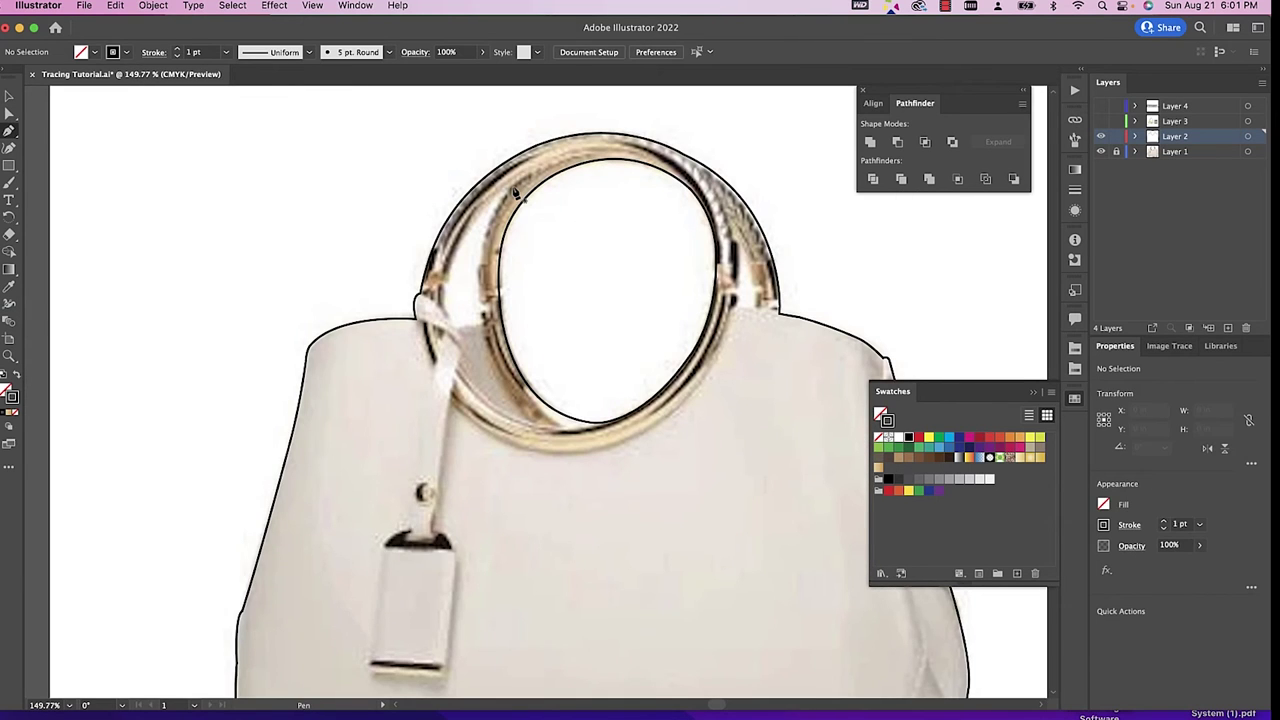
drag(453, 326, 428, 307)
click(488, 322)
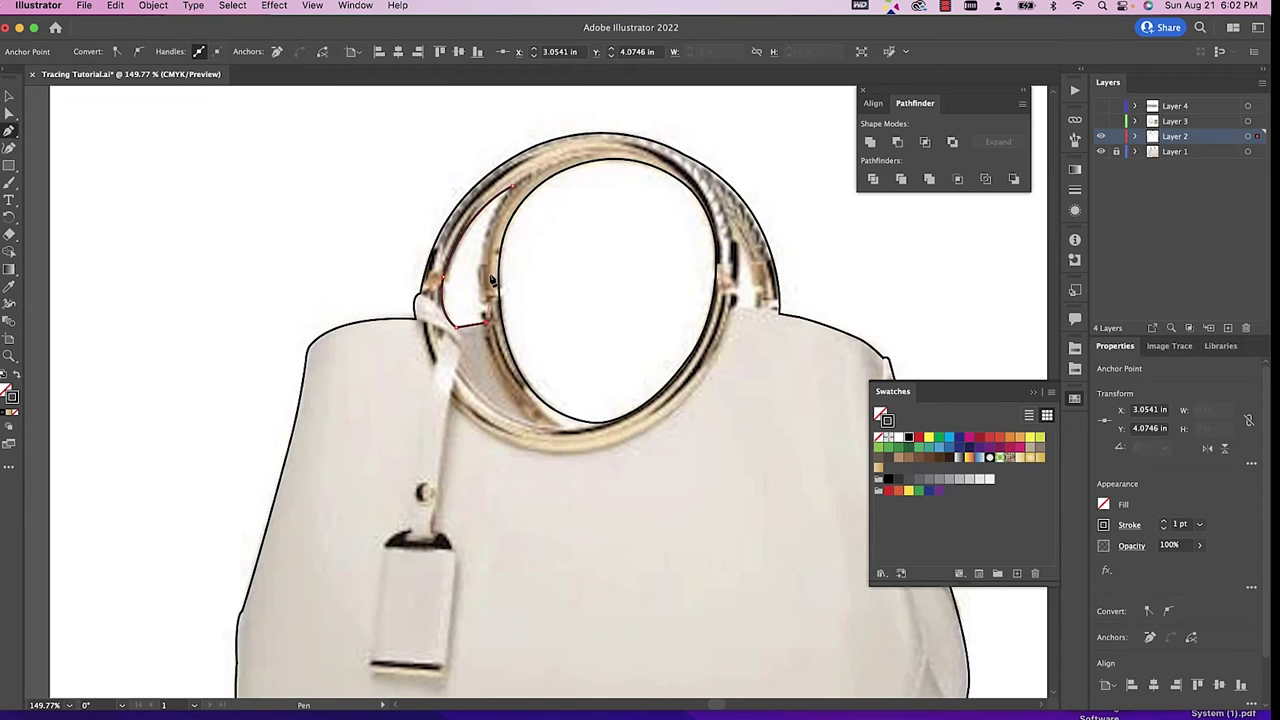
drag(485, 249, 478, 289)
click(508, 186)
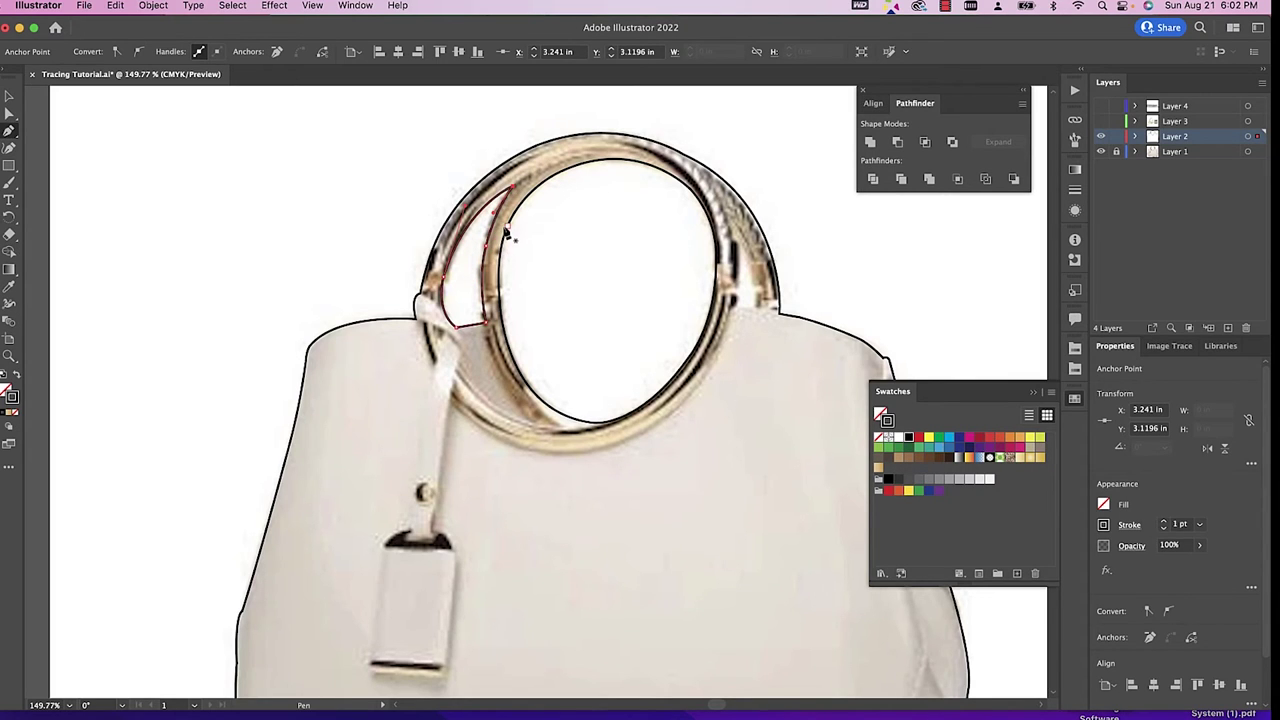
key(v)
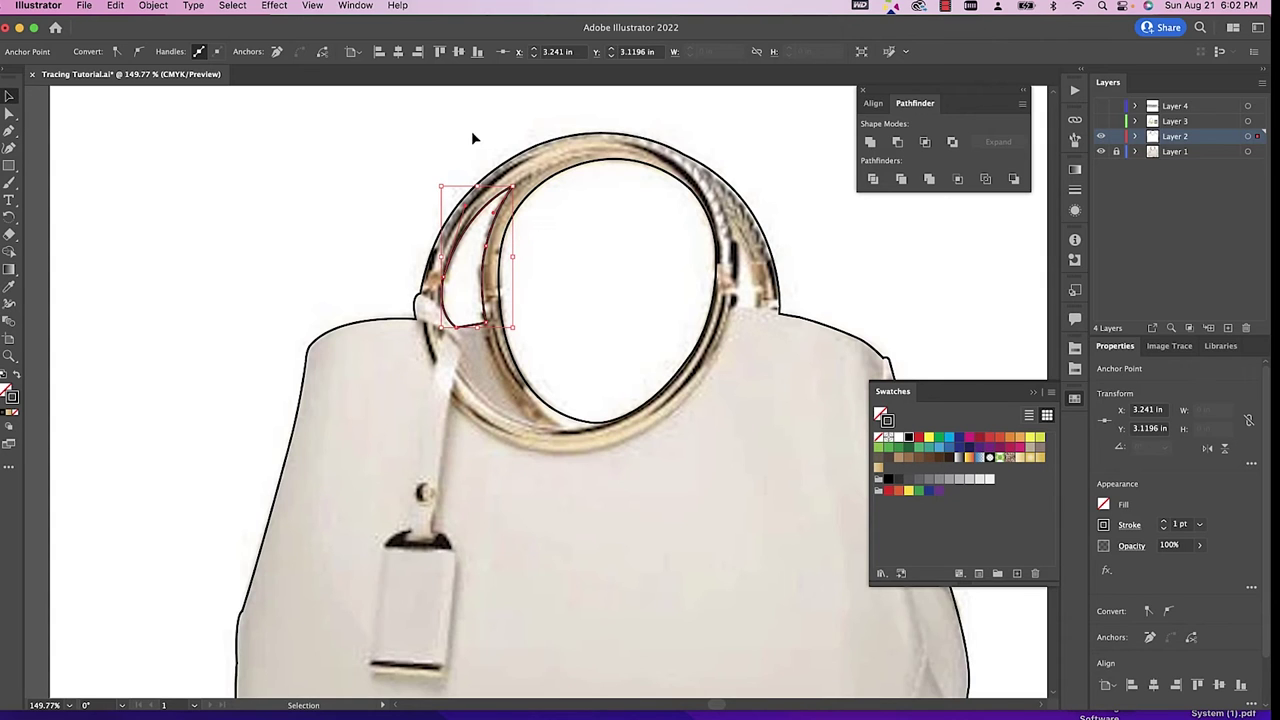
click(365, 159)
Trace the small gap between the handle rings on the right side as a closed Pen tool path, and deselect it.
scroll(370, 150, right, 3)
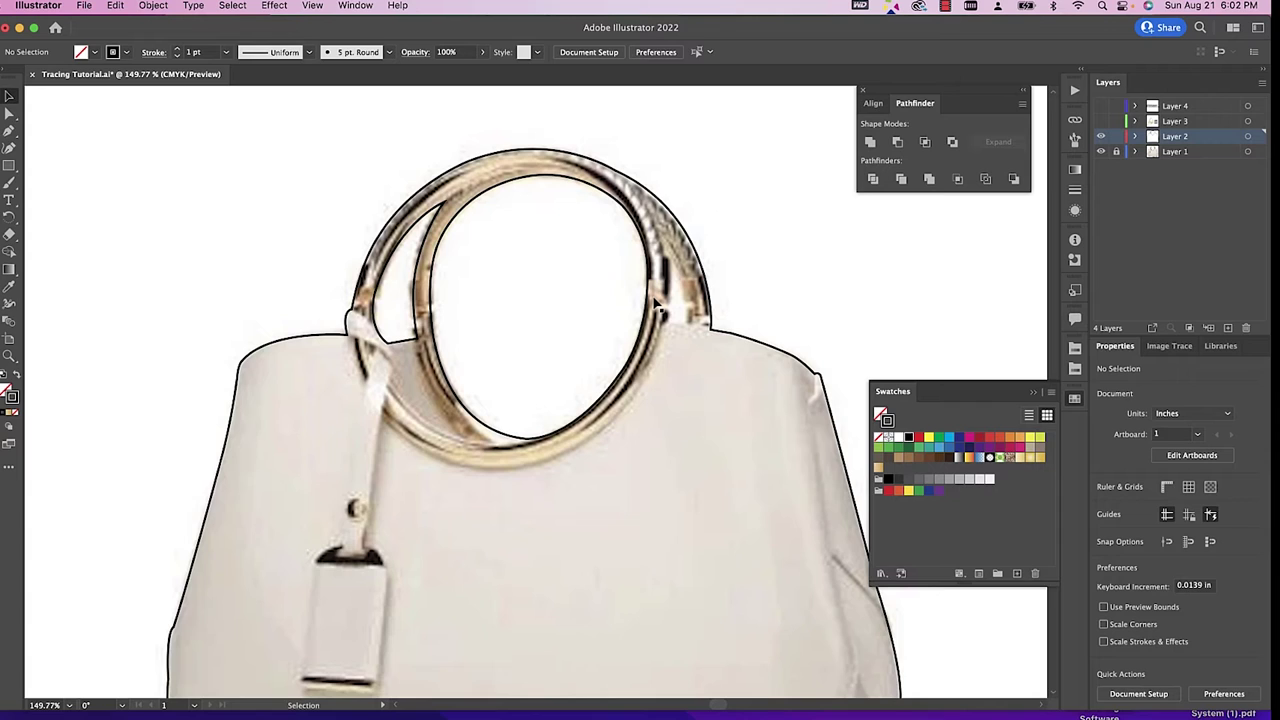
key(p)
click(663, 262)
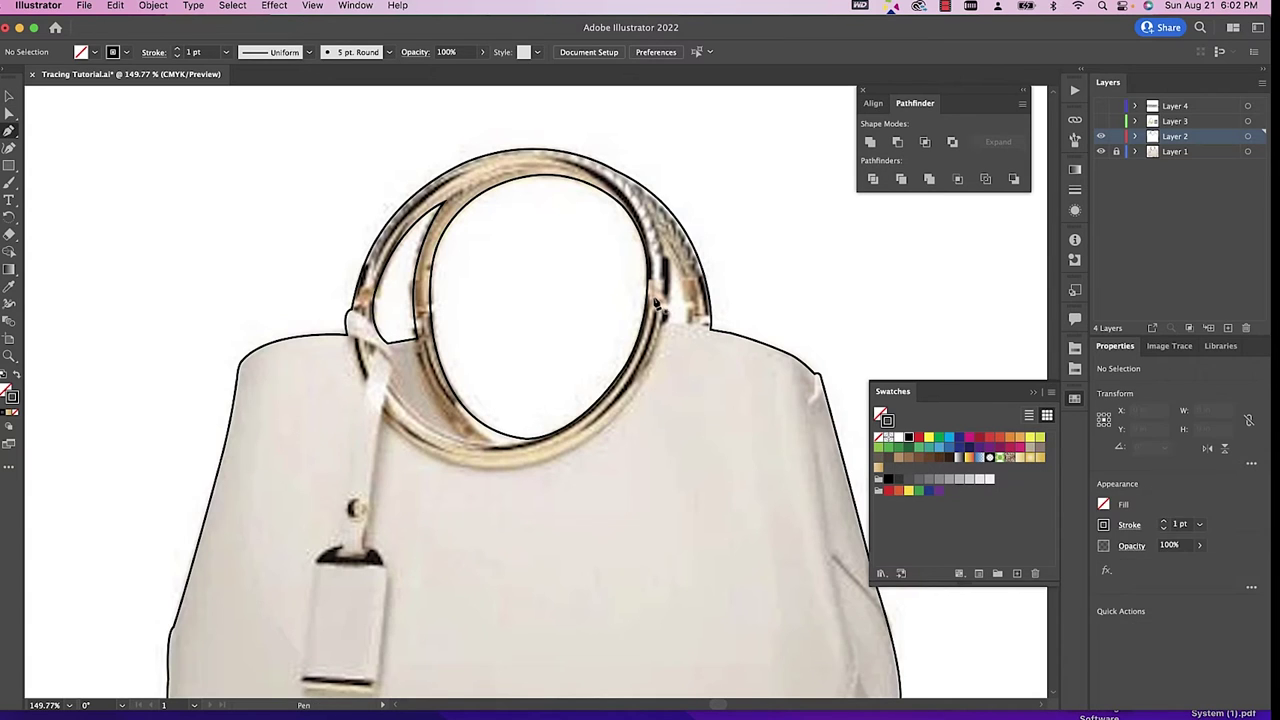
drag(685, 370, 685, 373)
click(689, 327)
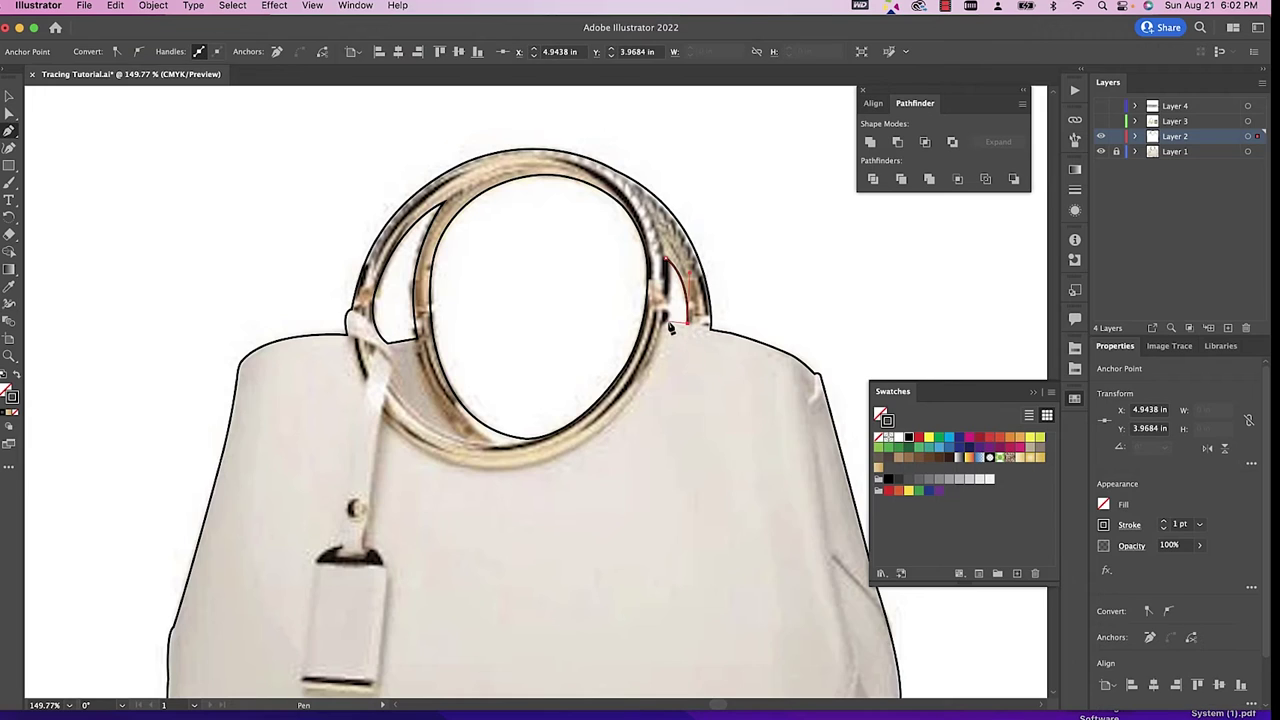
click(669, 323)
click(667, 265)
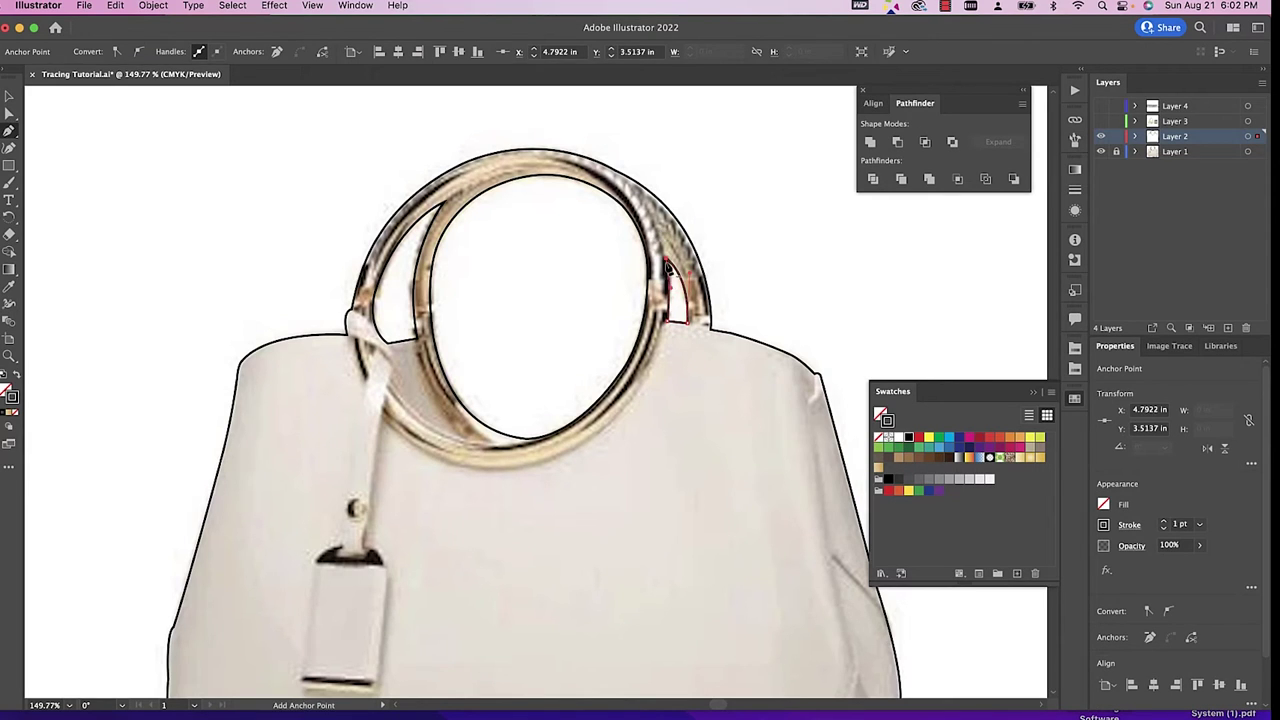
key(v)
click(776, 222)
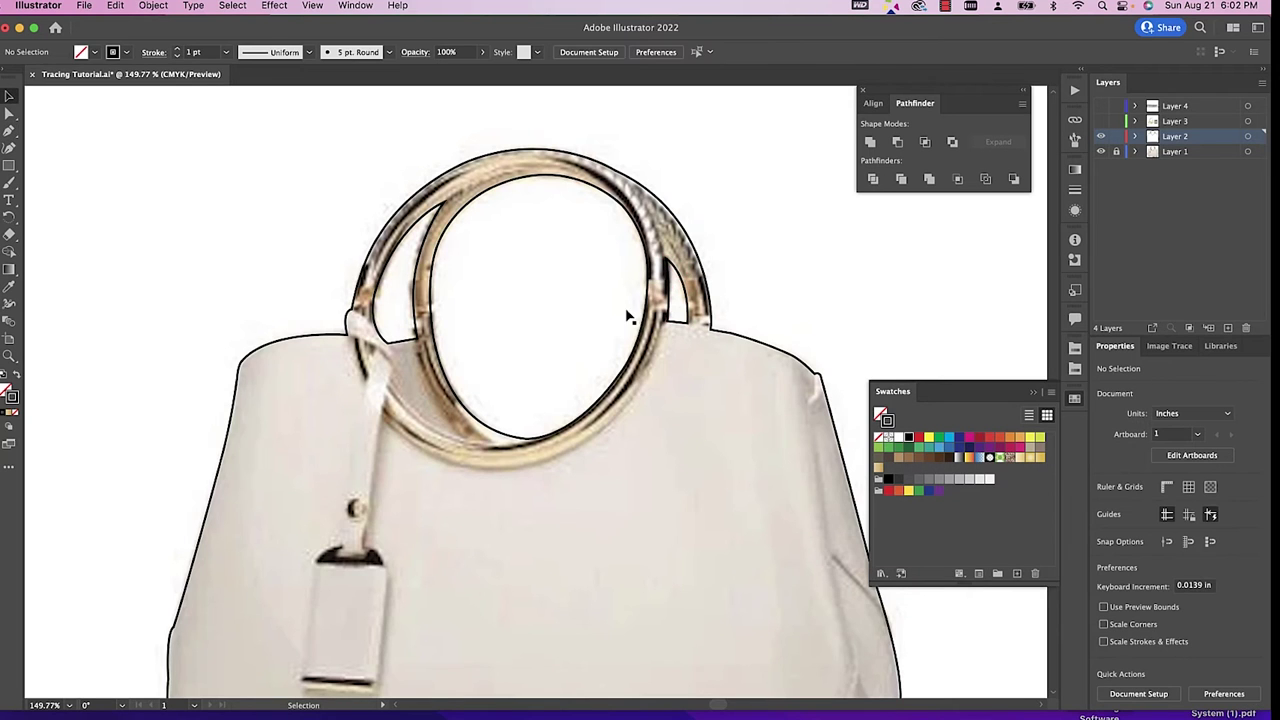
Fill the bag shape with the beige sampled from the bag photo using the Eyedropper.
scroll(676, 284, down, 2)
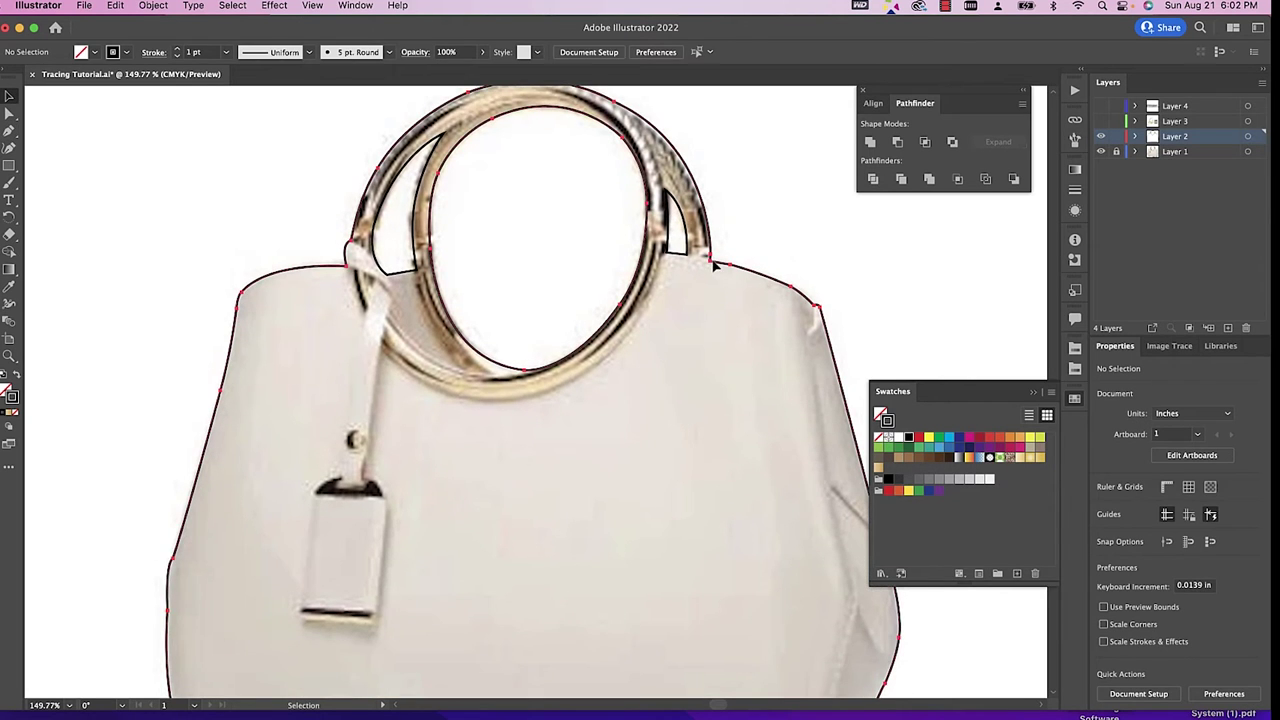
click(705, 268)
key(i)
click(660, 377)
key(v)
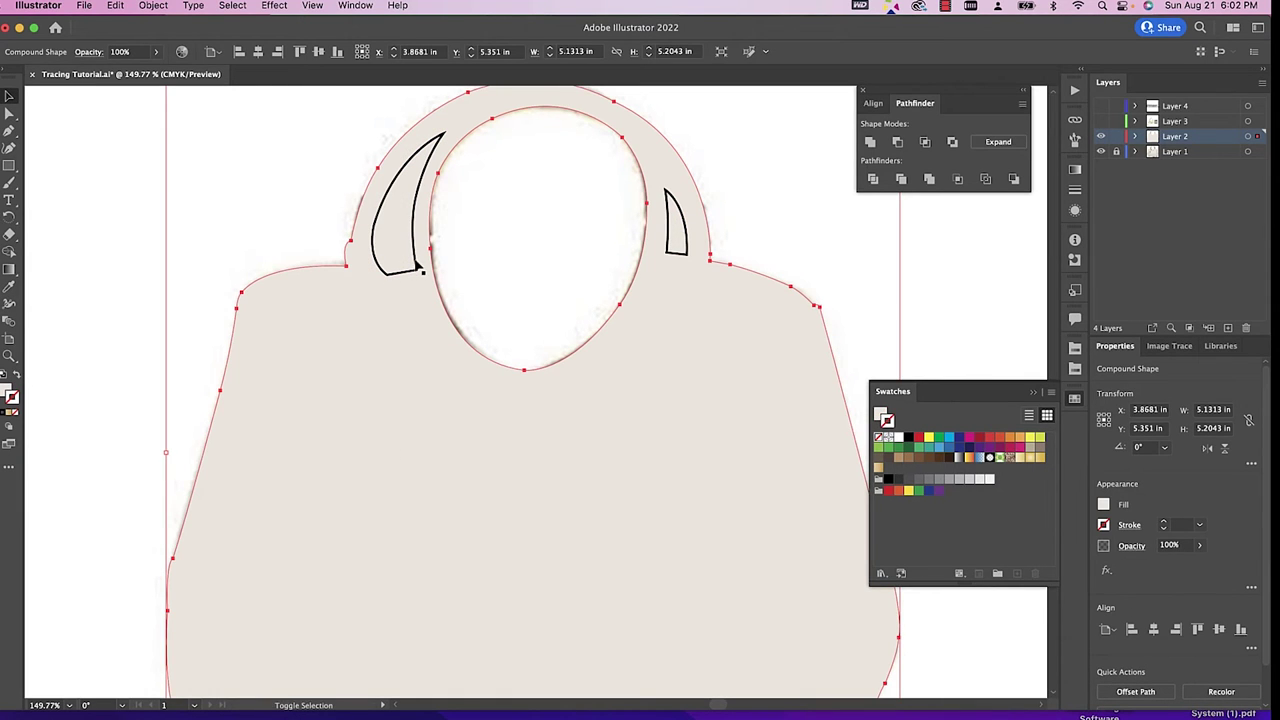
Cut both traced side gaps of the handles out of the bag shape with the Pathfinder's Minus Front, and deselect it.
shift+click(413, 241)
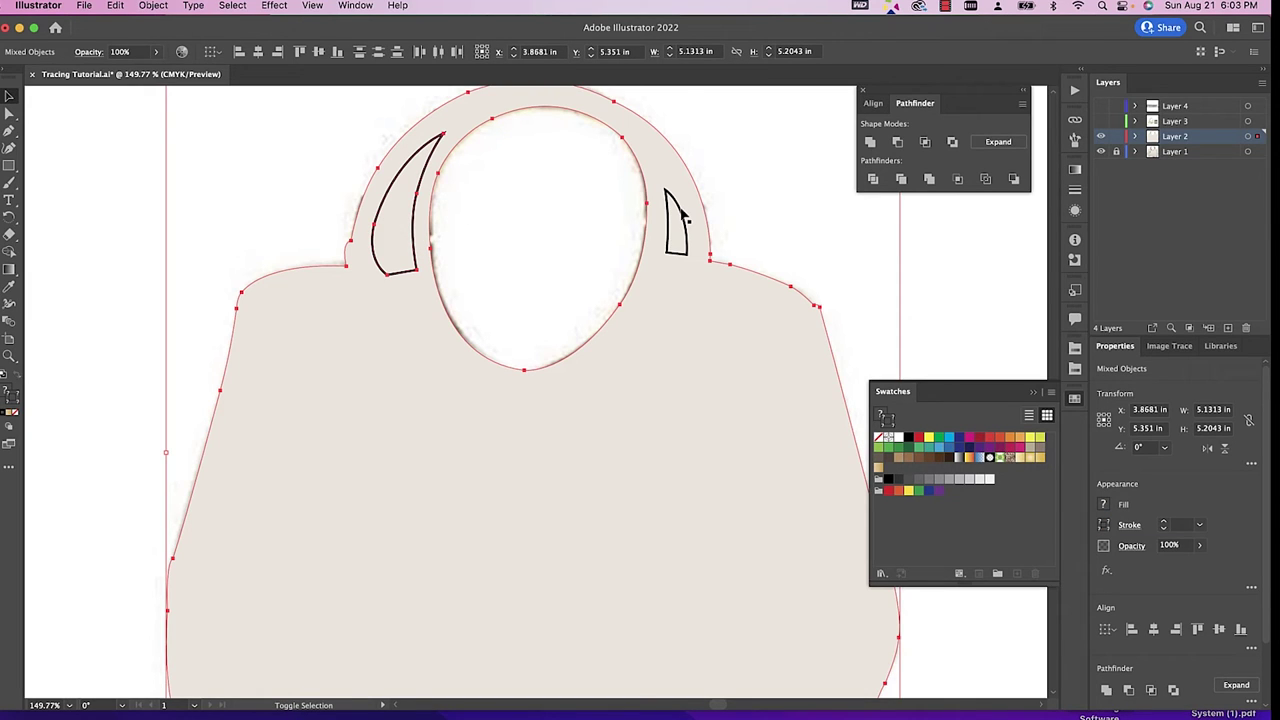
click(898, 143)
key(super+shift+a)
key(super+0)
scroll(730, 242, up, 5)
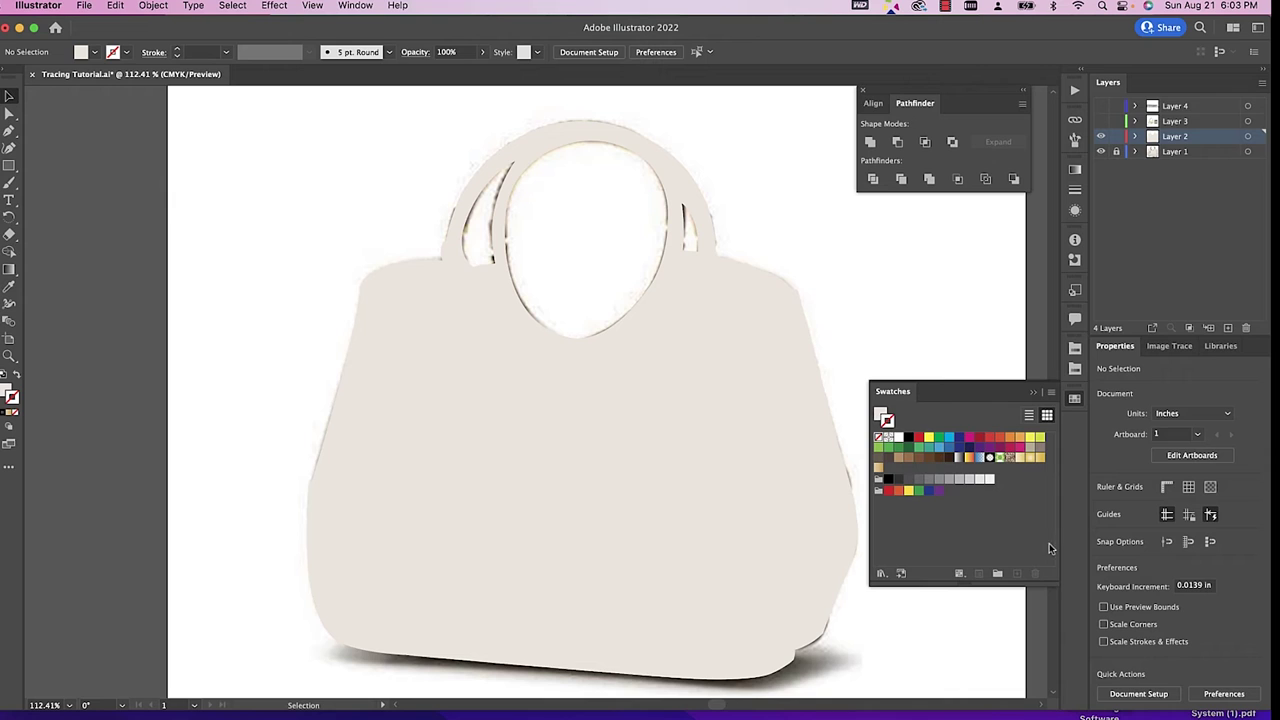
Turn the bag shape back into an unfilled outline with a 1 pt black stroke, deselect it, and dismiss the color picker.
click(583, 349)
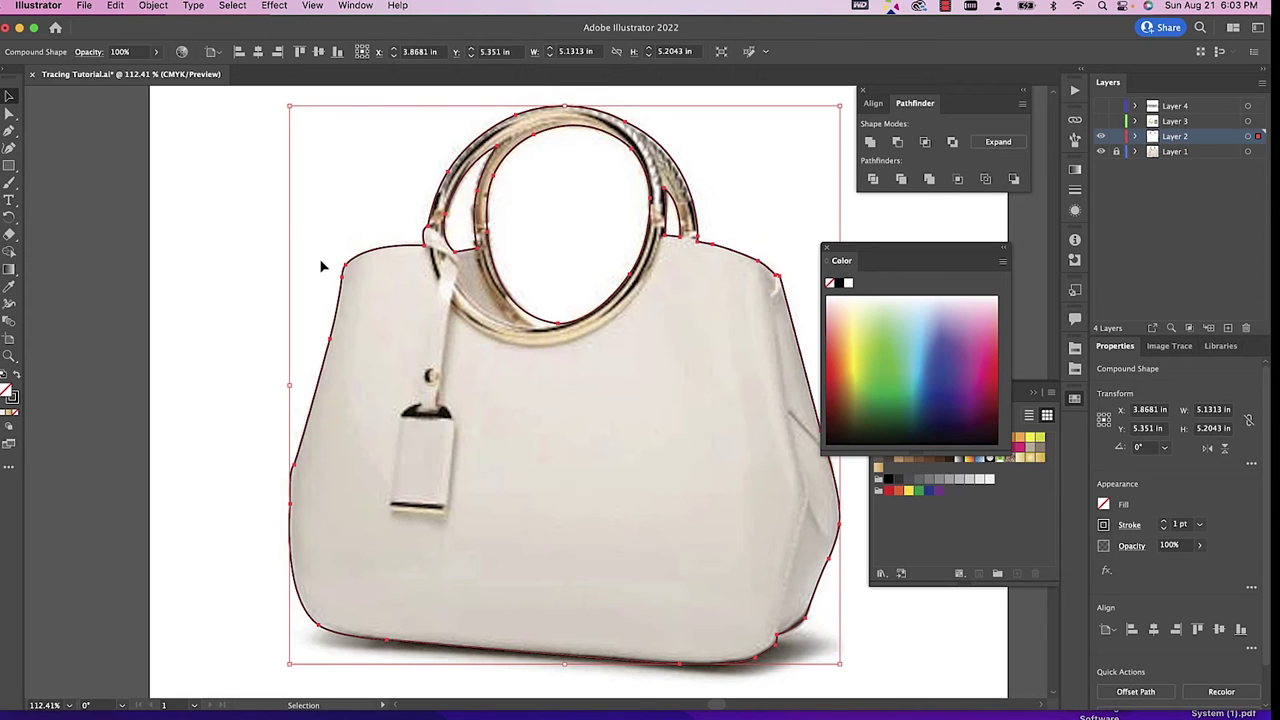
click(317, 229)
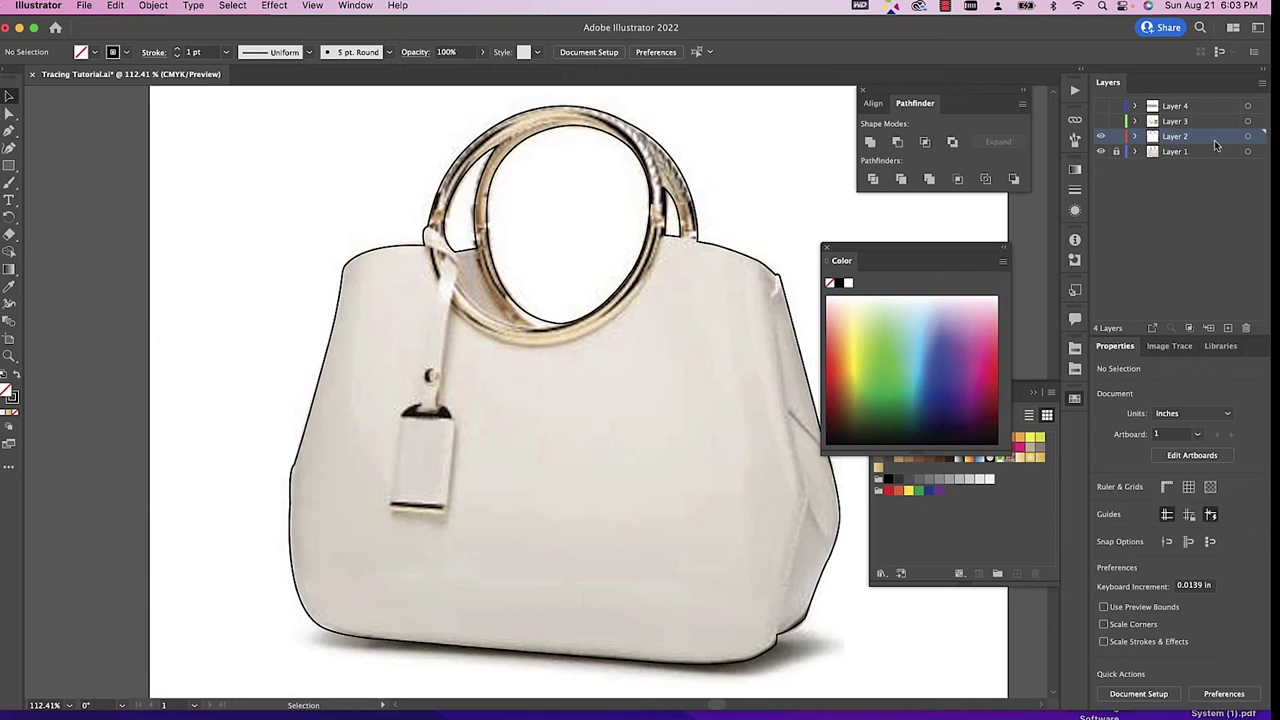
click(826, 248)
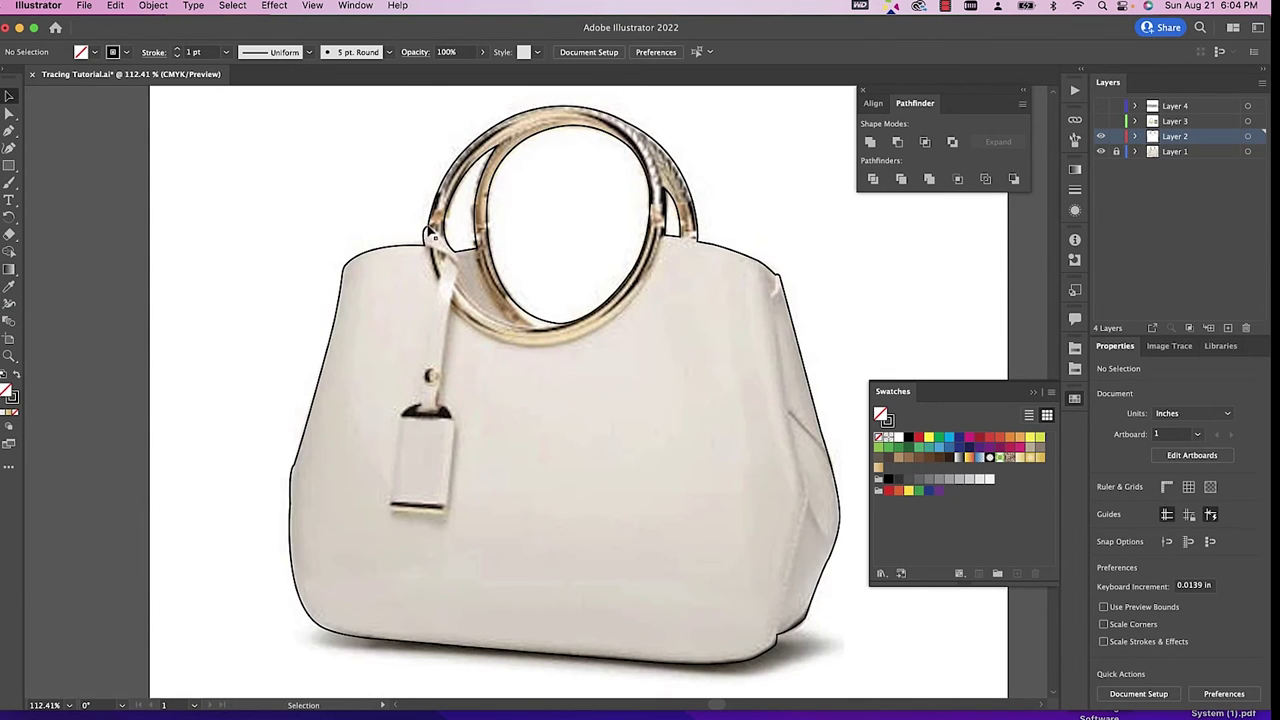
Activate the Ellipse tool, create a new layer above Layer 2, and lock Layer 2.
scroll(404, 486, down, 1)
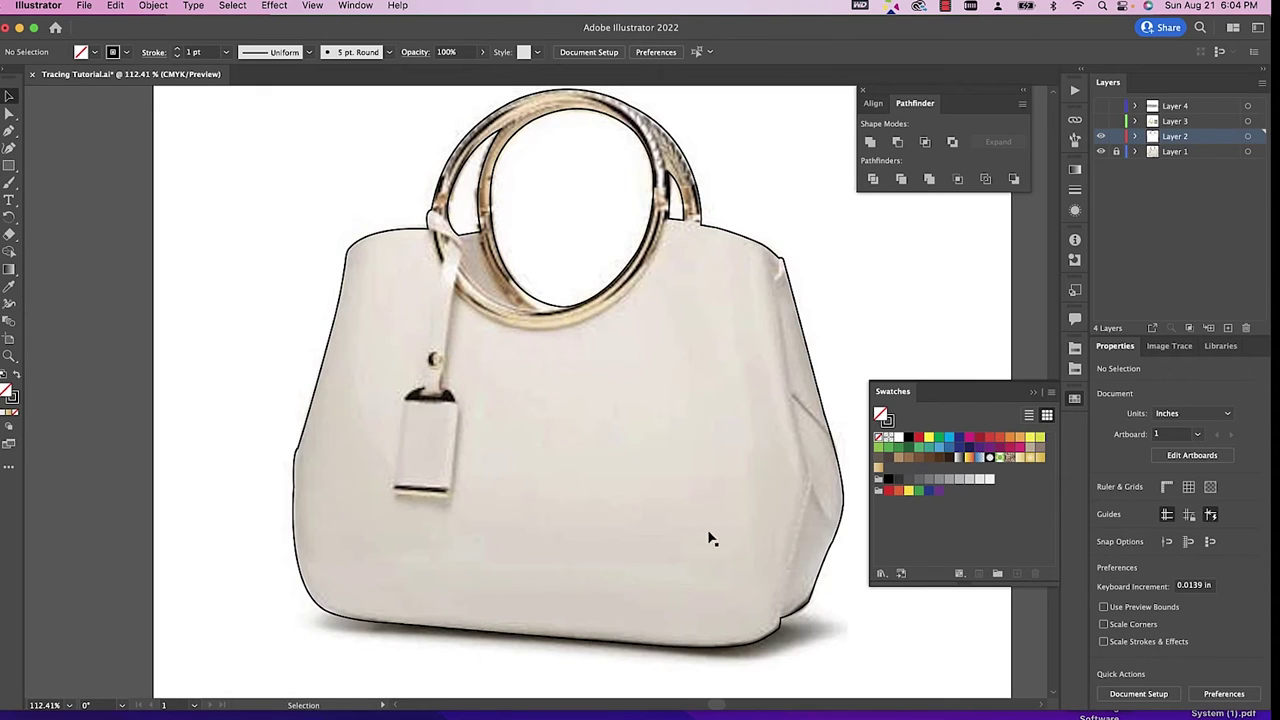
scroll(779, 275, up, 2)
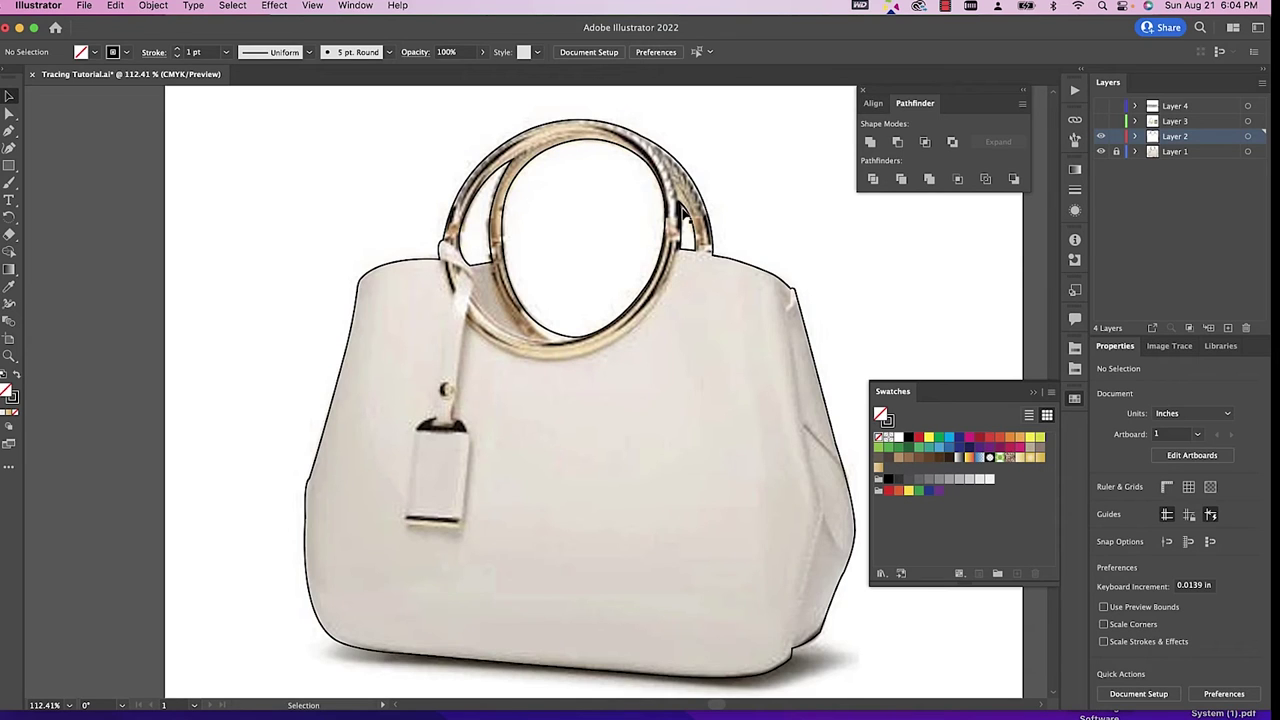
key(m)
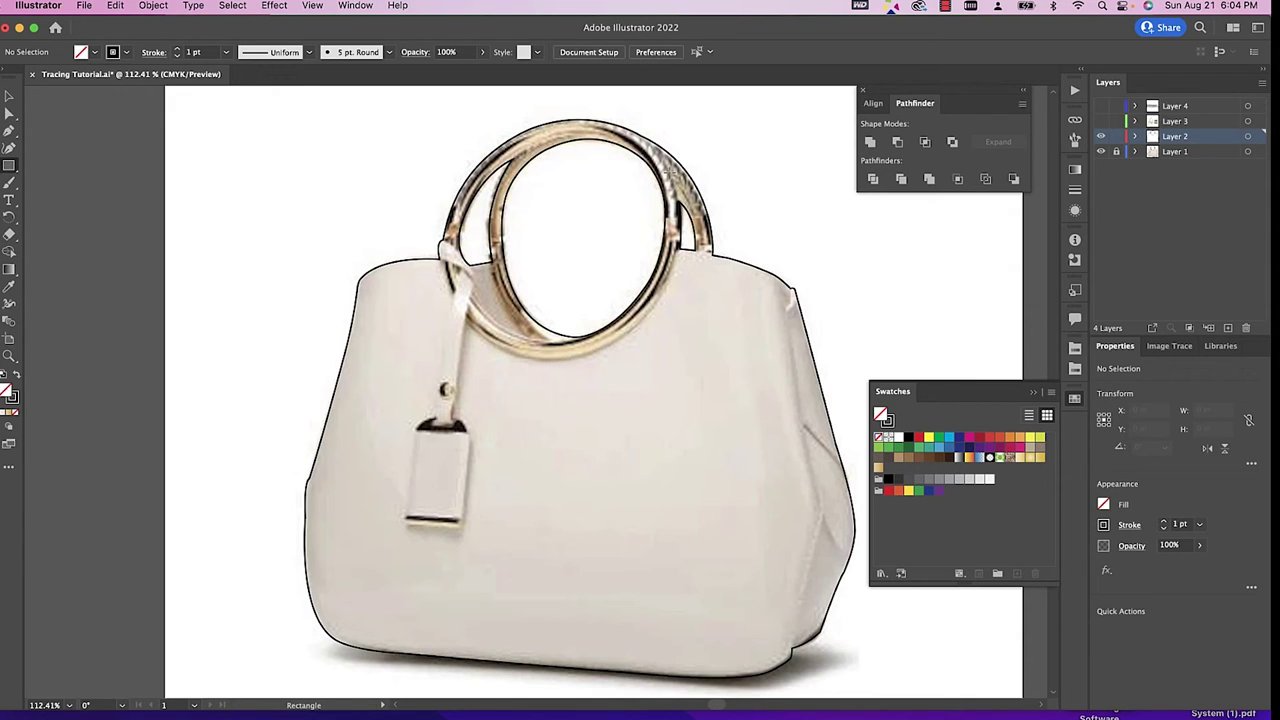
click(9, 166)
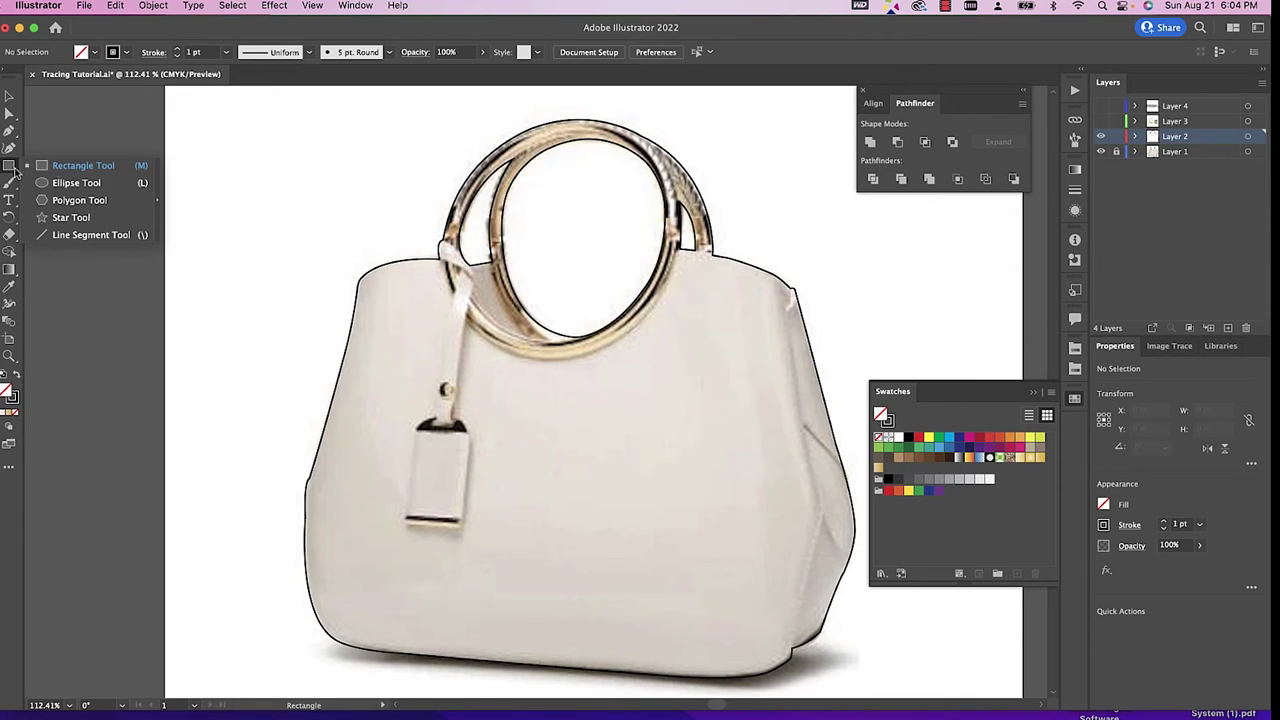
click(80, 184)
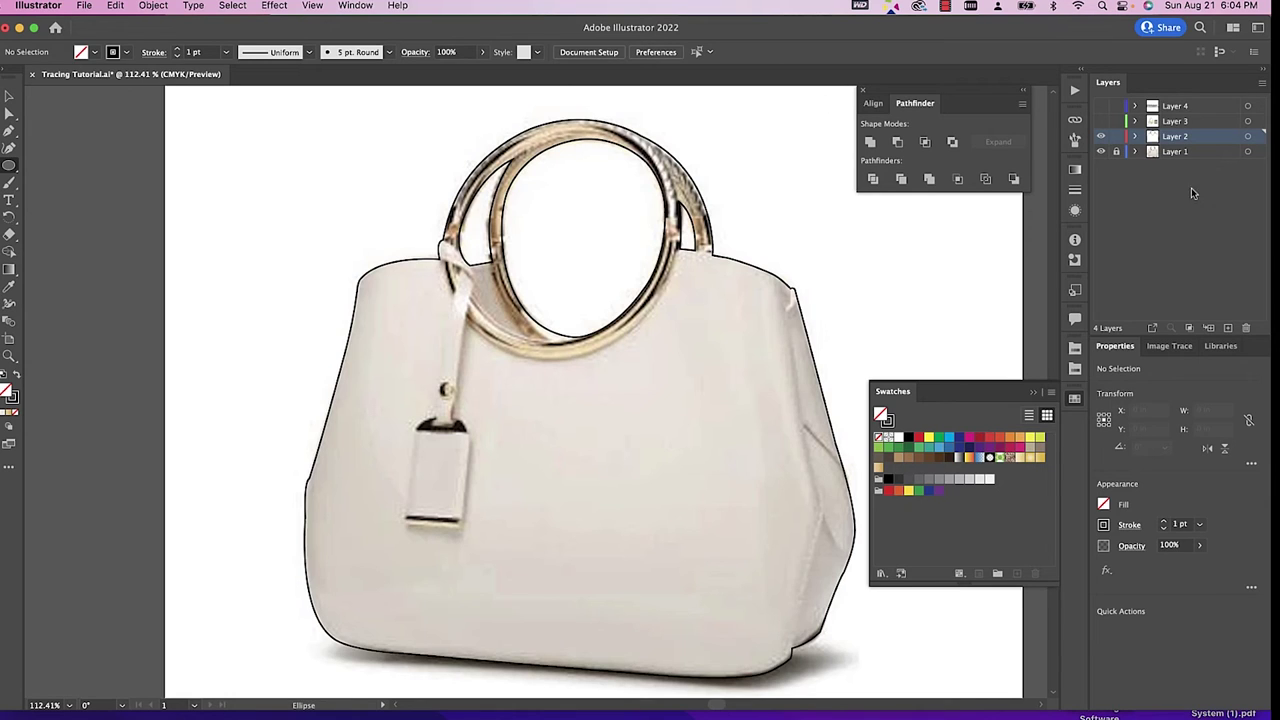
click(1228, 327)
click(1116, 166)
Draw an ellipse over the front handle ring and resize it to about 2.22 by 2.21 in to match the ring's outer edge.
drag(476, 143, 673, 357)
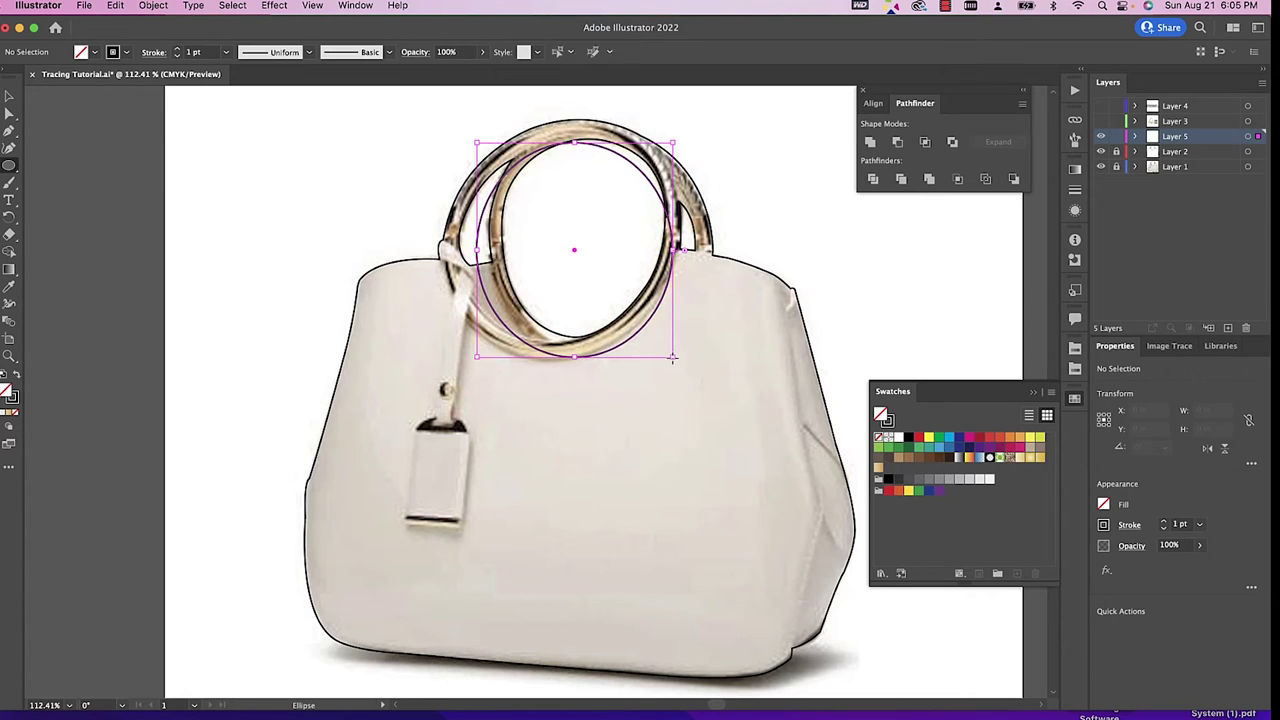
key(v)
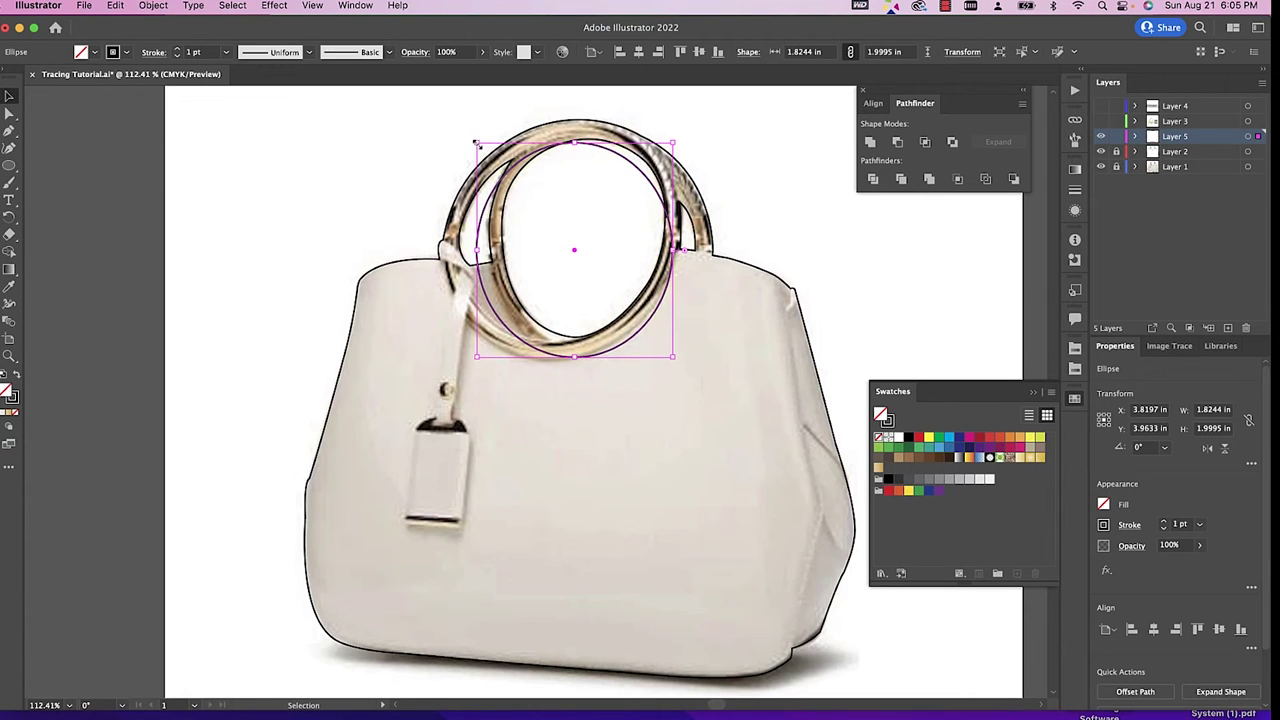
drag(467, 142, 443, 134)
drag(672, 134, 713, 119)
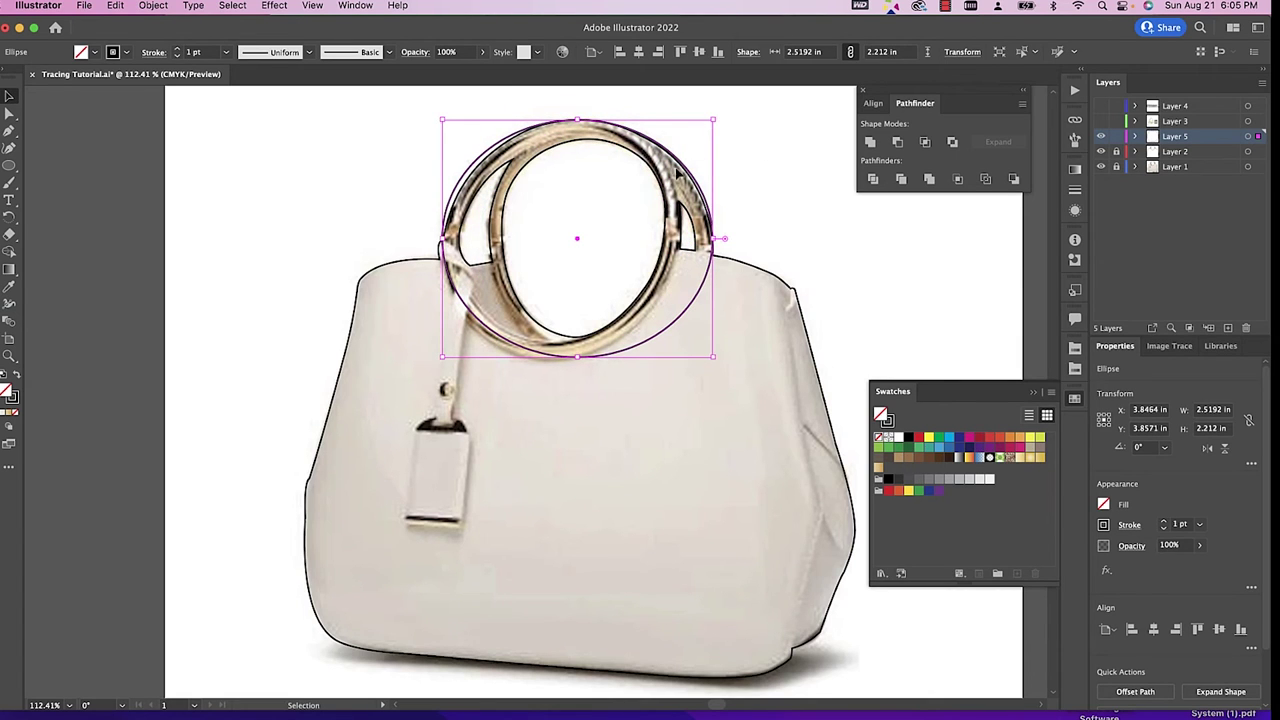
key(a)
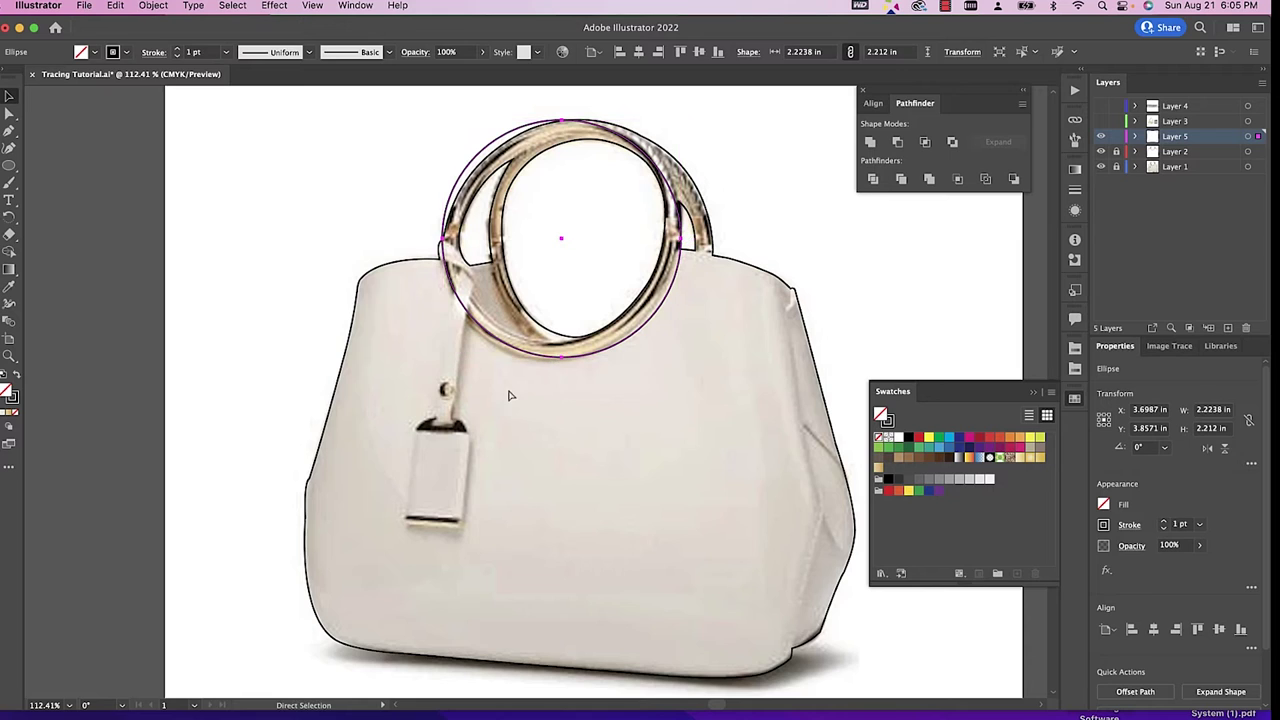
drag(722, 239, 684, 240)
Move the ellipse's right anchor slightly up and its top anchor slightly right to follow the front handle ring's outer edge.
key(v)
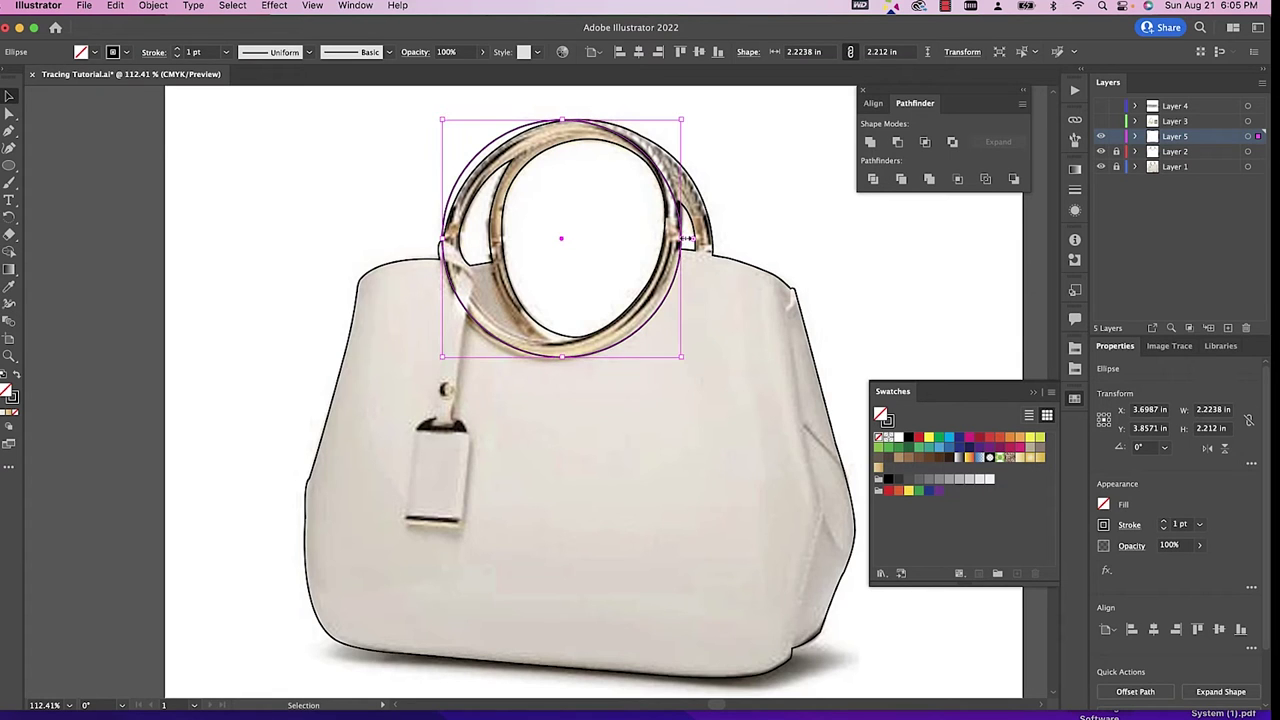
key(a)
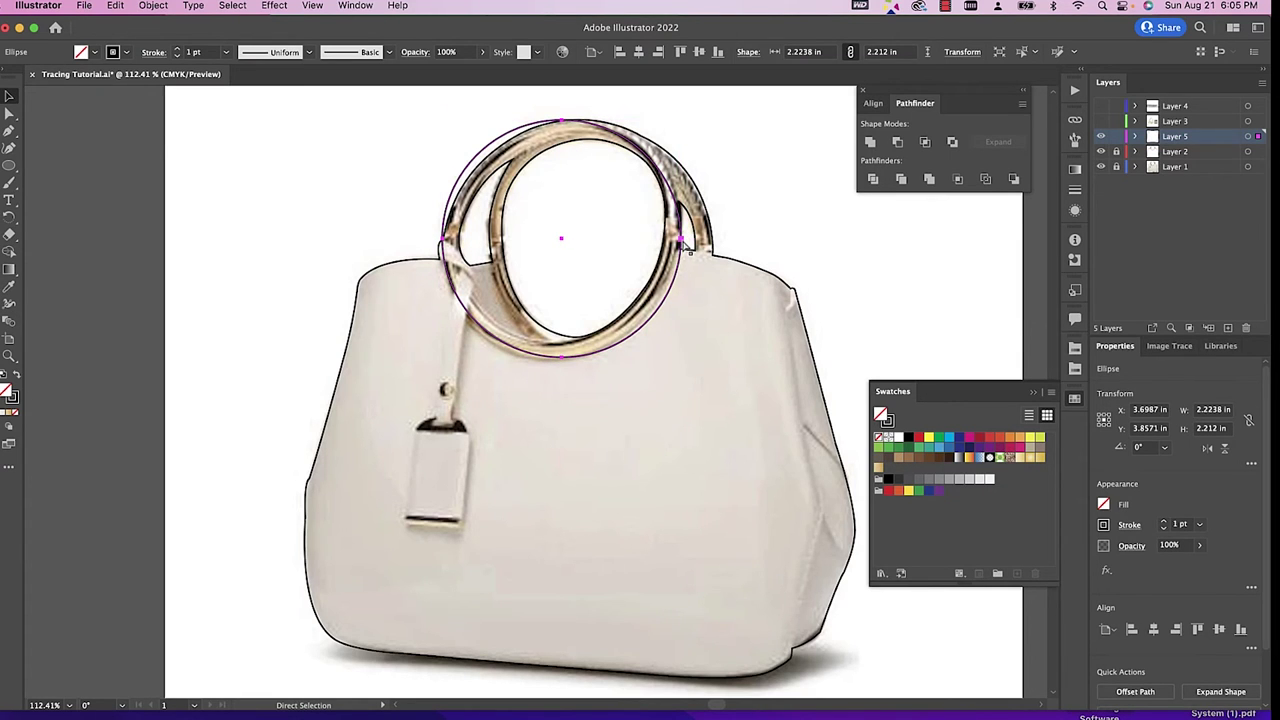
click(683, 243)
drag(683, 243, 680, 216)
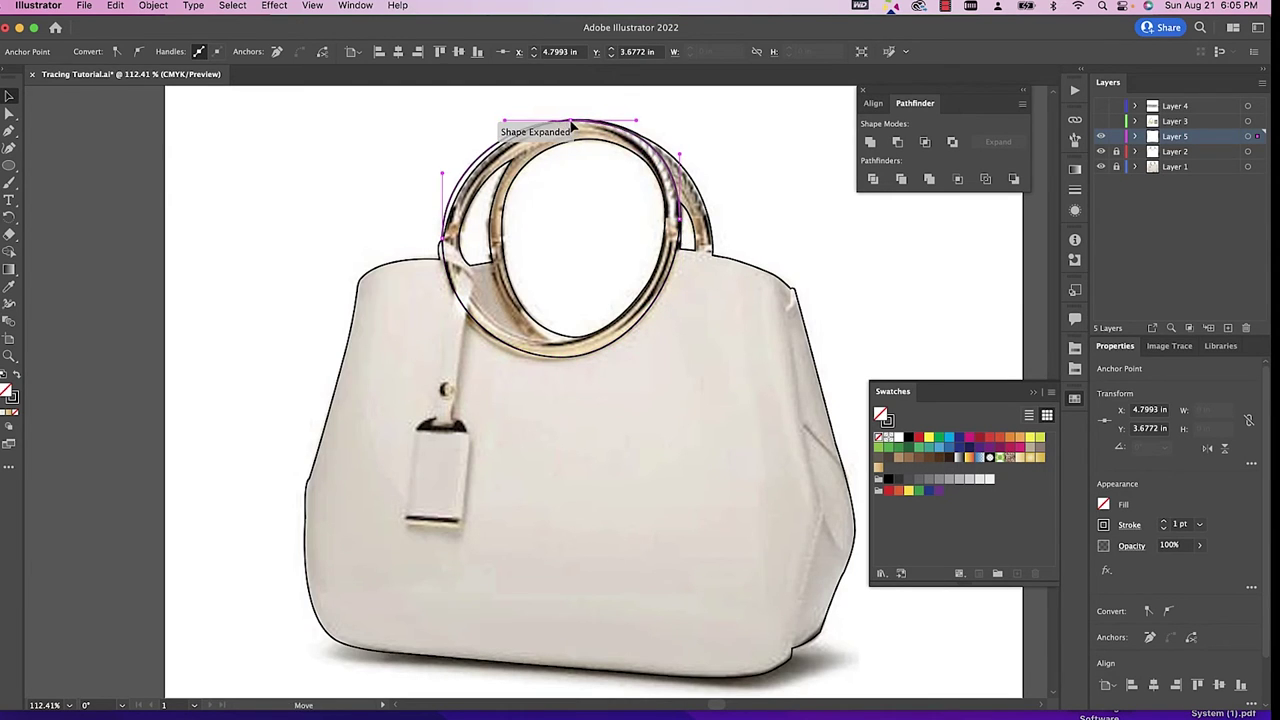
key(v)
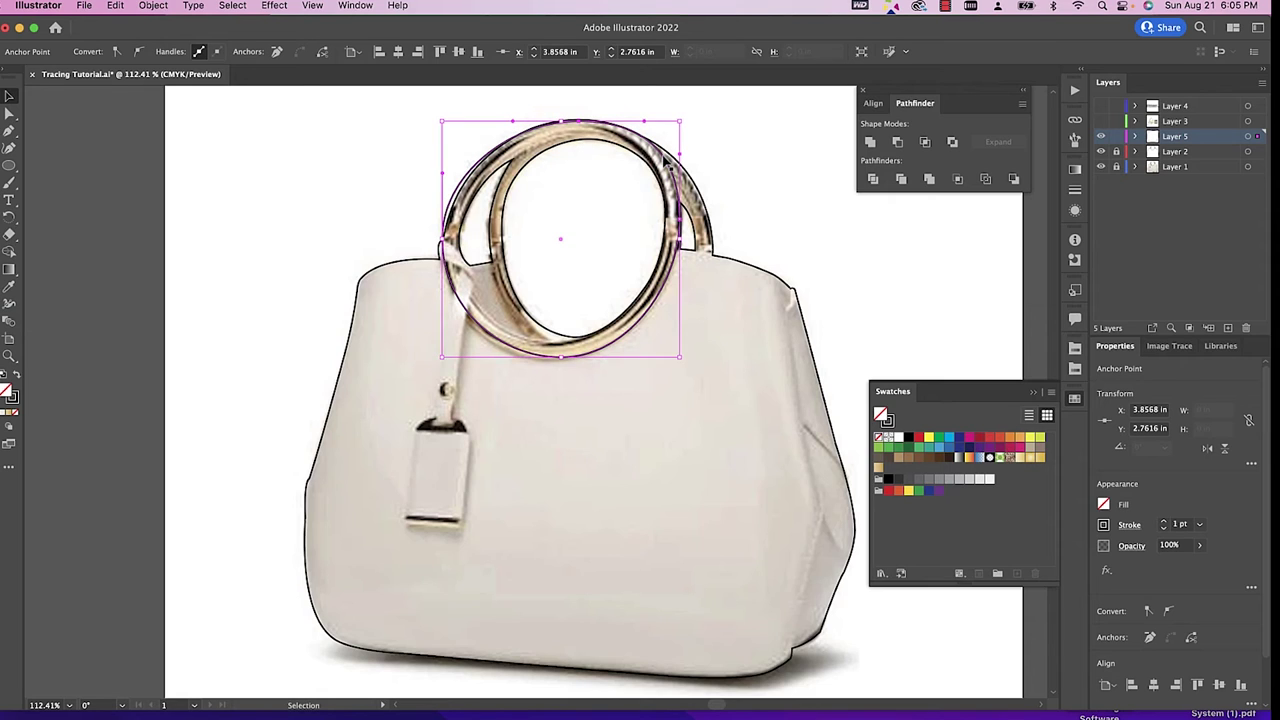
Add an anchor point on the ellipse's upper-right curve and adjust it to fit the front ring's outer edge.
key(plus)
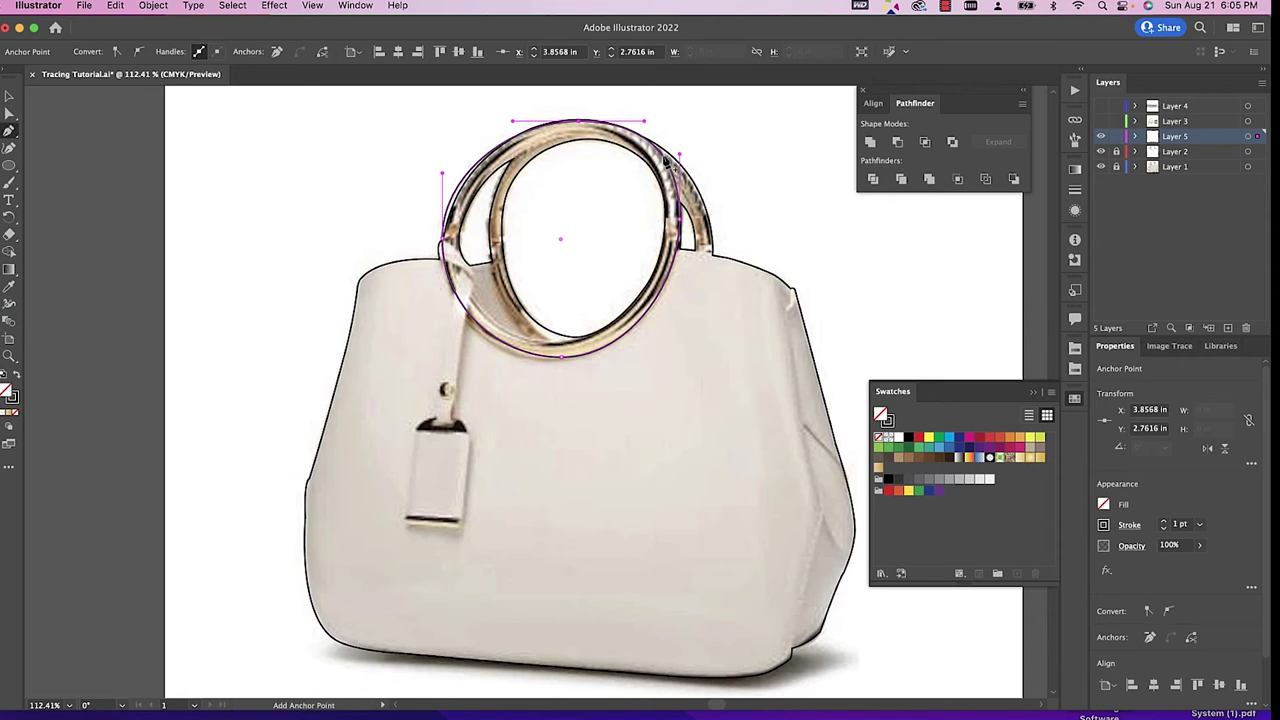
key(p)
click(650, 134)
key(super)
drag(668, 163, 664, 168)
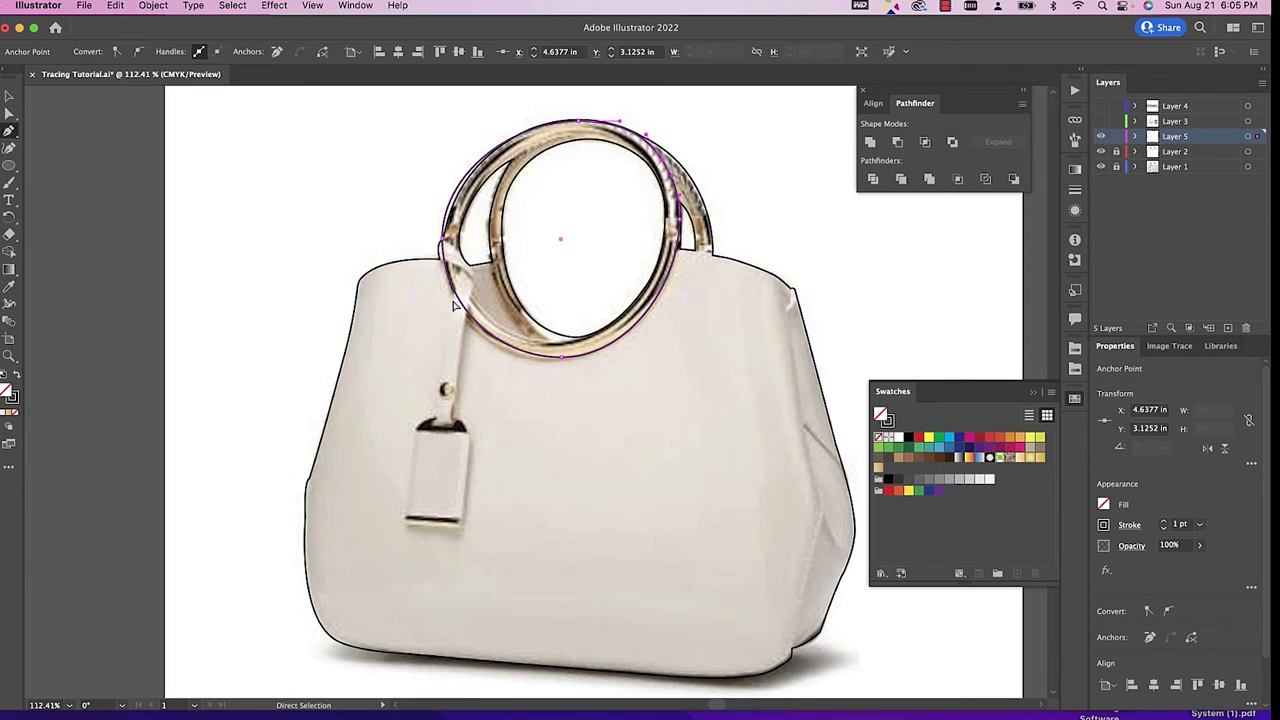
Fit the outline's left and bottom anchors to the front ring's outer edge, adding an adjusted anchor on the lower-left curve.
click(446, 245)
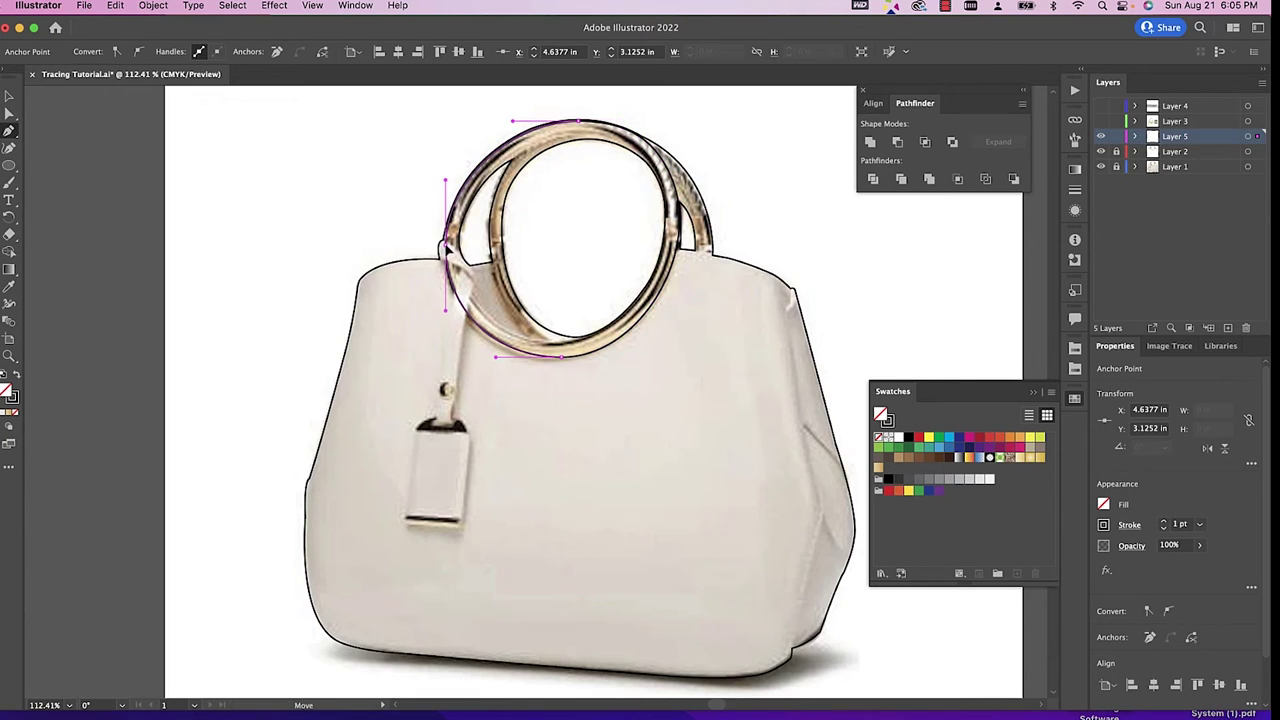
drag(447, 243, 444, 250)
click(487, 337)
key(super)
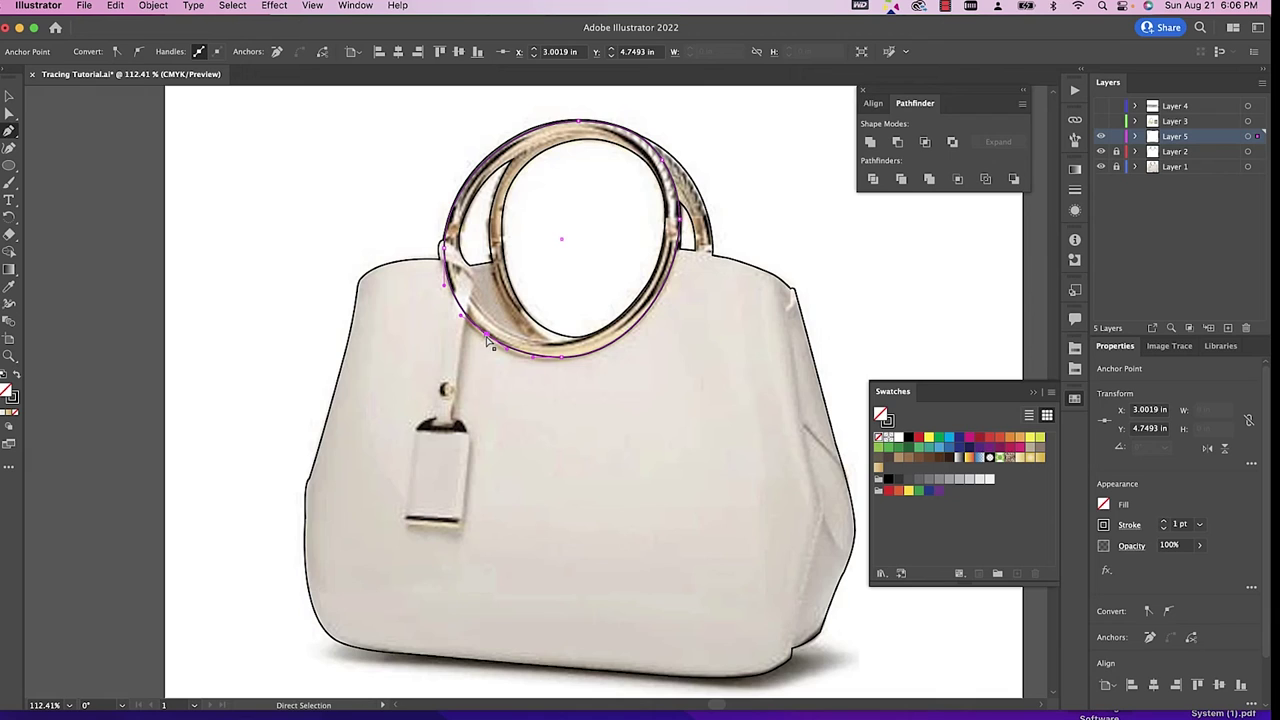
mouse_move(487, 340)
mouse_down()
mouse_move(452, 276)
mouse_move(485, 340)
mouse_up()
click(557, 359)
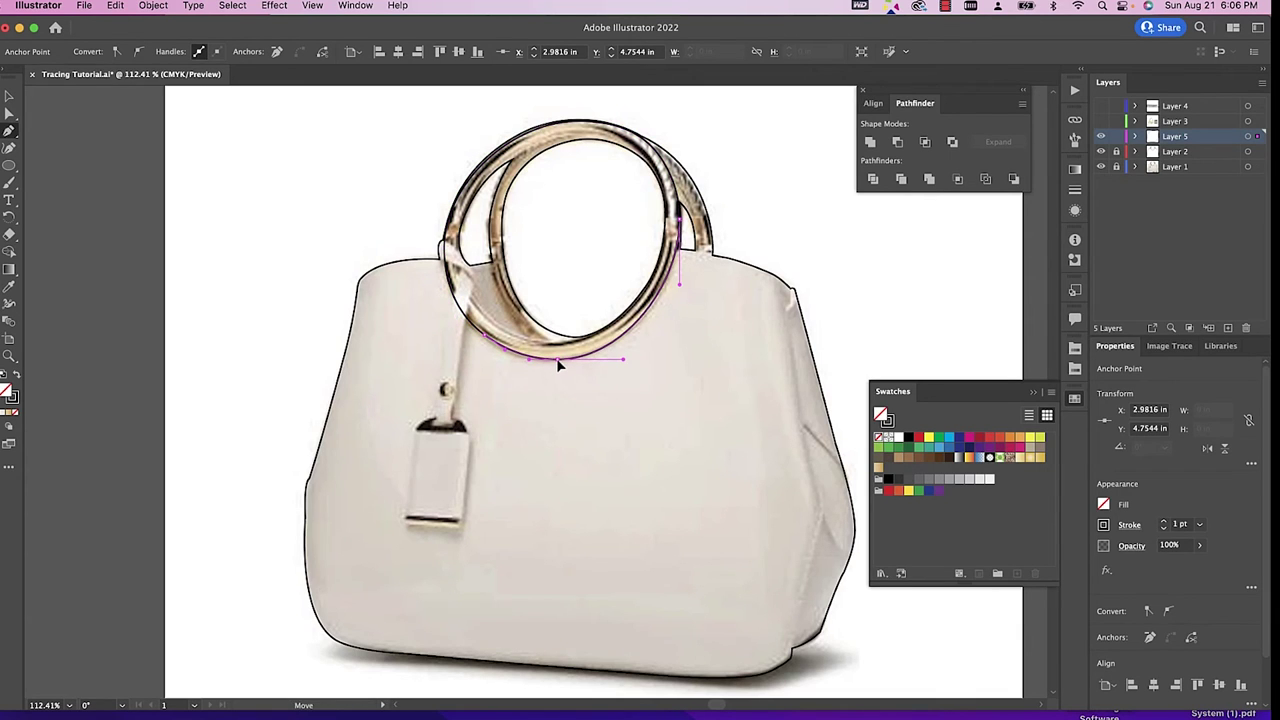
Deselect the ring outline and hide Layer 2, keeping it locked.
key(v)
key(super+shift+a)
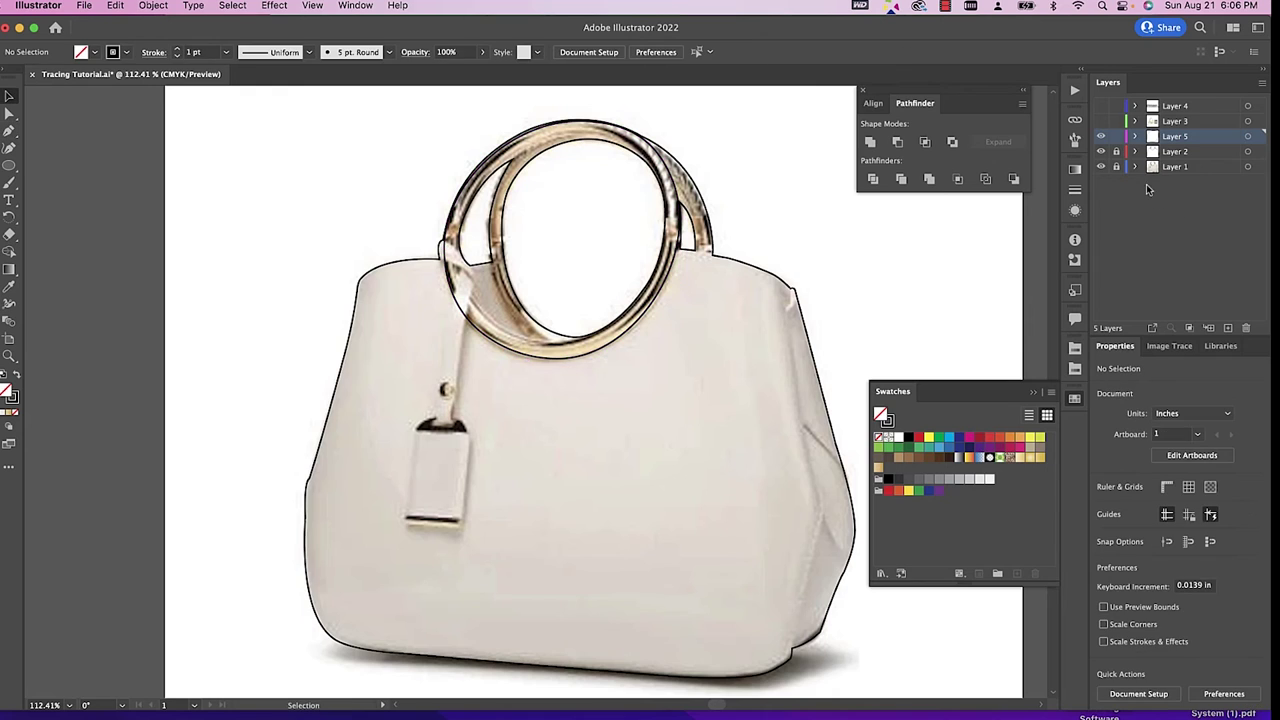
click(1115, 151)
click(1101, 151)
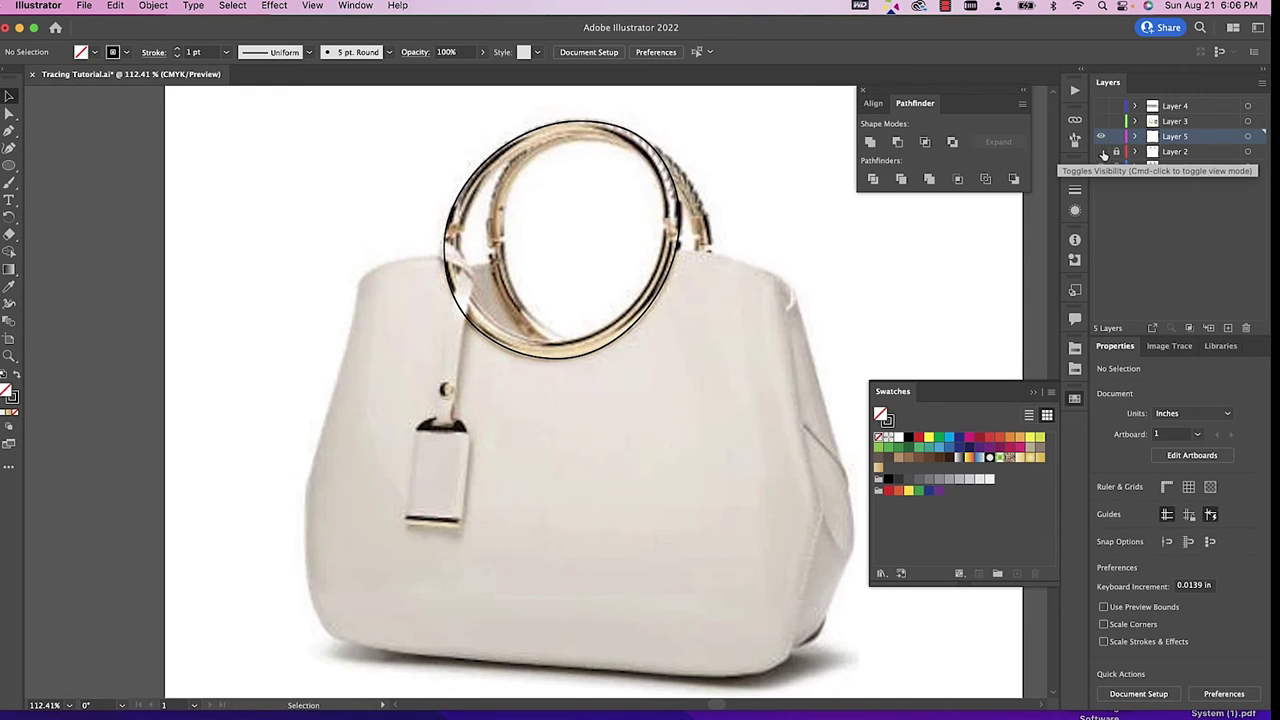
Add an anchor point on the ring outline's lower-right curve and adjust it and the bottom anchor's handle to the ring's edge.
click(667, 287)
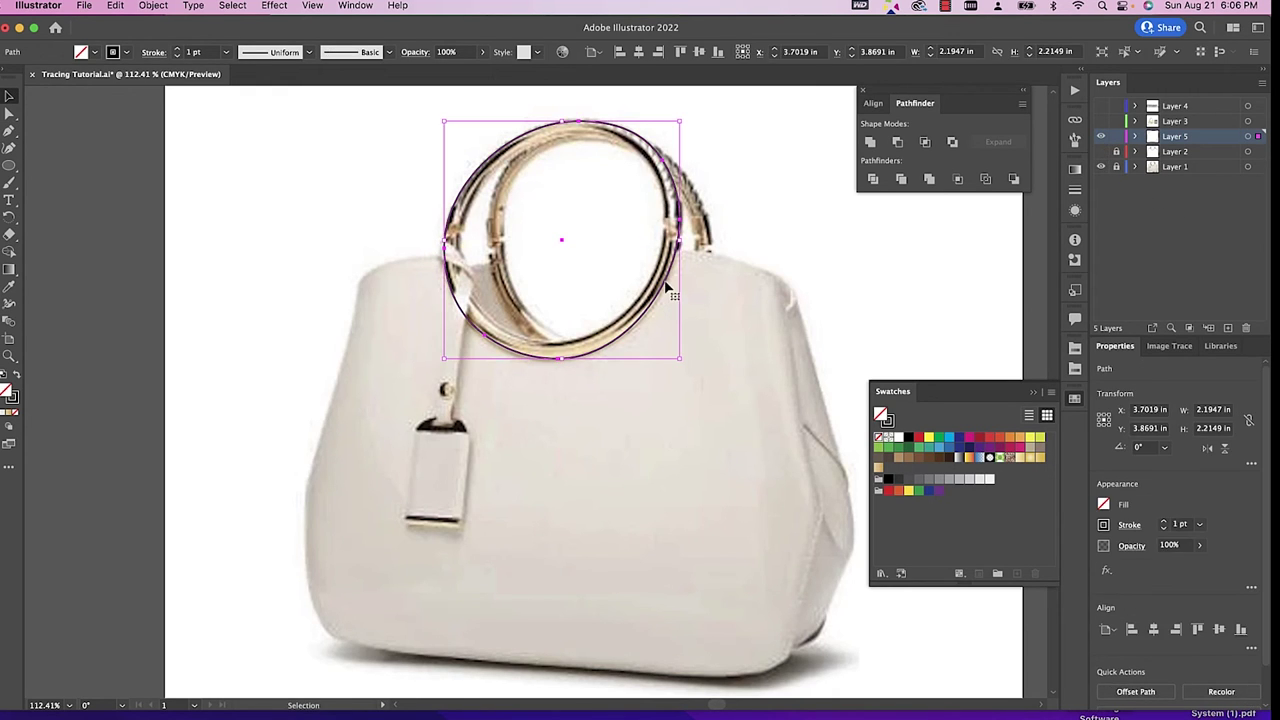
key(p)
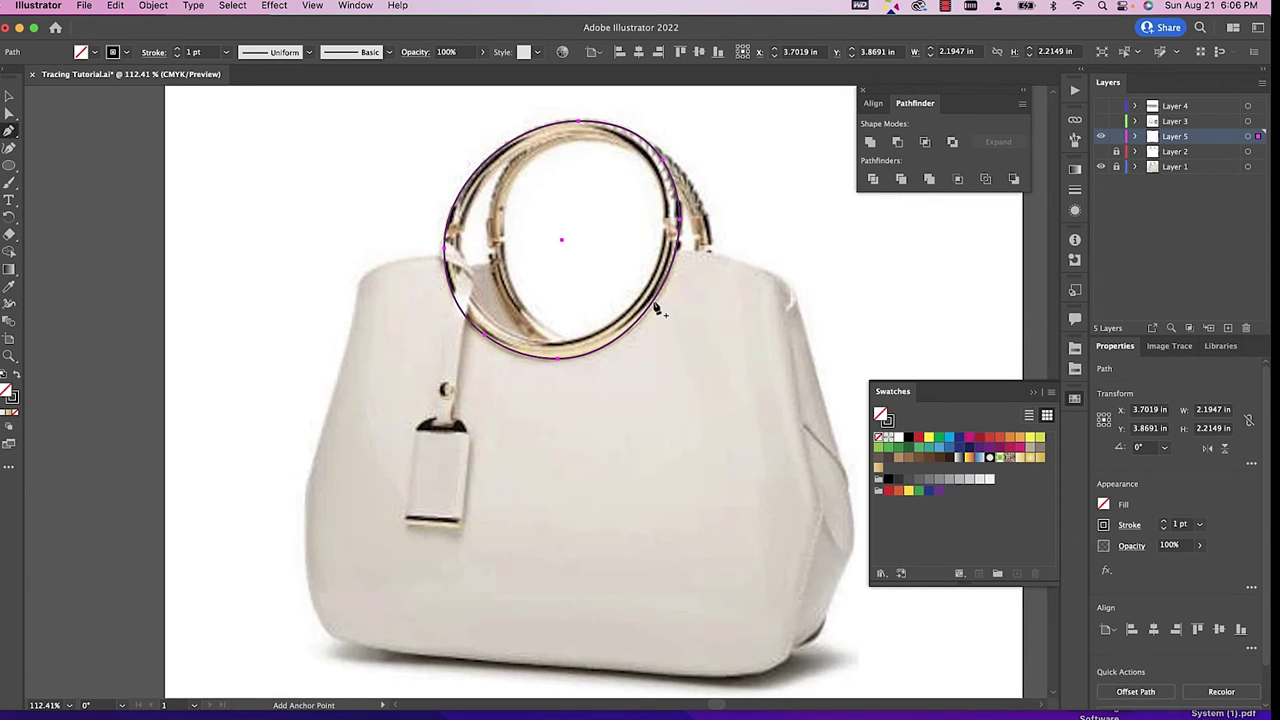
click(656, 310)
key(super)
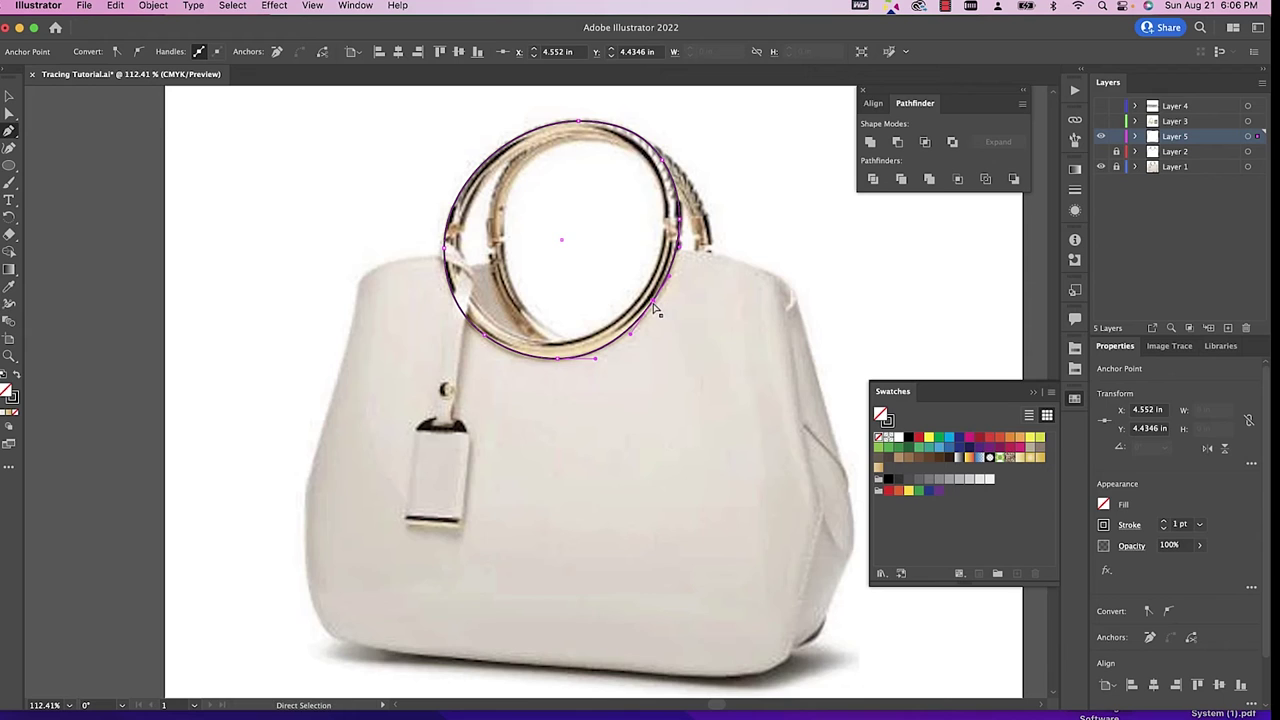
super+click(655, 310)
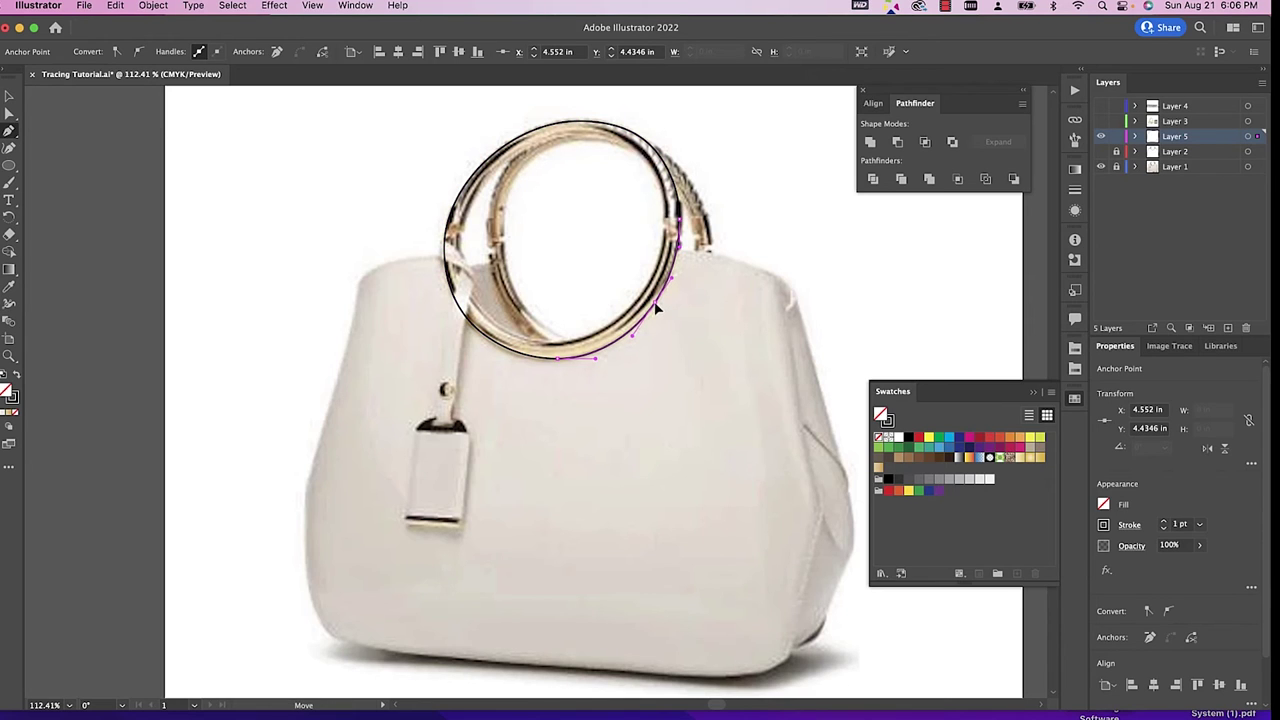
super+click(603, 362)
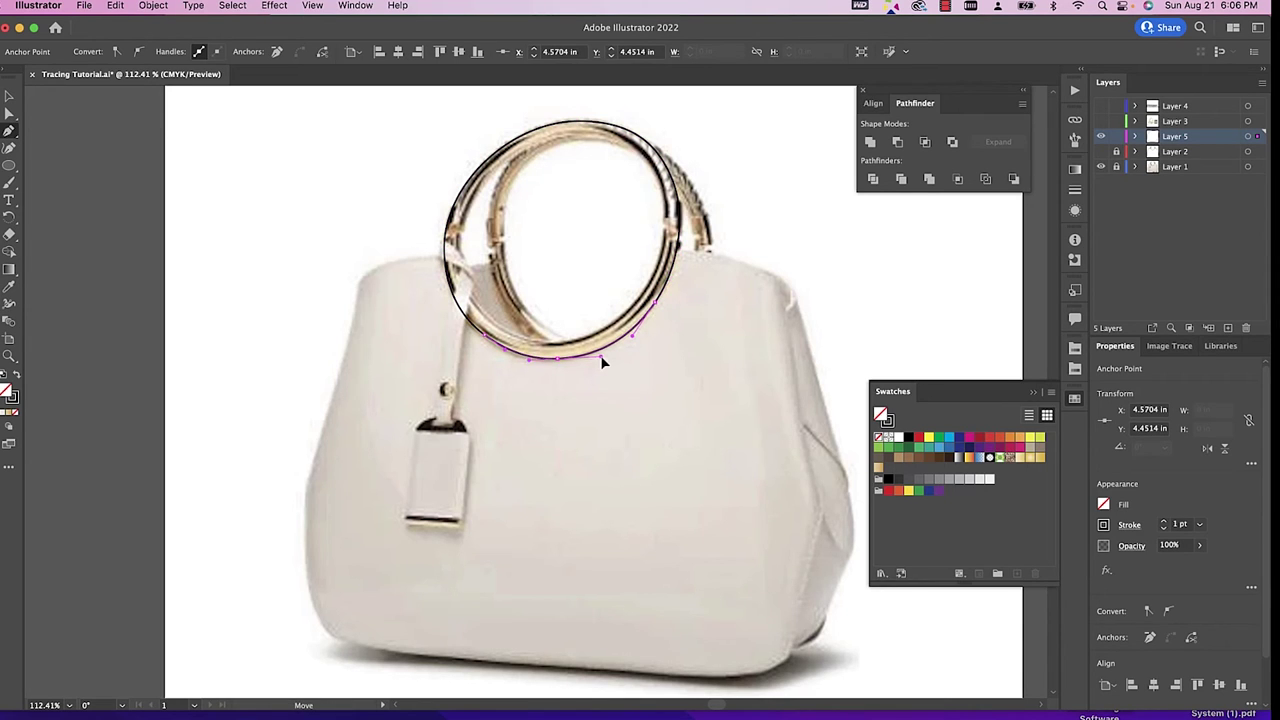
alt+super+click(603, 362)
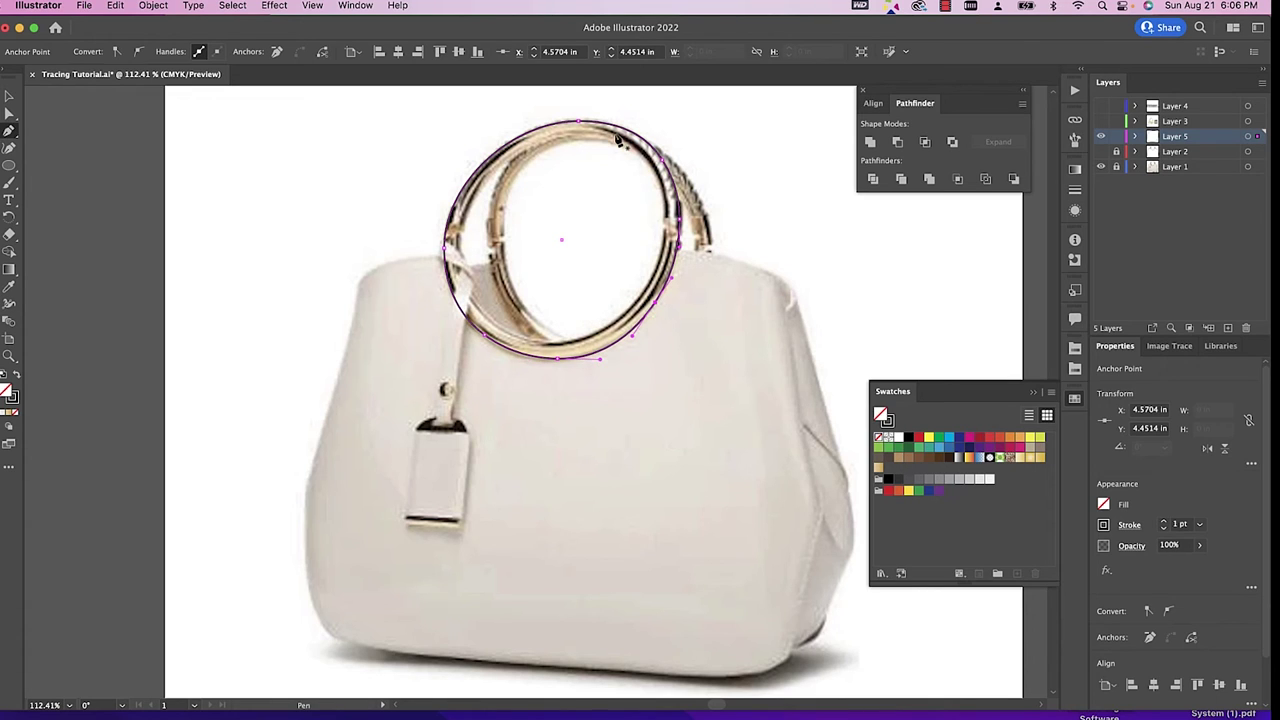
Duplicate the ring outline, scale the copy to about 1.97 by 1.97 in along the ring's inner edge, and deselect it.
key(v)
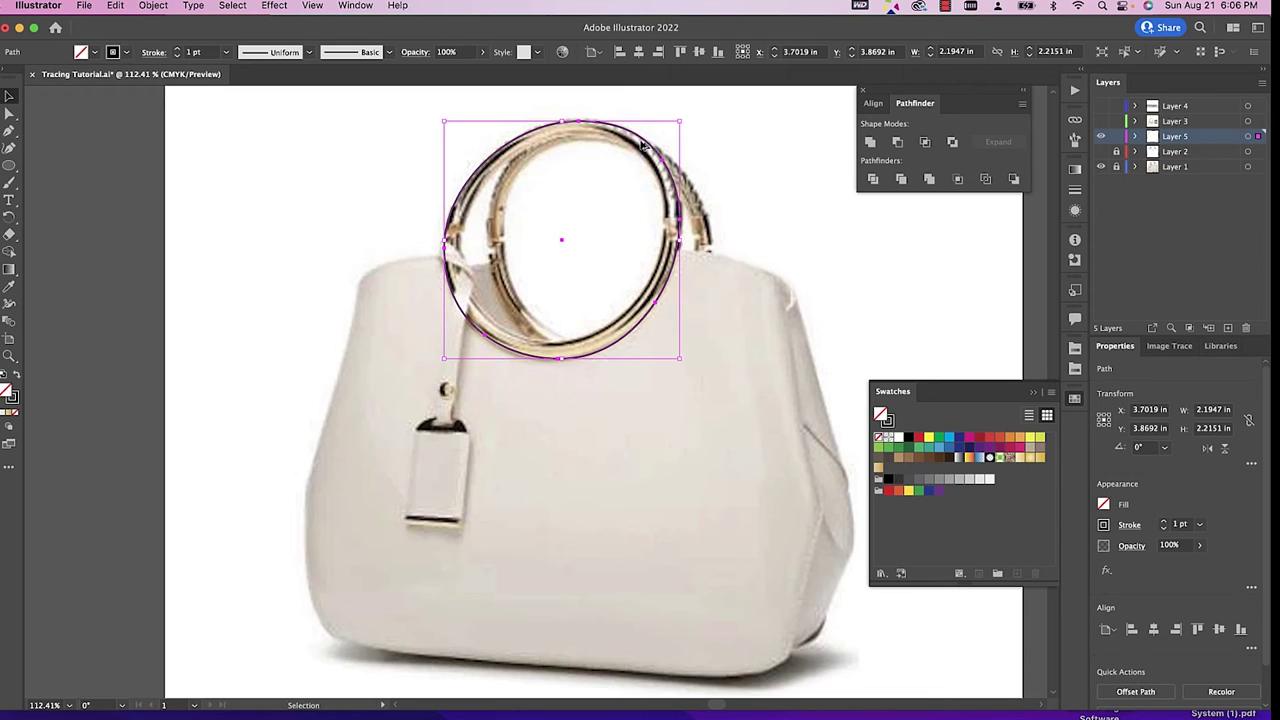
mouse_move(645, 145)
mouse_down()
mouse_move(655, 128)
mouse_move(656, 143)
mouse_move(683, 131)
mouse_move(644, 153)
mouse_up()
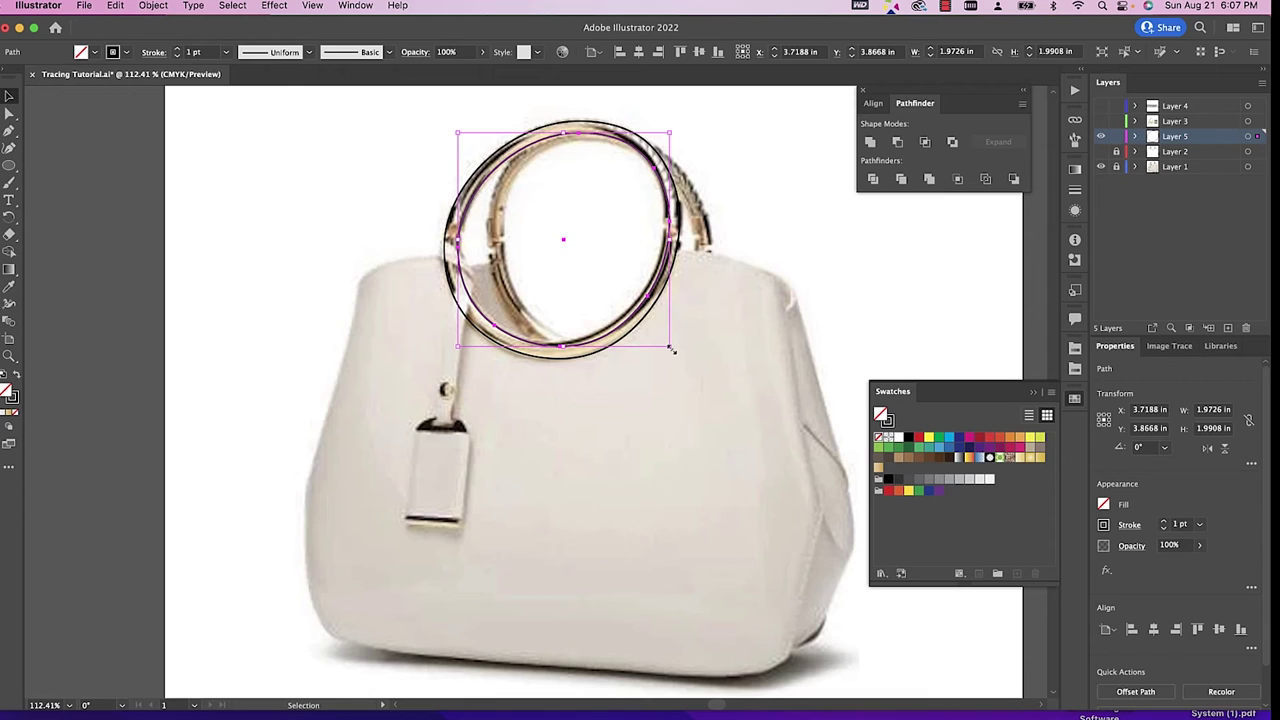
drag(670, 348, 667, 343)
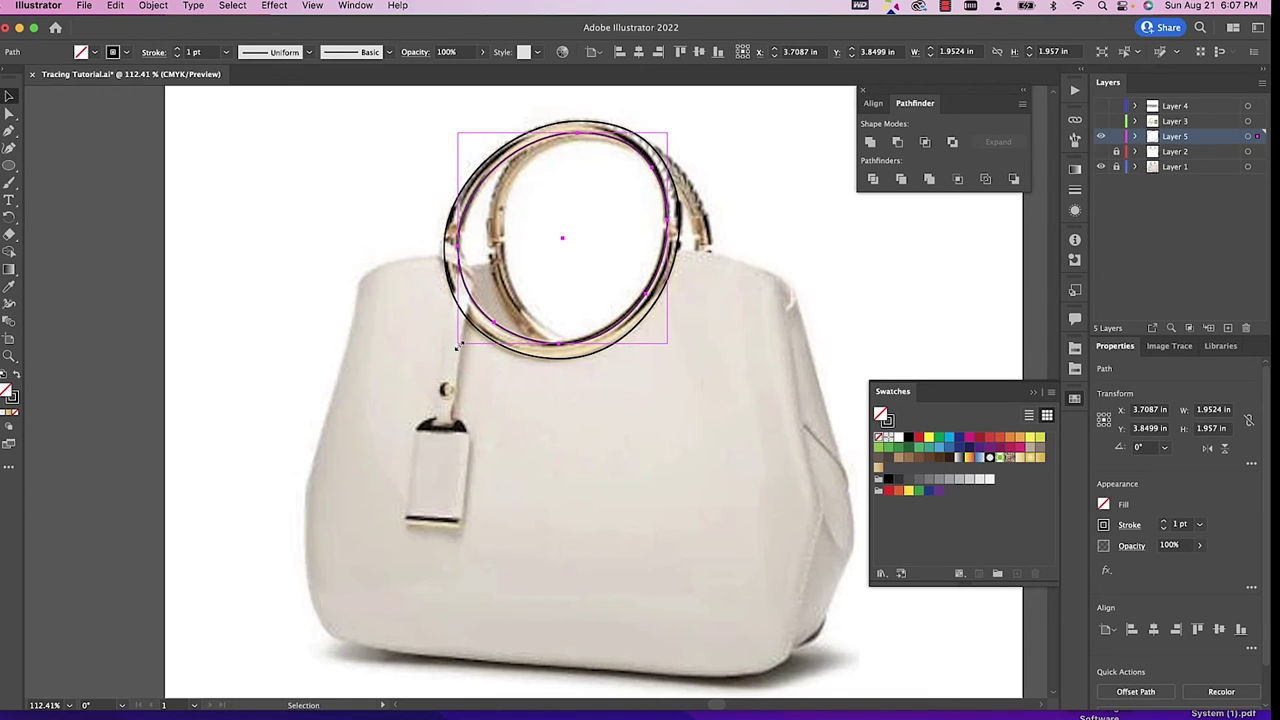
click(680, 174)
click(624, 140)
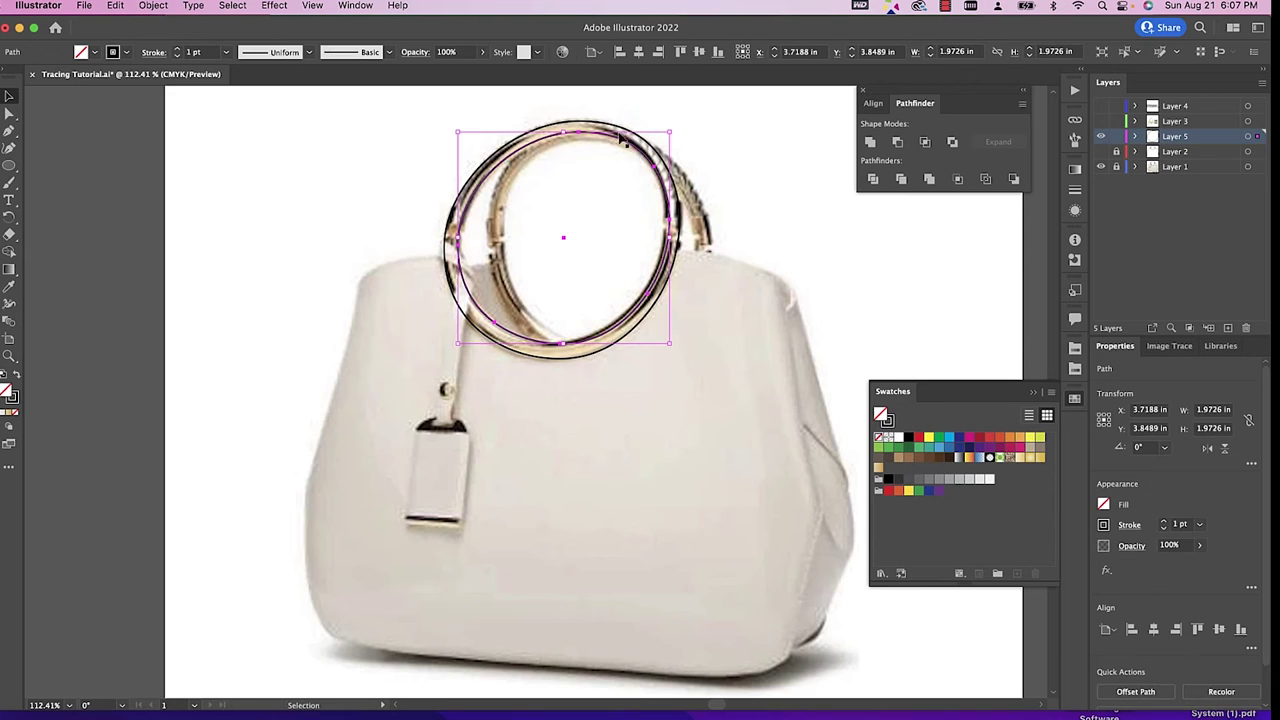
drag(672, 131, 672, 134)
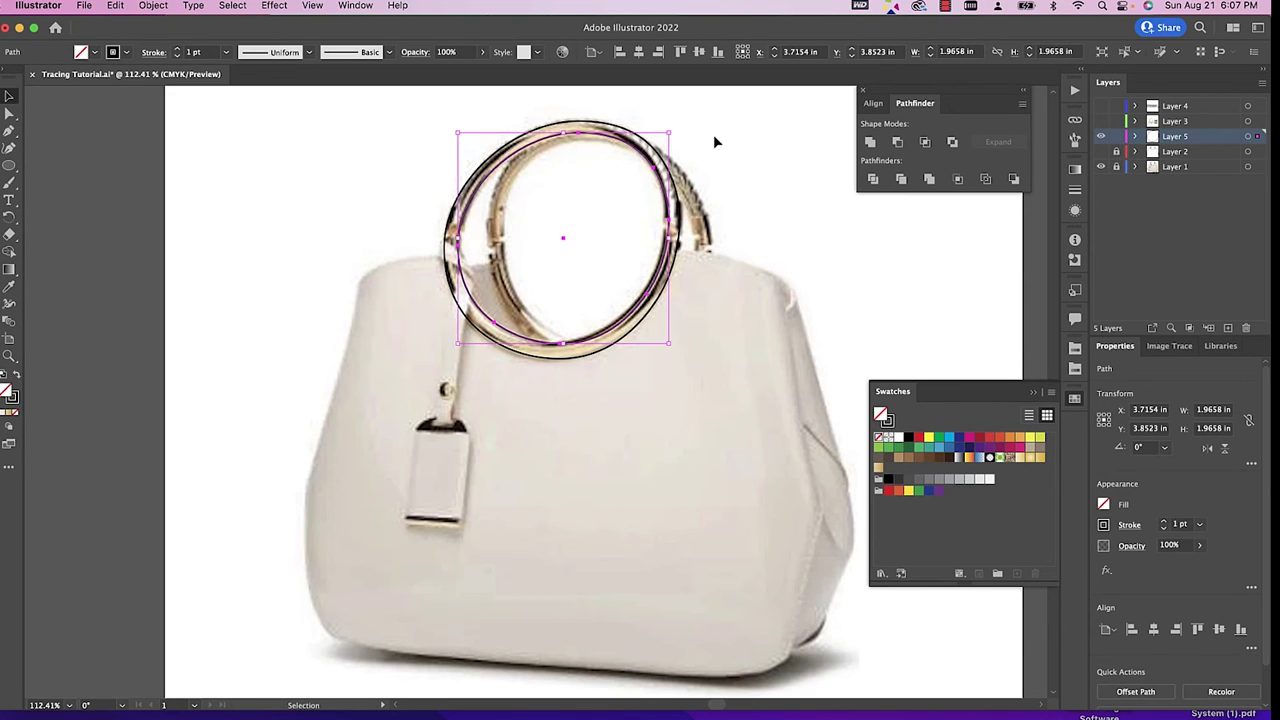
click(713, 134)
Fill the outer ring outline with yellow, cut the inner outline out of it with the Pathfinder's Minus Front, and deselect it.
click(628, 331)
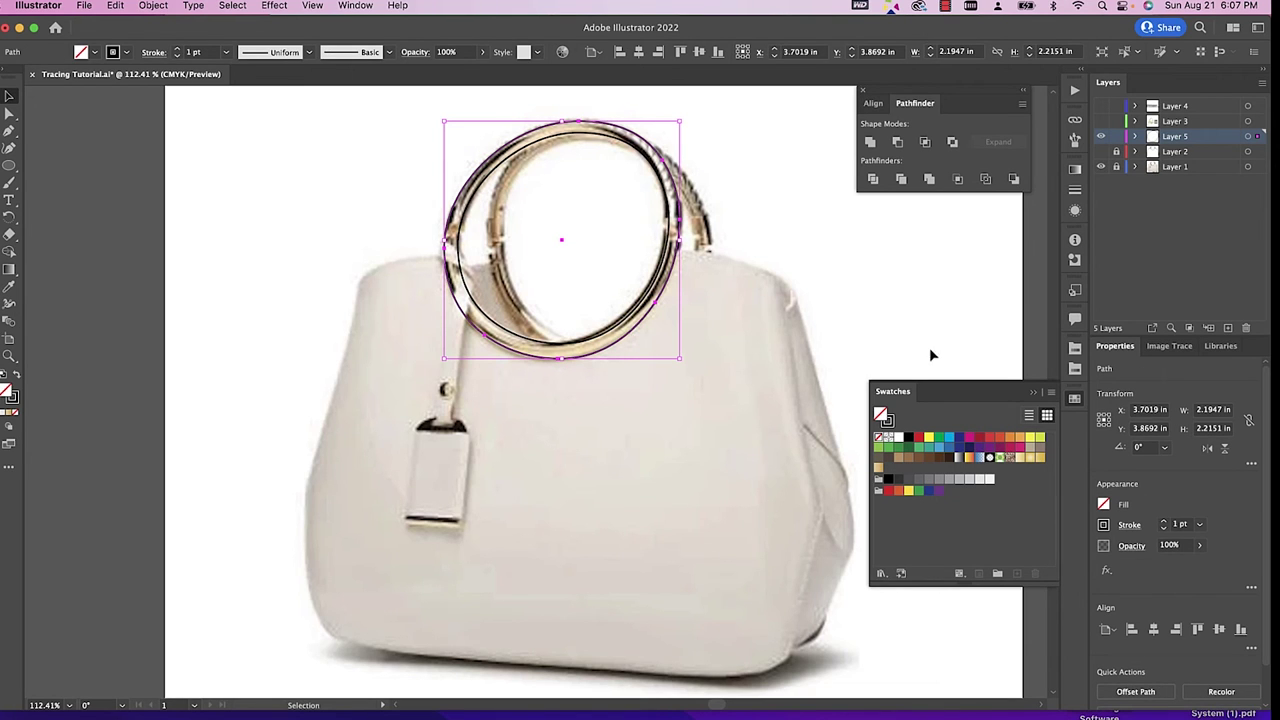
click(929, 438)
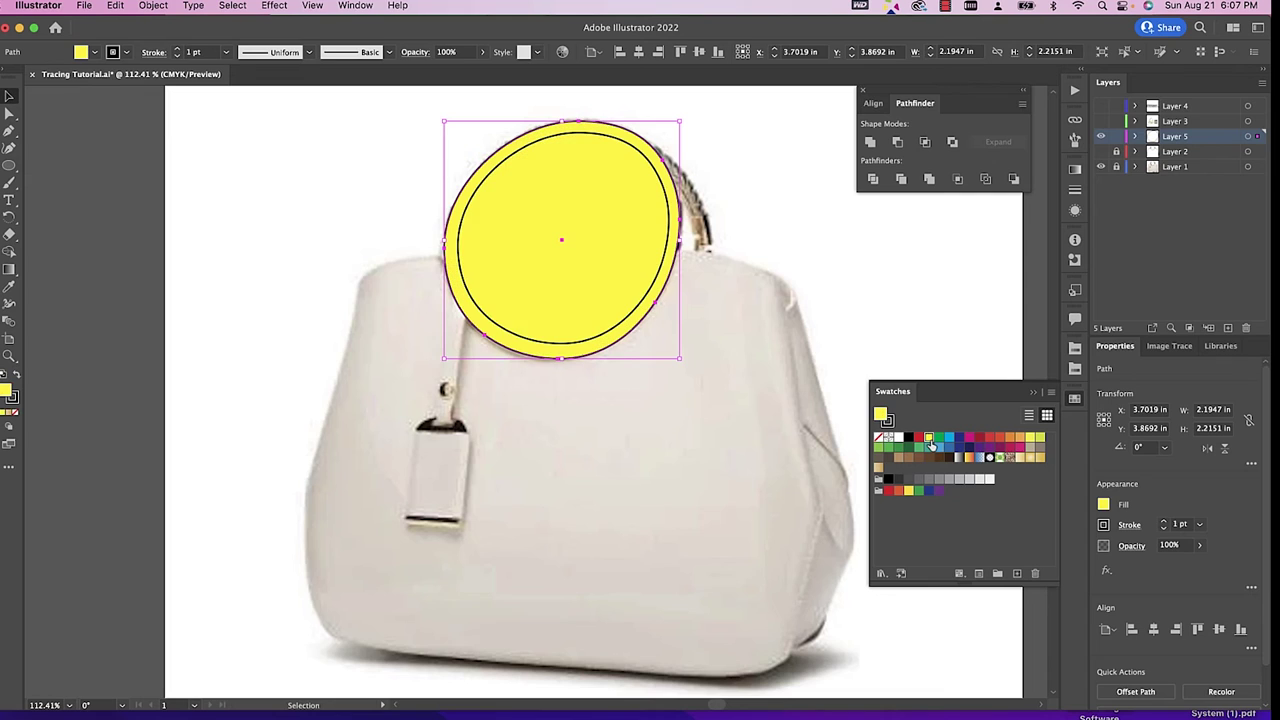
click(764, 221)
click(652, 266)
shift+click(648, 300)
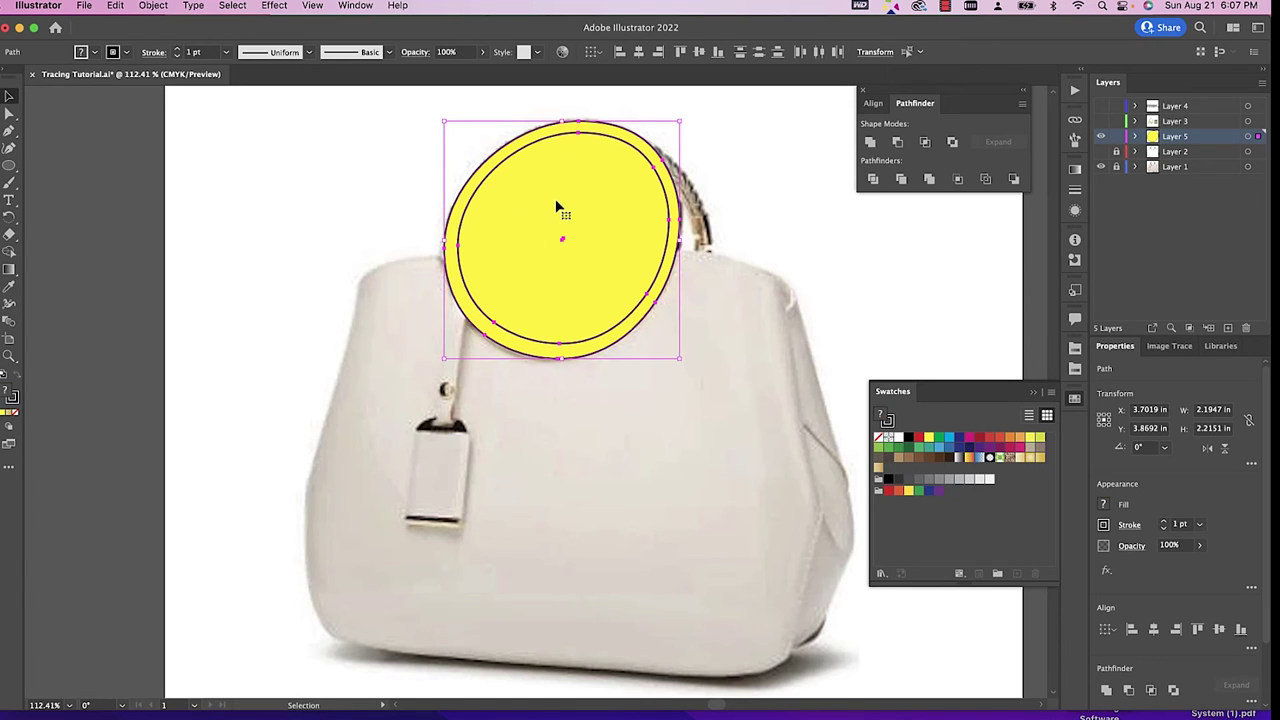
click(897, 143)
click(731, 150)
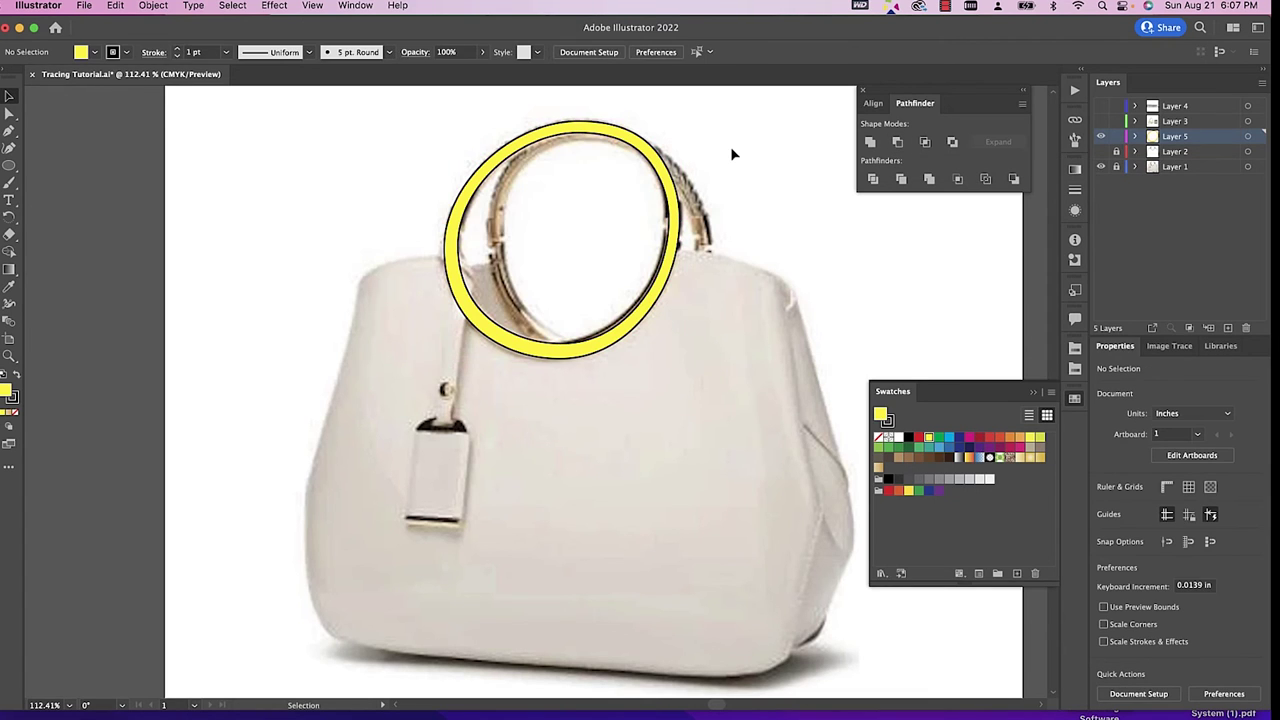
Change the front ring's fill to white and deselect it.
click(670, 186)
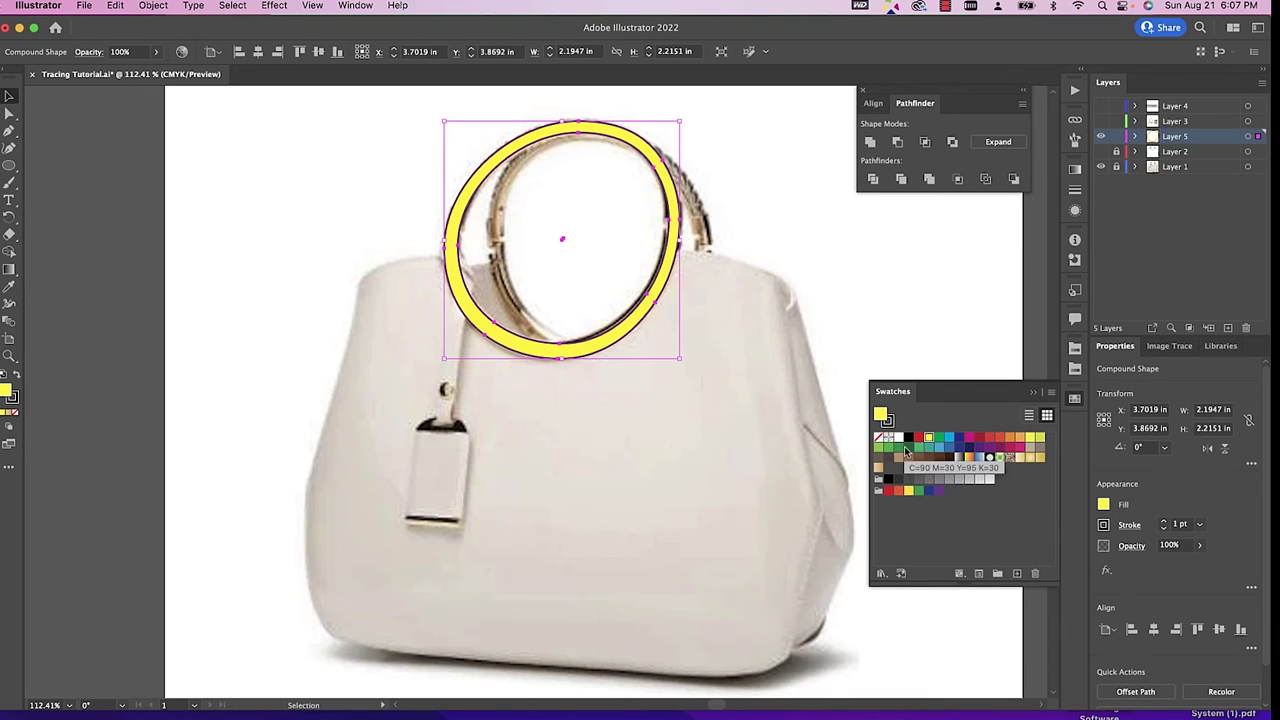
click(899, 440)
click(831, 314)
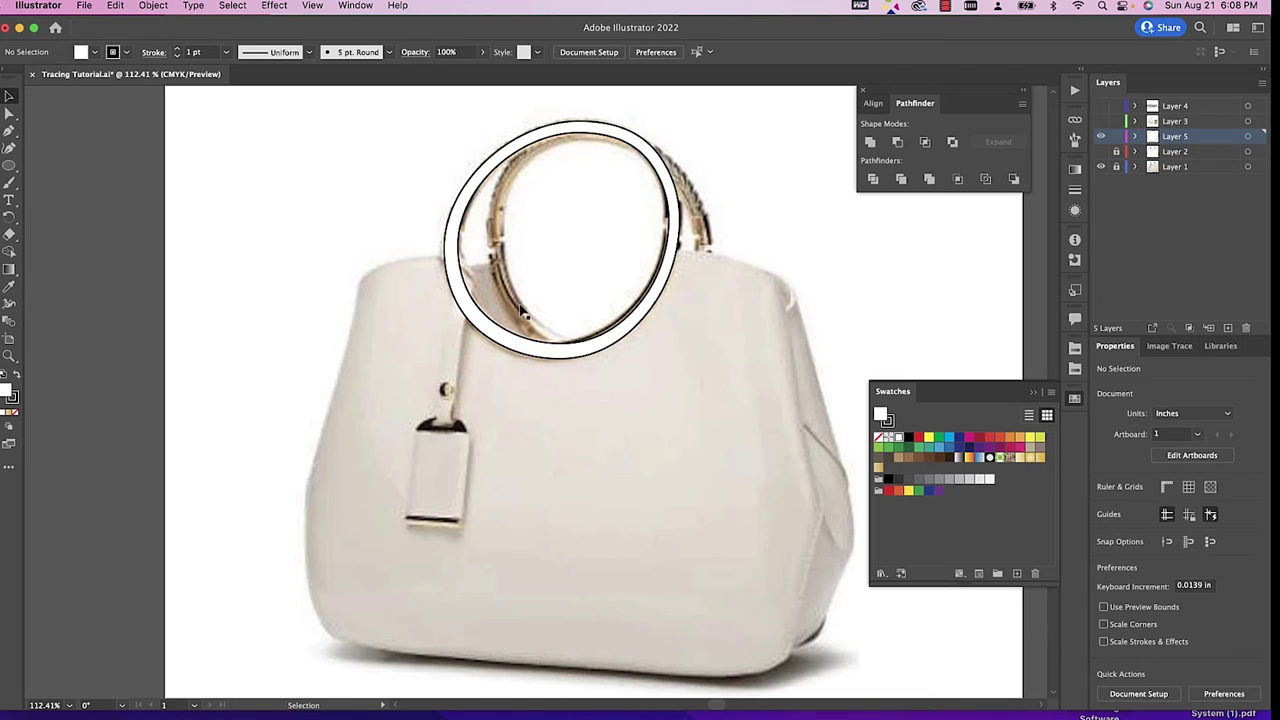
Create a new layer directly above Layer 2 for the back handle ring and hide Layer 5.
click(1183, 151)
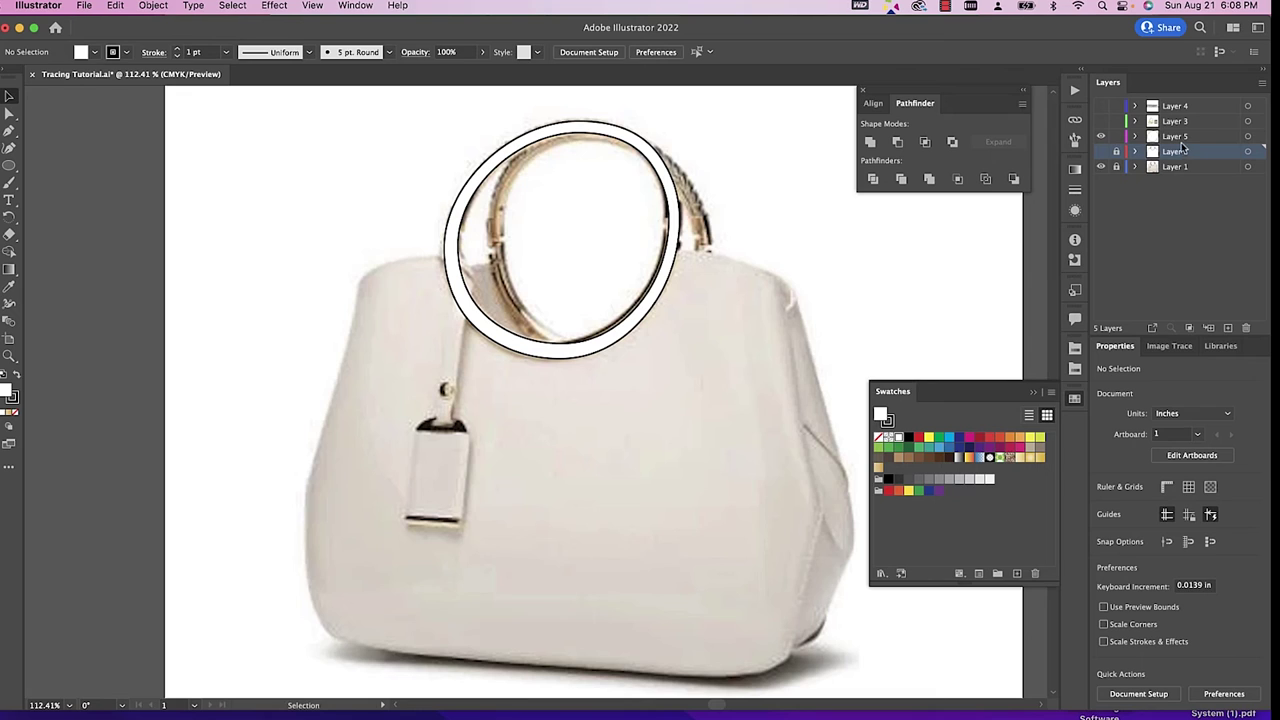
click(1229, 329)
click(1102, 143)
Draw an unfilled ellipse over the handles, align it with the back ring's outer right edge, and resize it to about 2.55 by 2.24 in.
scroll(600, 330, up, 2)
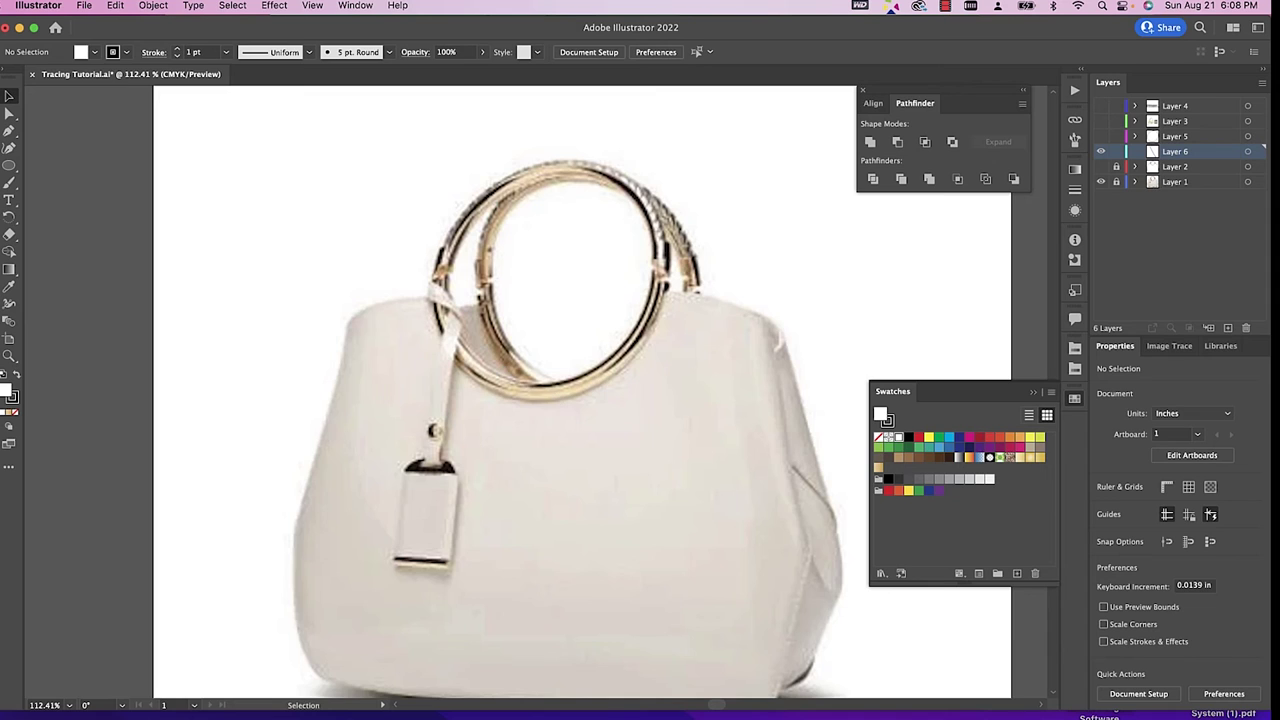
click(9, 166)
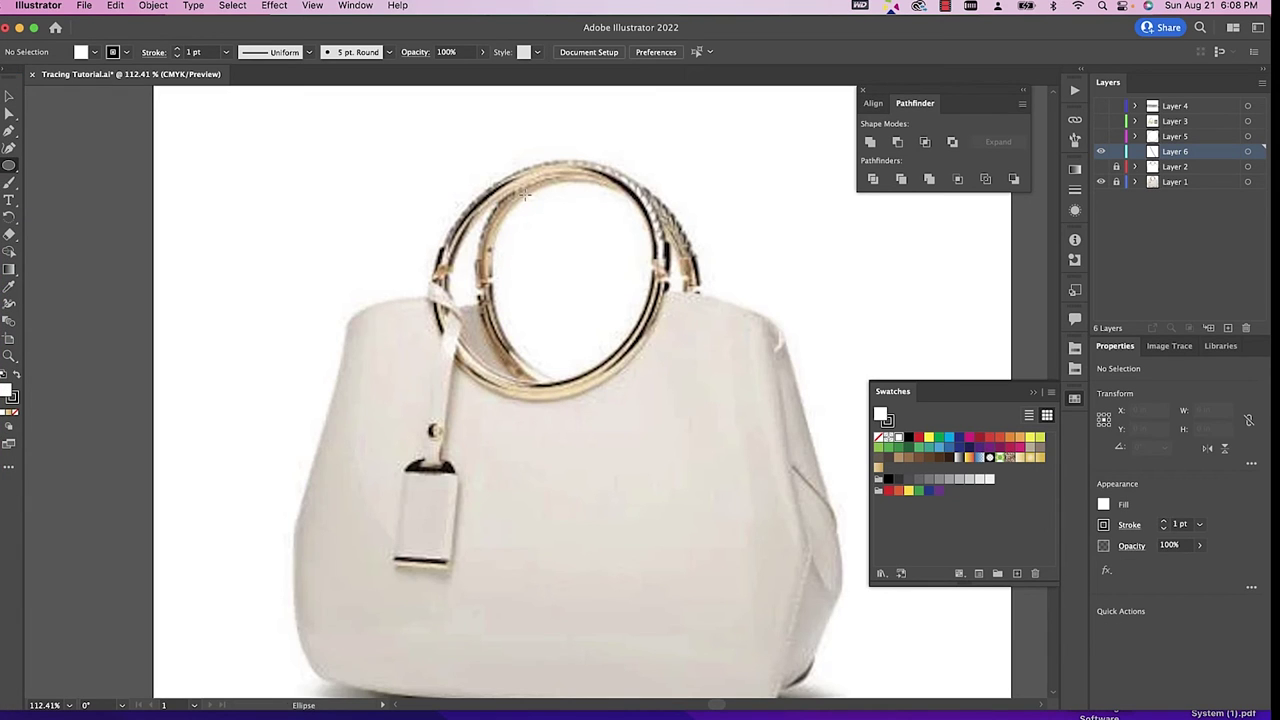
mouse_move(489, 190)
mouse_down()
mouse_move(704, 392)
mouse_move(706, 412)
mouse_up()
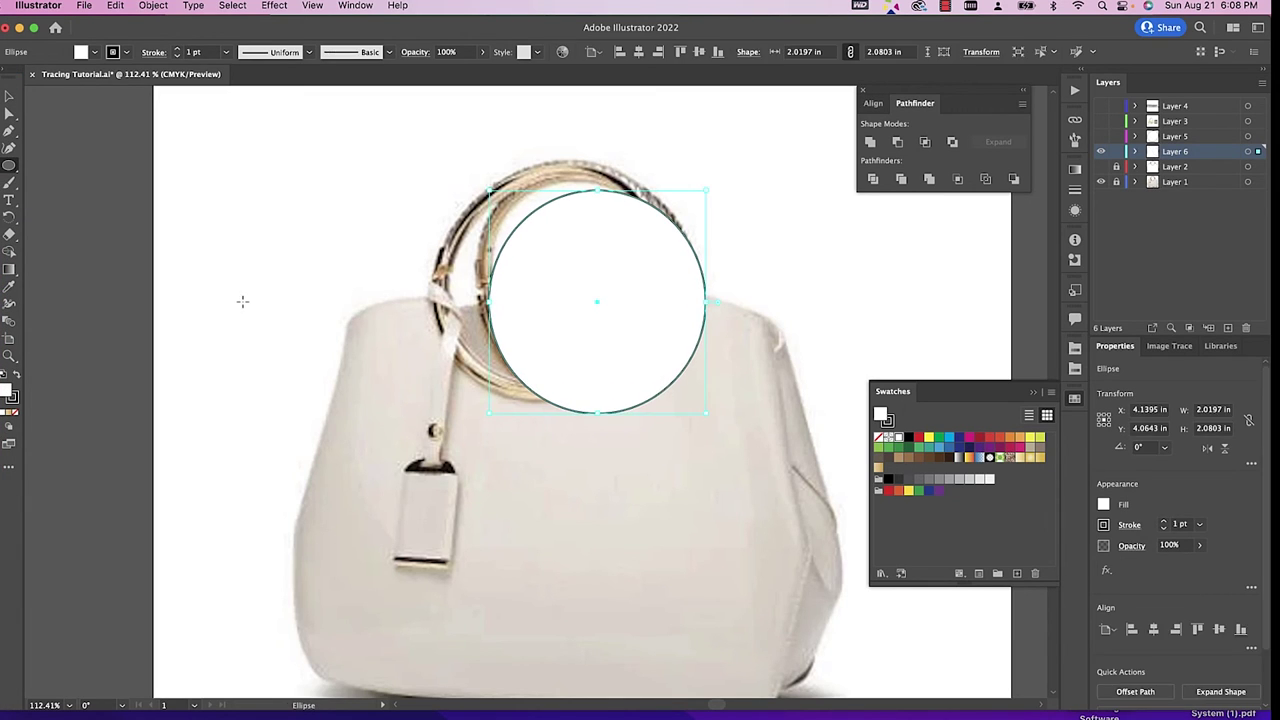
click(13, 416)
key(v)
drag(706, 272, 697, 249)
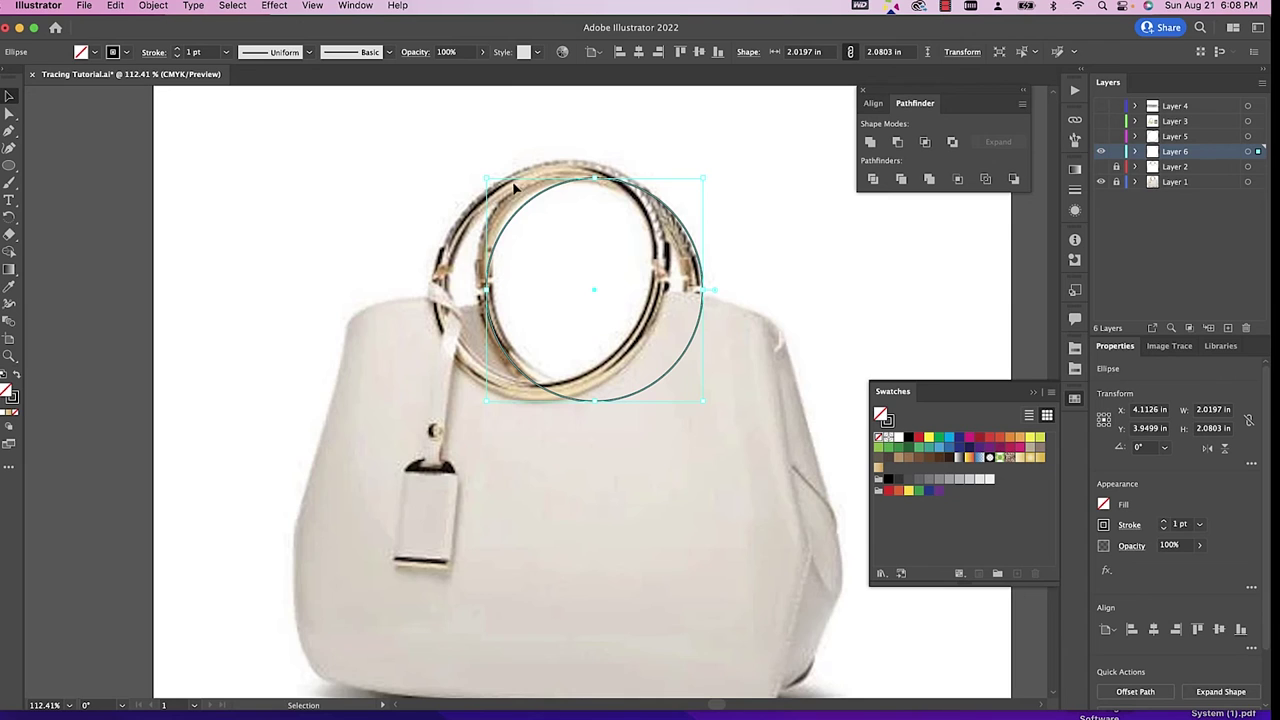
drag(485, 178, 434, 160)
drag(434, 283, 428, 283)
Add anchor points to the ellipse at its upper right, upper left, and where it meets the bag's top edge on both sides.
key(p)
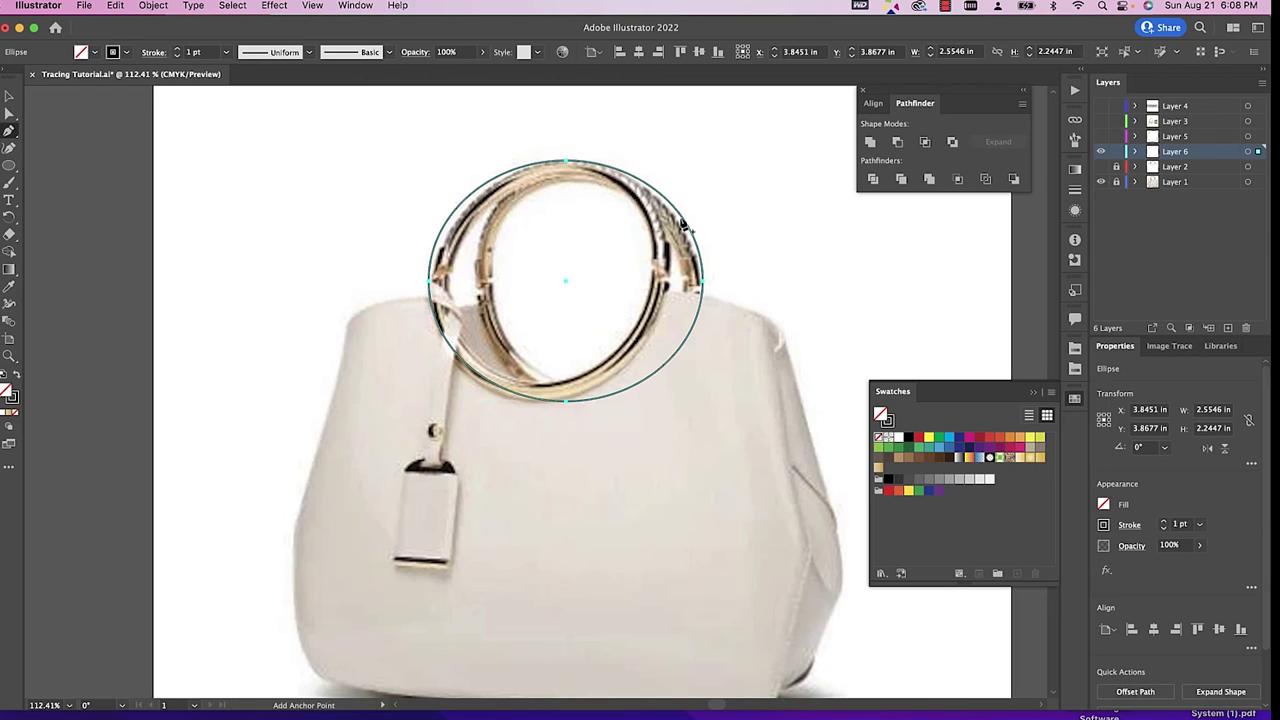
click(683, 218)
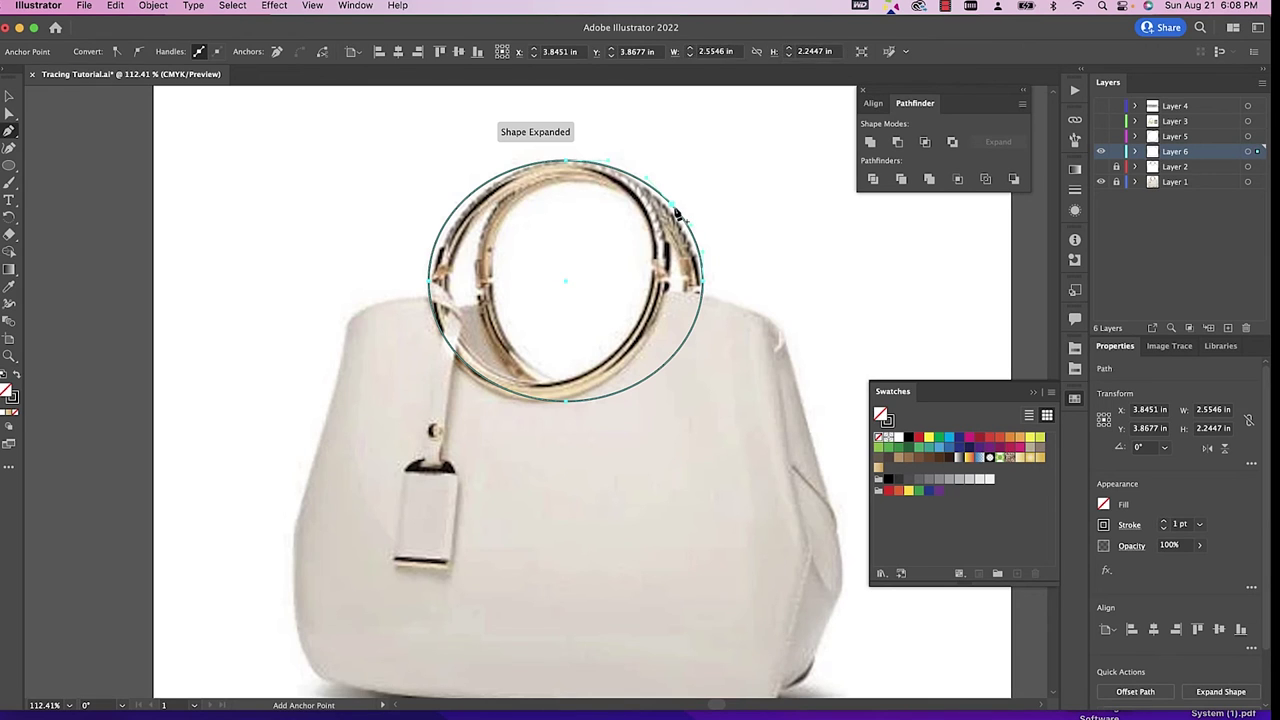
click(452, 216)
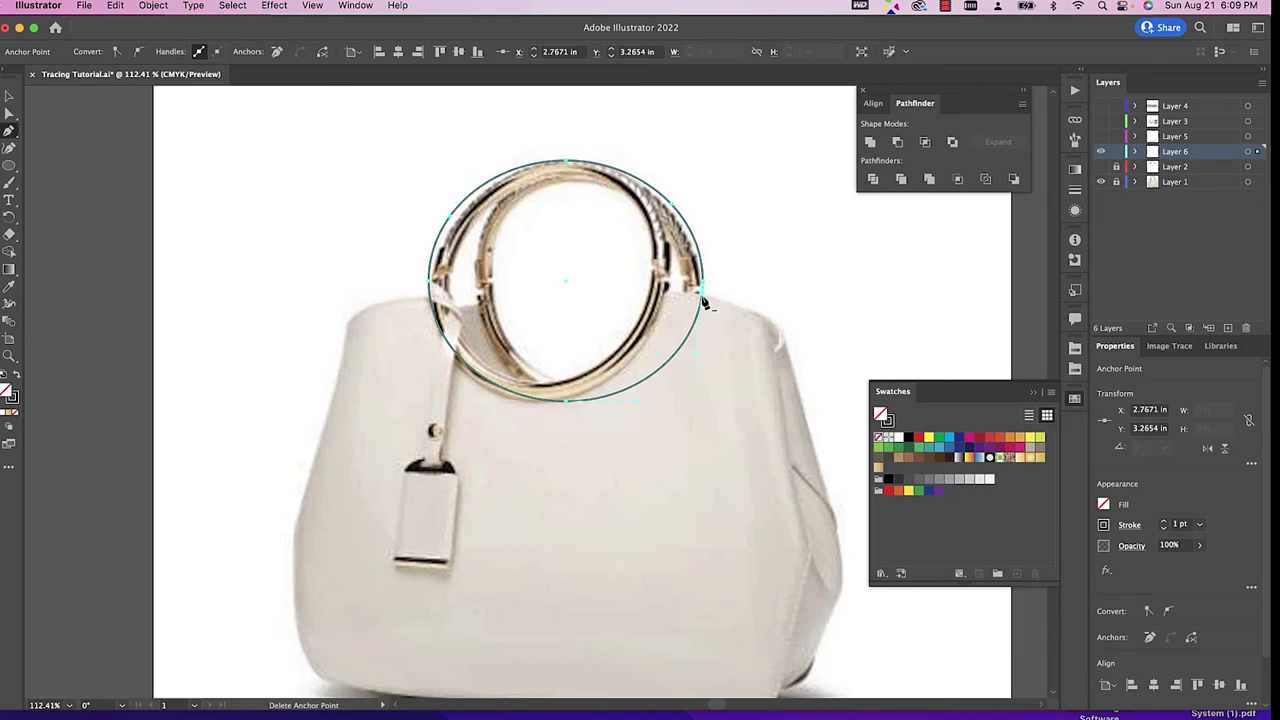
click(431, 292)
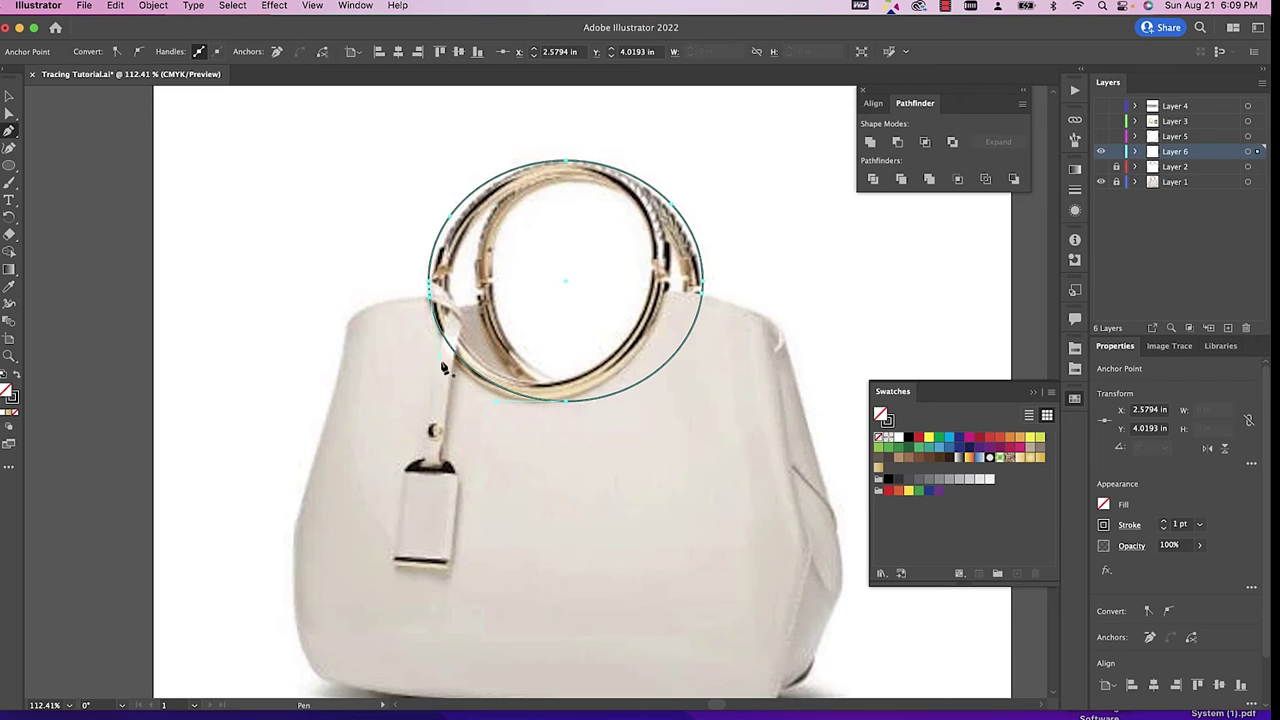
Cut the ellipse with the Scissors where it meets the bag's top edge and delete its lower part.
key(c)
click(702, 291)
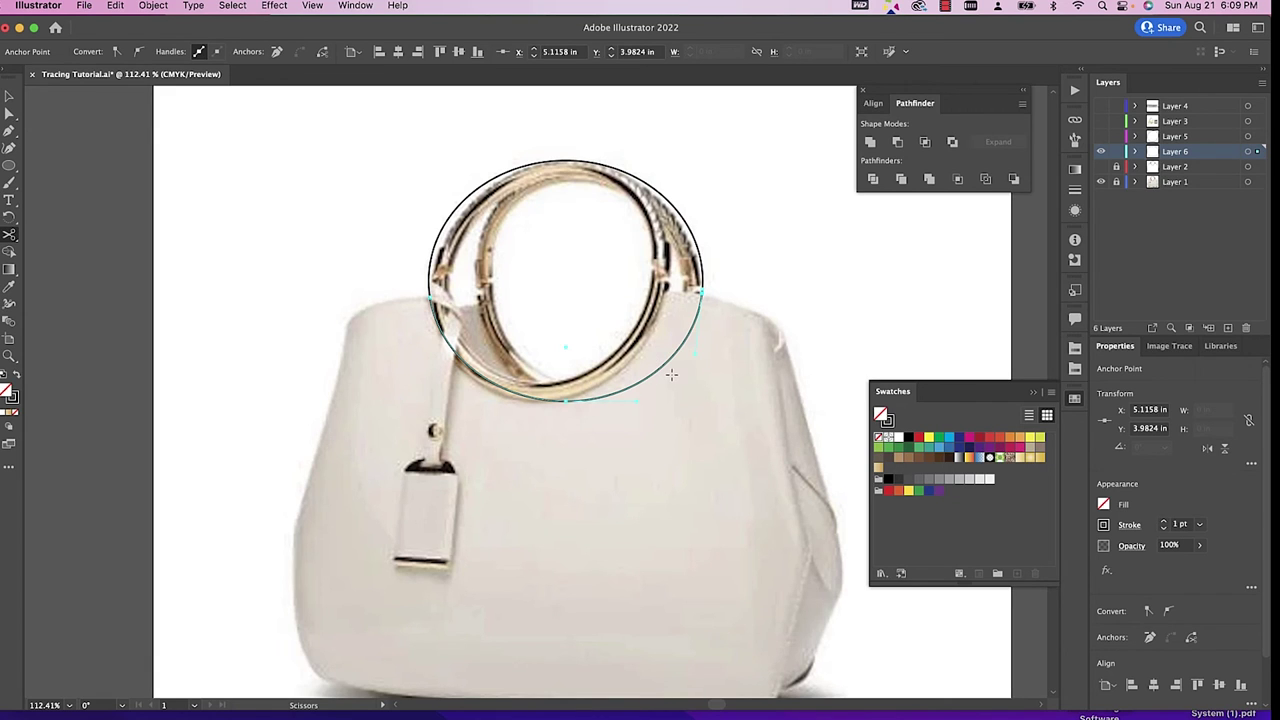
key(Delete)
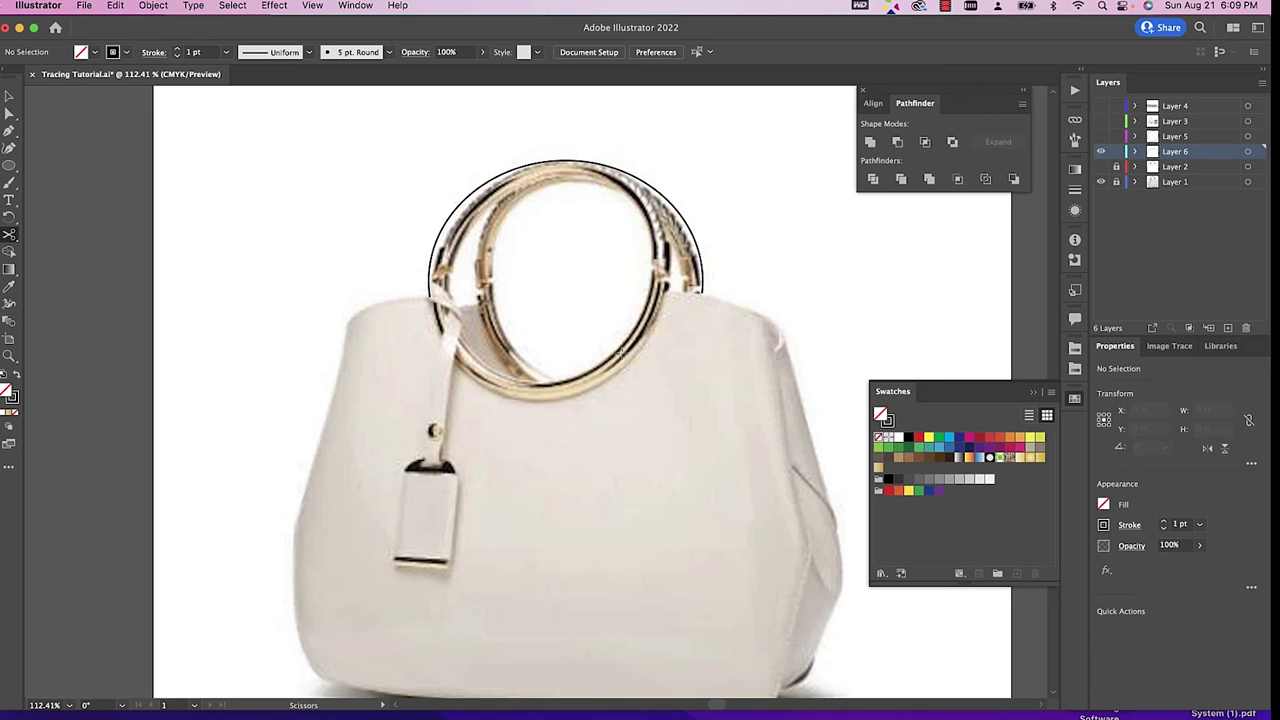
Adjust the arc's right-hand anchor points, adding one between the upper right and the bag, to follow the back ring's outer edge.
key(v)
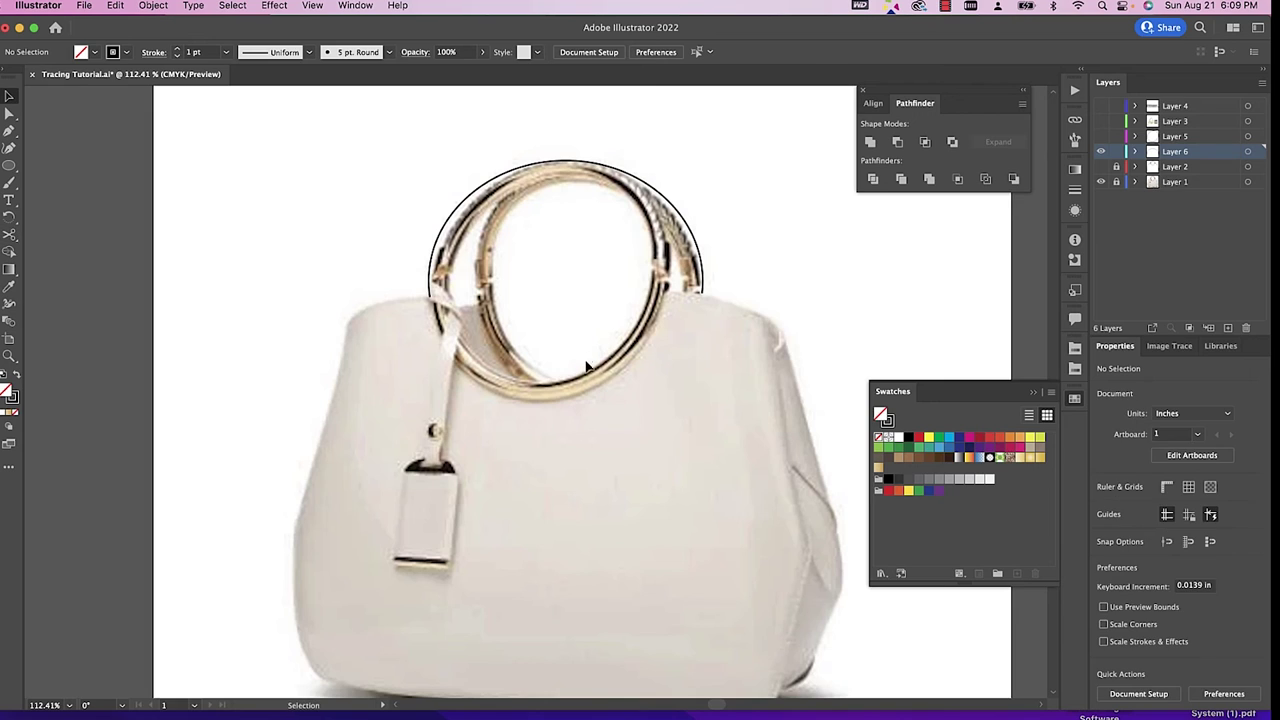
key(a)
click(673, 209)
drag(673, 209, 702, 288)
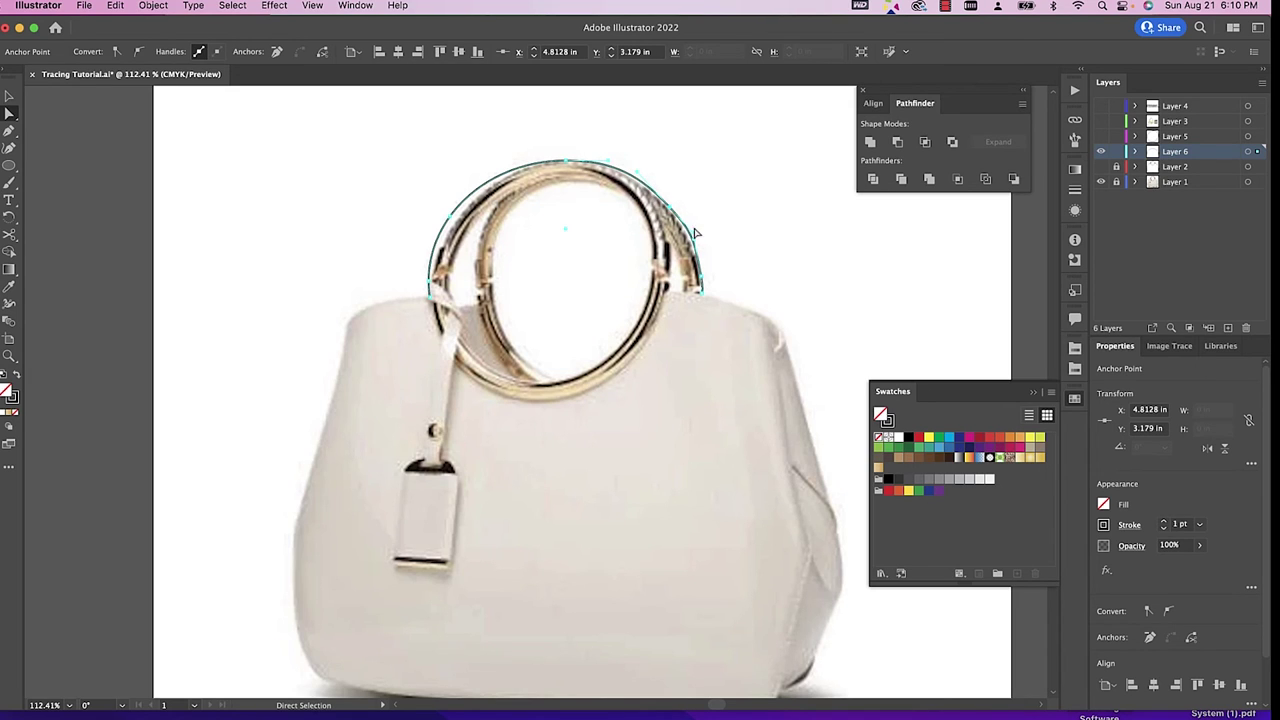
key(p)
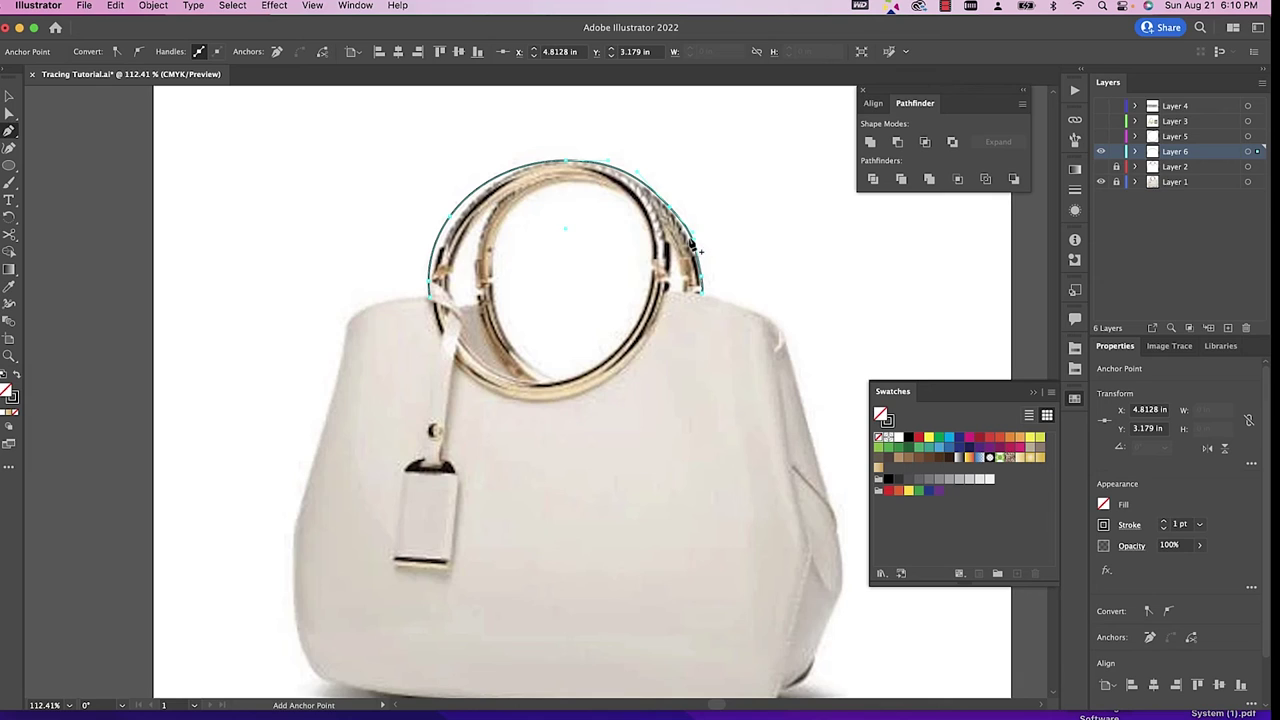
key(a)
click(690, 243)
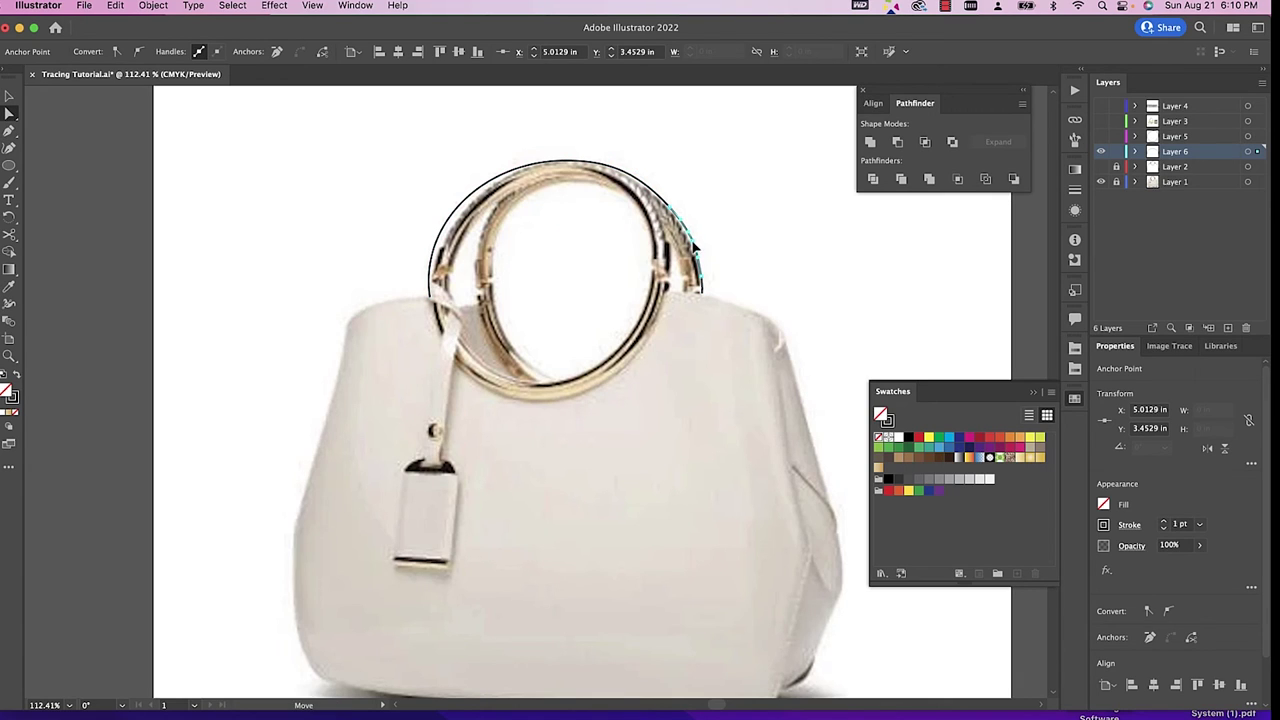
click(703, 287)
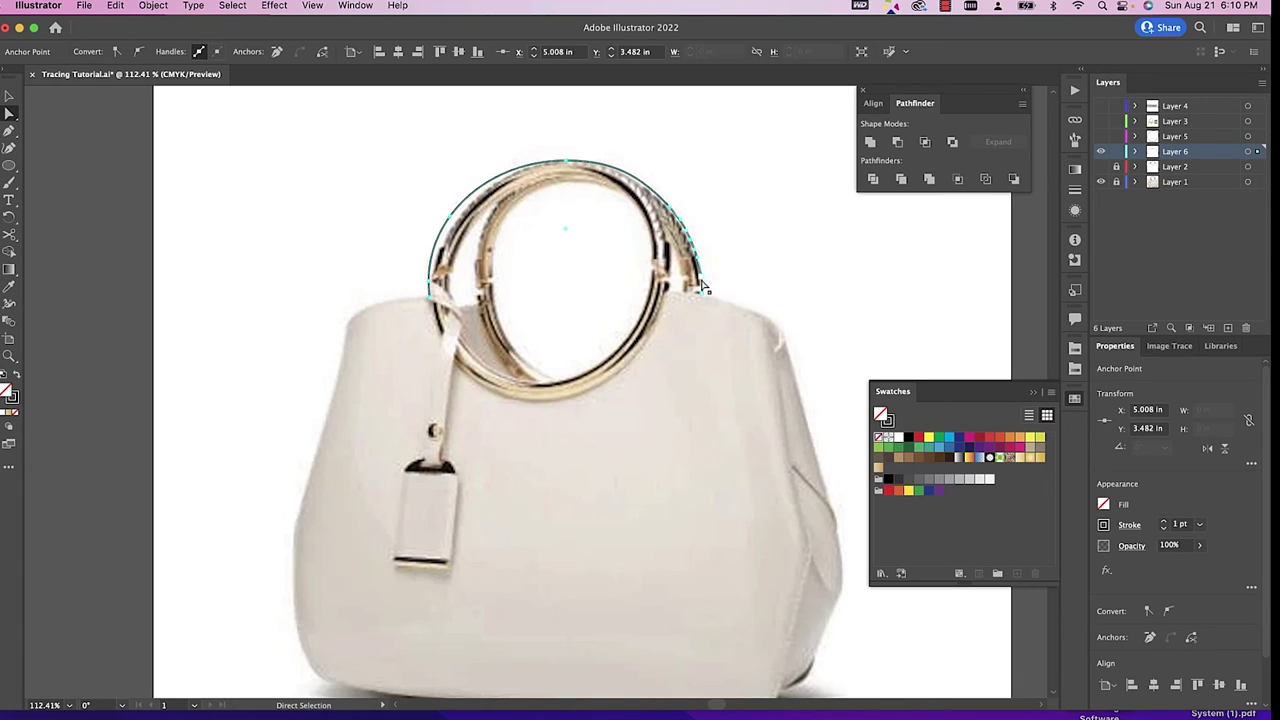
Adjust the arc's upper-left curve to the handle's outer edge and remove the surplus anchor point near the left hinge.
click(456, 225)
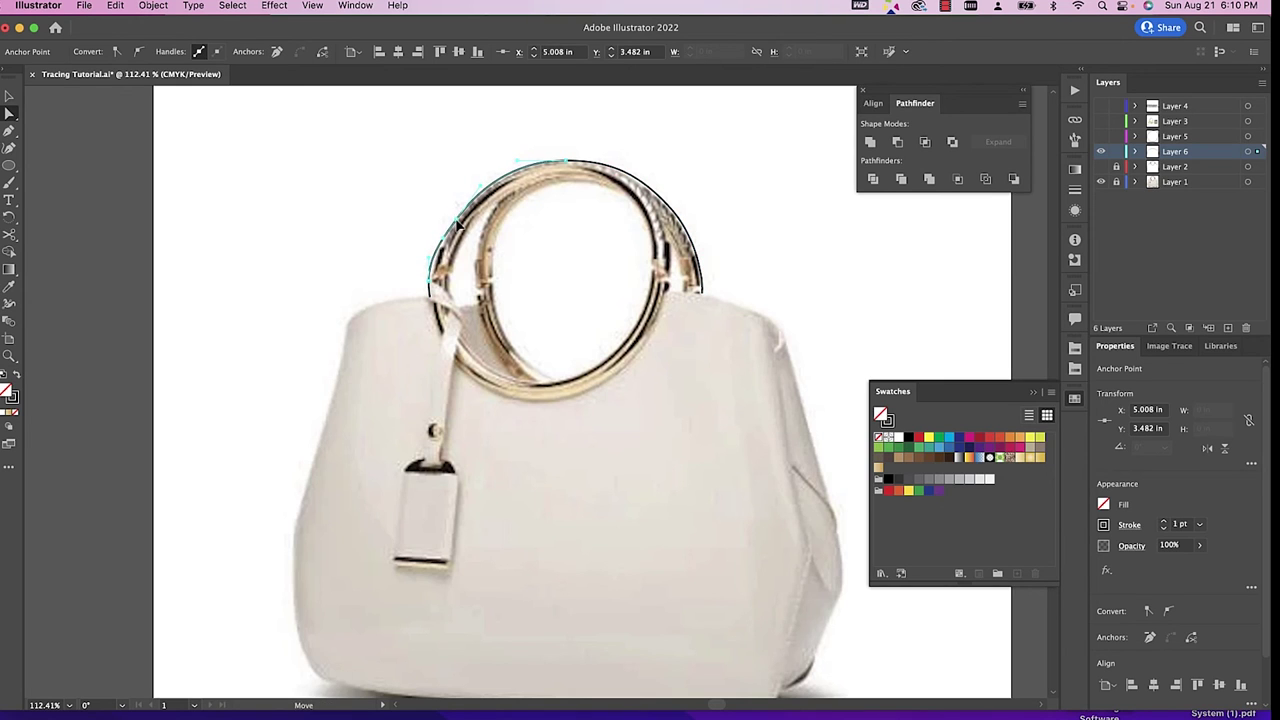
scroll(430, 290, up, 3)
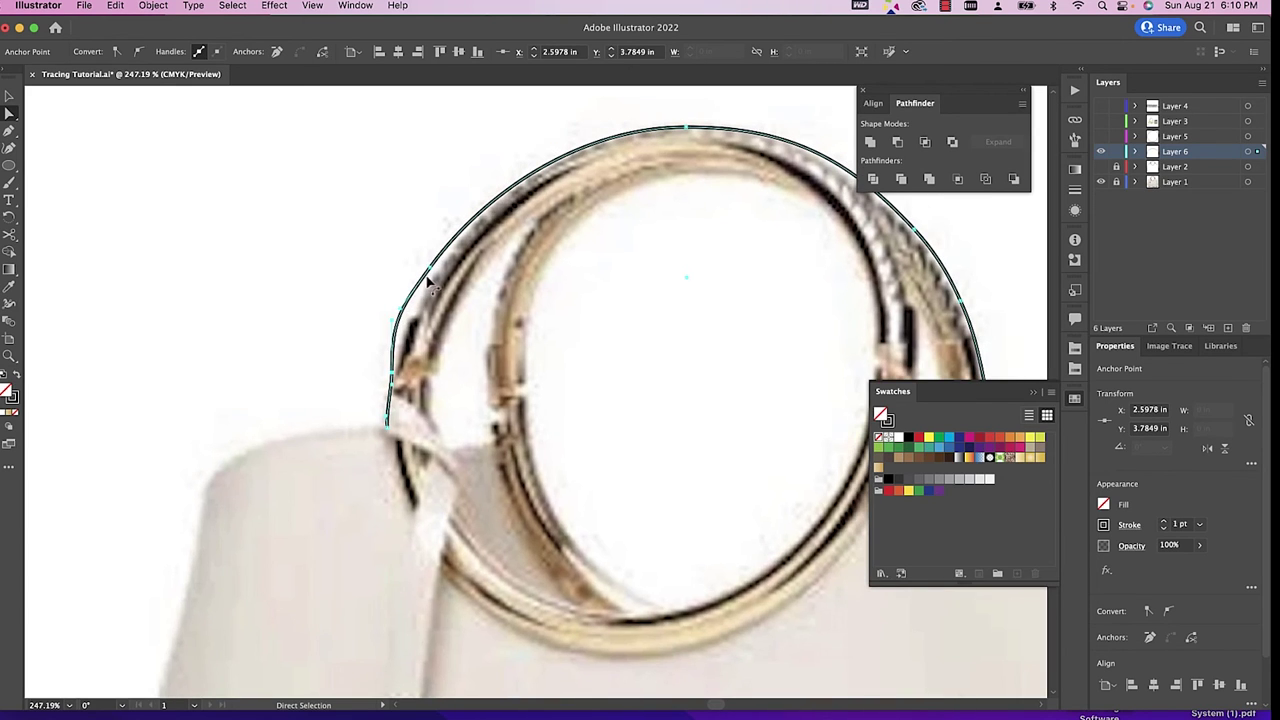
drag(431, 274, 428, 264)
click(400, 320)
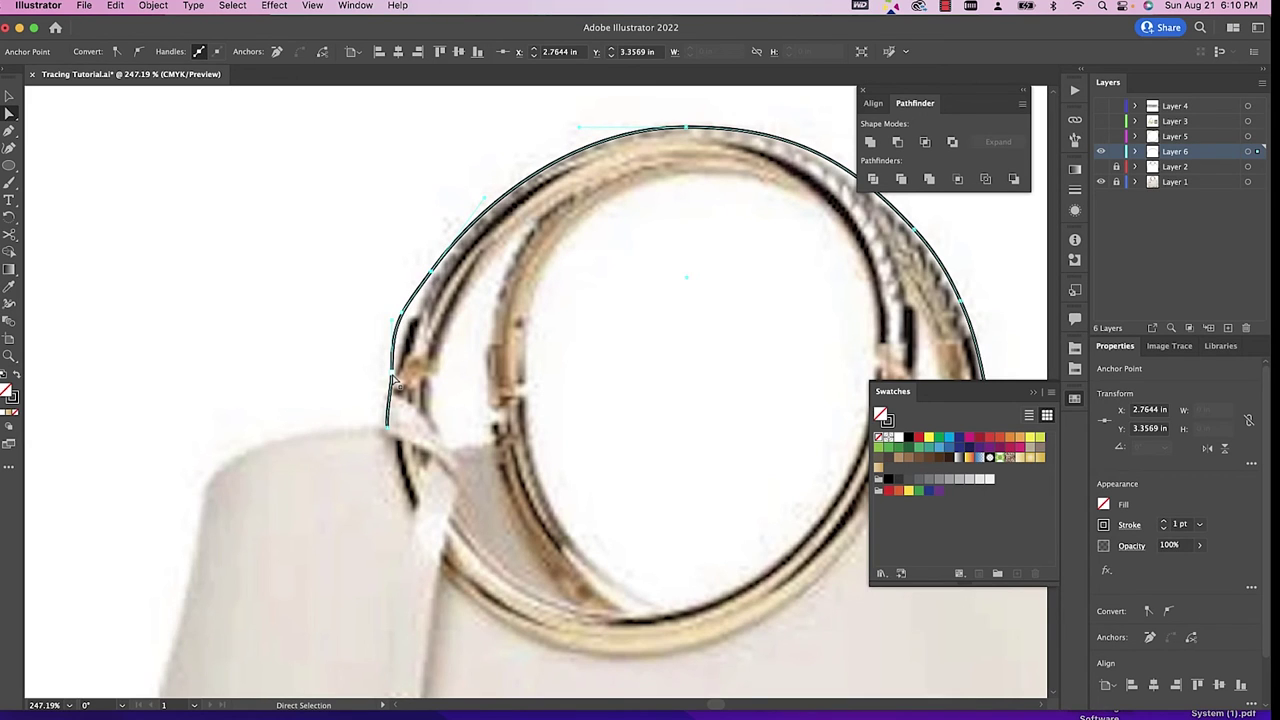
key(minus)
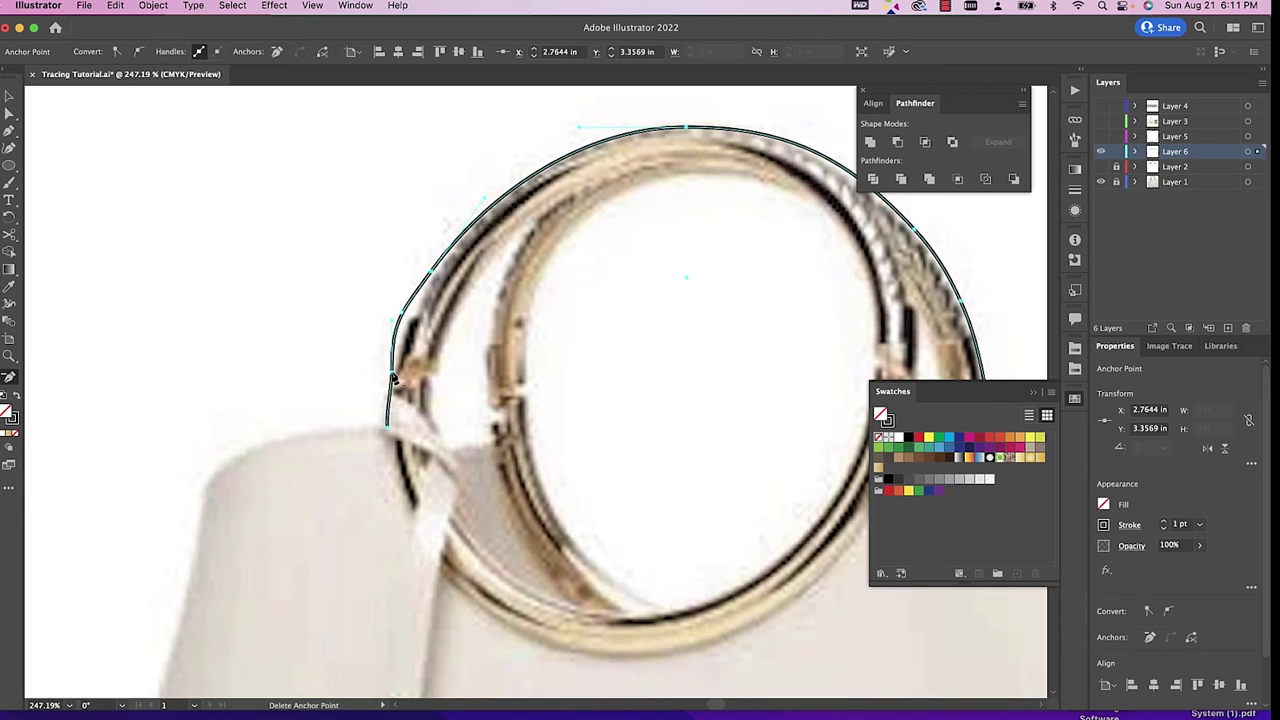
click(393, 377)
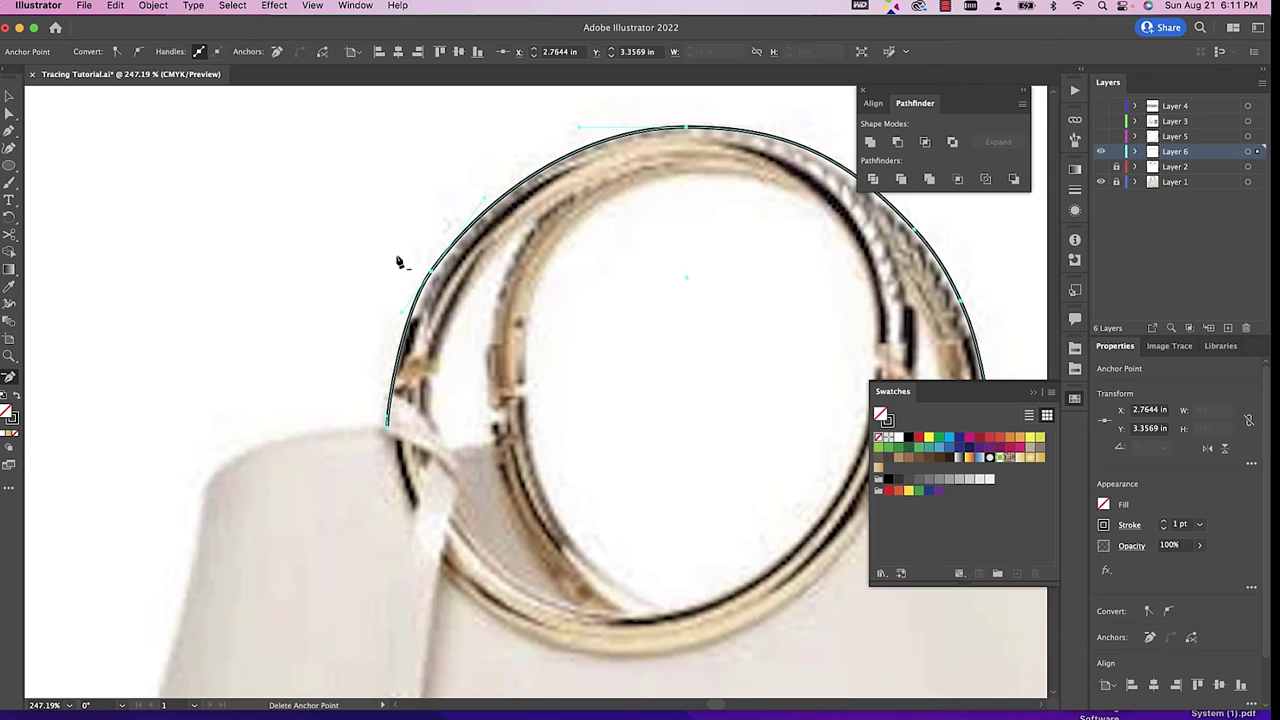
key(a)
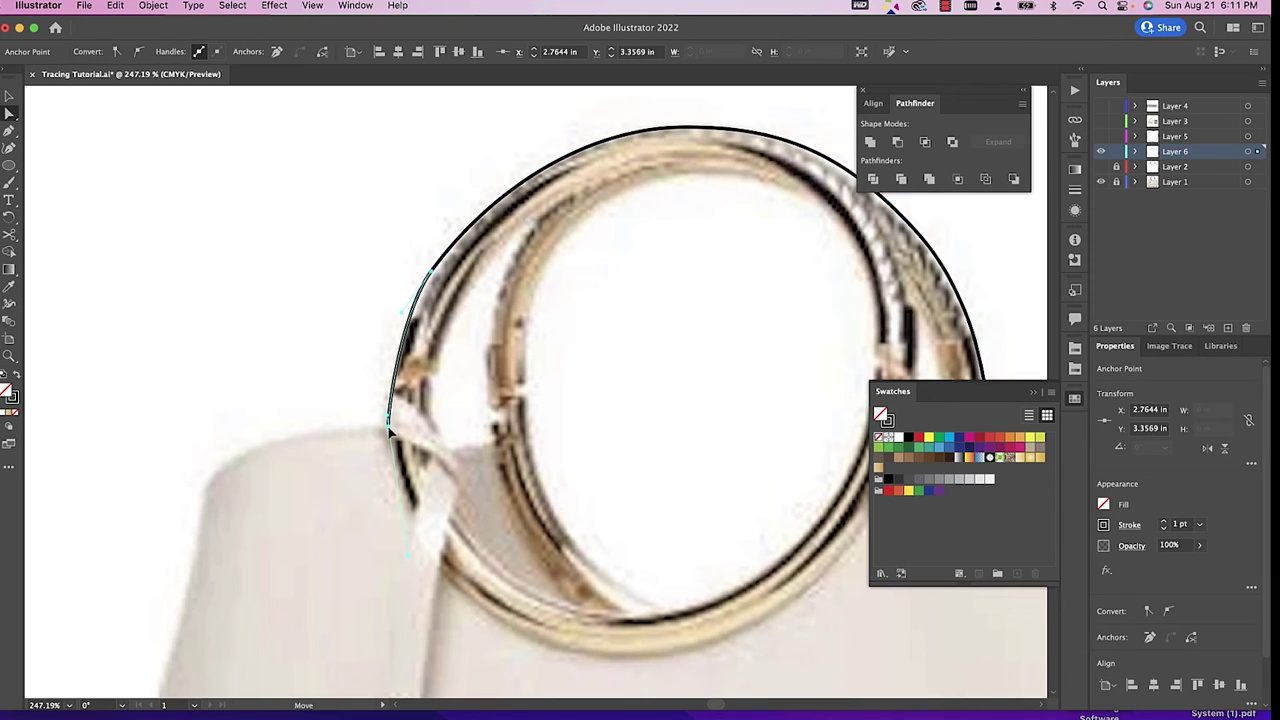
click(390, 422)
Draw a new unfilled ellipse about 2.16 by 2.19 in over the back ring, aligned with its outer right edge.
key(l)
scroll(220, 240, down, 3)
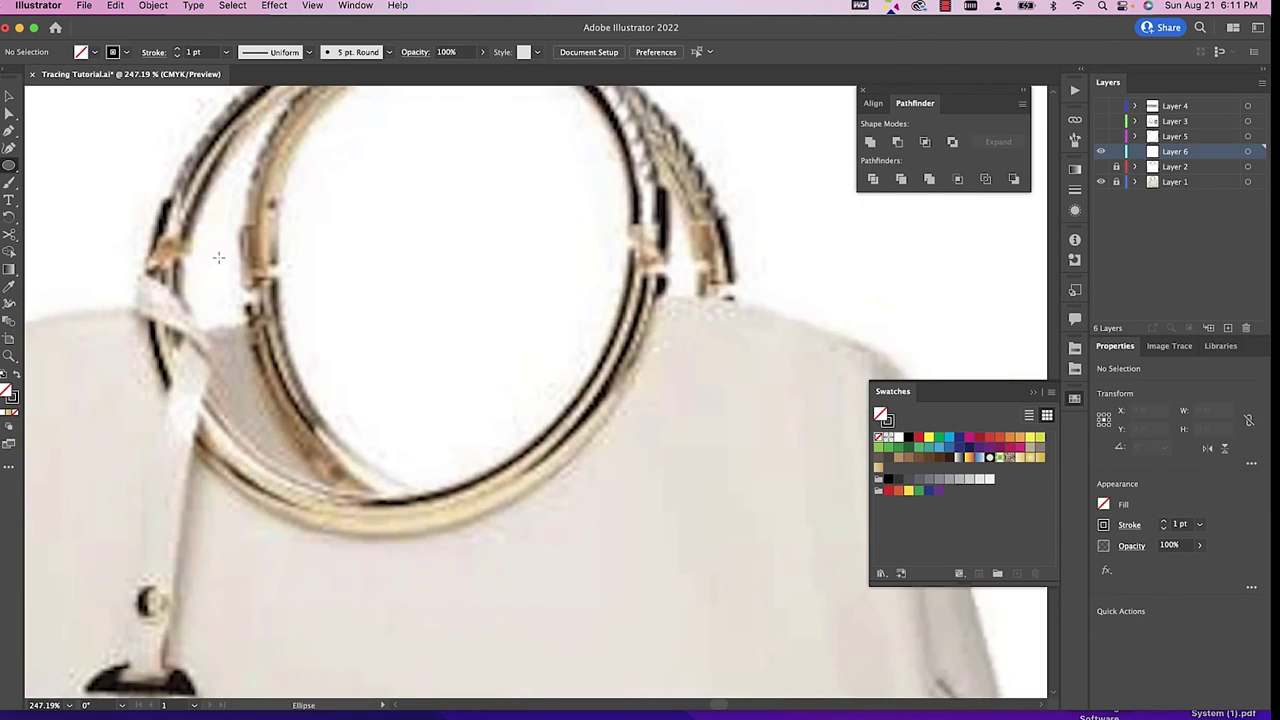
scroll(220, 258, up, 2)
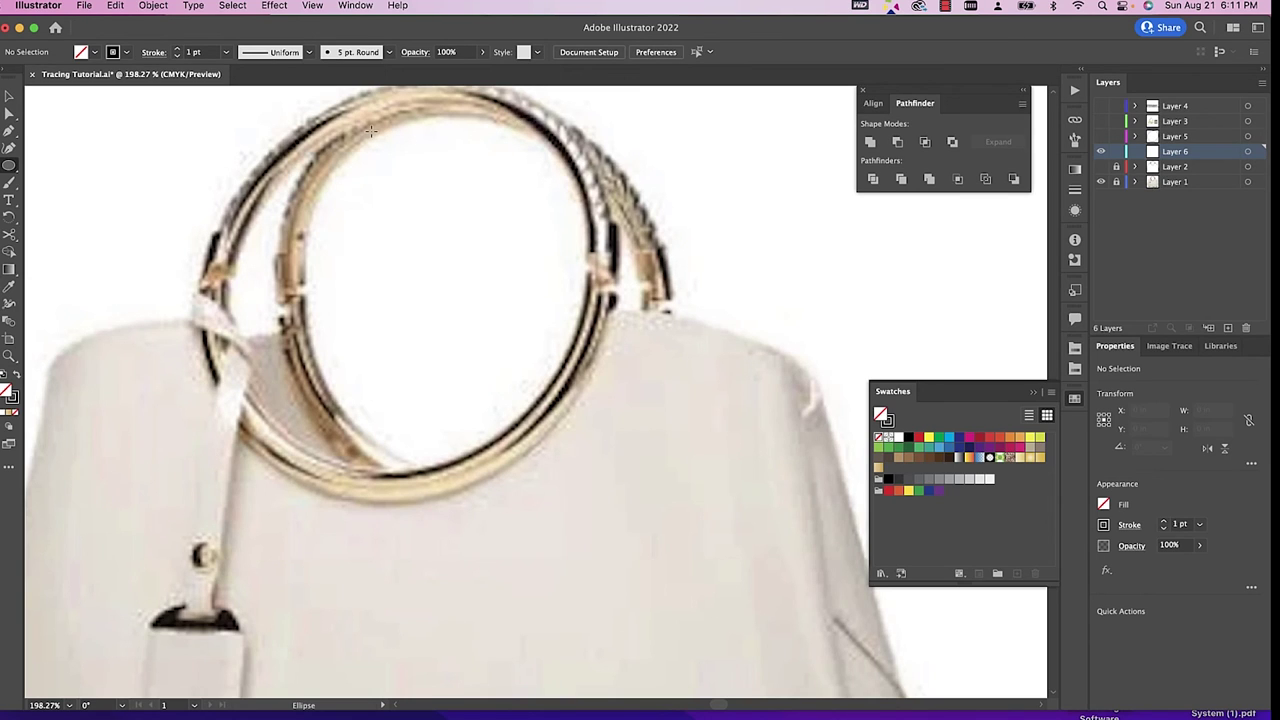
drag(325, 130, 670, 503)
key(v)
drag(323, 128, 245, 237)
drag(245, 443, 261, 447)
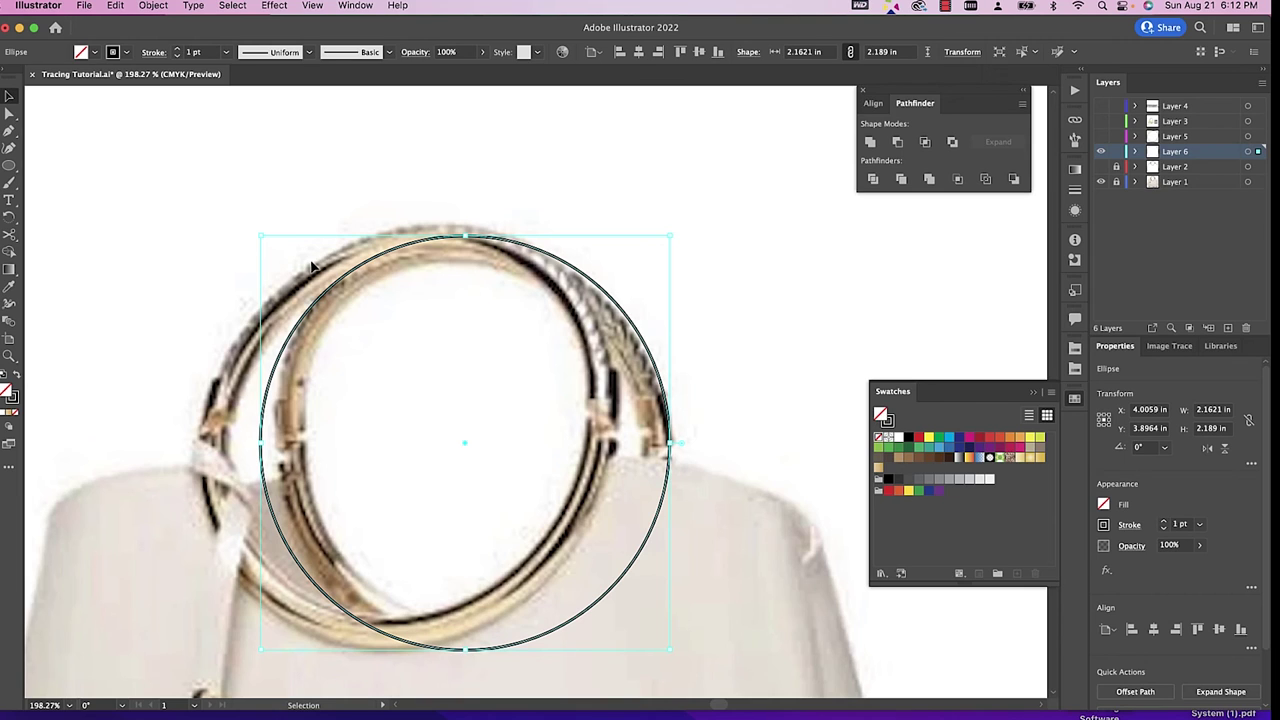
Add anchor points to the new ellipse at its upper left and where its right side meets the bag's top edge.
key(p)
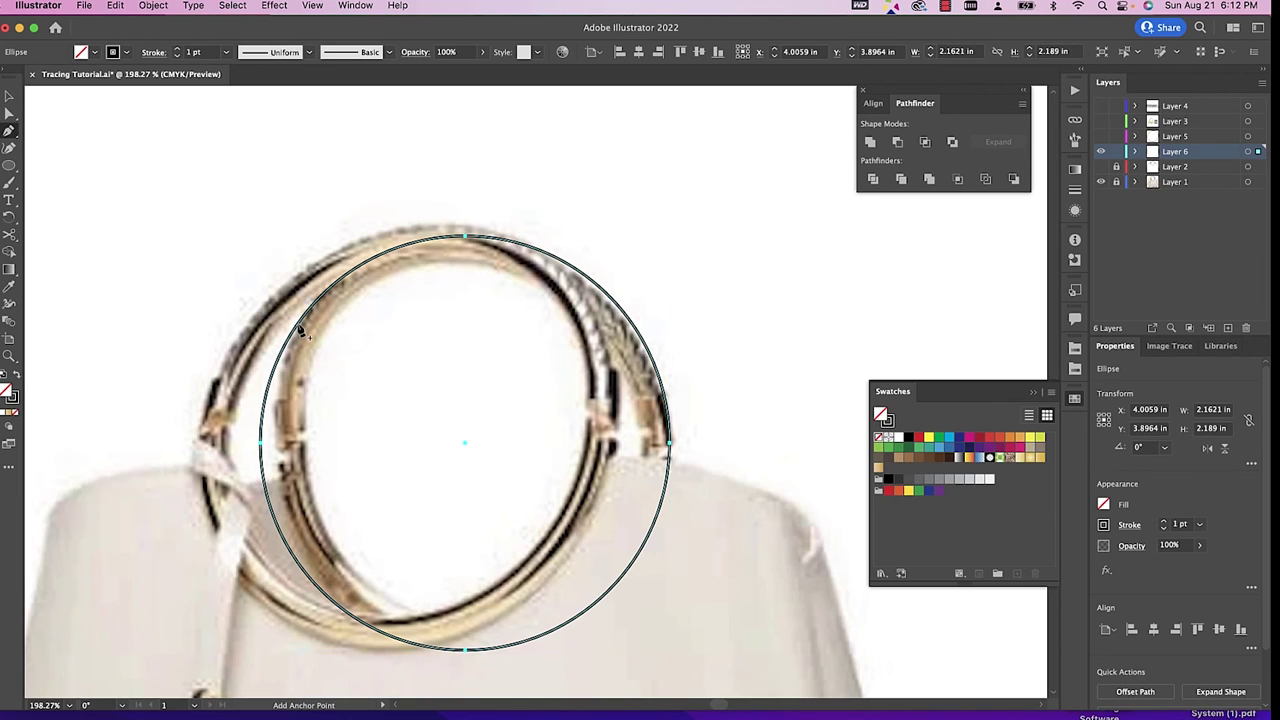
click(298, 326)
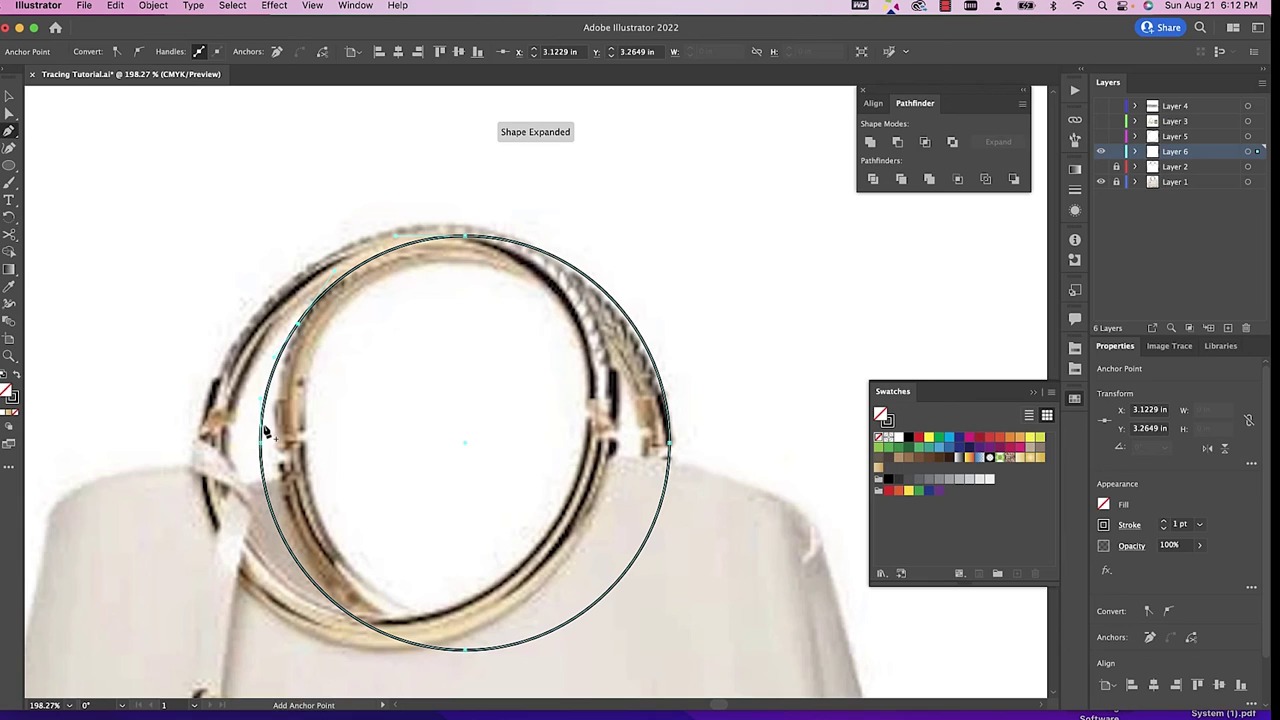
click(668, 452)
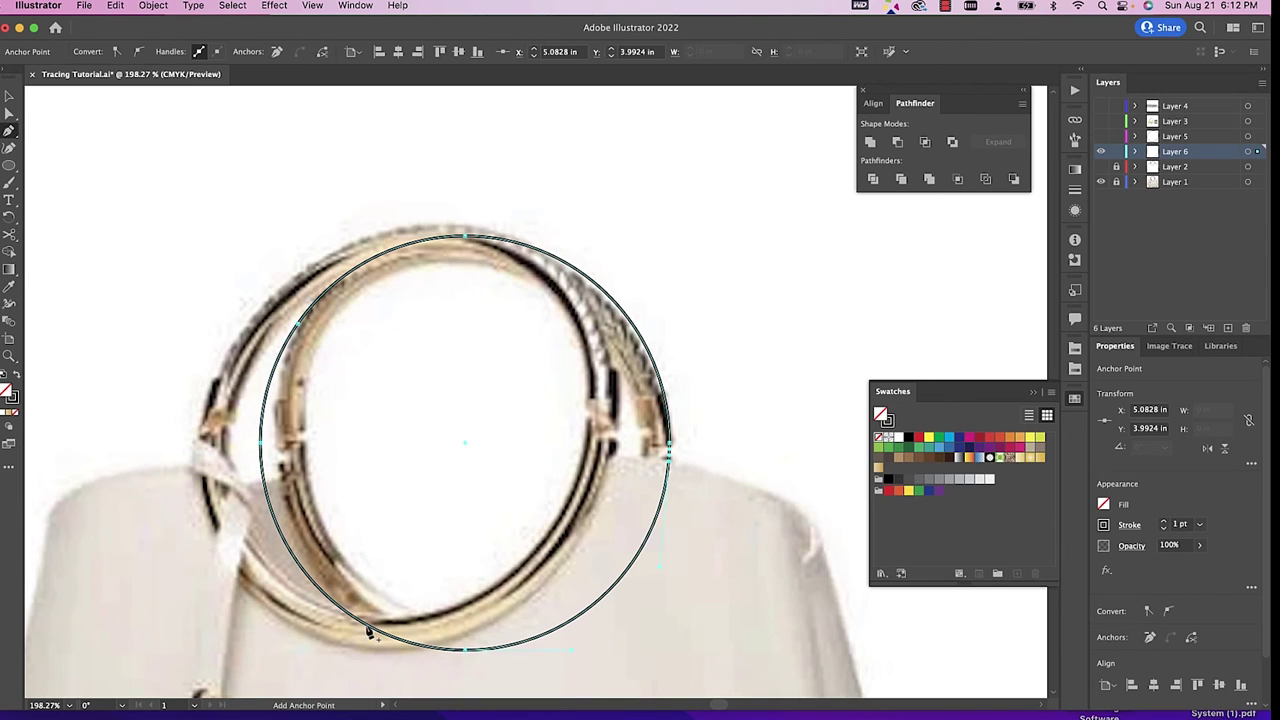
Cut the ellipse with the Scissors at the front ring's lower edge and the bag's right top edge, and delete the arc between.
key(c)
scroll(372, 600, down, 1)
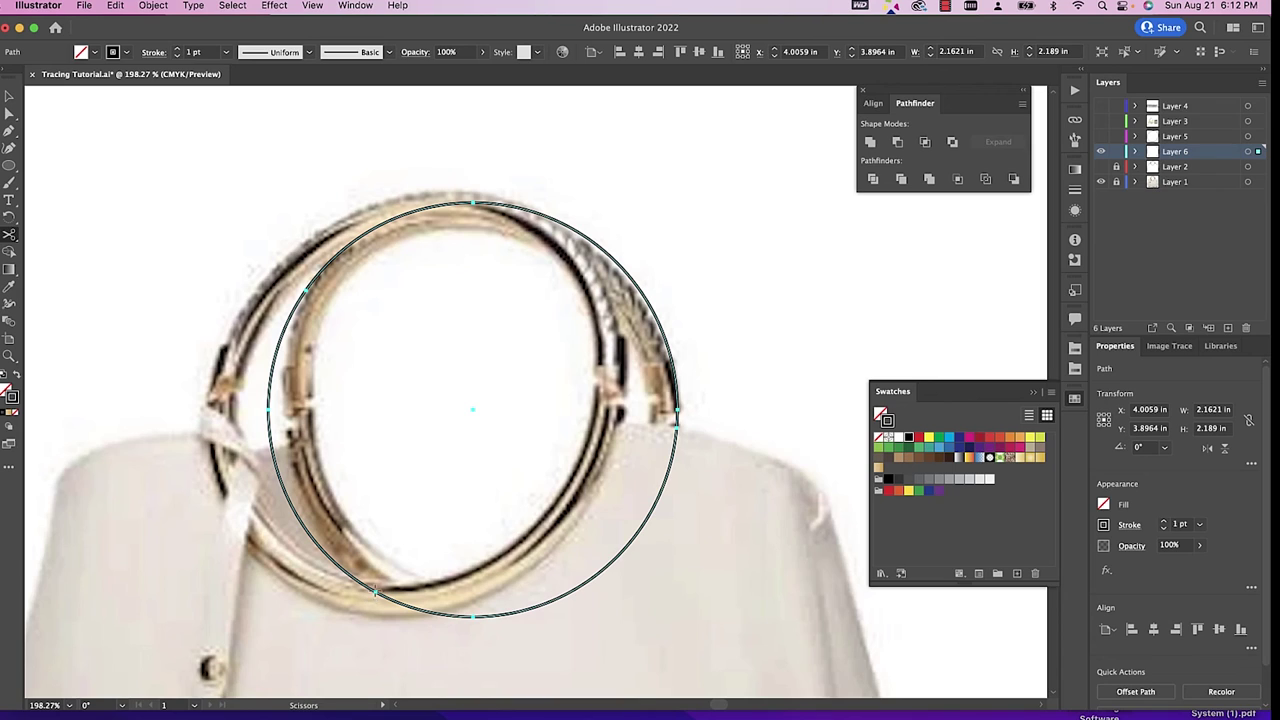
click(267, 410)
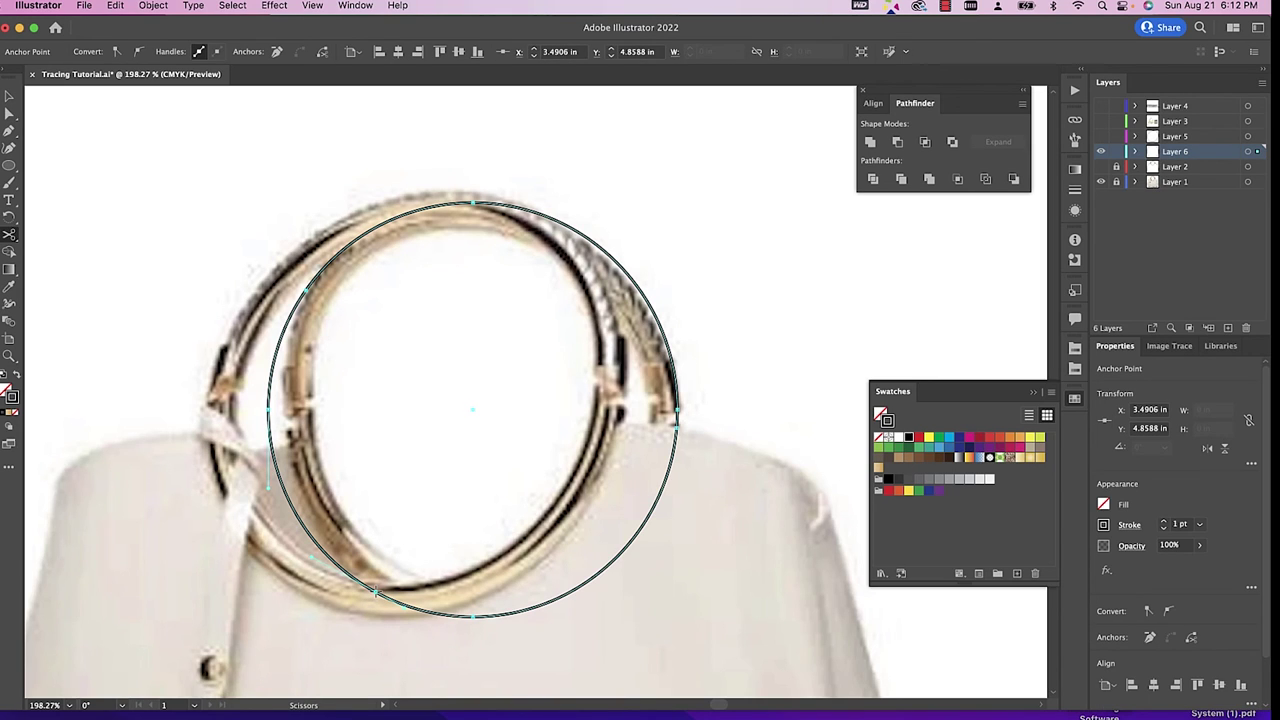
click(677, 428)
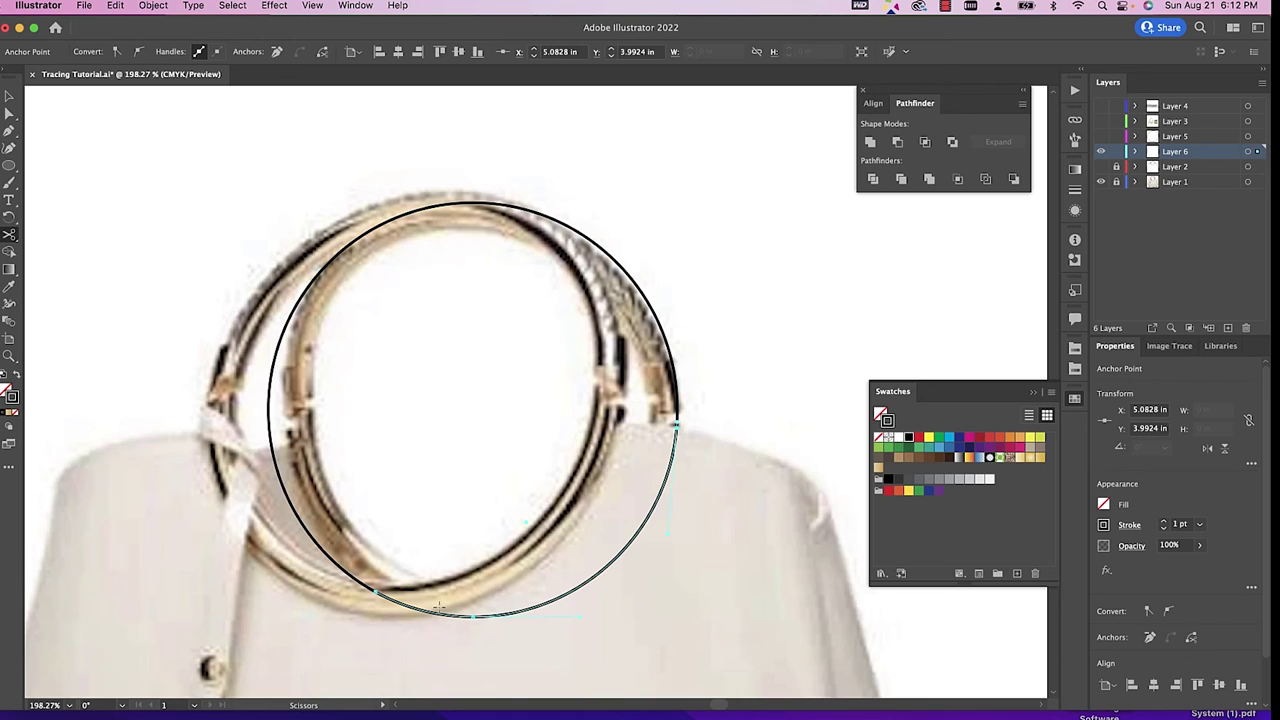
key(v)
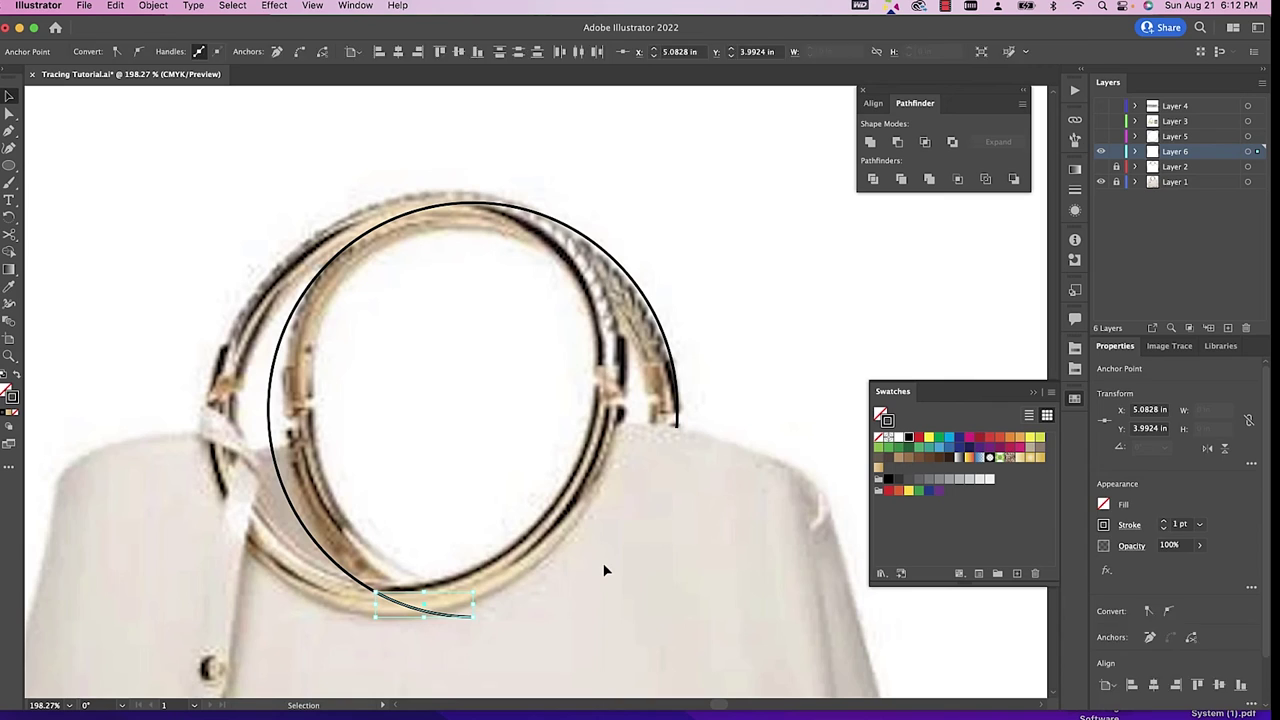
key(Delete)
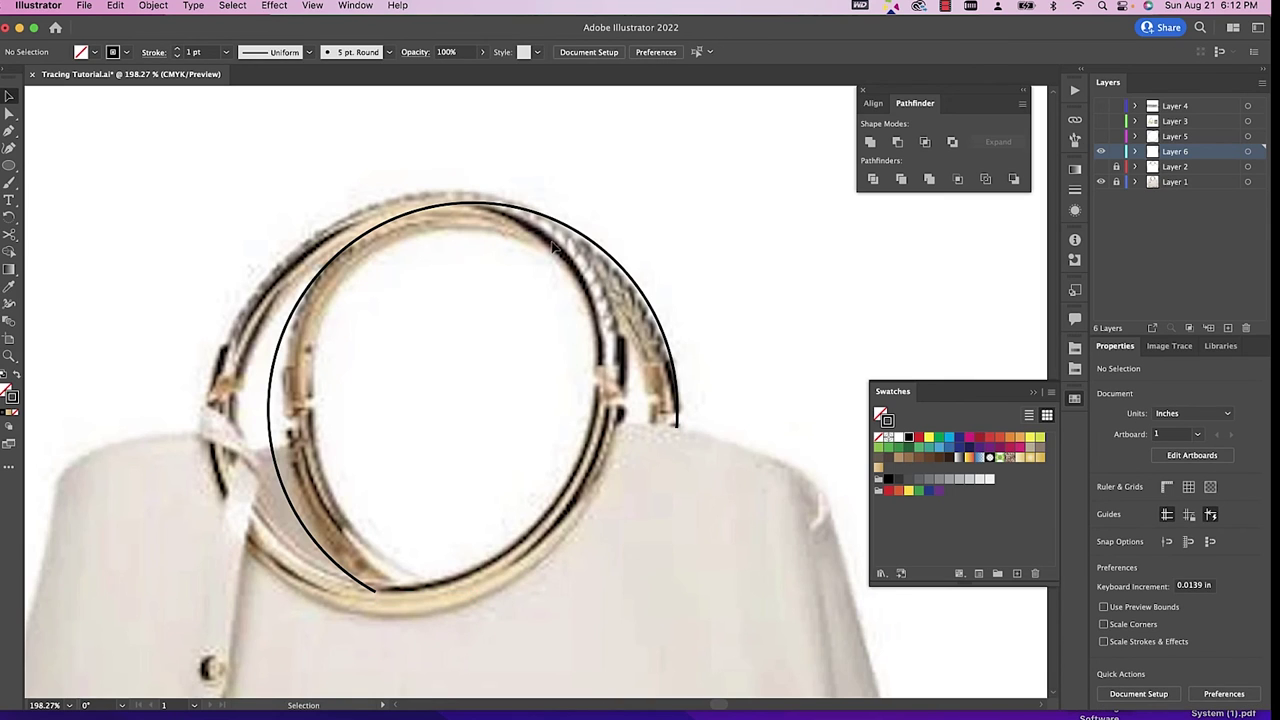
Move the anchor points on the arc's left side inward to follow the back ring's outer left edge.
key(a)
click(278, 377)
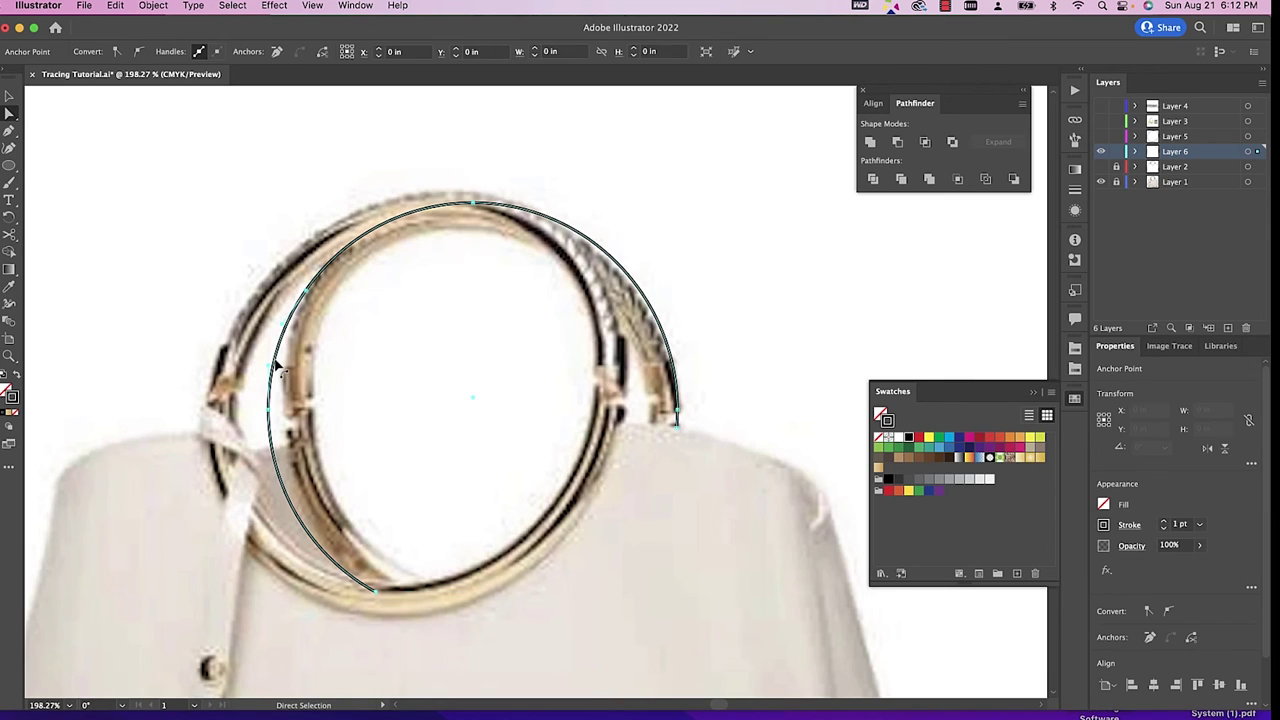
drag(268, 413, 283, 418)
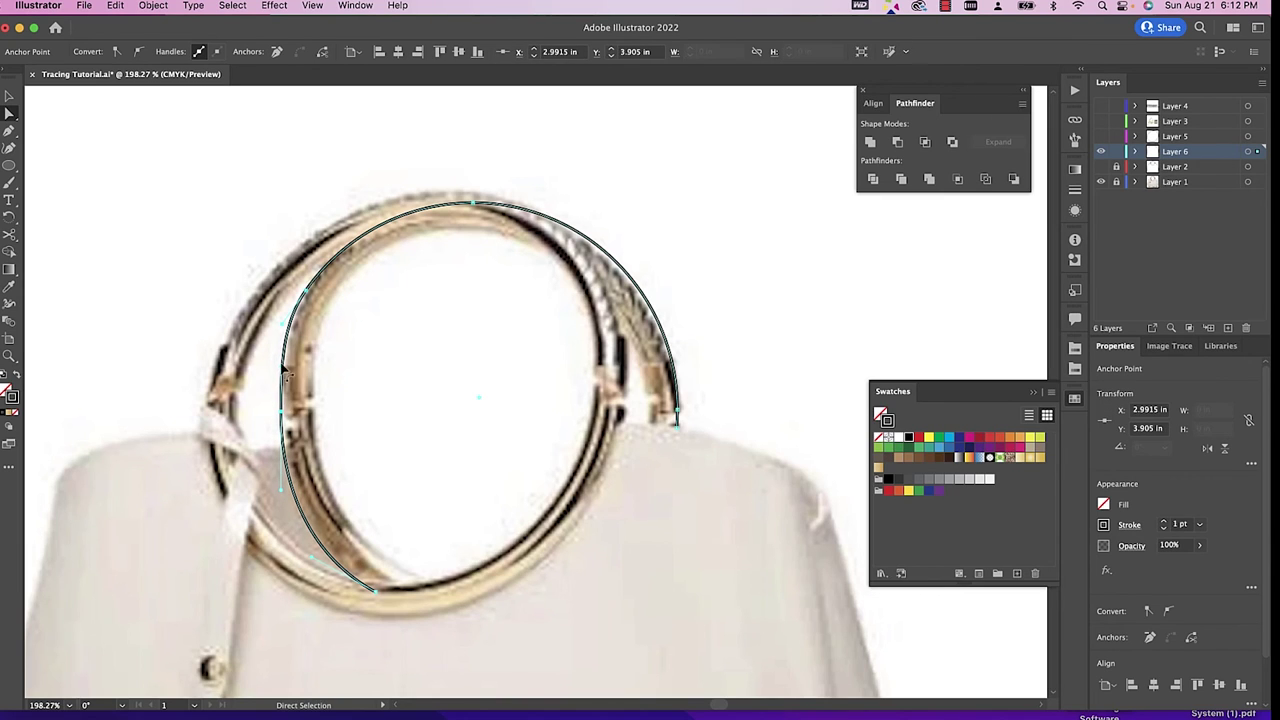
click(283, 367)
drag(283, 367, 284, 370)
drag(309, 299, 310, 290)
Add an anchor point on the arc's lower left and fit that curve and its end point to the back ring's edge.
key(p)
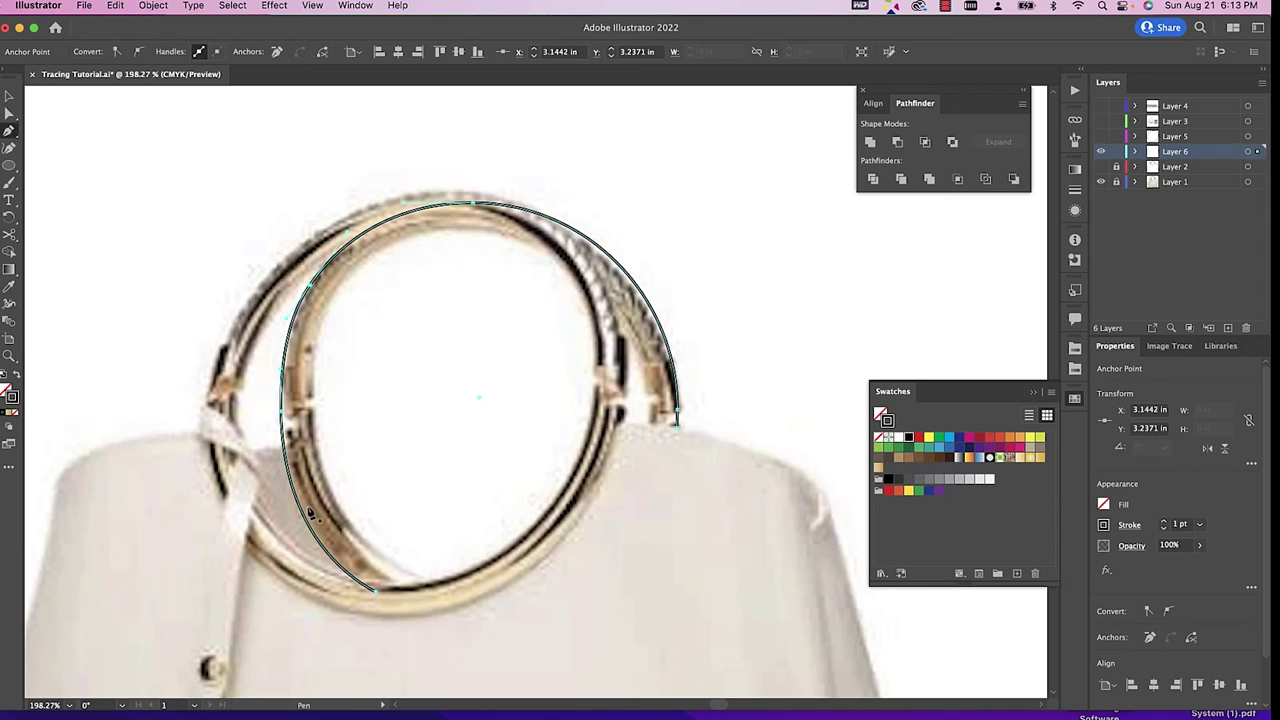
click(302, 516)
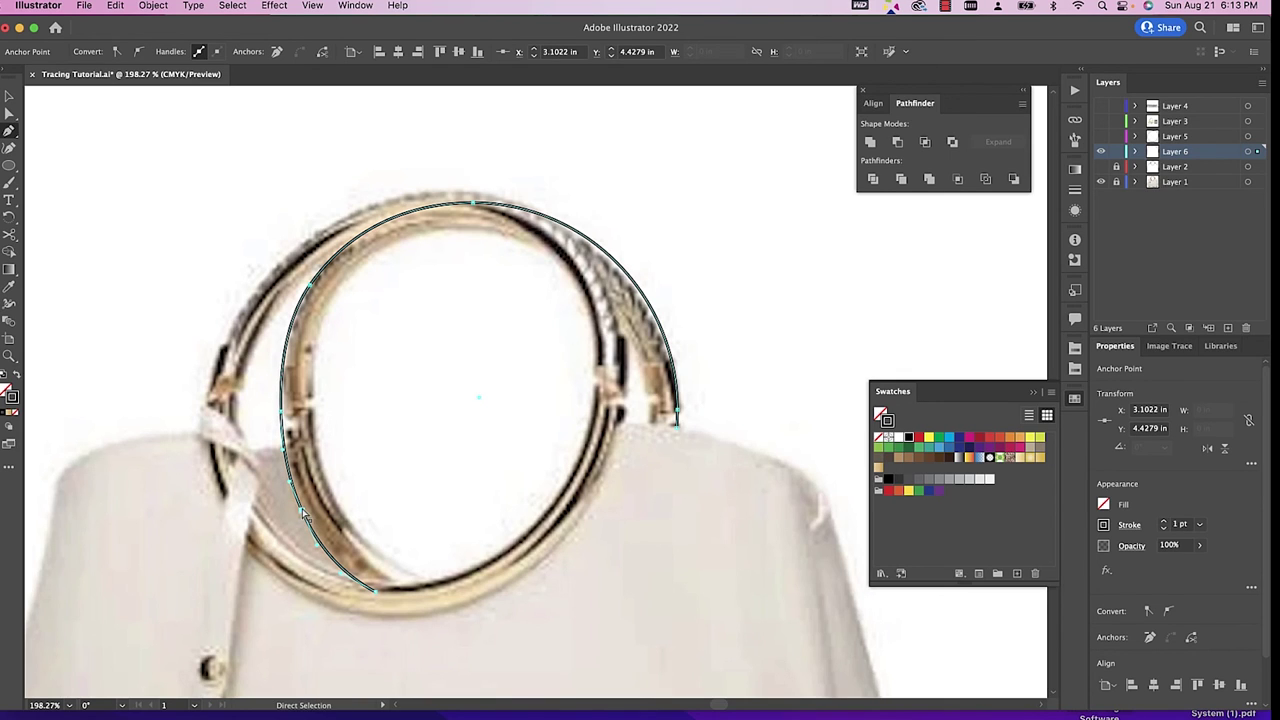
click(337, 580)
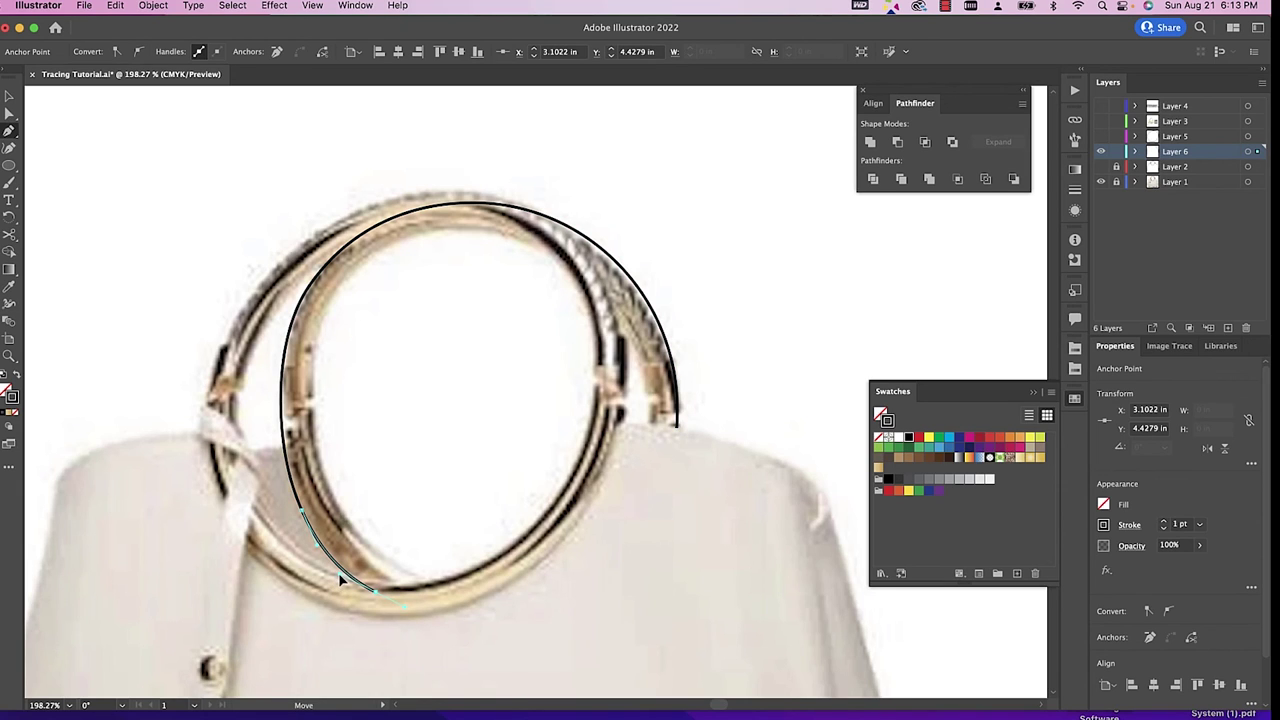
click(373, 594)
click(374, 596)
Continue the back ring's outline from its lower end point across the tip along the front ring's inner edge.
click(371, 597)
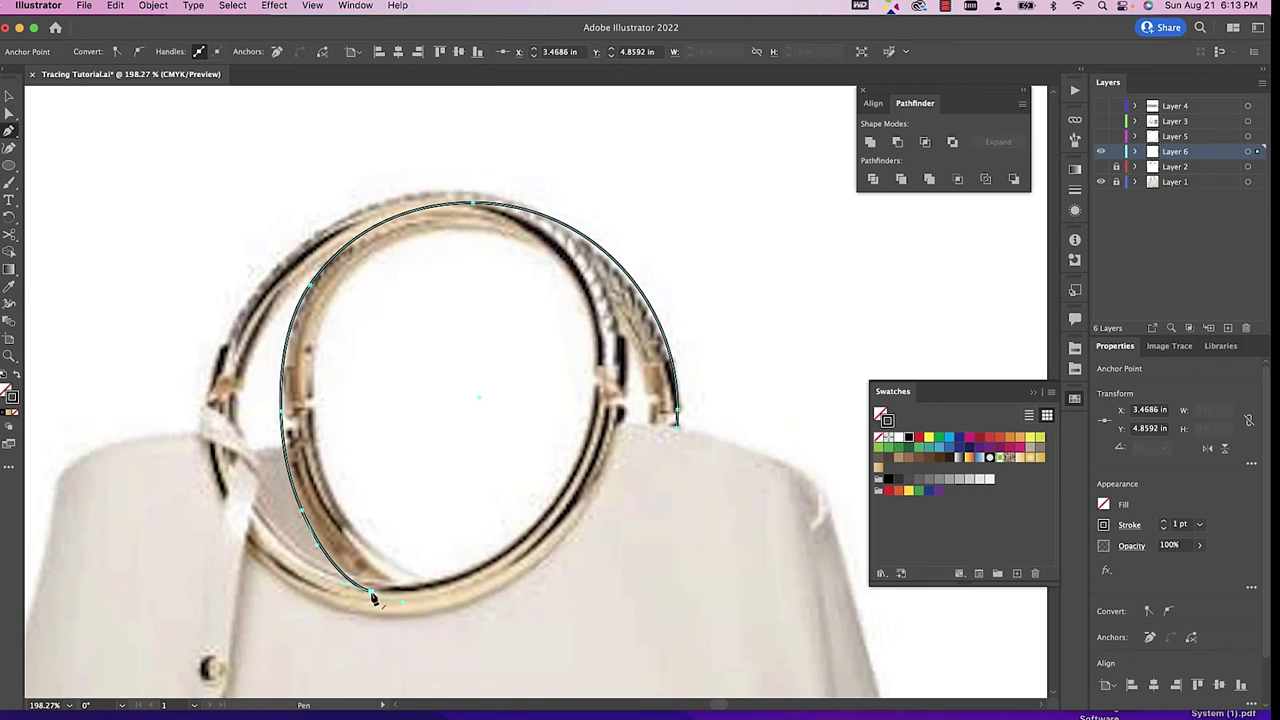
click(372, 591)
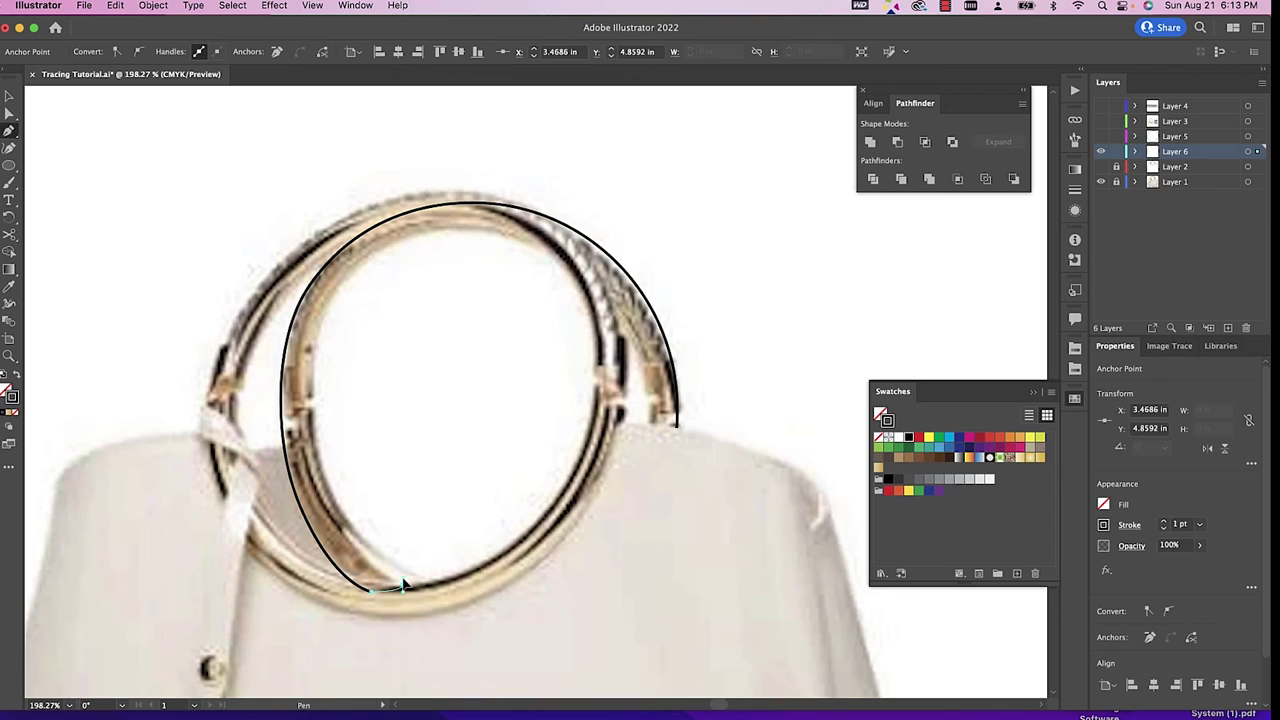
click(405, 587)
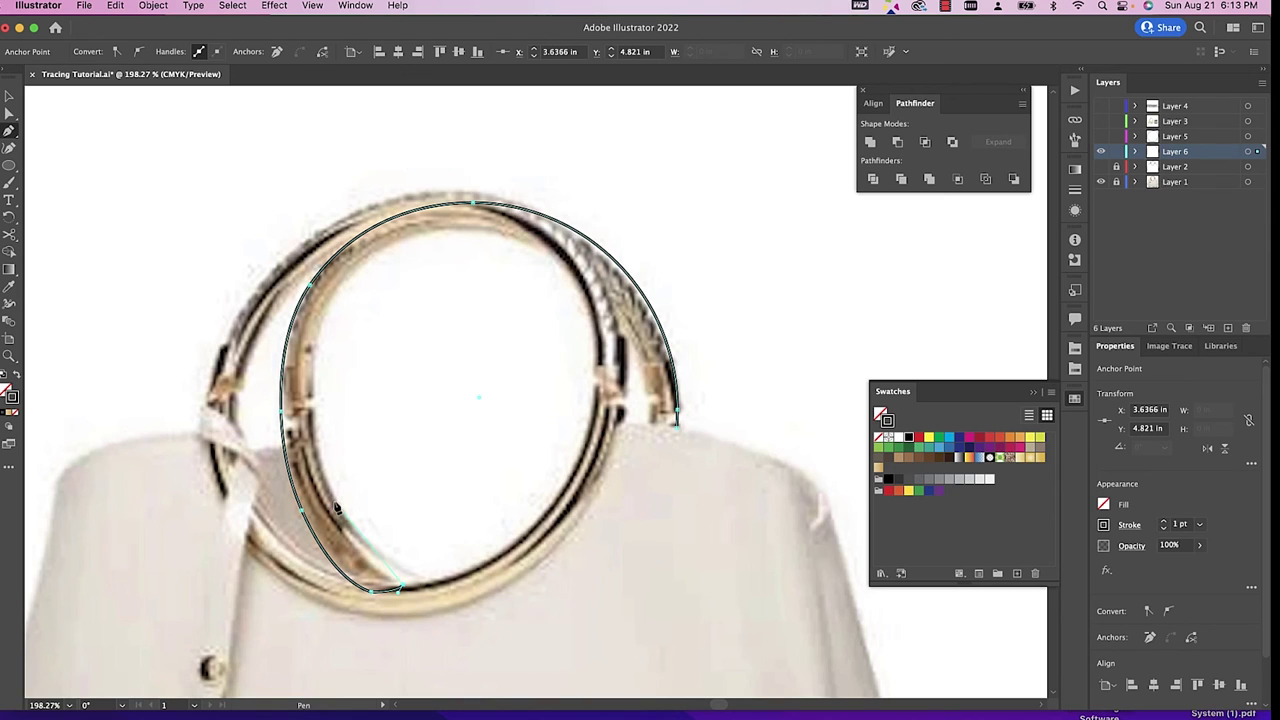
Trace the back ring's inner edge over the top to the bag's right top edge and close the shape.
mouse_move(318, 480)
mouse_down()
mouse_move(323, 423)
mouse_move(318, 432)
mouse_move(293, 400)
mouse_move(334, 290)
mouse_move(374, 243)
mouse_move(540, 228)
mouse_move(528, 227)
mouse_move(635, 333)
mouse_move(698, 434)
mouse_up()
click(632, 328)
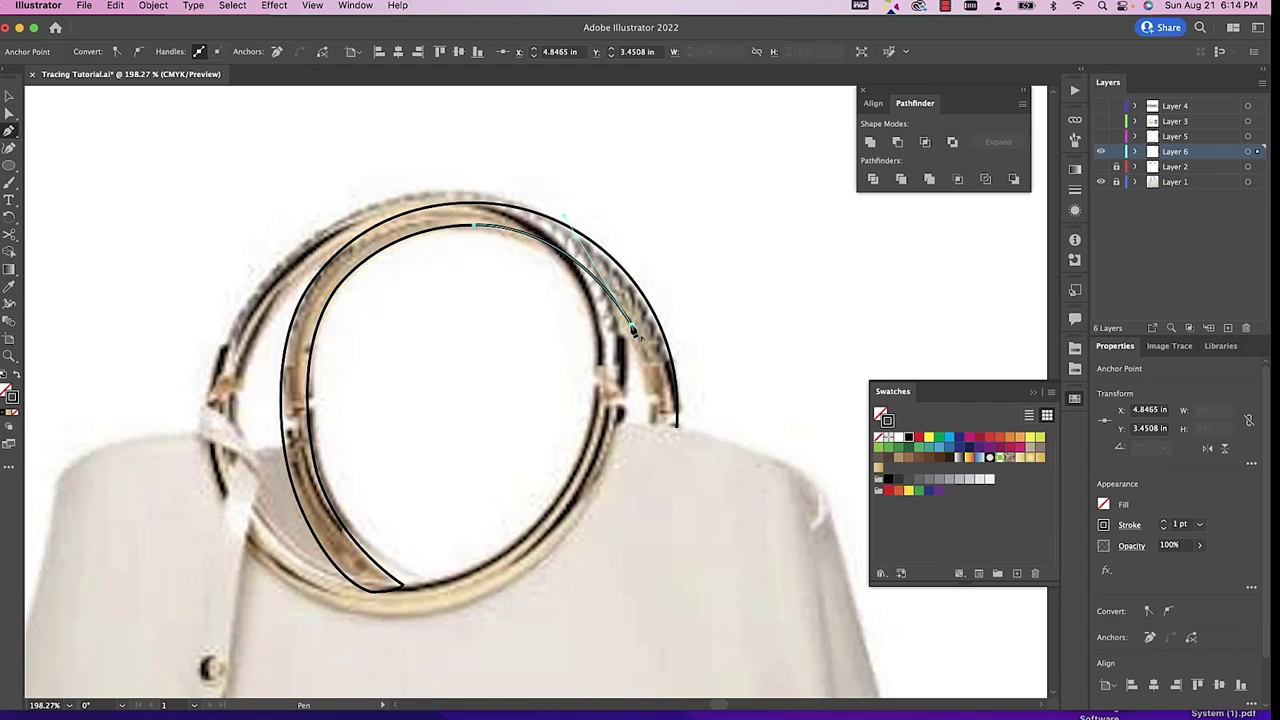
click(651, 426)
drag(646, 489, 646, 489)
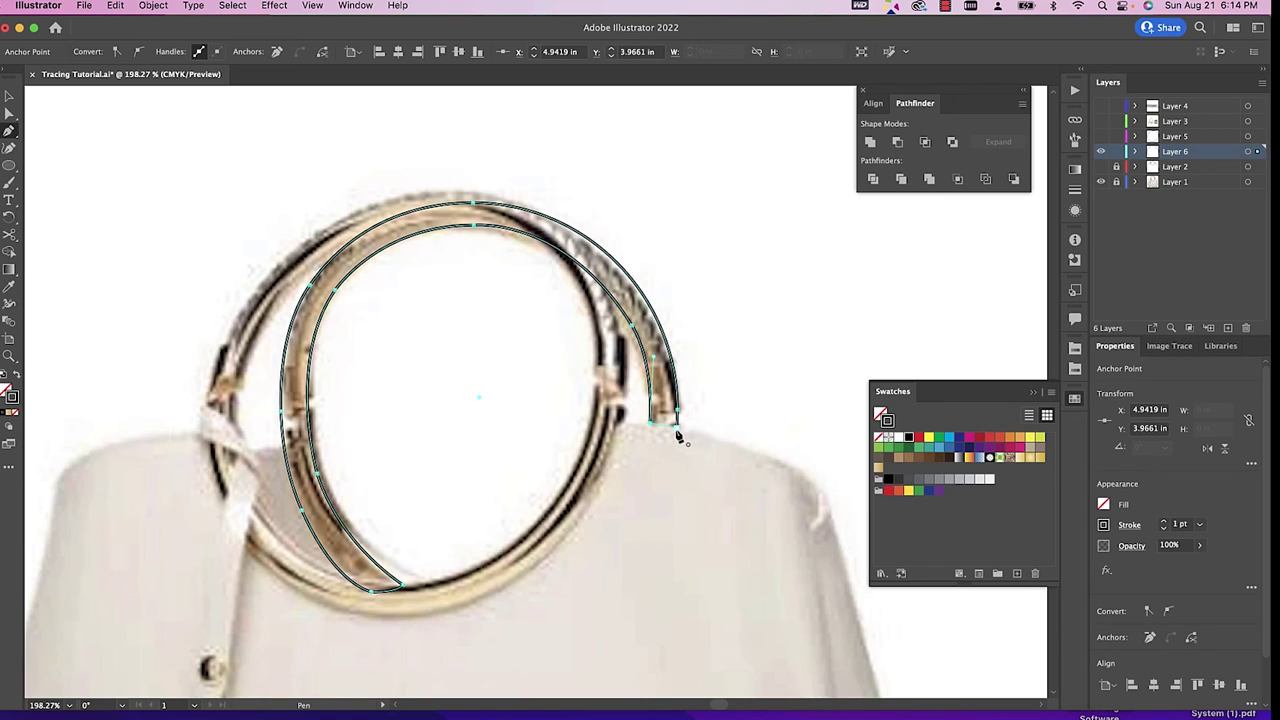
click(677, 432)
super+click(700, 433)
Show Layer 5 and Layer 2 and check the ring outlines against the whole bag.
scroll(612, 452, down, 3)
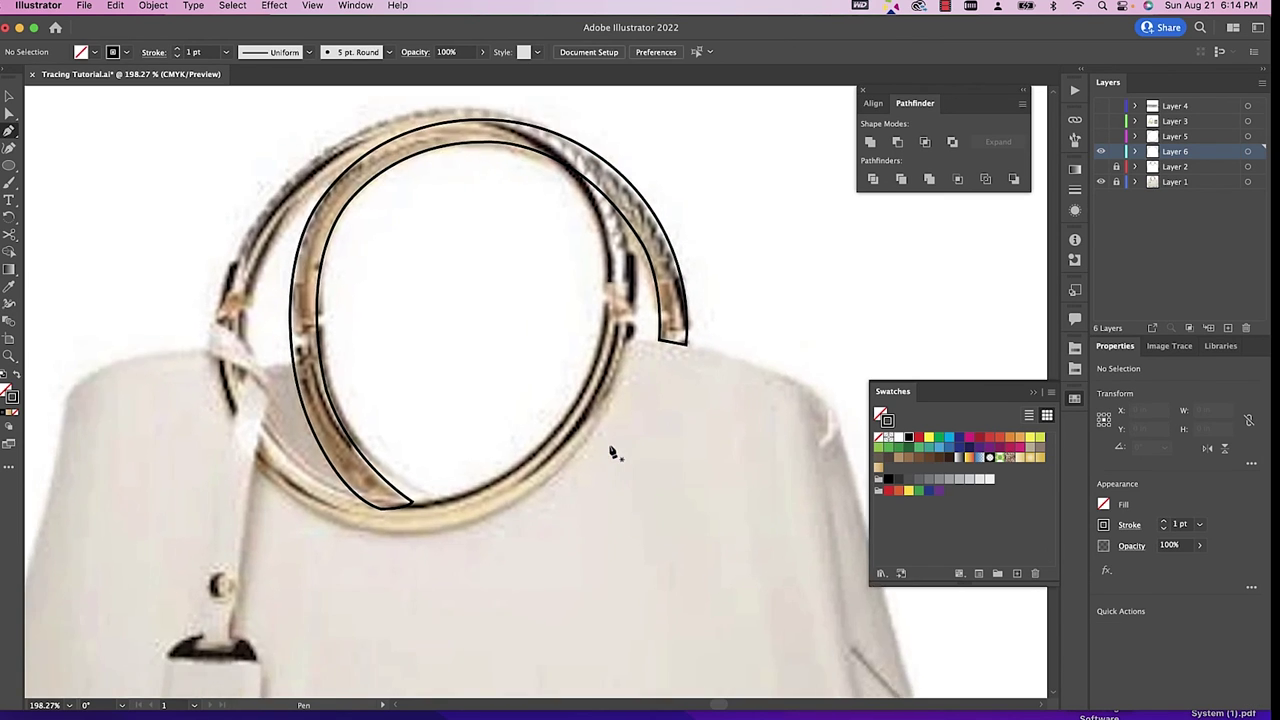
click(1101, 137)
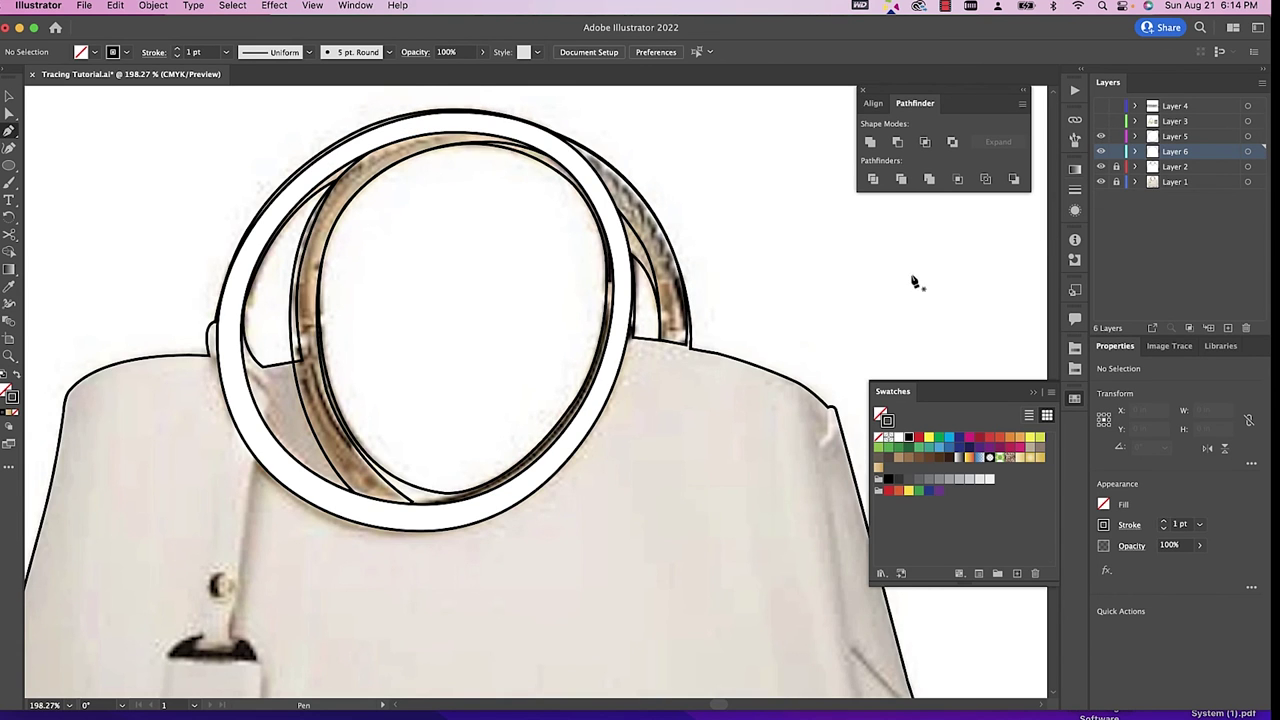
scroll(900, 294, down, 5)
scroll(900, 298, down, 5)
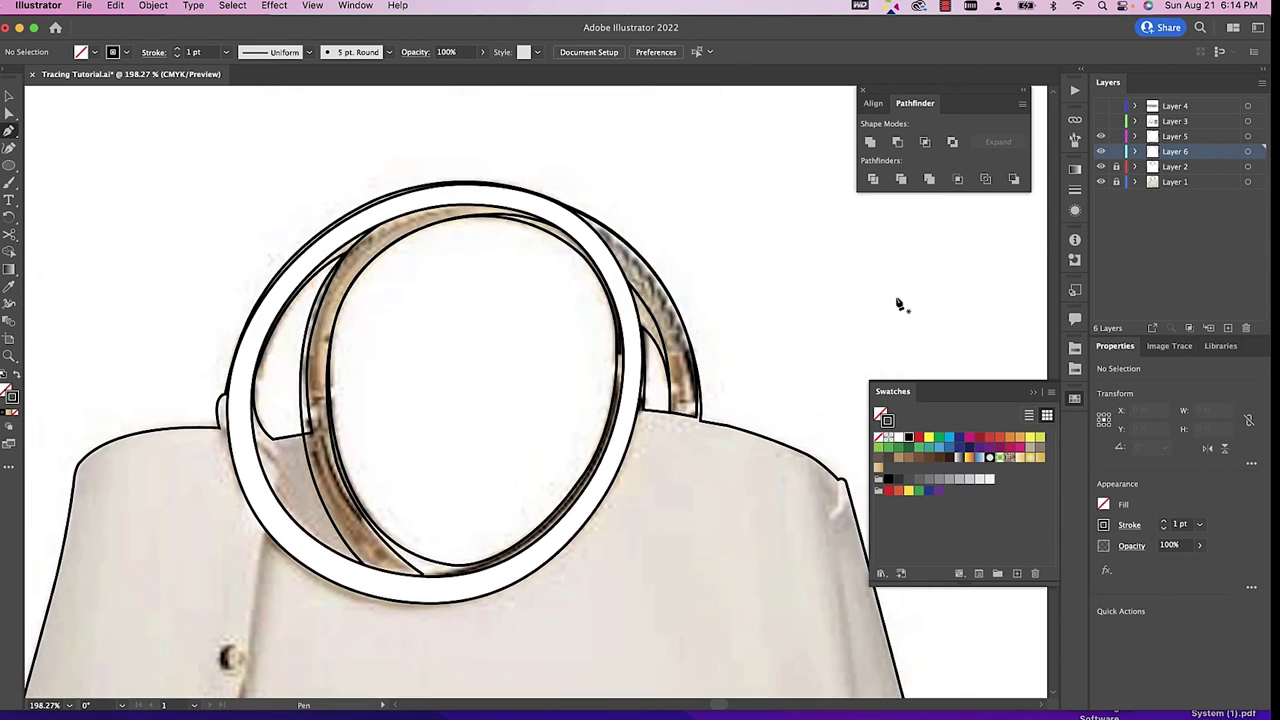
scroll(900, 305, down, 2)
scroll(900, 305, right, 1)
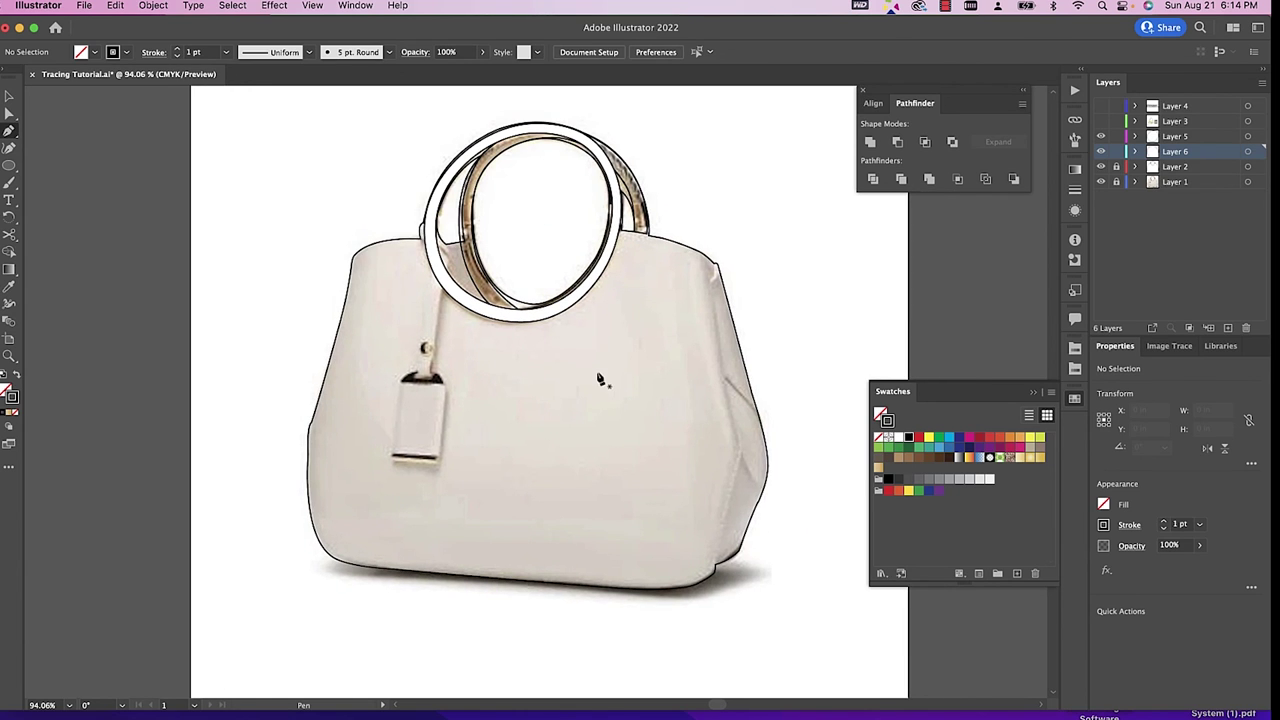
scroll(600, 366, up, 2)
scroll(600, 366, left, 2)
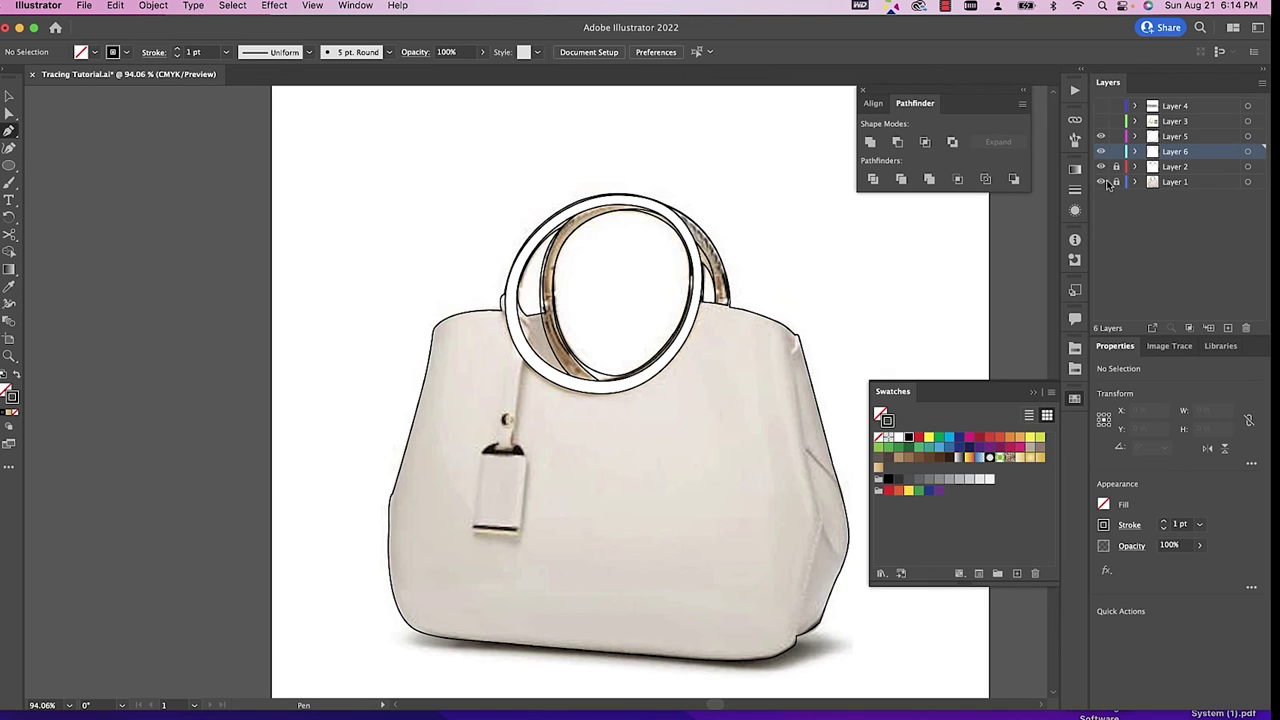
Hide Layers 2, 5 and 6, leaving the reference image, and add a new layer above Layer 5.
click(1101, 166)
key(v)
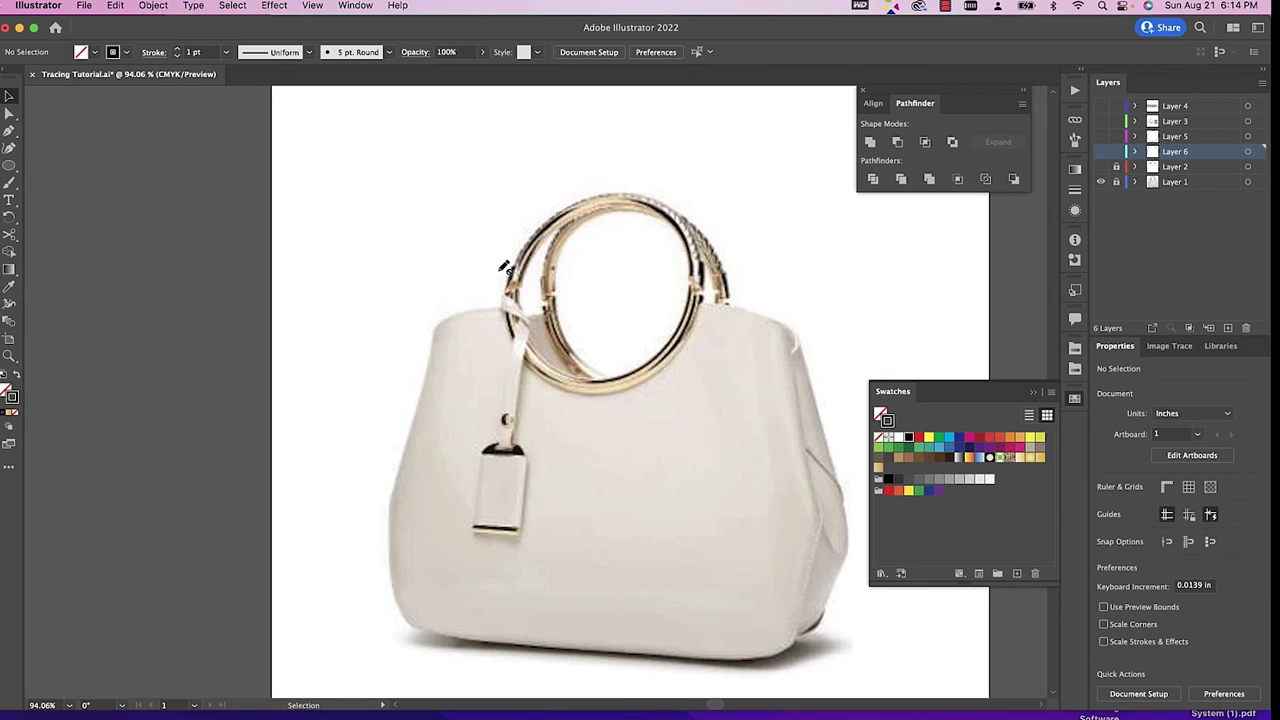
key(p)
key(a)
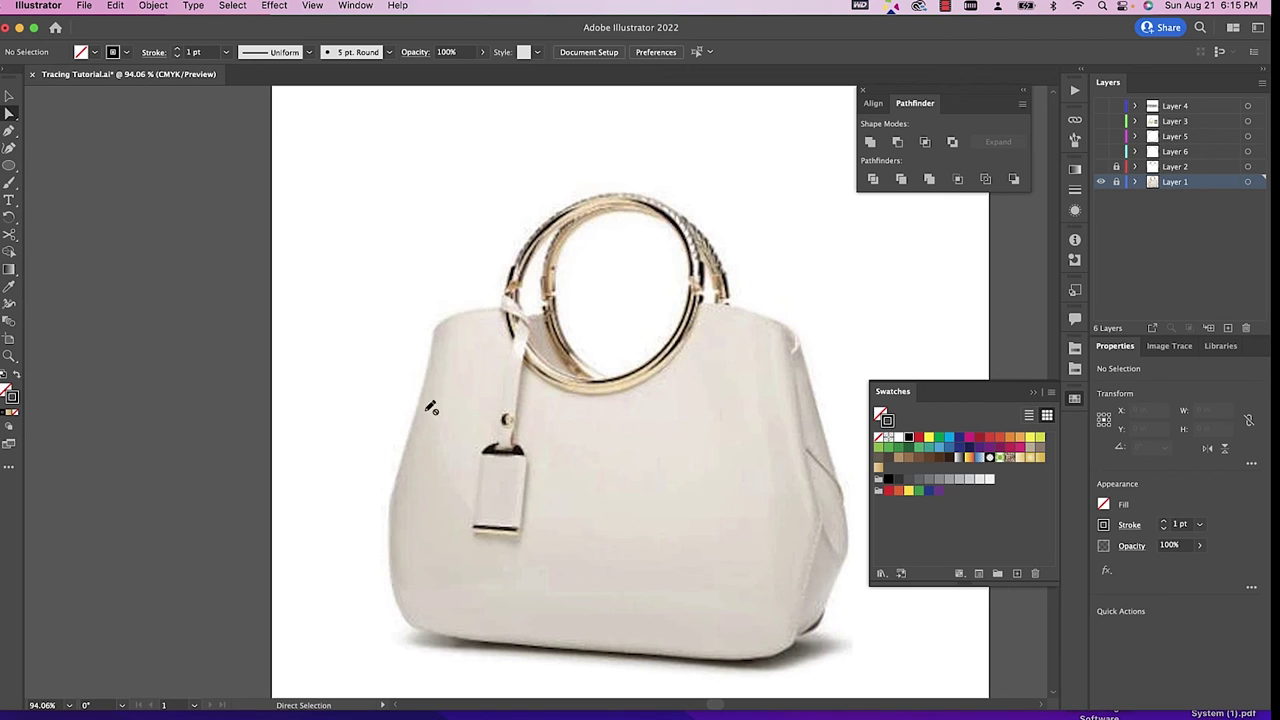
scroll(560, 607, right, 3)
scroll(560, 607, down, 2)
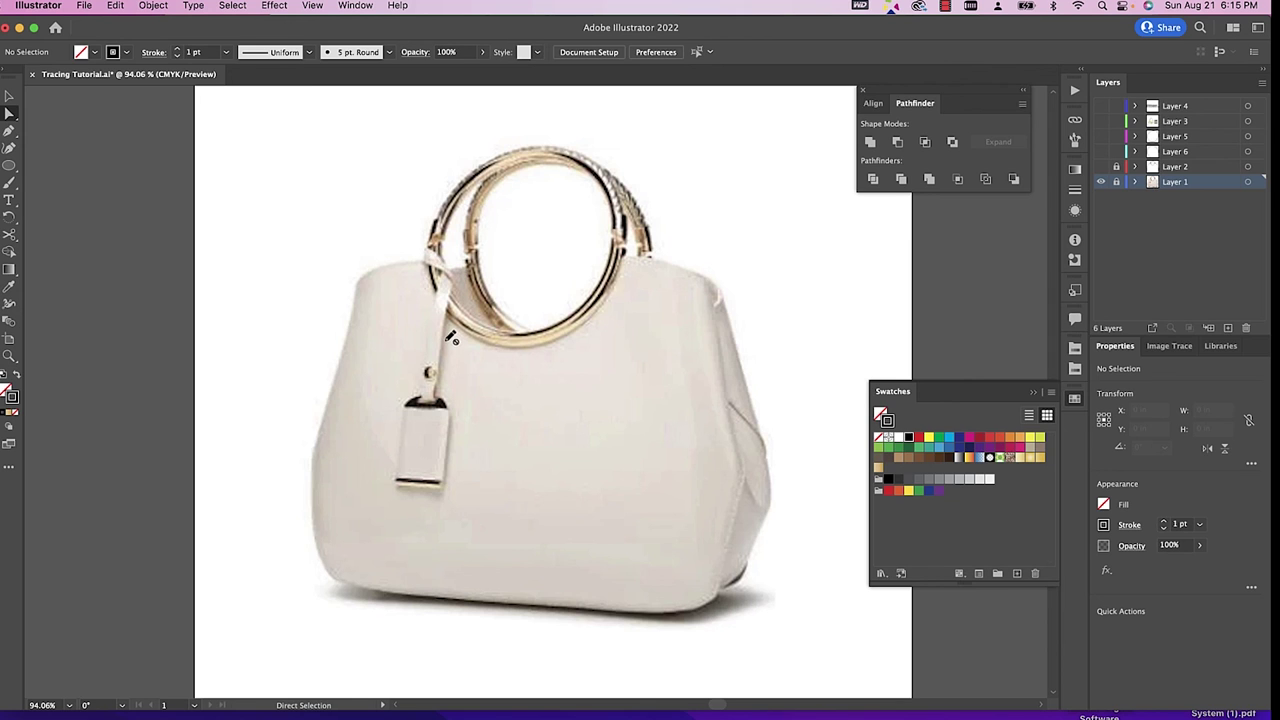
click(1222, 137)
click(1228, 328)
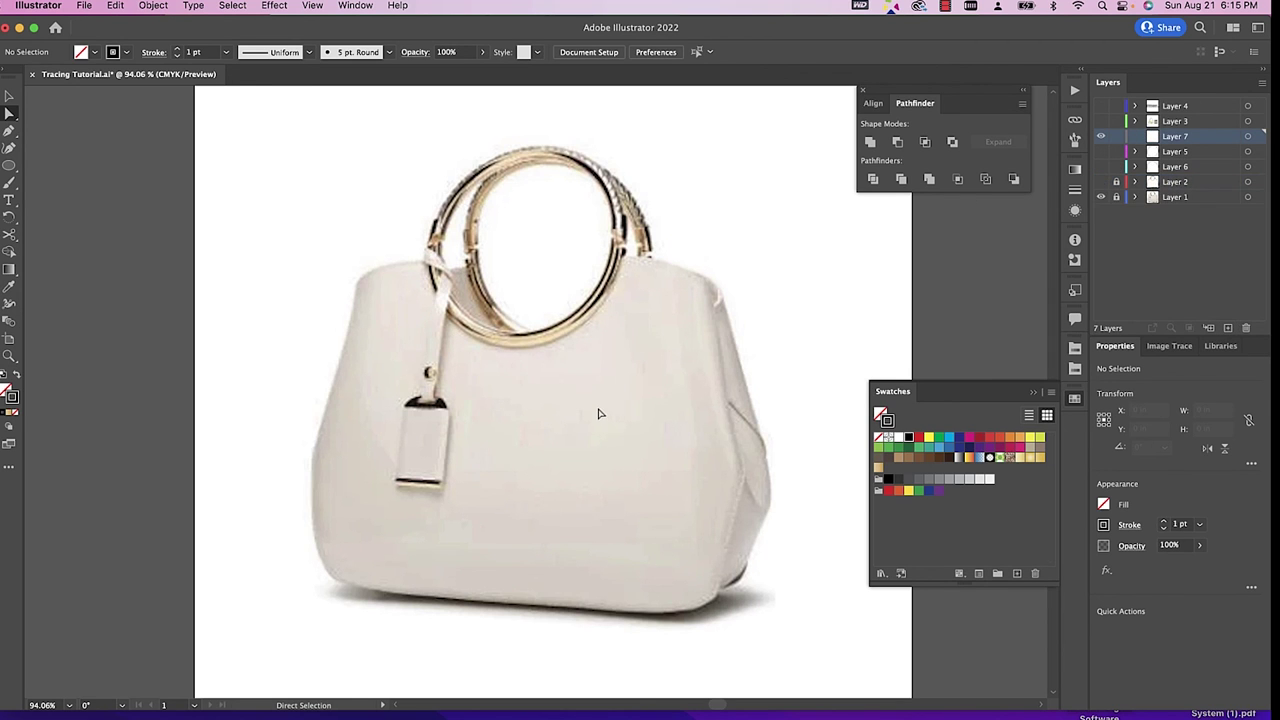
Outline the strap's folded loop around the front ring's left side with the Pencil tool as a closed shape.
scroll(600, 420, up, 5)
scroll(465, 324, down, 1)
scroll(465, 324, right, 1)
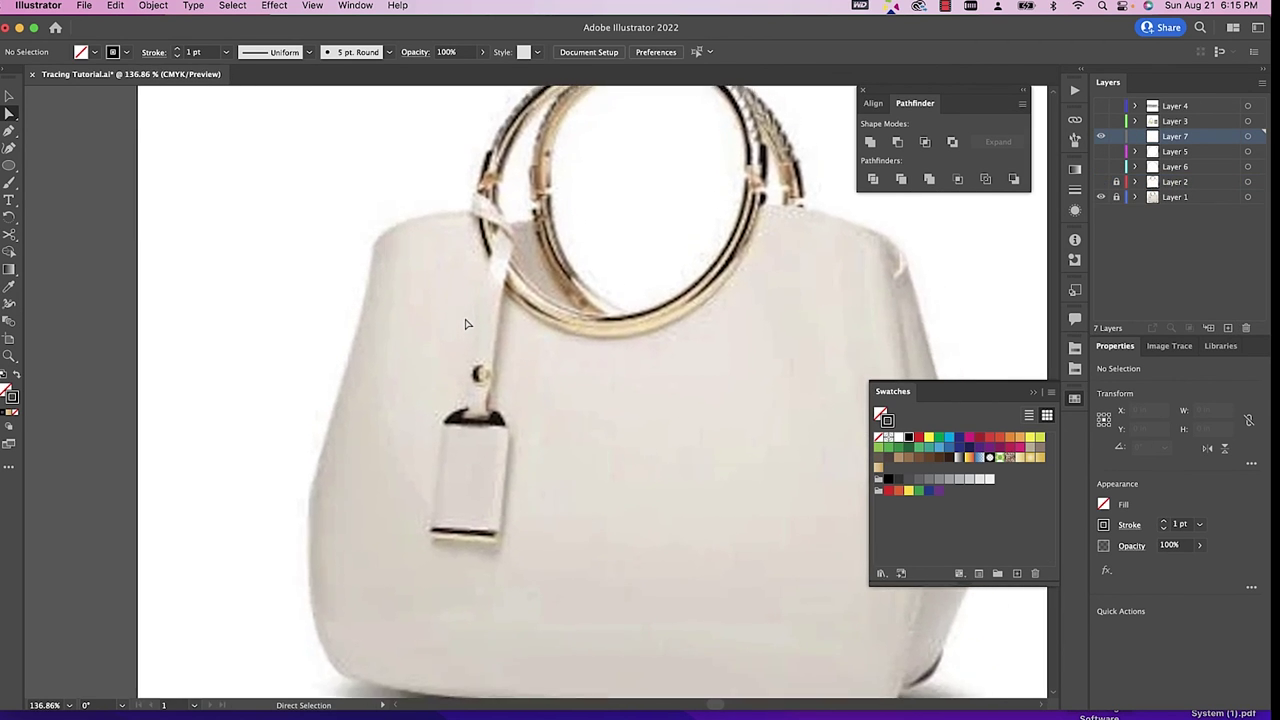
key(n)
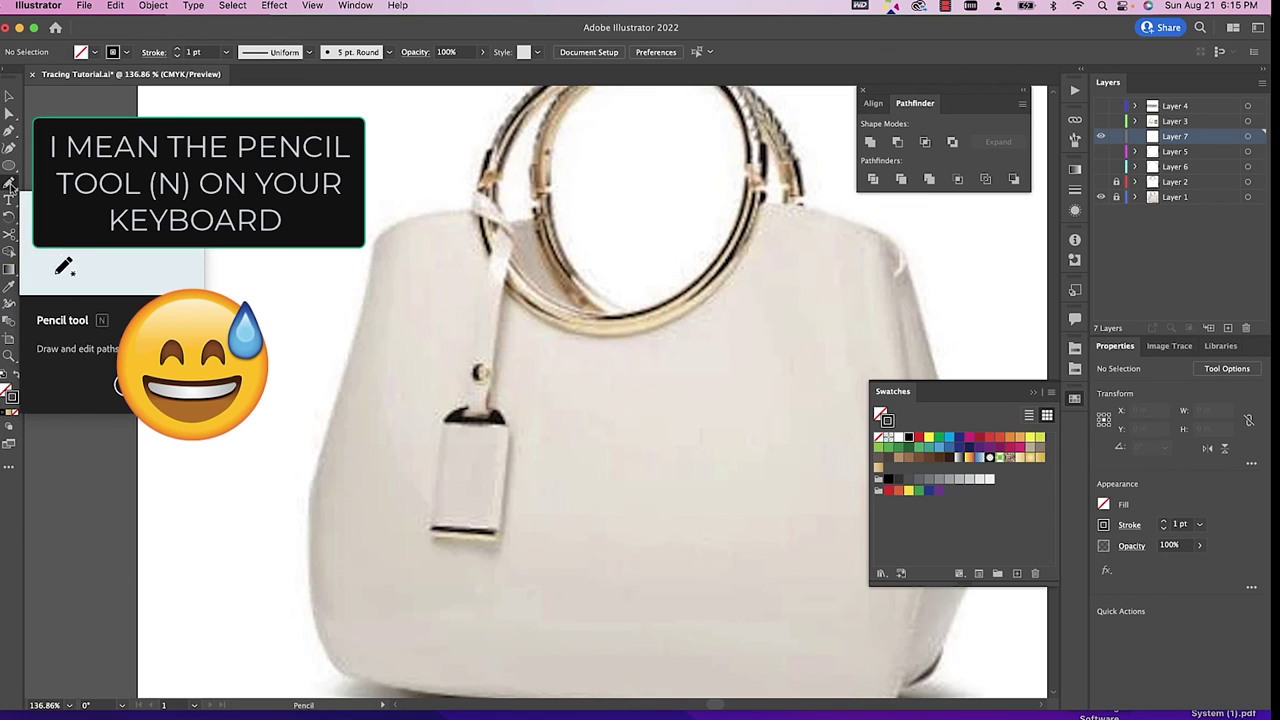
scroll(451, 149, up, 3)
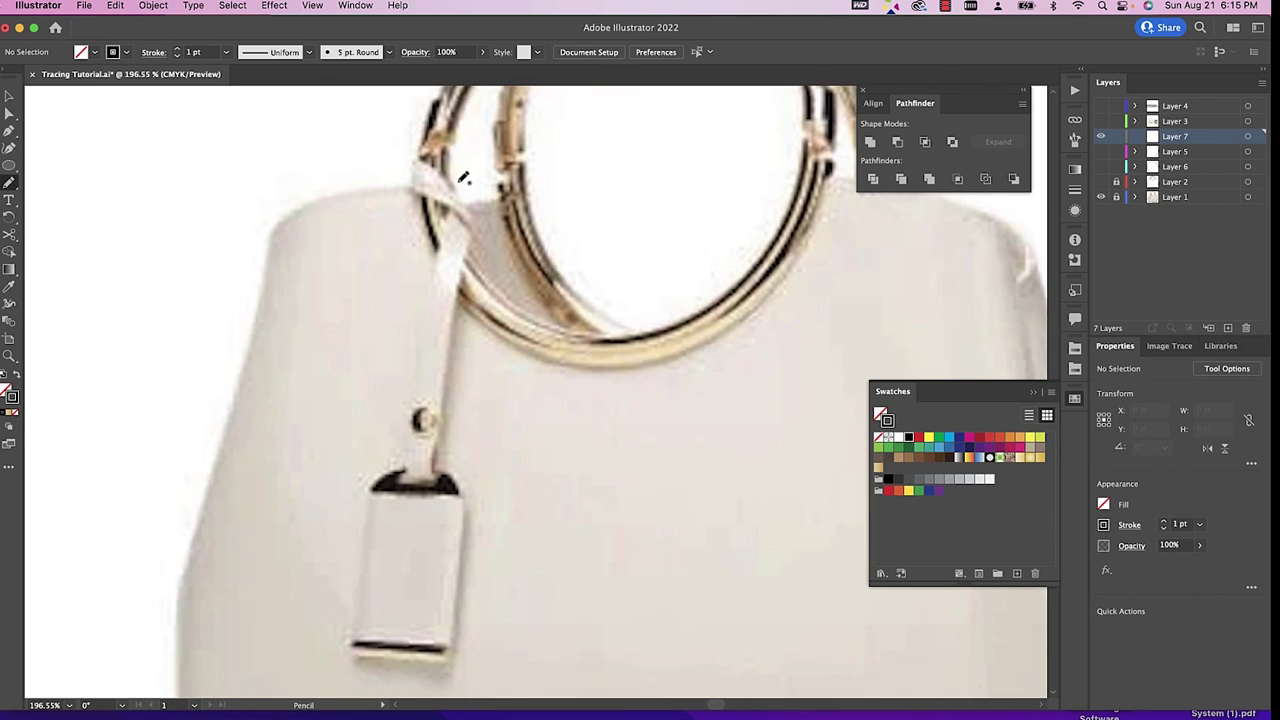
mouse_move(458, 178)
mouse_down()
mouse_move(425, 161)
mouse_move(442, 206)
mouse_move(476, 233)
mouse_move(469, 193)
mouse_up()
drag(459, 177, 460, 176)
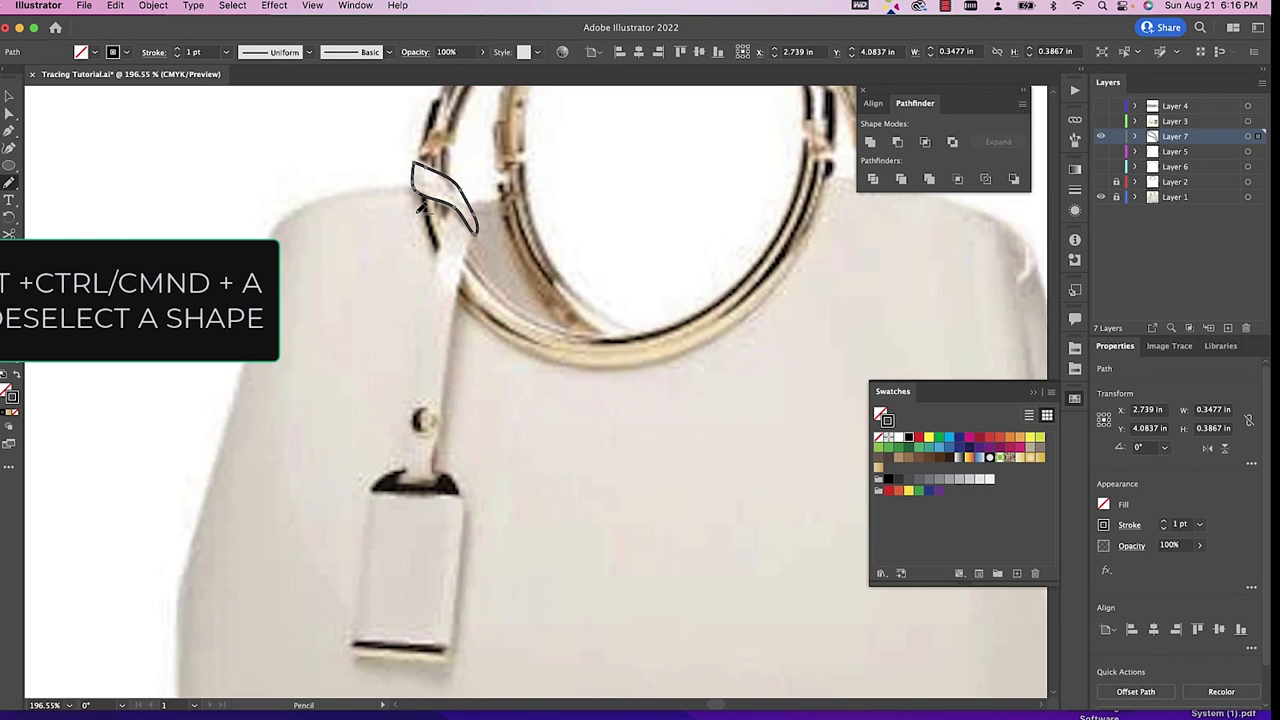
key(super+shift+a)
Outline the hanging strap with the Pencil tool from below the folded loop down to the tag's black top.
scroll(447, 170, down, 2)
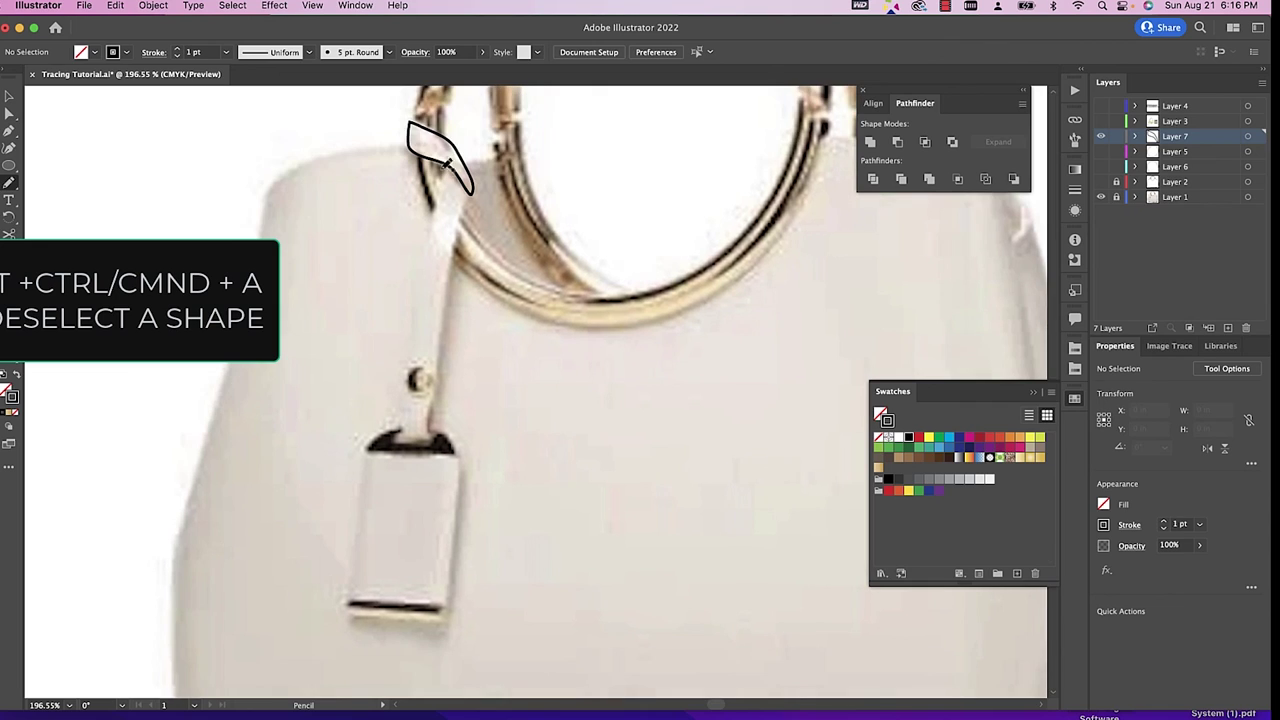
mouse_move(449, 165)
mouse_down()
mouse_move(416, 318)
mouse_move(437, 441)
mouse_move(443, 337)
mouse_move(476, 197)
mouse_move(452, 160)
mouse_up()
scroll(495, 395, down, 2)
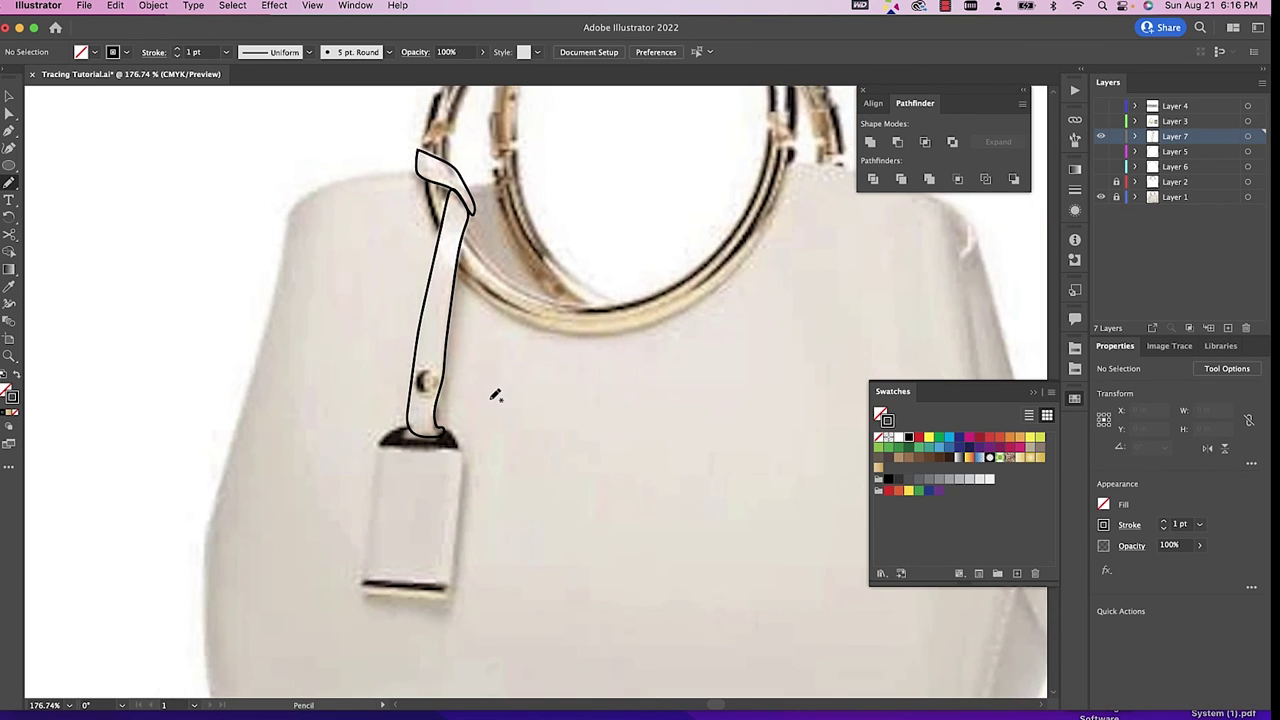
Trace the tag with the Pen tool from the strap's base down its left side and around both rounded lower corners.
scroll(495, 395, down, 10)
scroll(495, 395, up, 5)
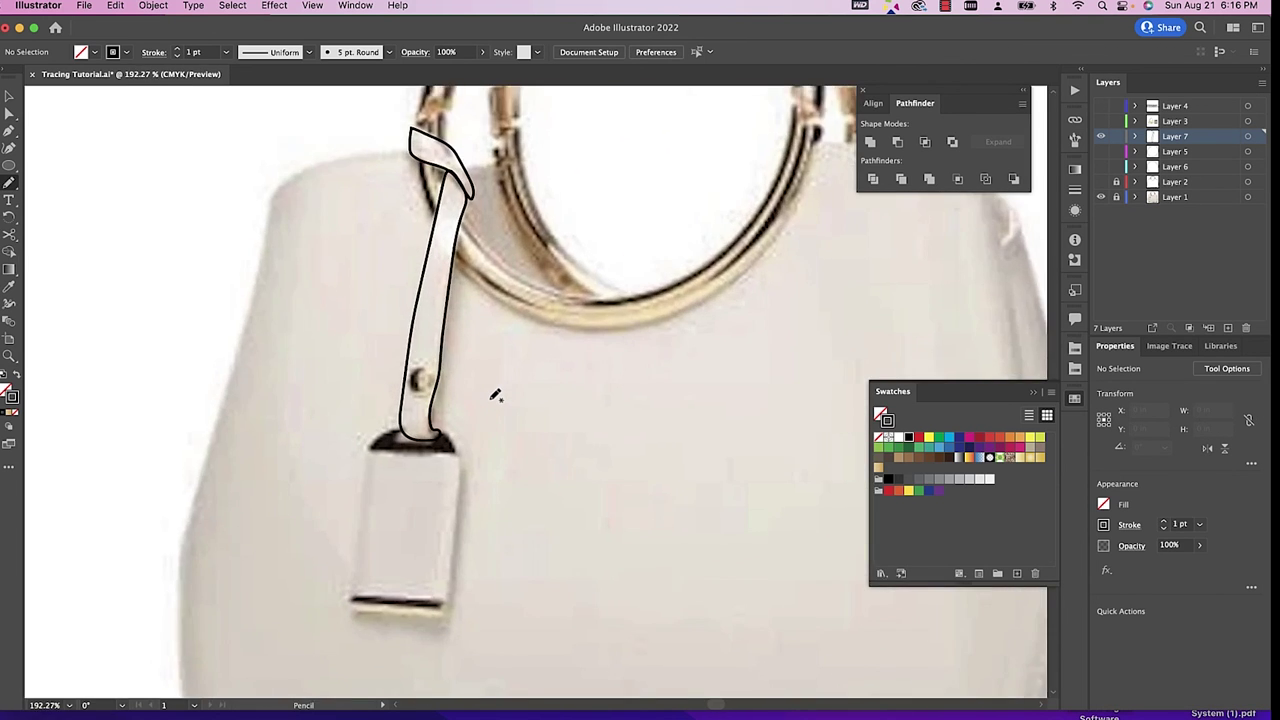
scroll(492, 392, down, 7)
scroll(492, 406, up, 8)
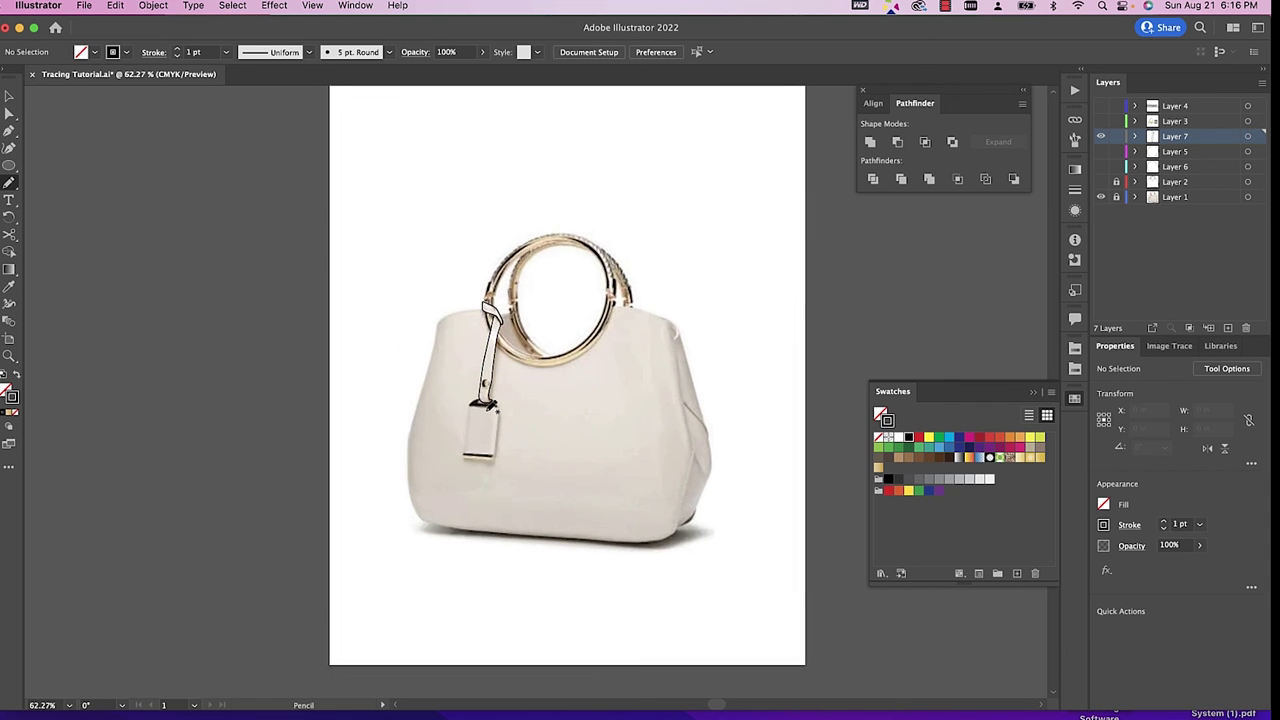
scroll(492, 398, up, 5)
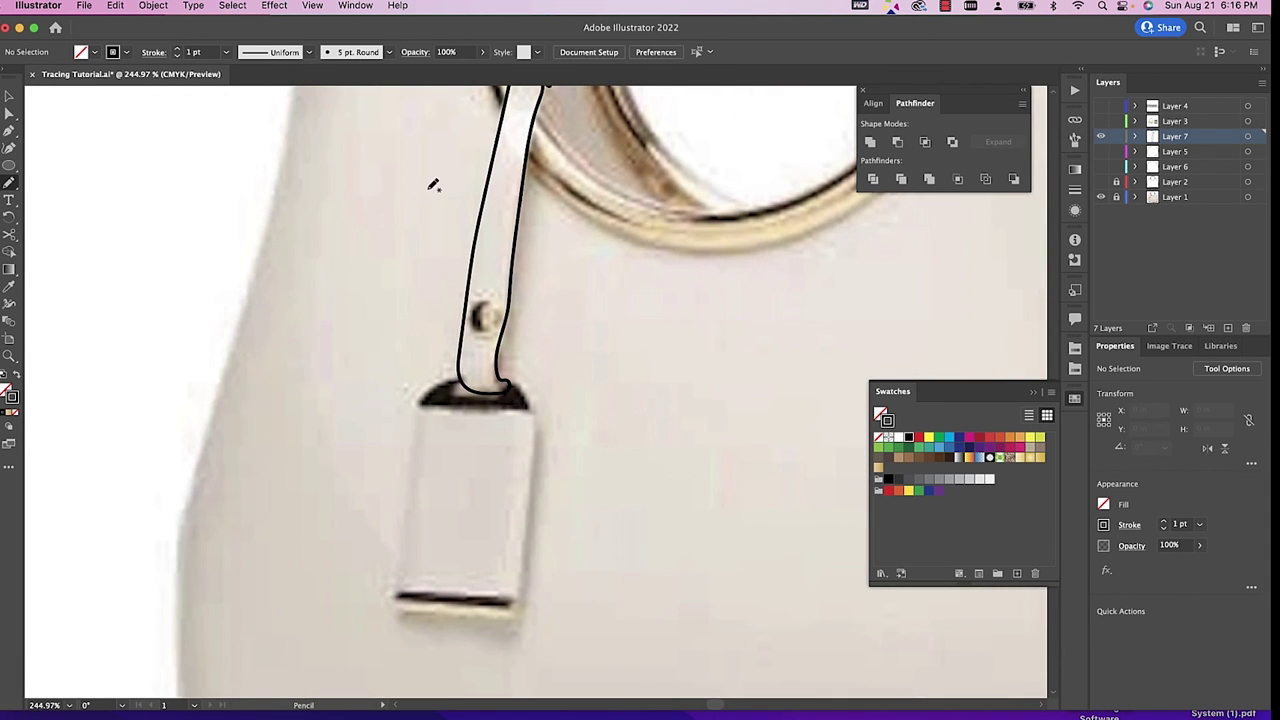
key(p)
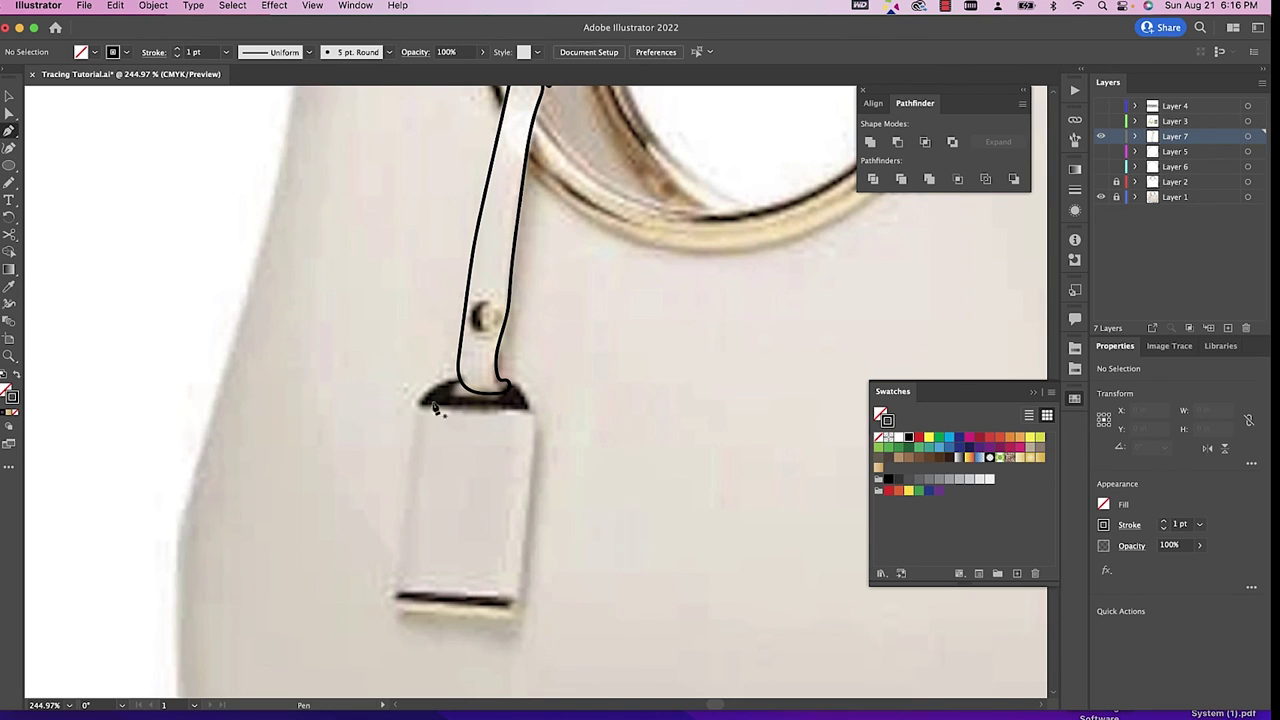
click(461, 383)
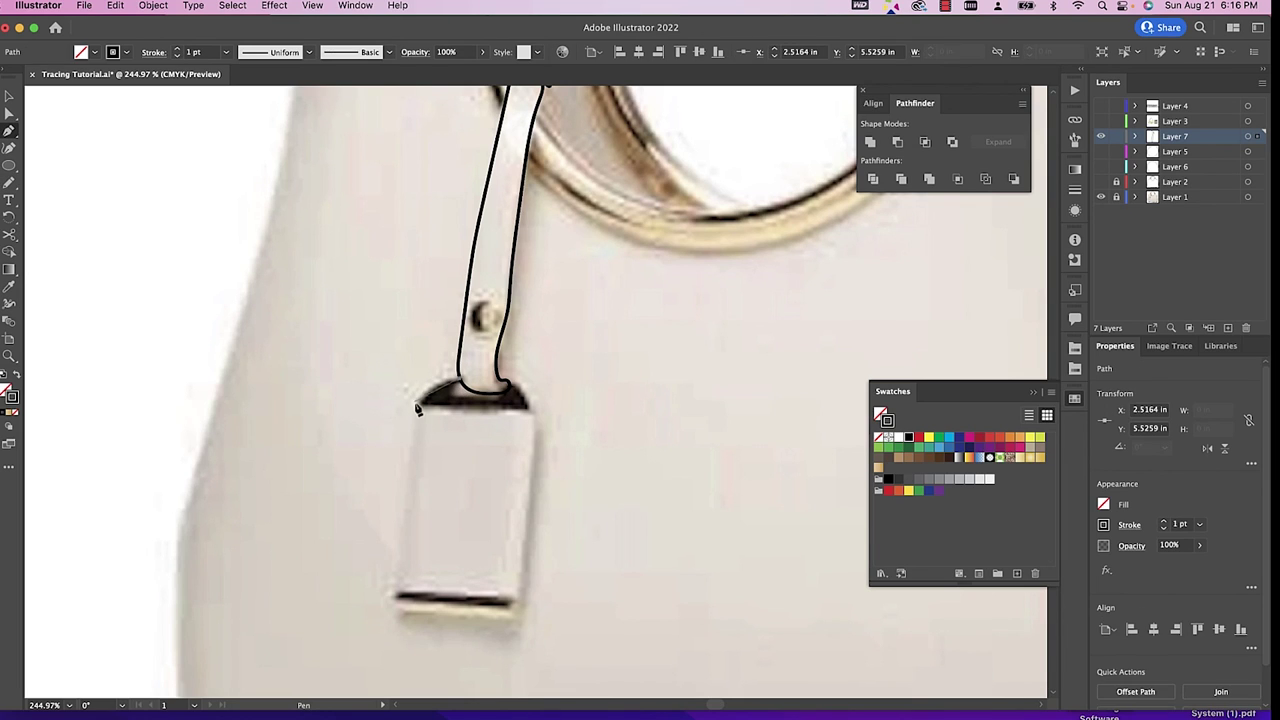
drag(406, 447, 400, 430)
scroll(407, 412, down, 3)
drag(392, 490, 436, 503)
click(518, 480)
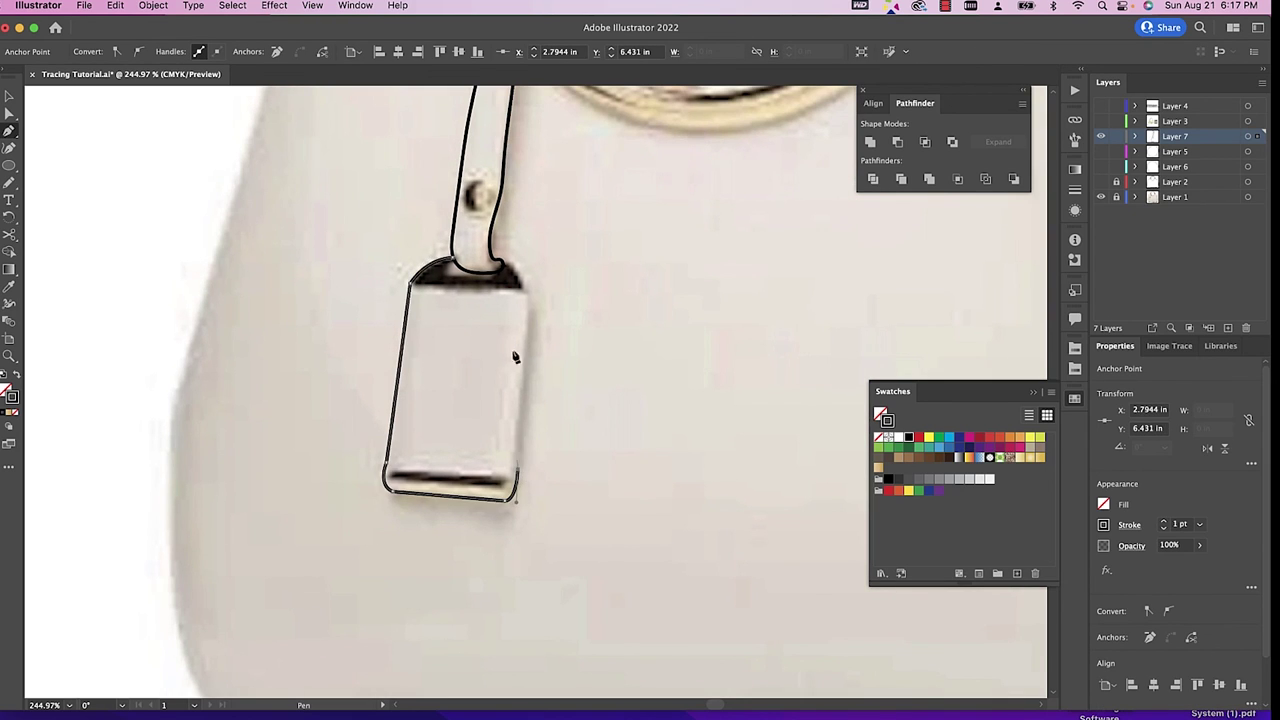
Trace the tag's right side and curved top back to the starting point, closing the outline, and deselect it.
drag(530, 305, 531, 253)
click(528, 300)
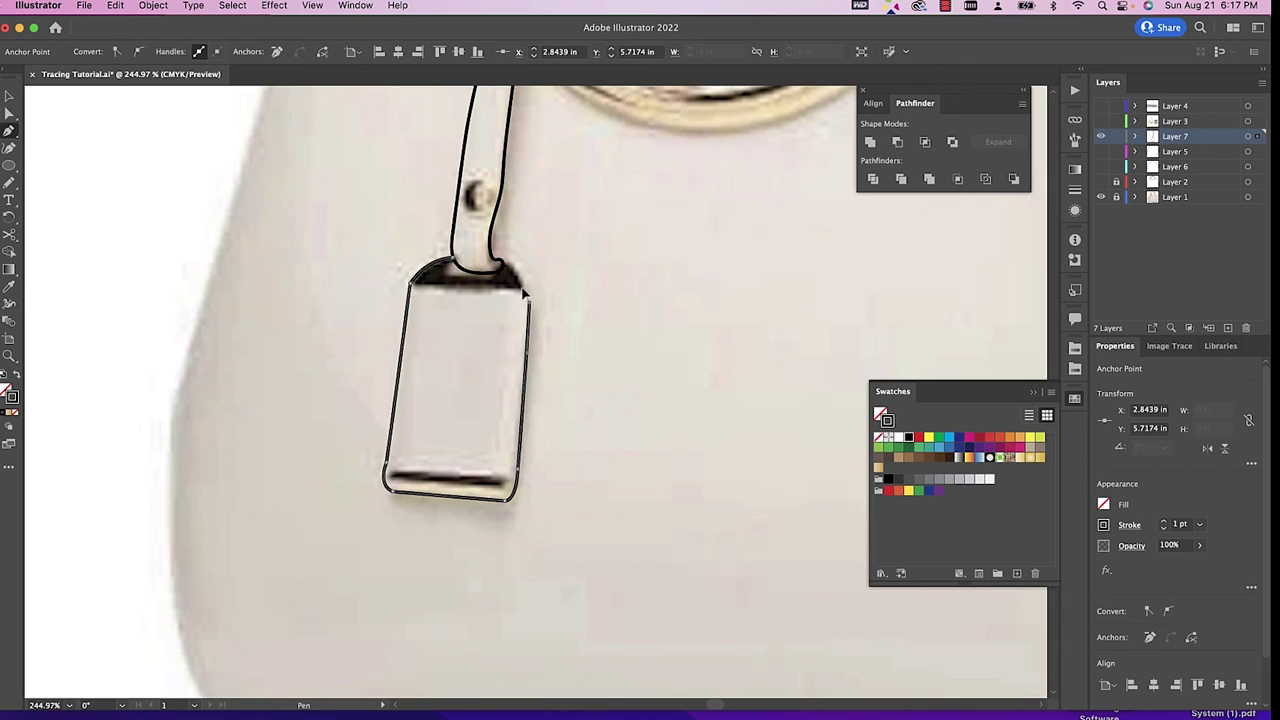
click(524, 293)
drag(499, 261, 518, 264)
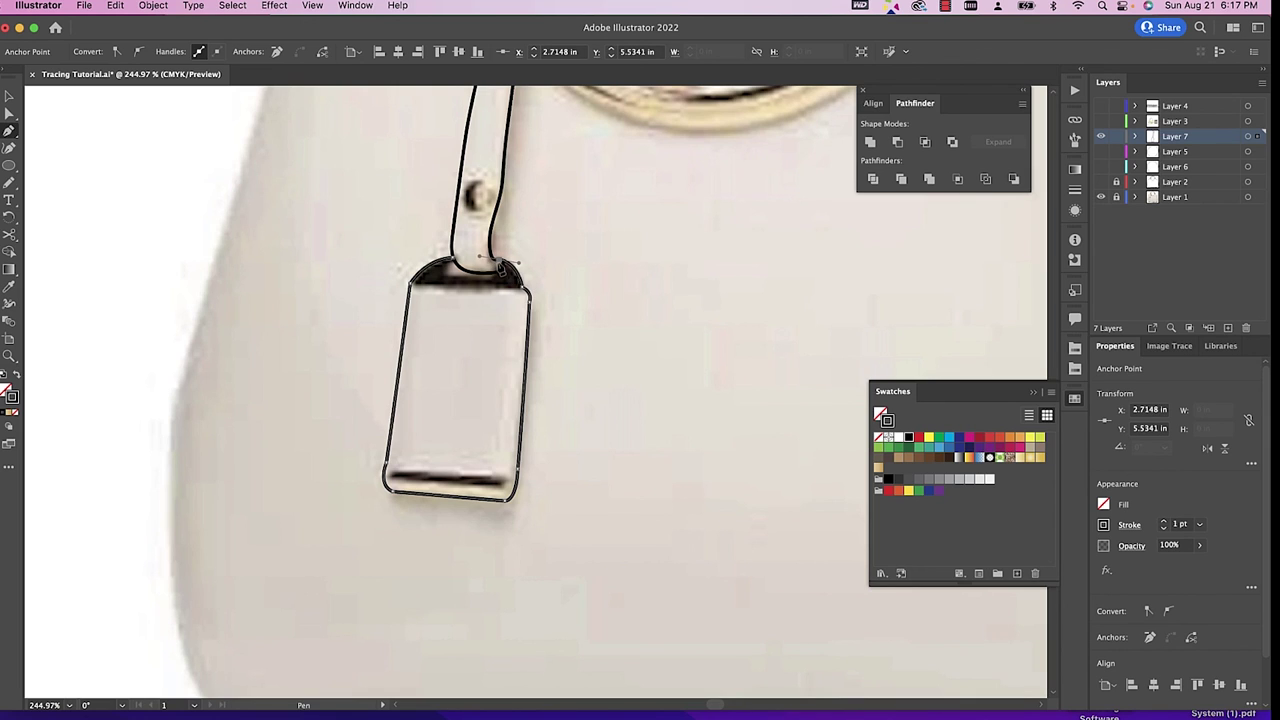
drag(457, 262, 428, 257)
key(super+shift+a)
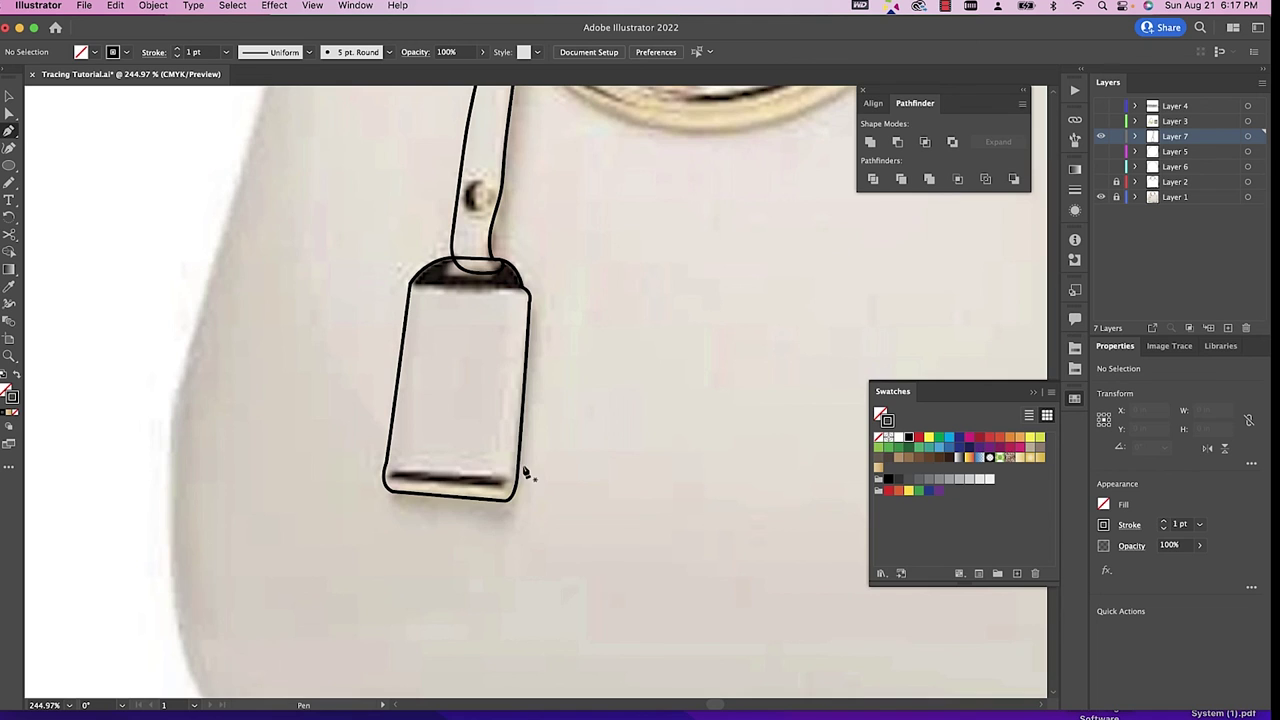
Fit the artboard in view, show Layers 5, 6 and 2 again and unlock Layer 2.
key(super+0)
click(1101, 166)
click(1101, 151)
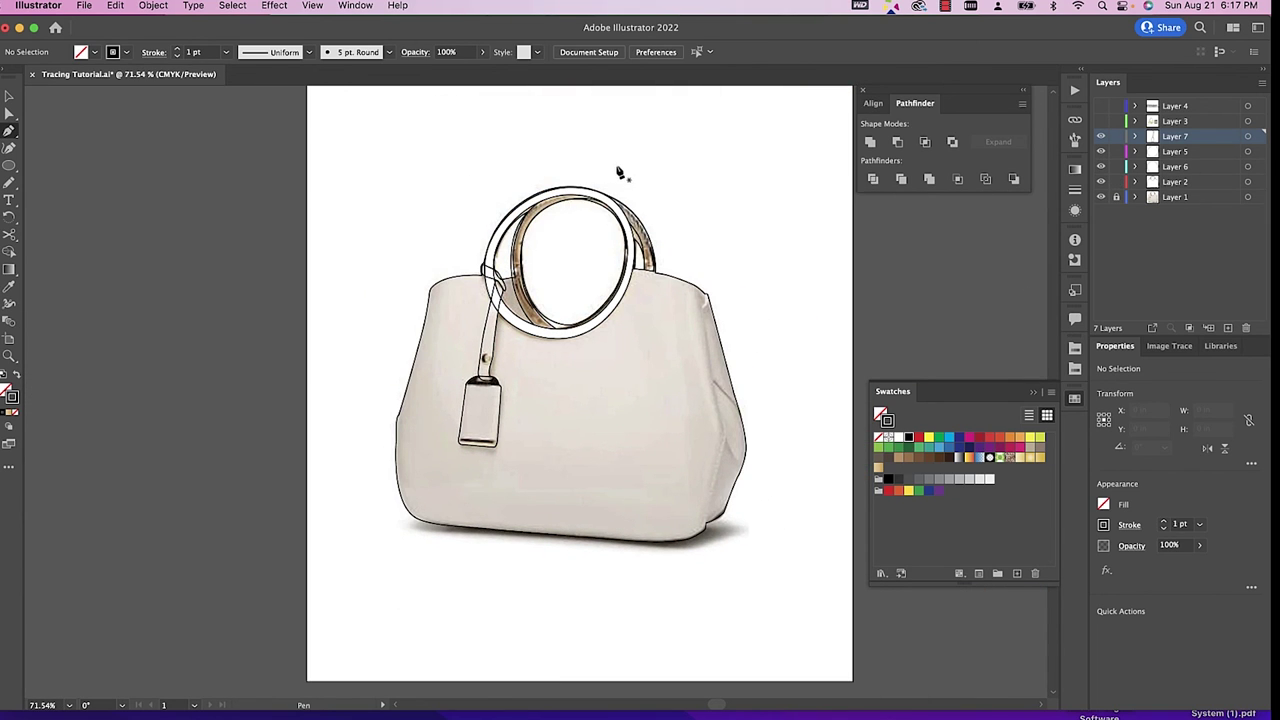
Fill the bag silhouette on Layer 2 with the beige sampled from the reference image and hide Layer 1.
key(v)
click(624, 210)
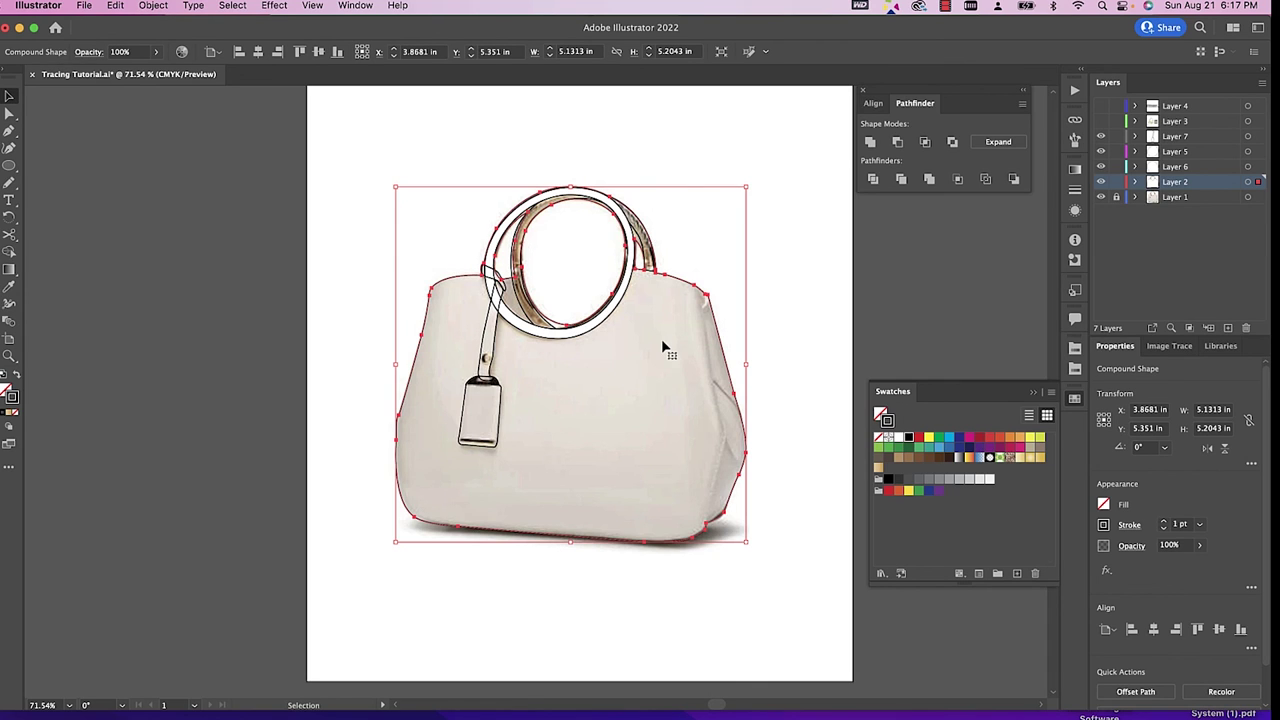
key(i)
click(650, 320)
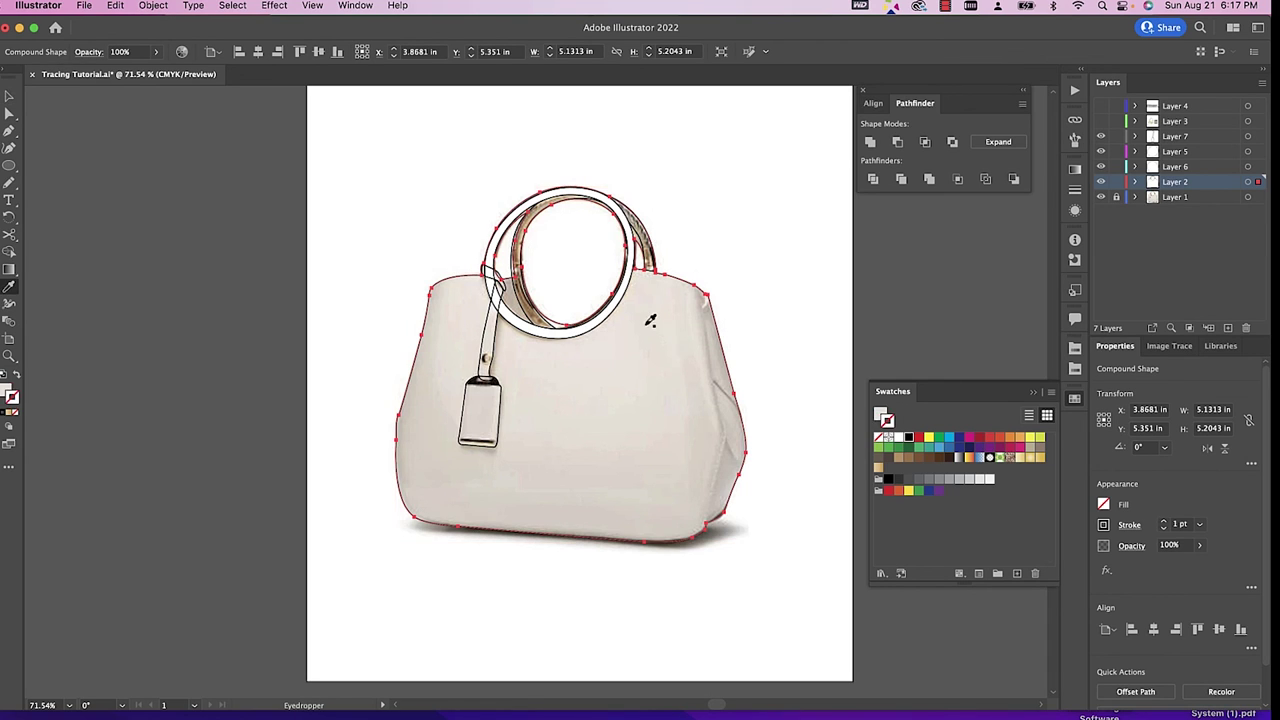
key(v)
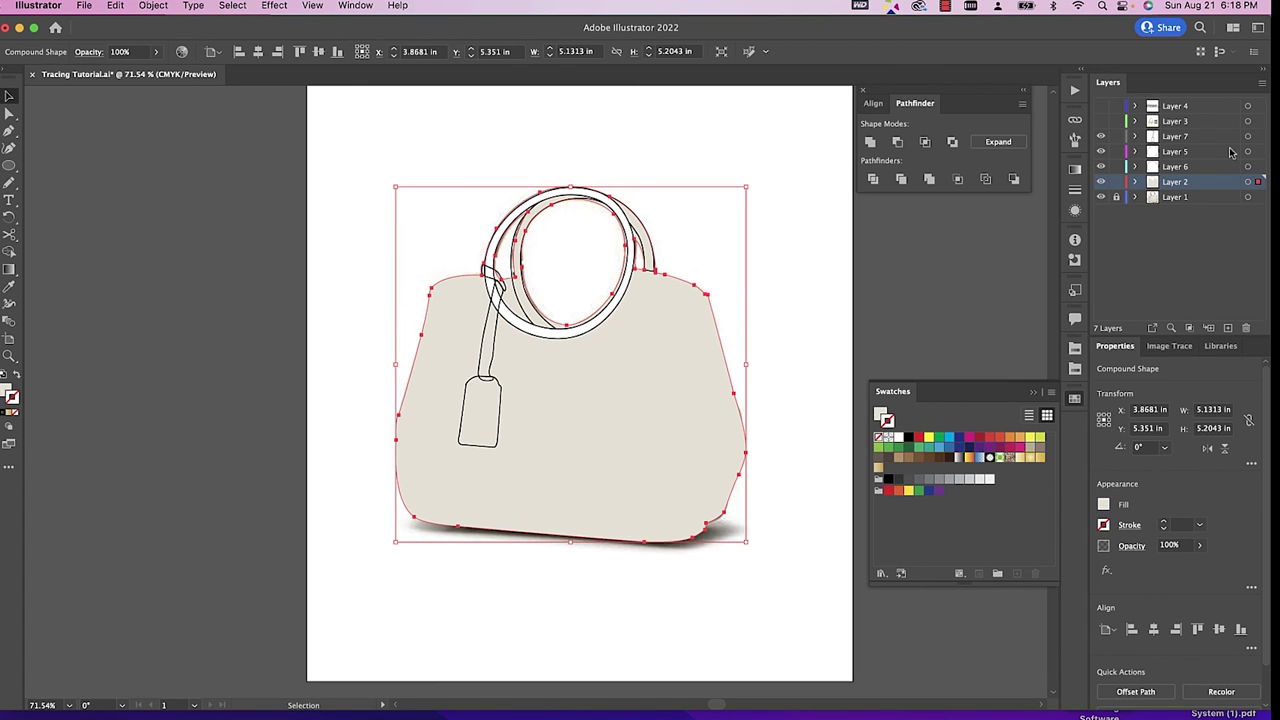
click(1101, 197)
key(super+shift+a)
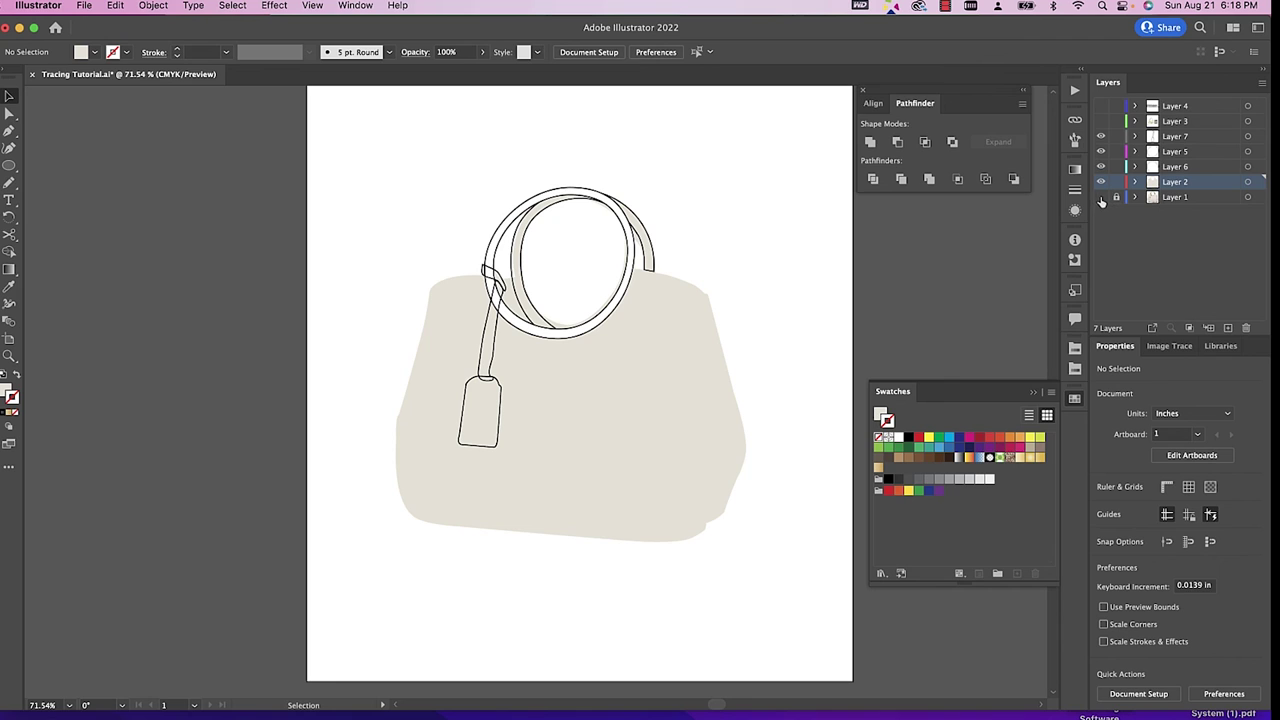
Select the front ring handle on Layer 5 and open the Metals gradient swatch library.
scroll(540, 234, up, 1)
click(535, 230)
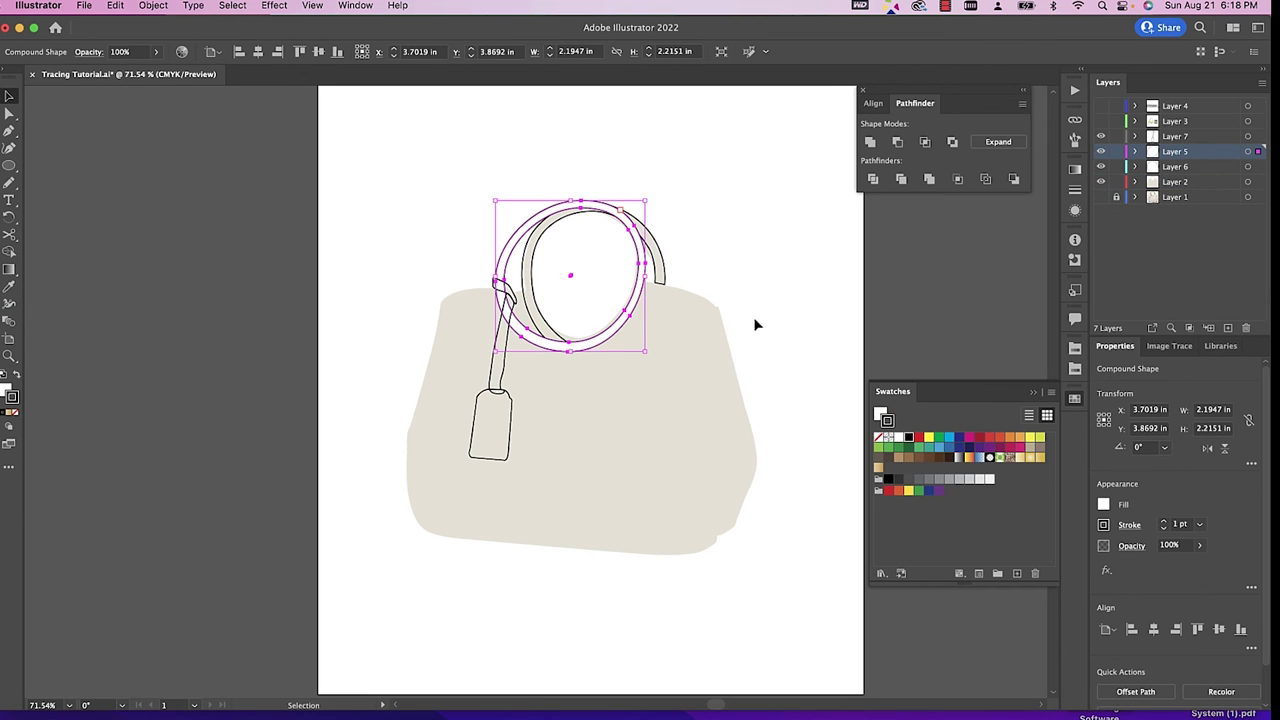
click(1052, 392)
mouse_move(1120, 716)
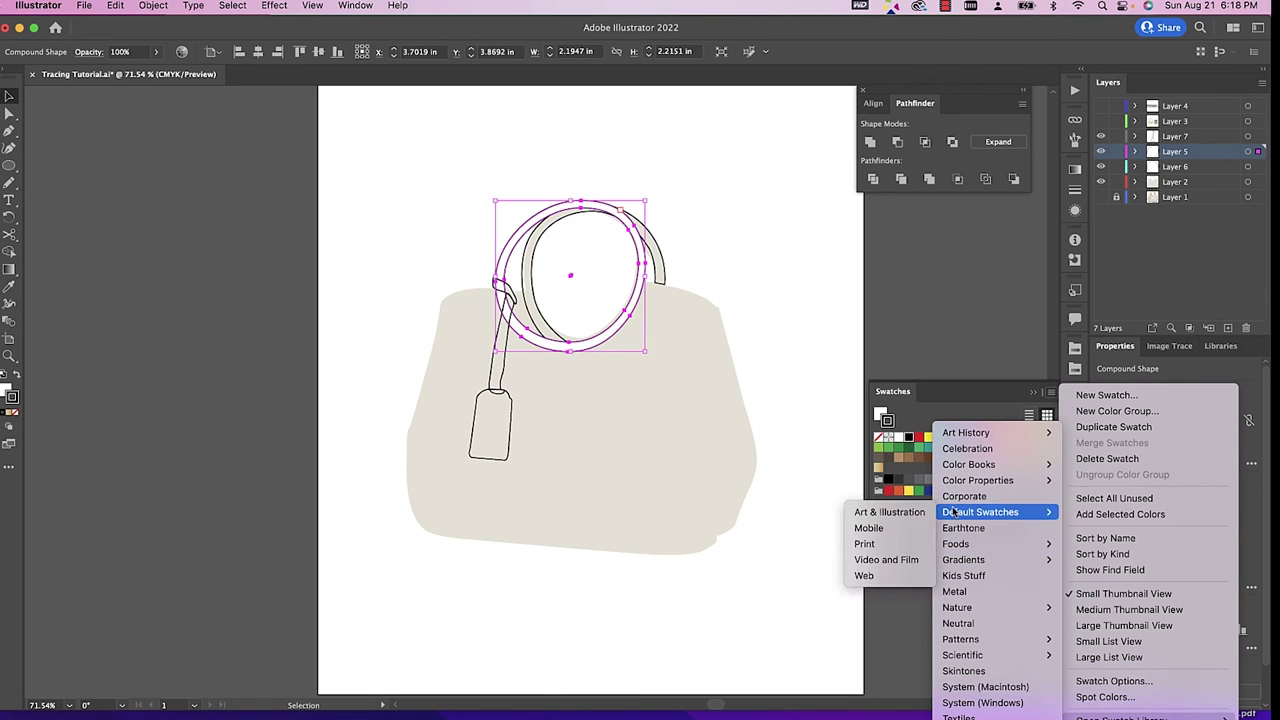
mouse_move(956, 563)
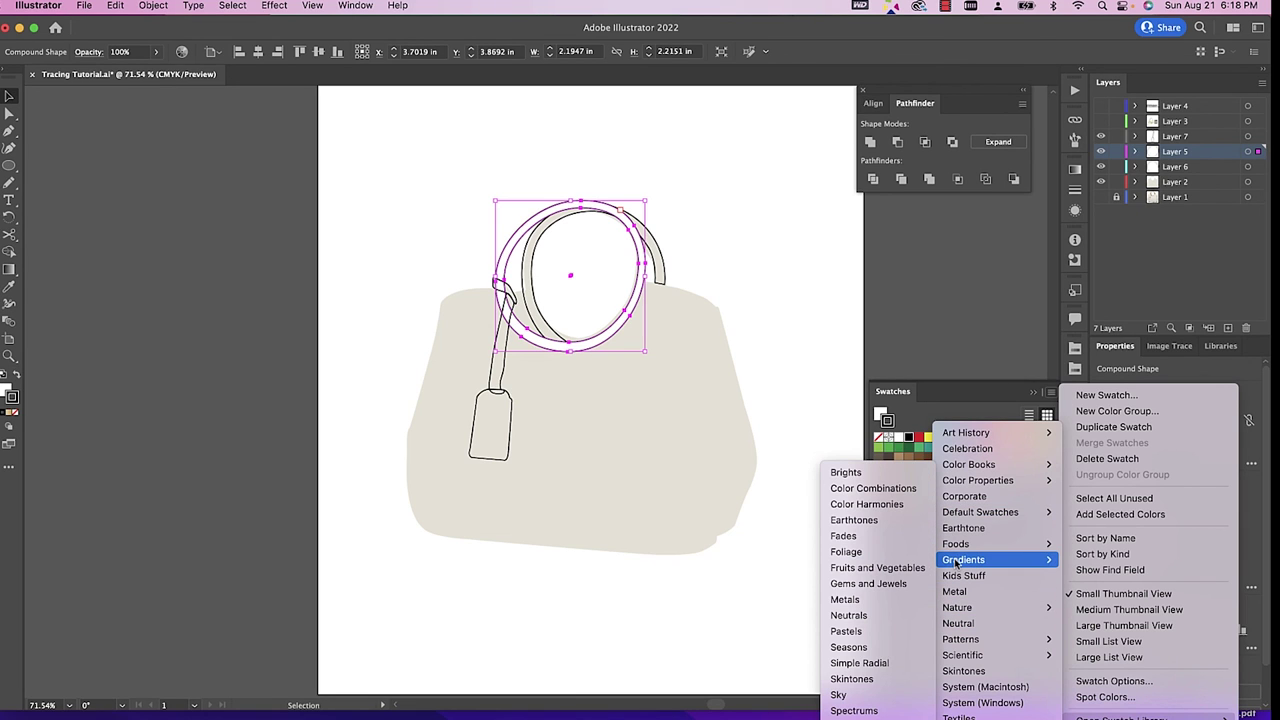
click(858, 616)
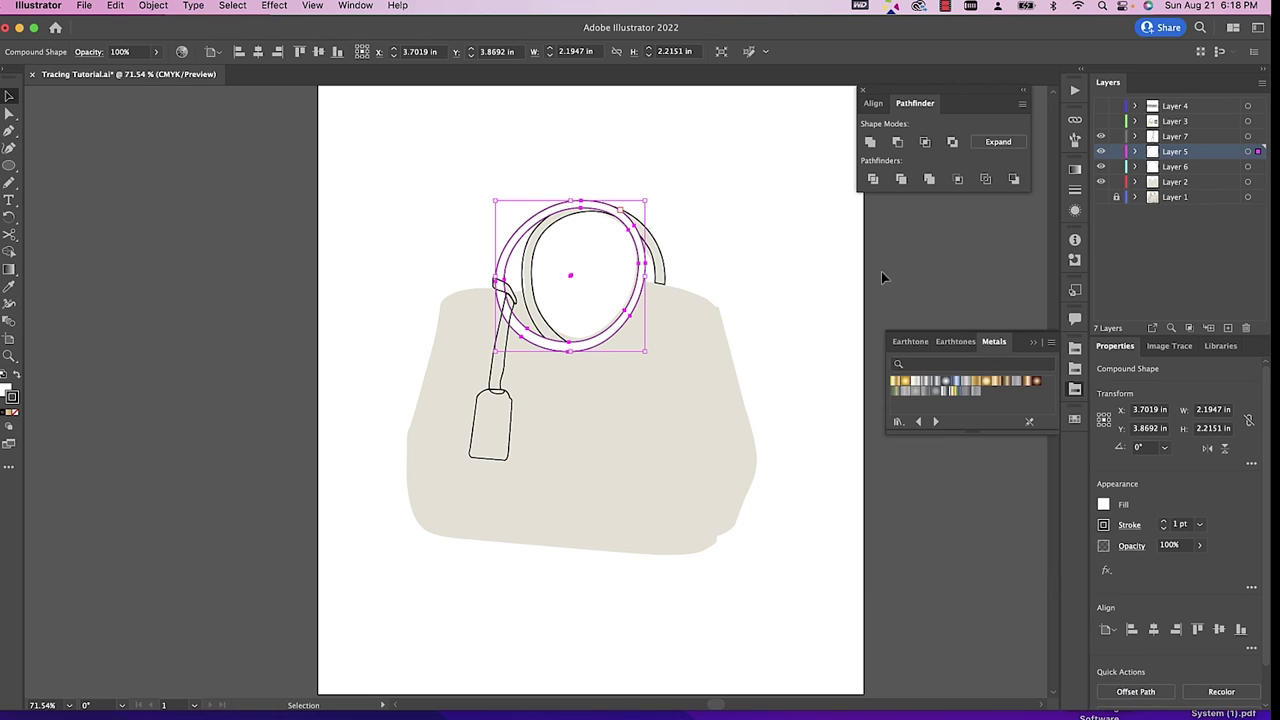
Fill the front ring handle with a bronze-gold gradient from the Metals swatches.
key(ctrl+z)
click(896, 384)
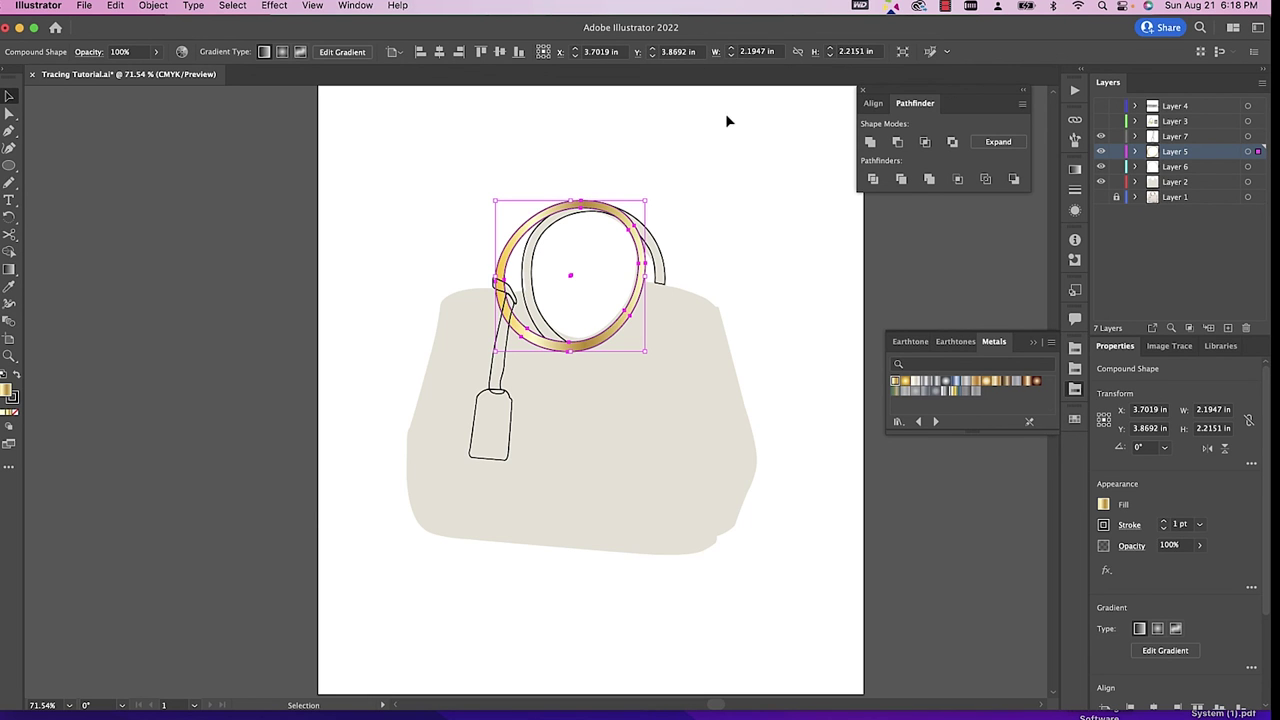
click(771, 265)
Fill the back ring handle on Layer 6 with a bronze Metals gradient, remove both ring handles' strokes and deselect everything.
click(660, 273)
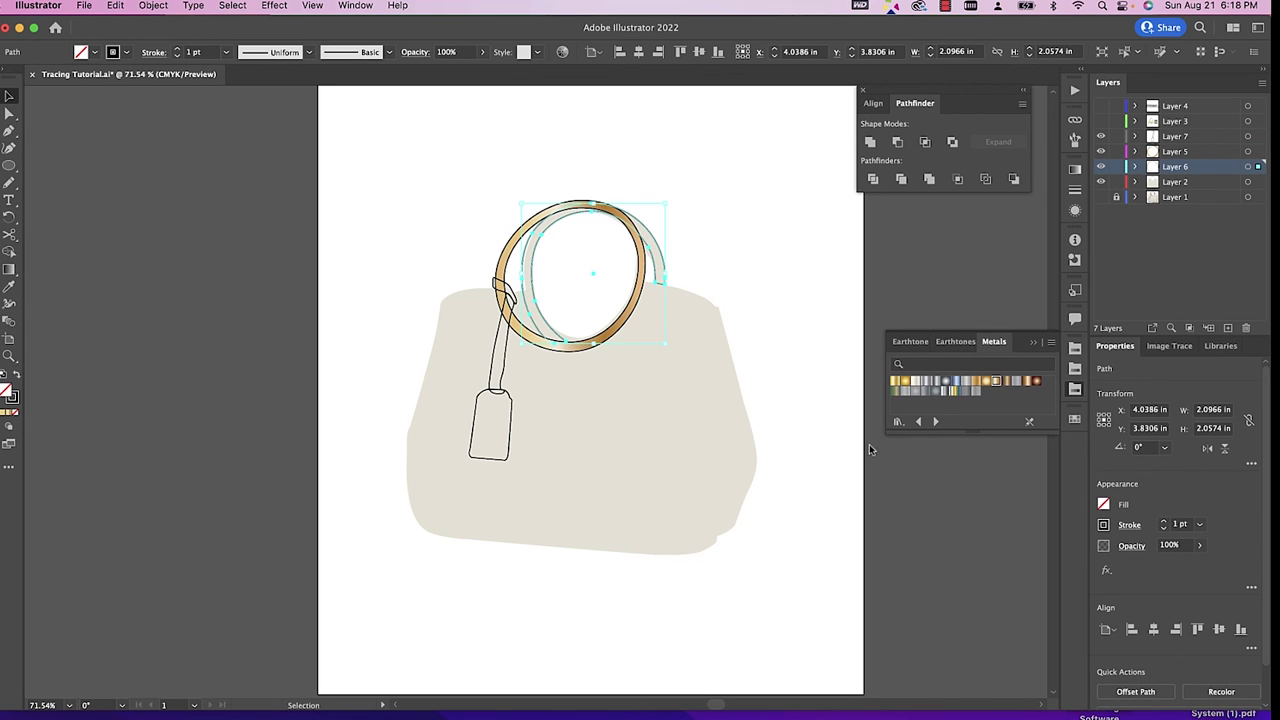
click(982, 381)
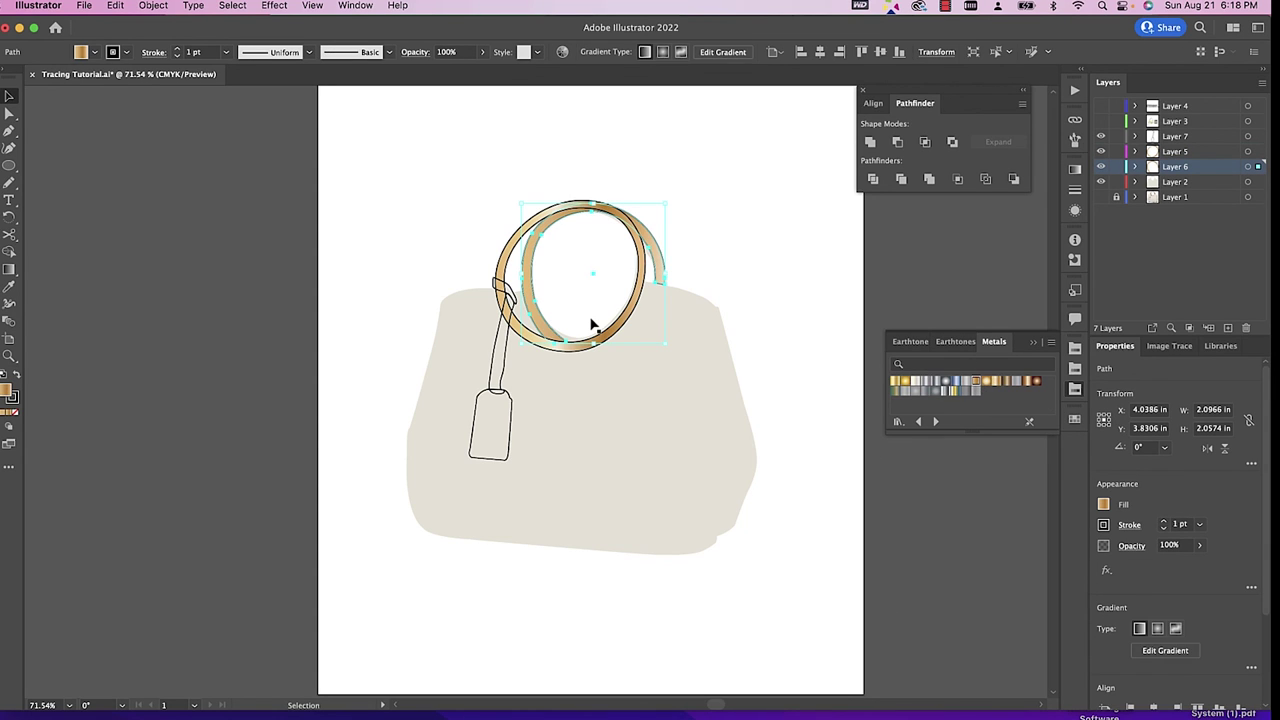
key(slash)
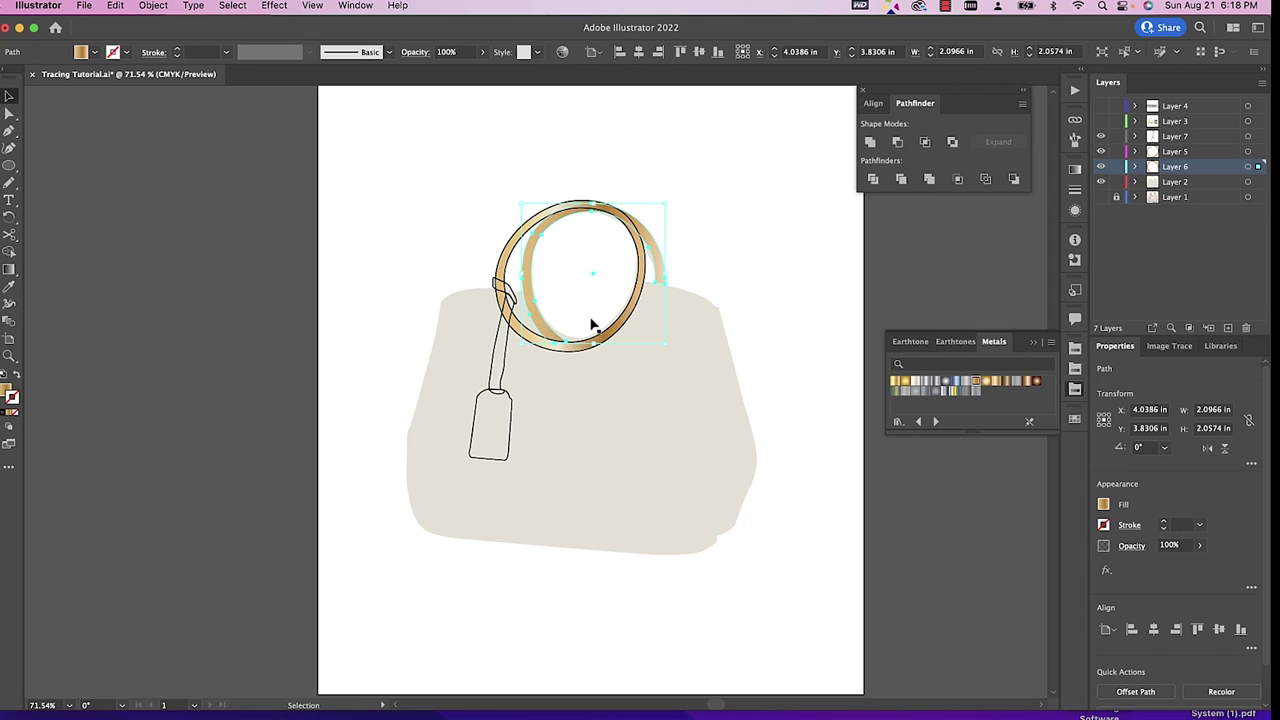
click(615, 331)
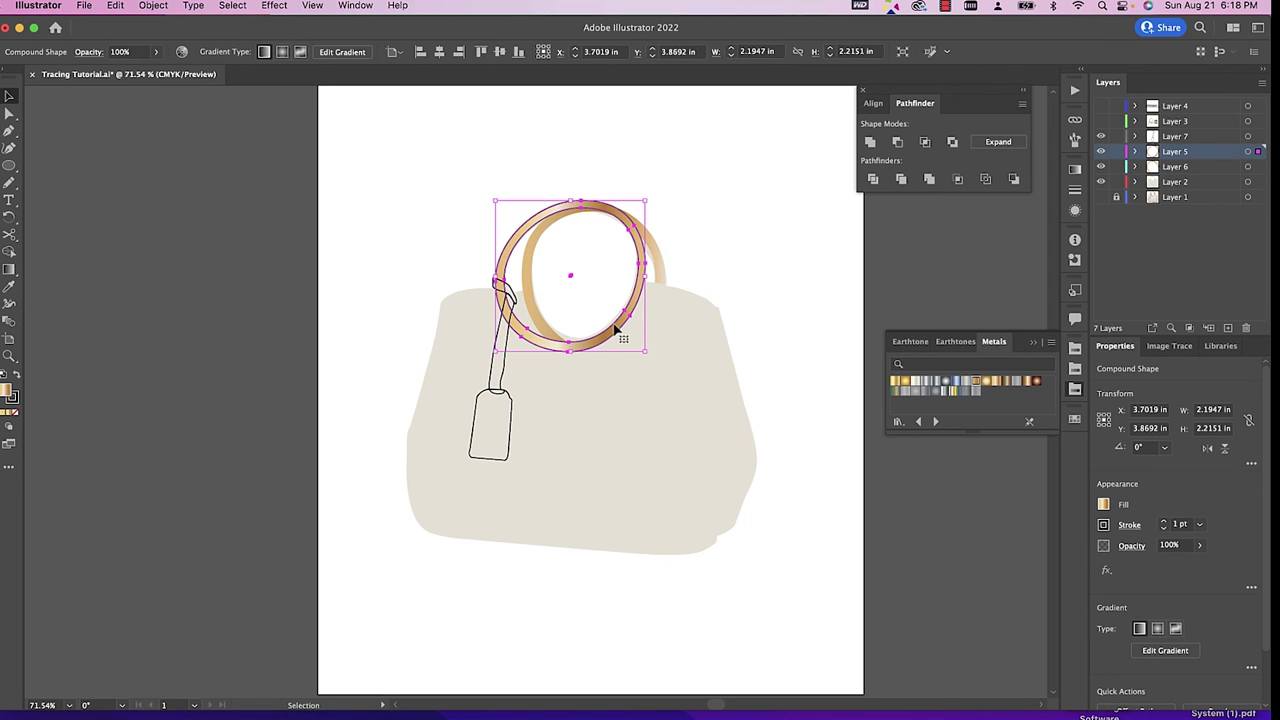
click(507, 322)
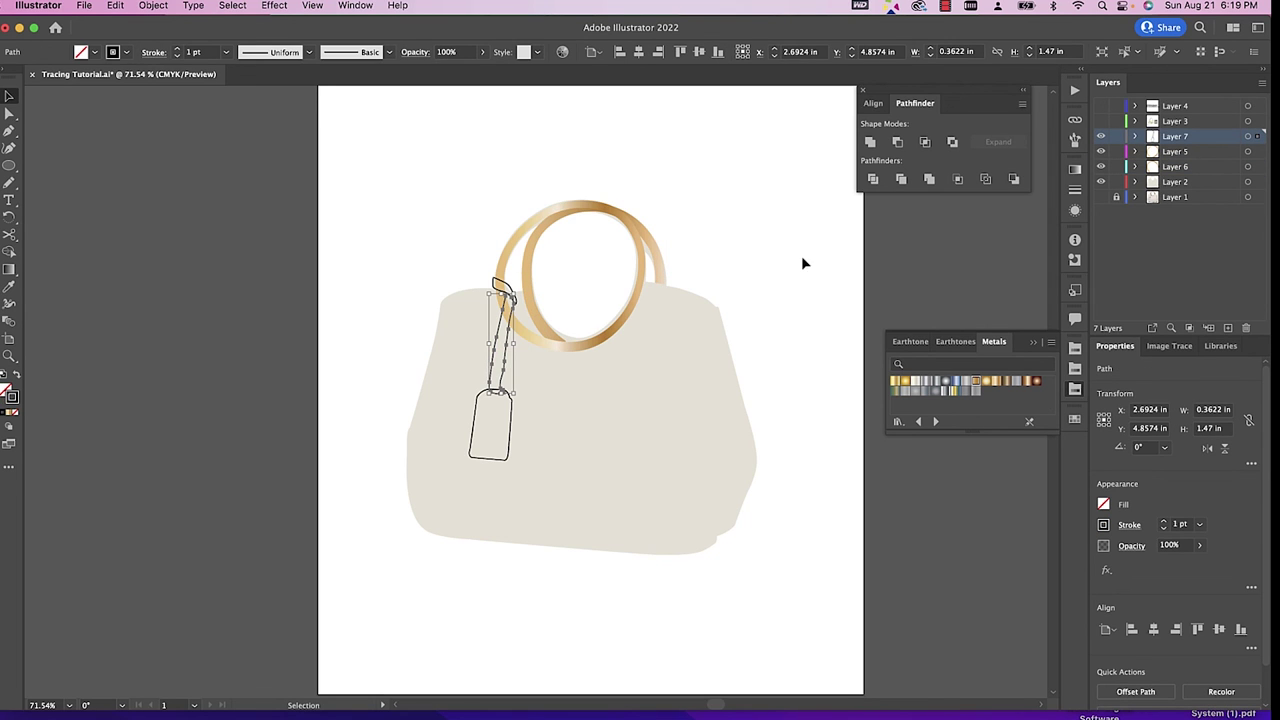
click(757, 291)
scroll(615, 488, down, 2)
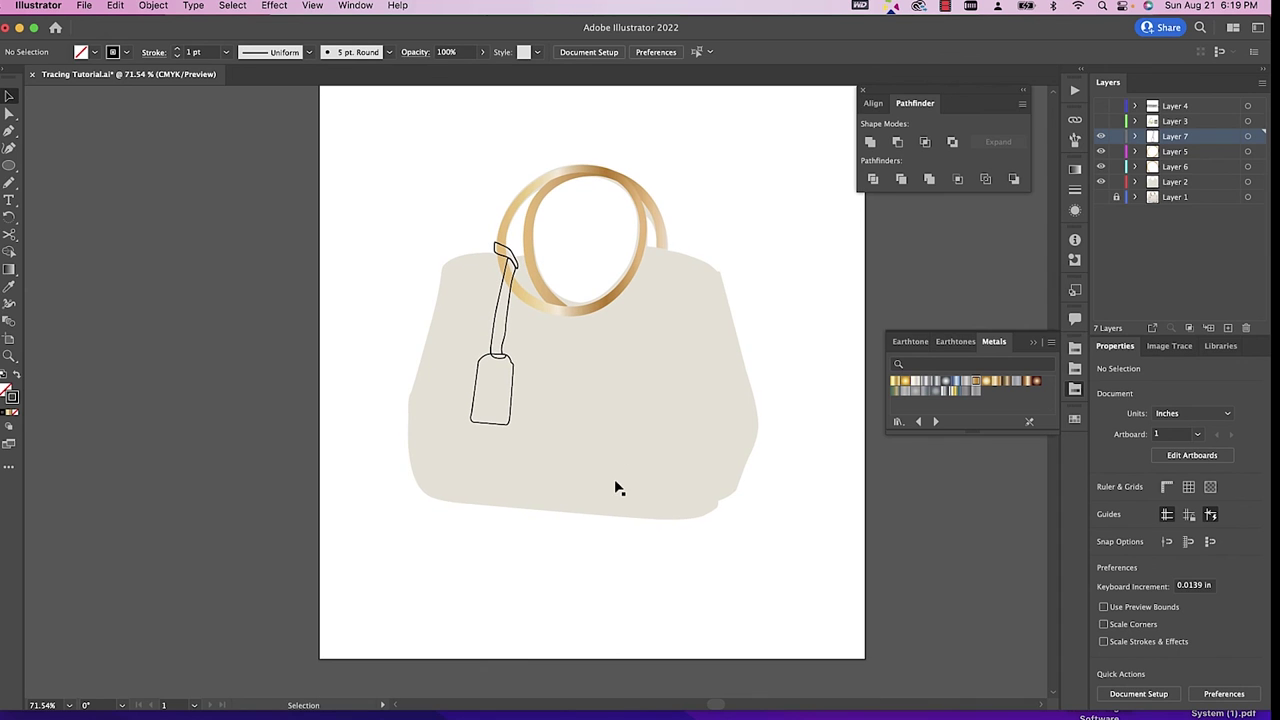
key(super+minus)
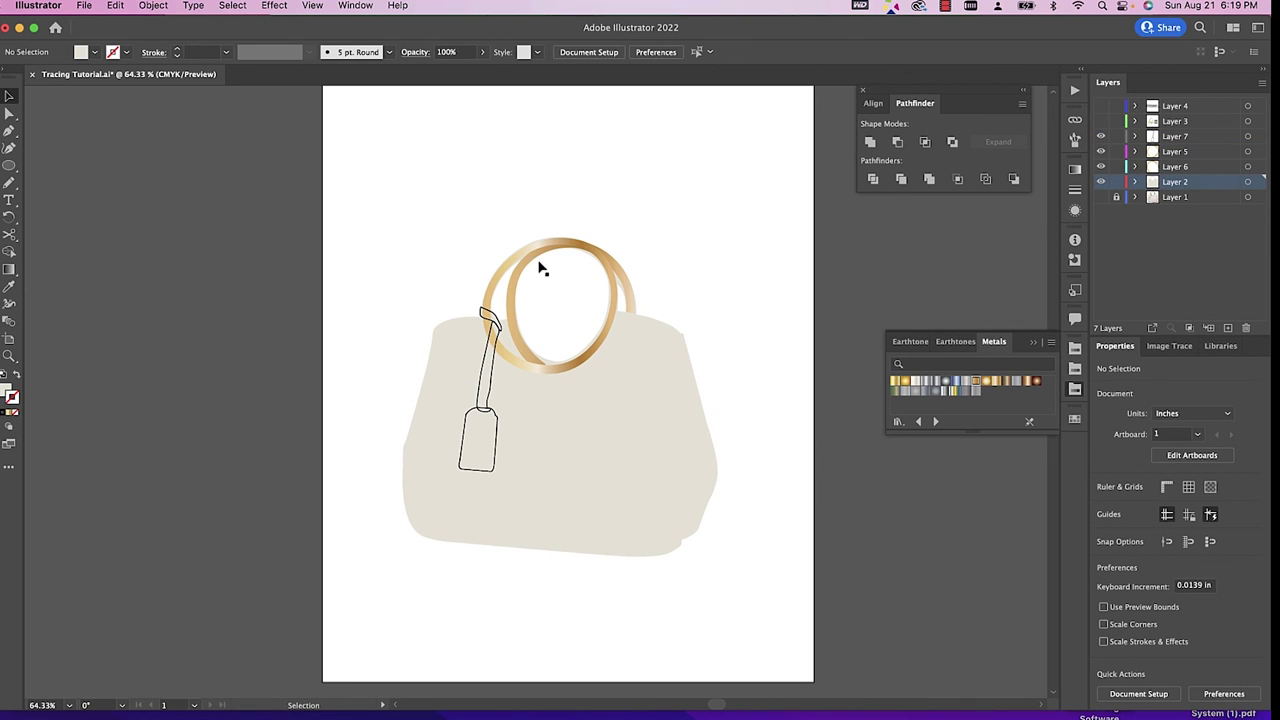
scroll(519, 414, down, 2)
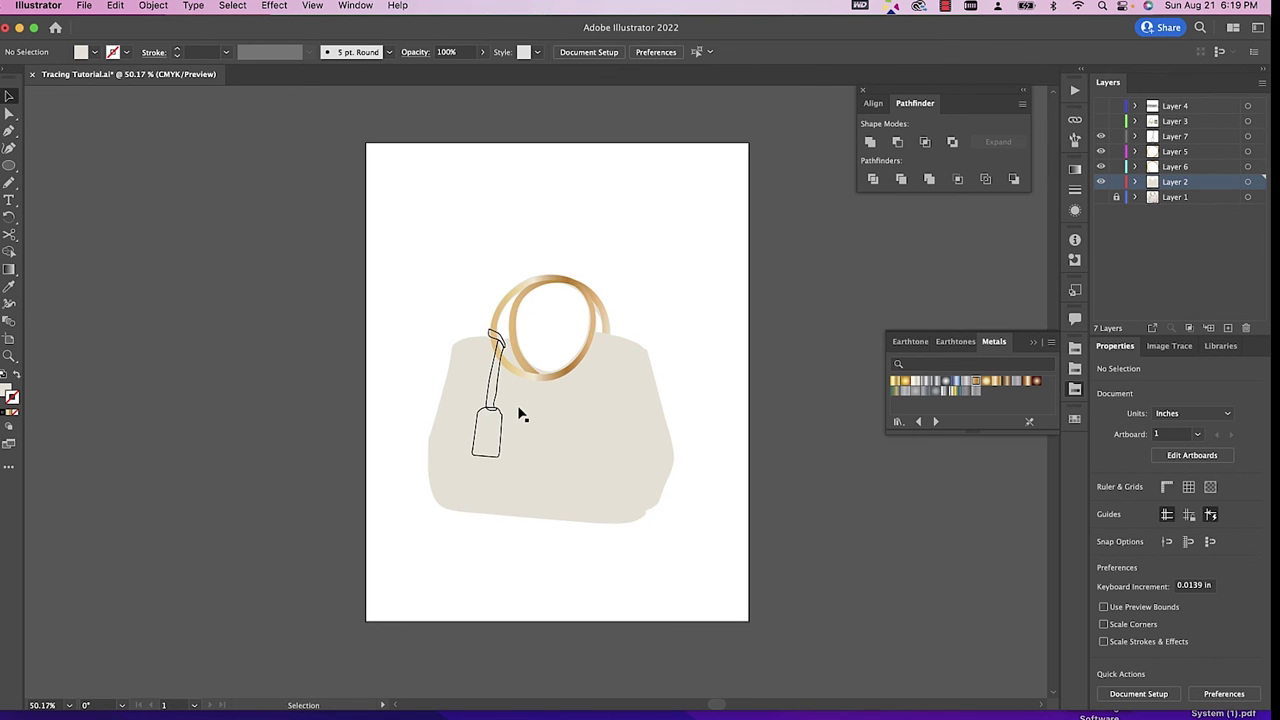
scroll(519, 414, up, 1)
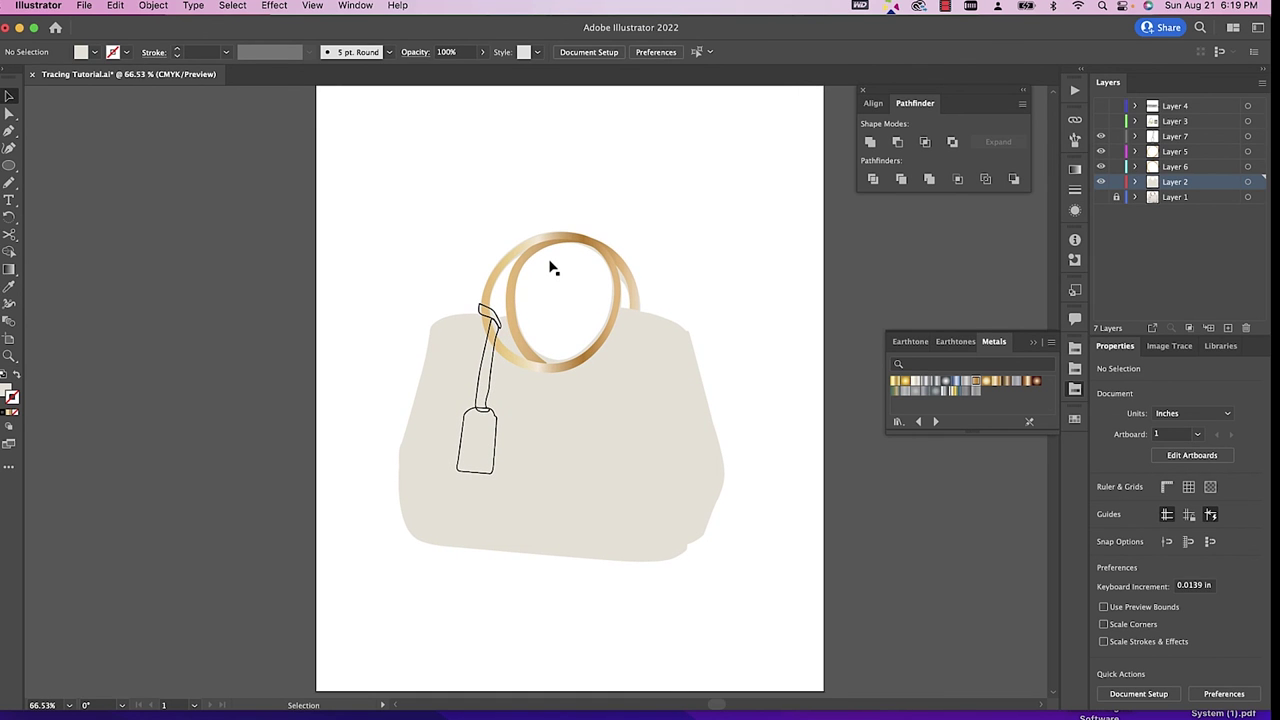